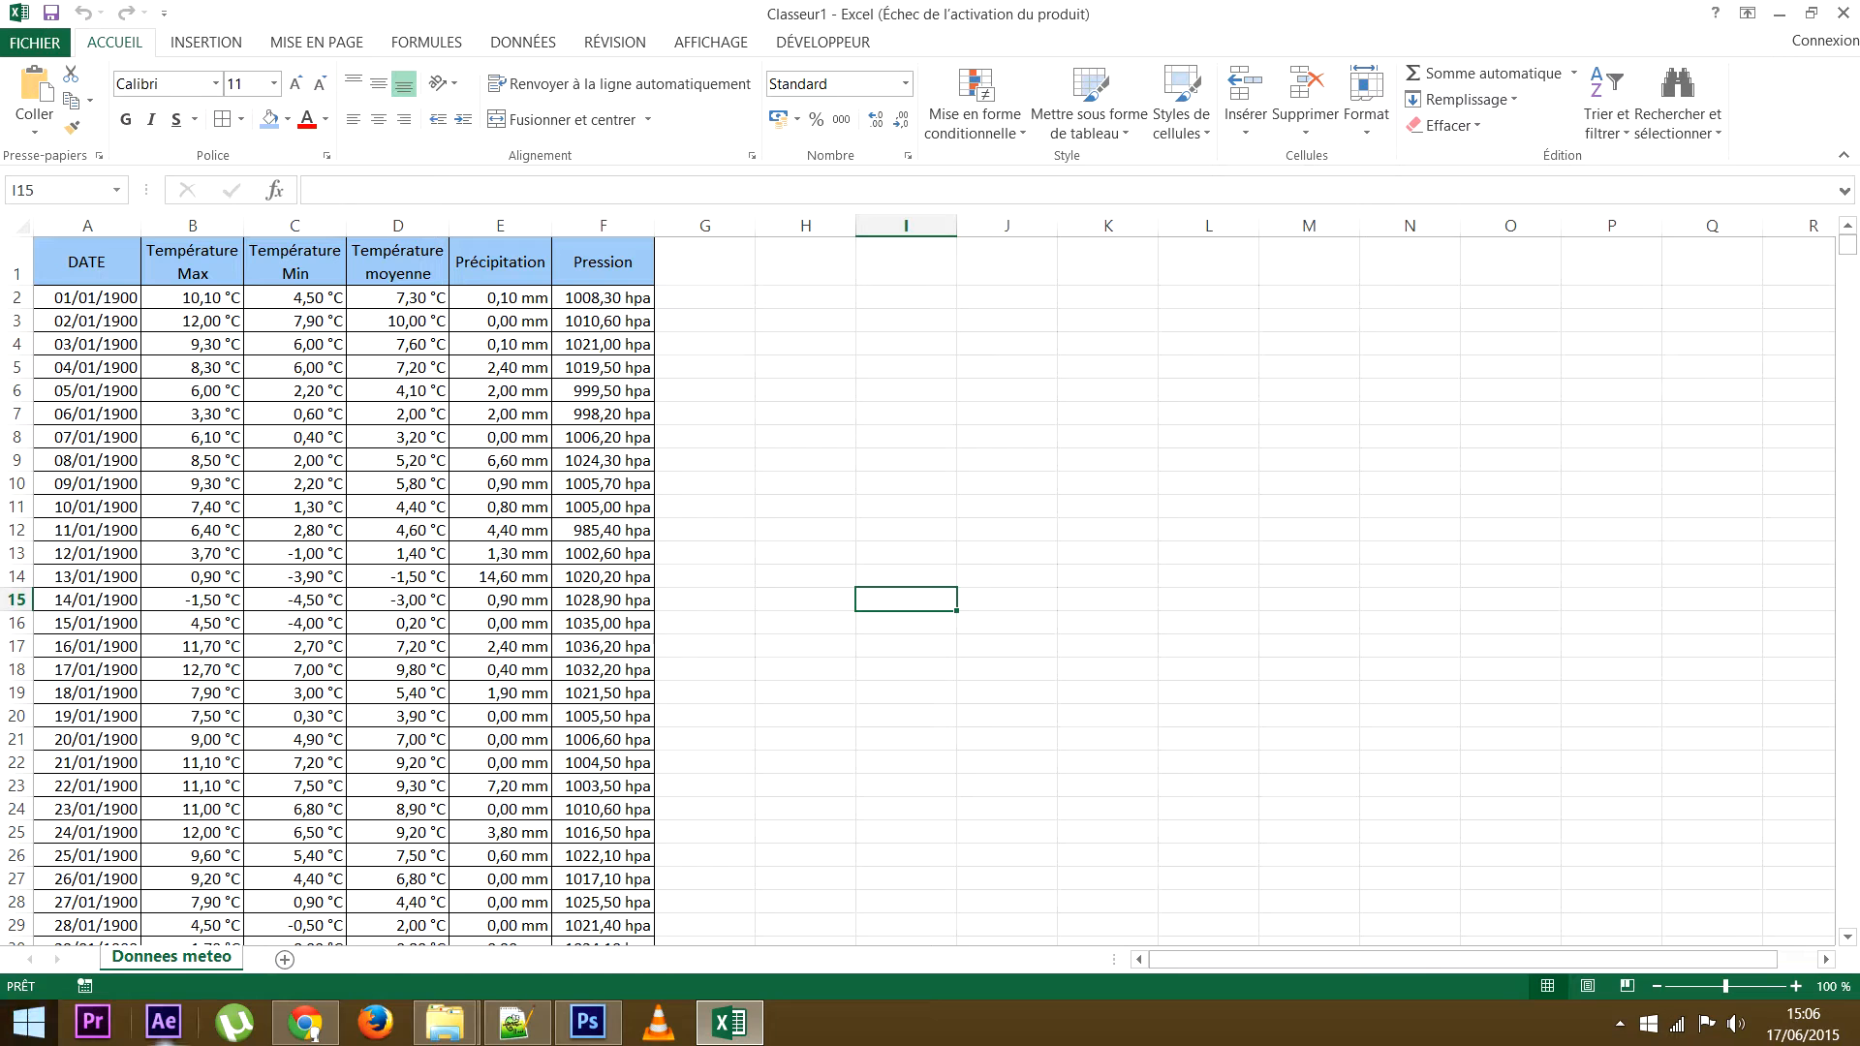
# Add a new worksheet after Donnees meteo and rename it Analyse
pyautogui.click(284, 958)
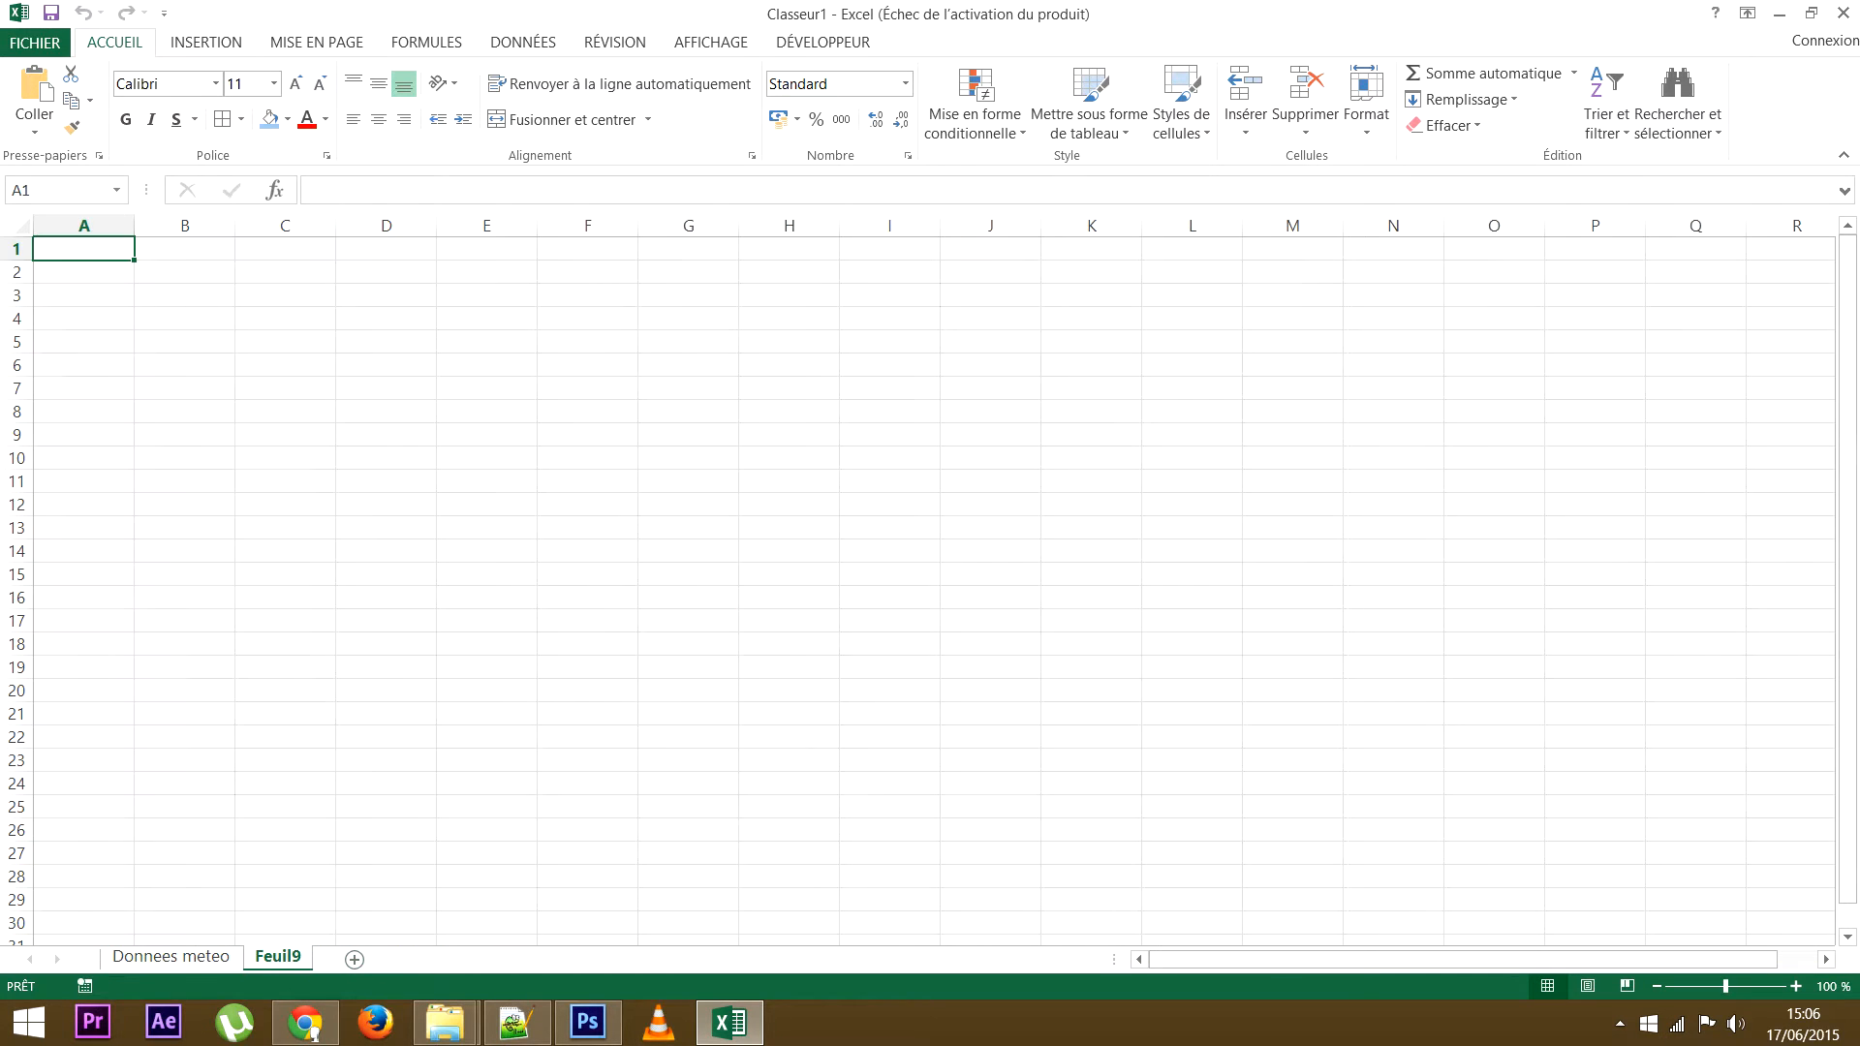
pyautogui.doubleClick(278, 957)
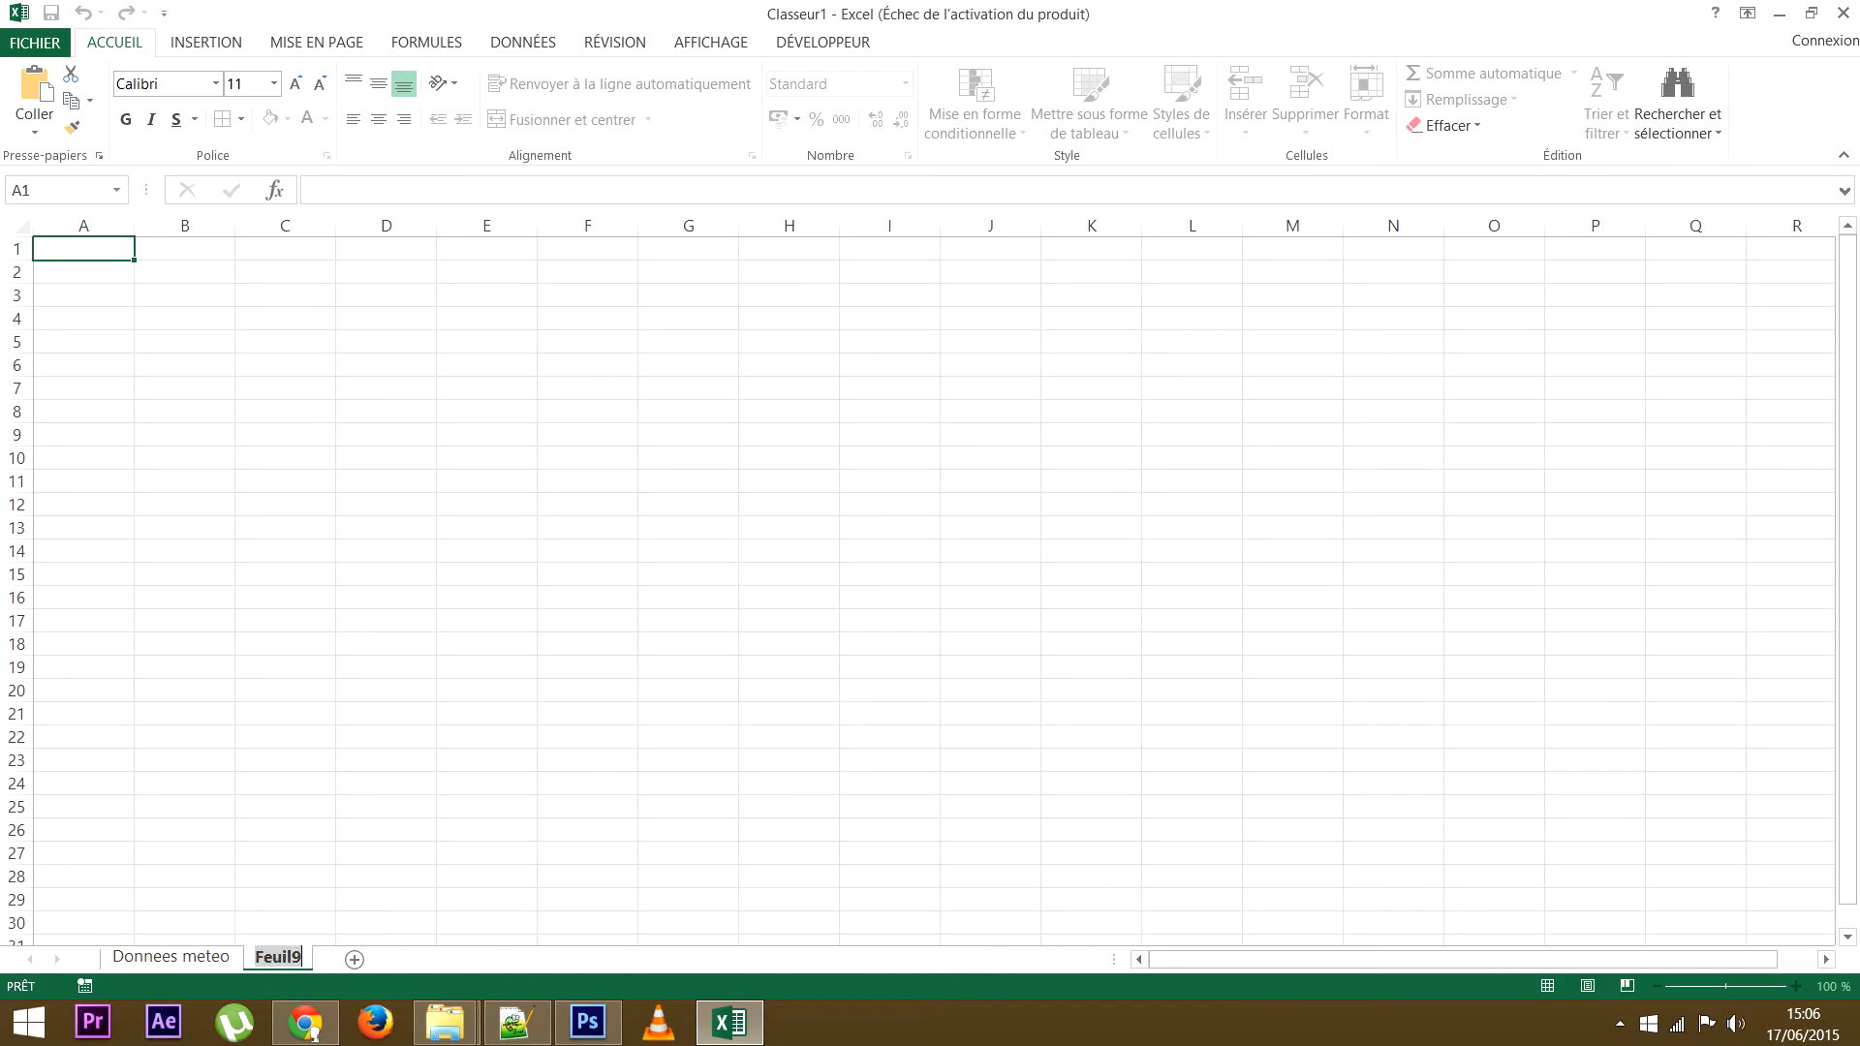
pyautogui.write('Analyse')
pyautogui.click(285, 737)
# Create a pivot table in cell A1 of the Analyse sheet, using columns A to F of Donnees meteo as the source
pyautogui.click(83, 249)
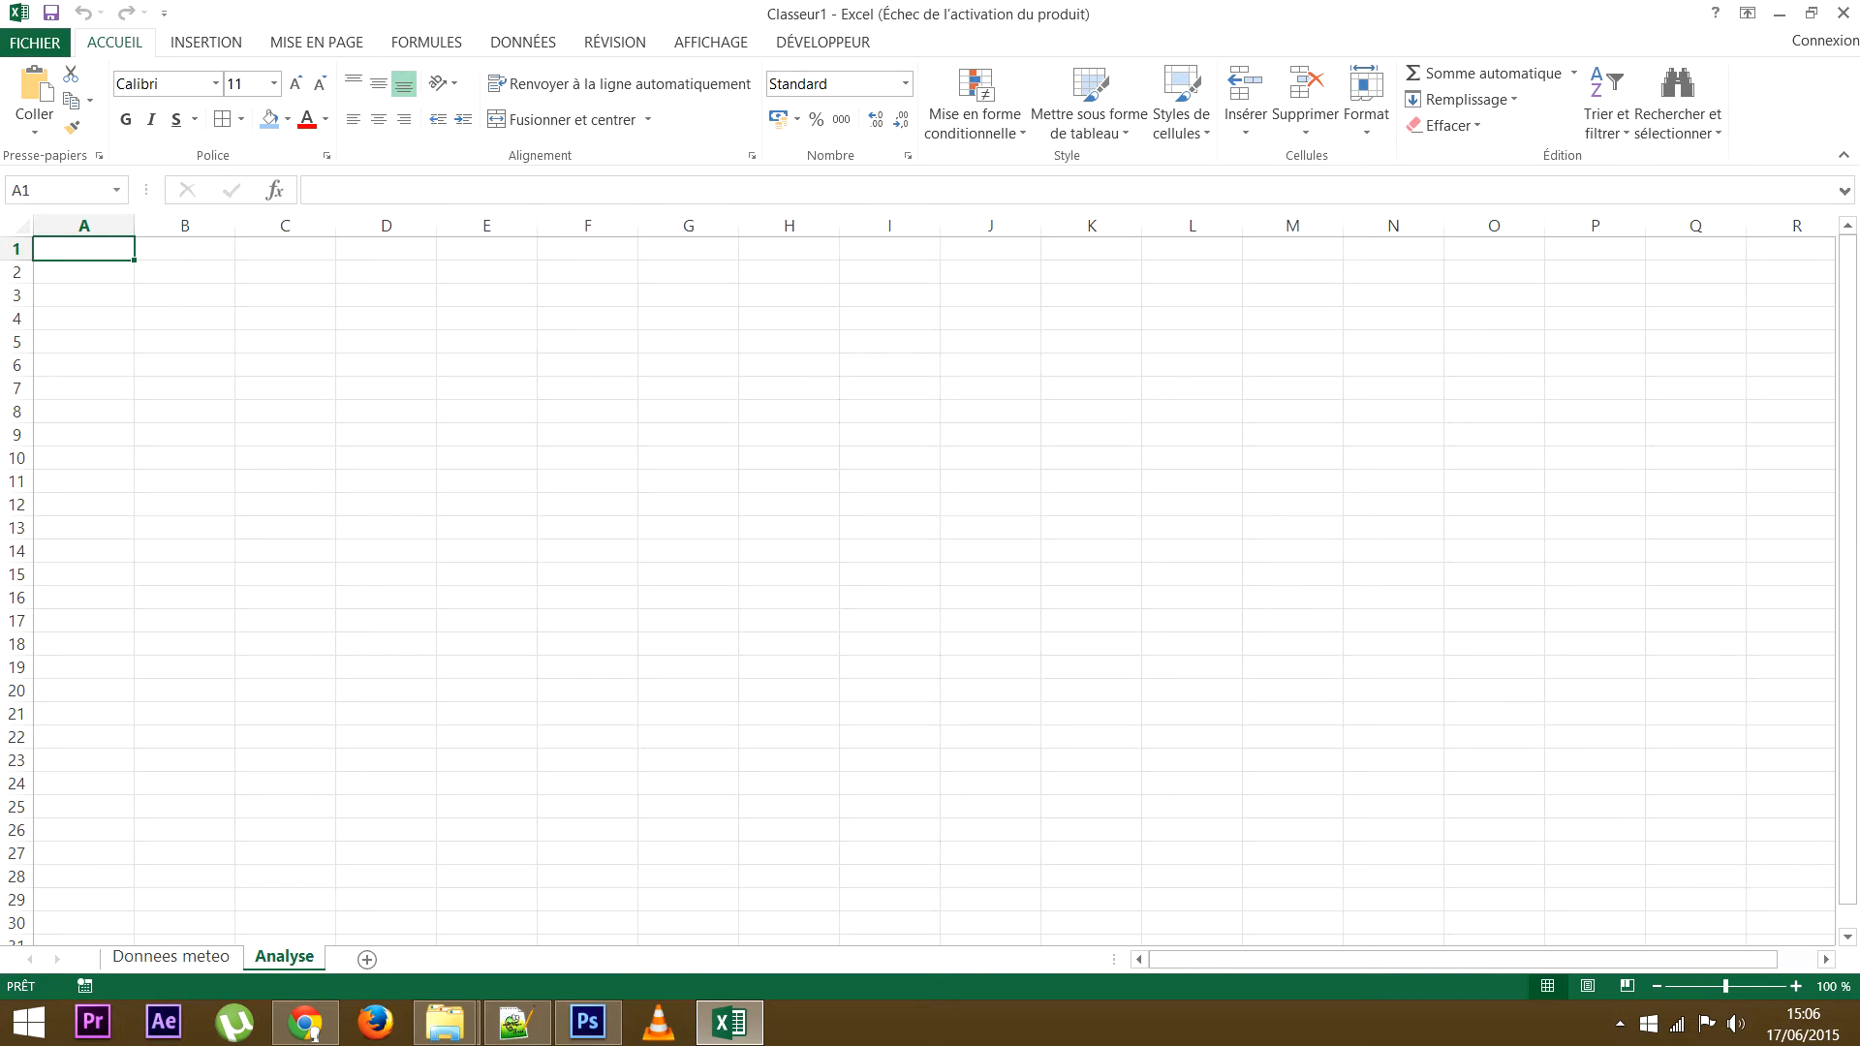
pyautogui.click(207, 43)
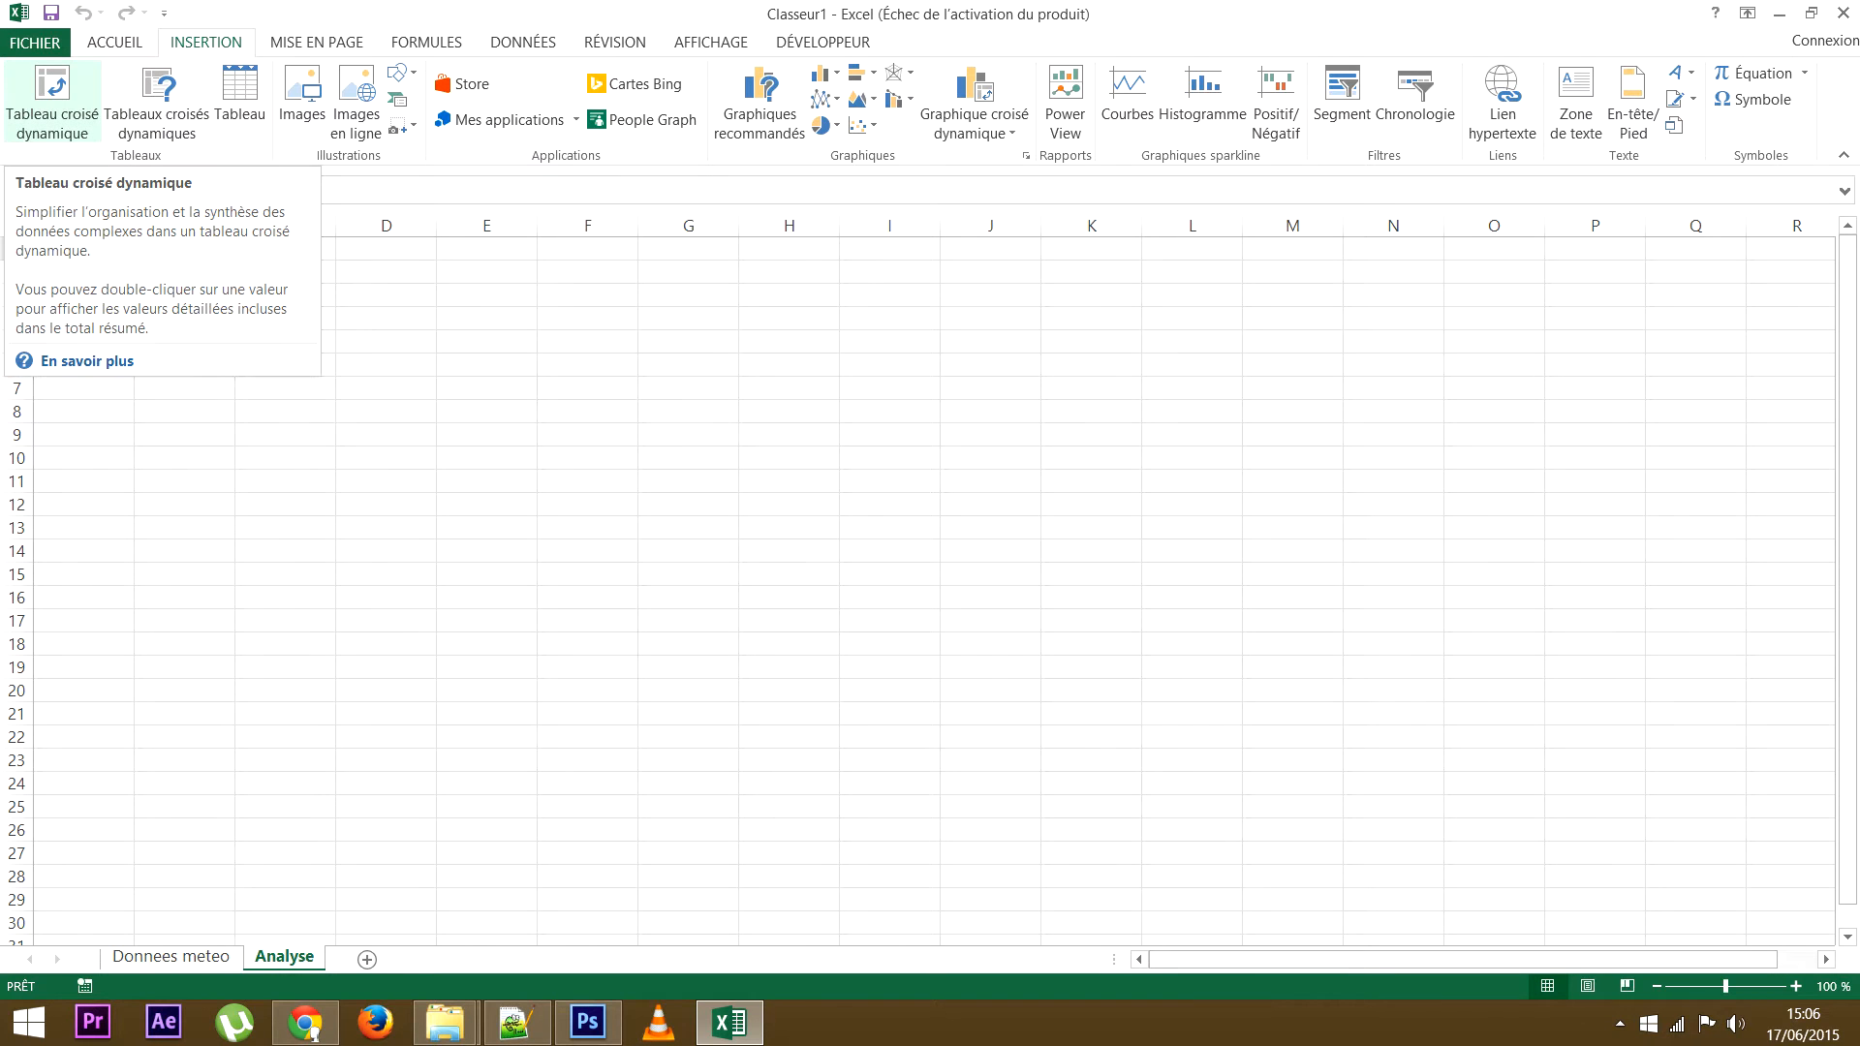
pyautogui.click(52, 97)
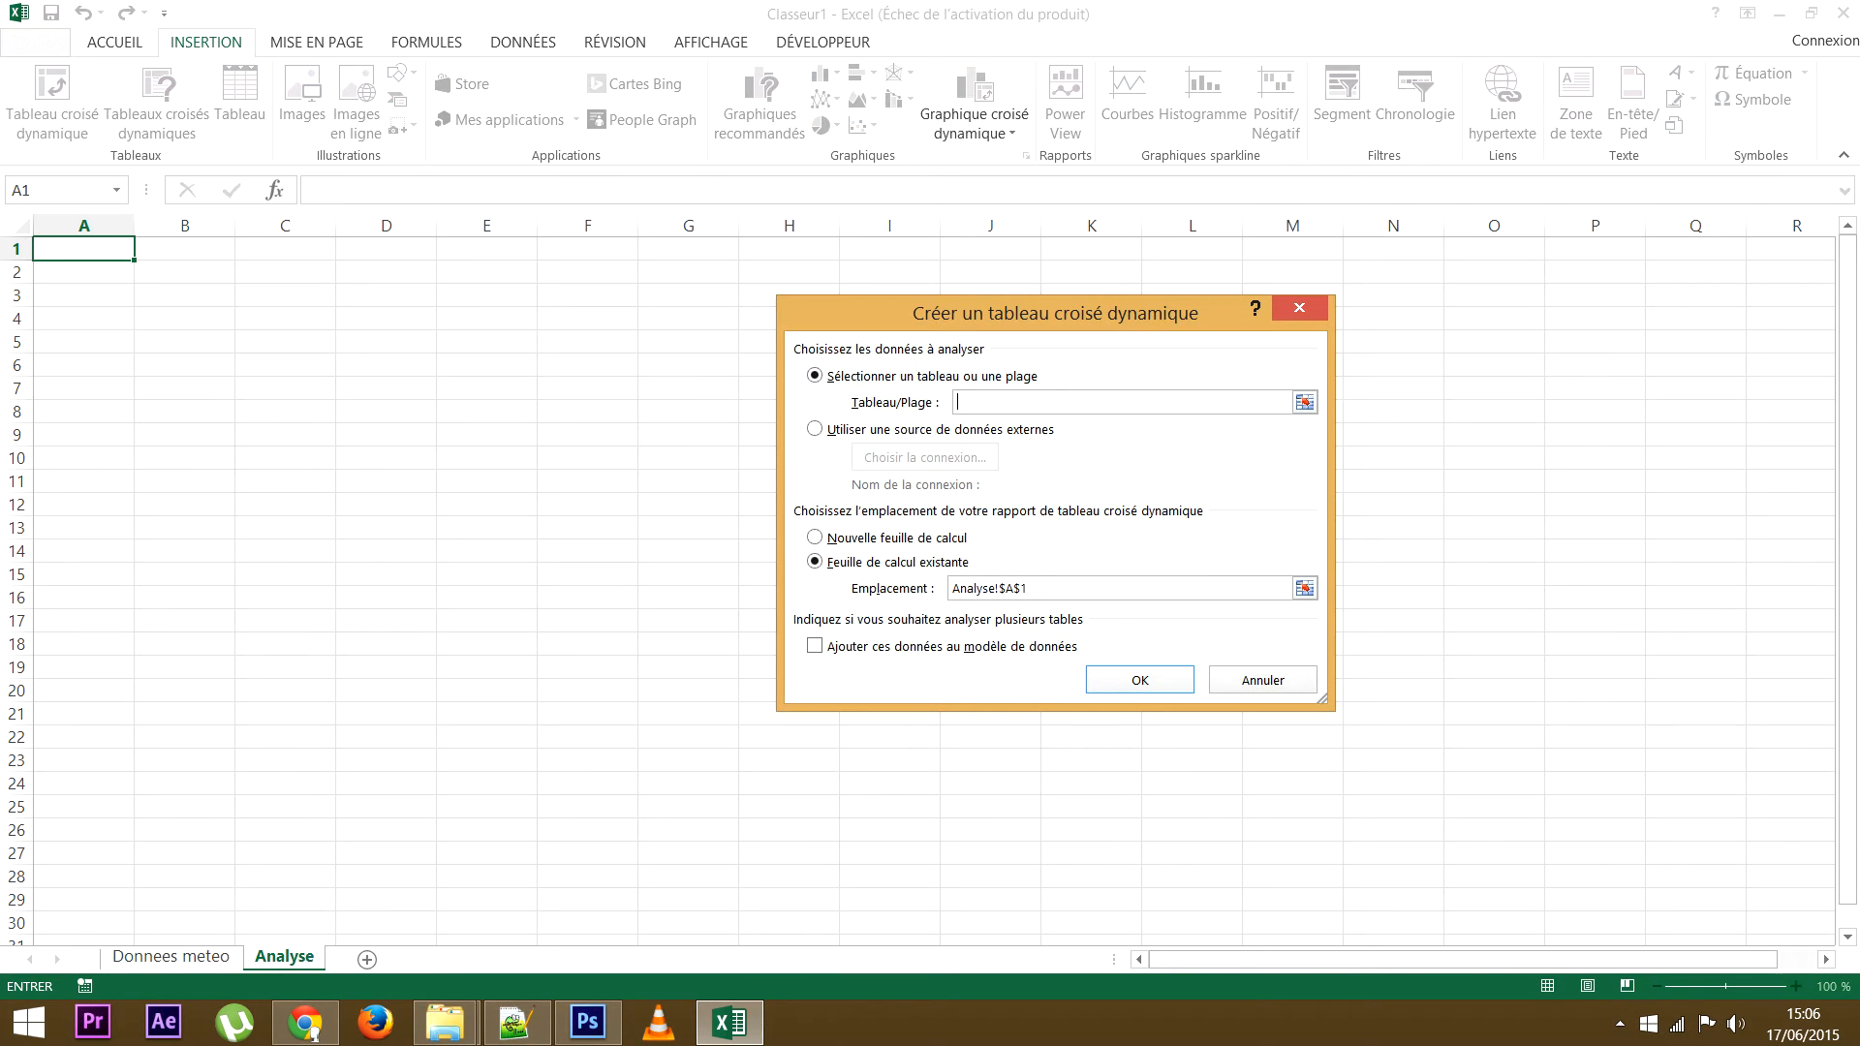
pyautogui.moveTo(968, 312); pyautogui.dragTo(542, 358)
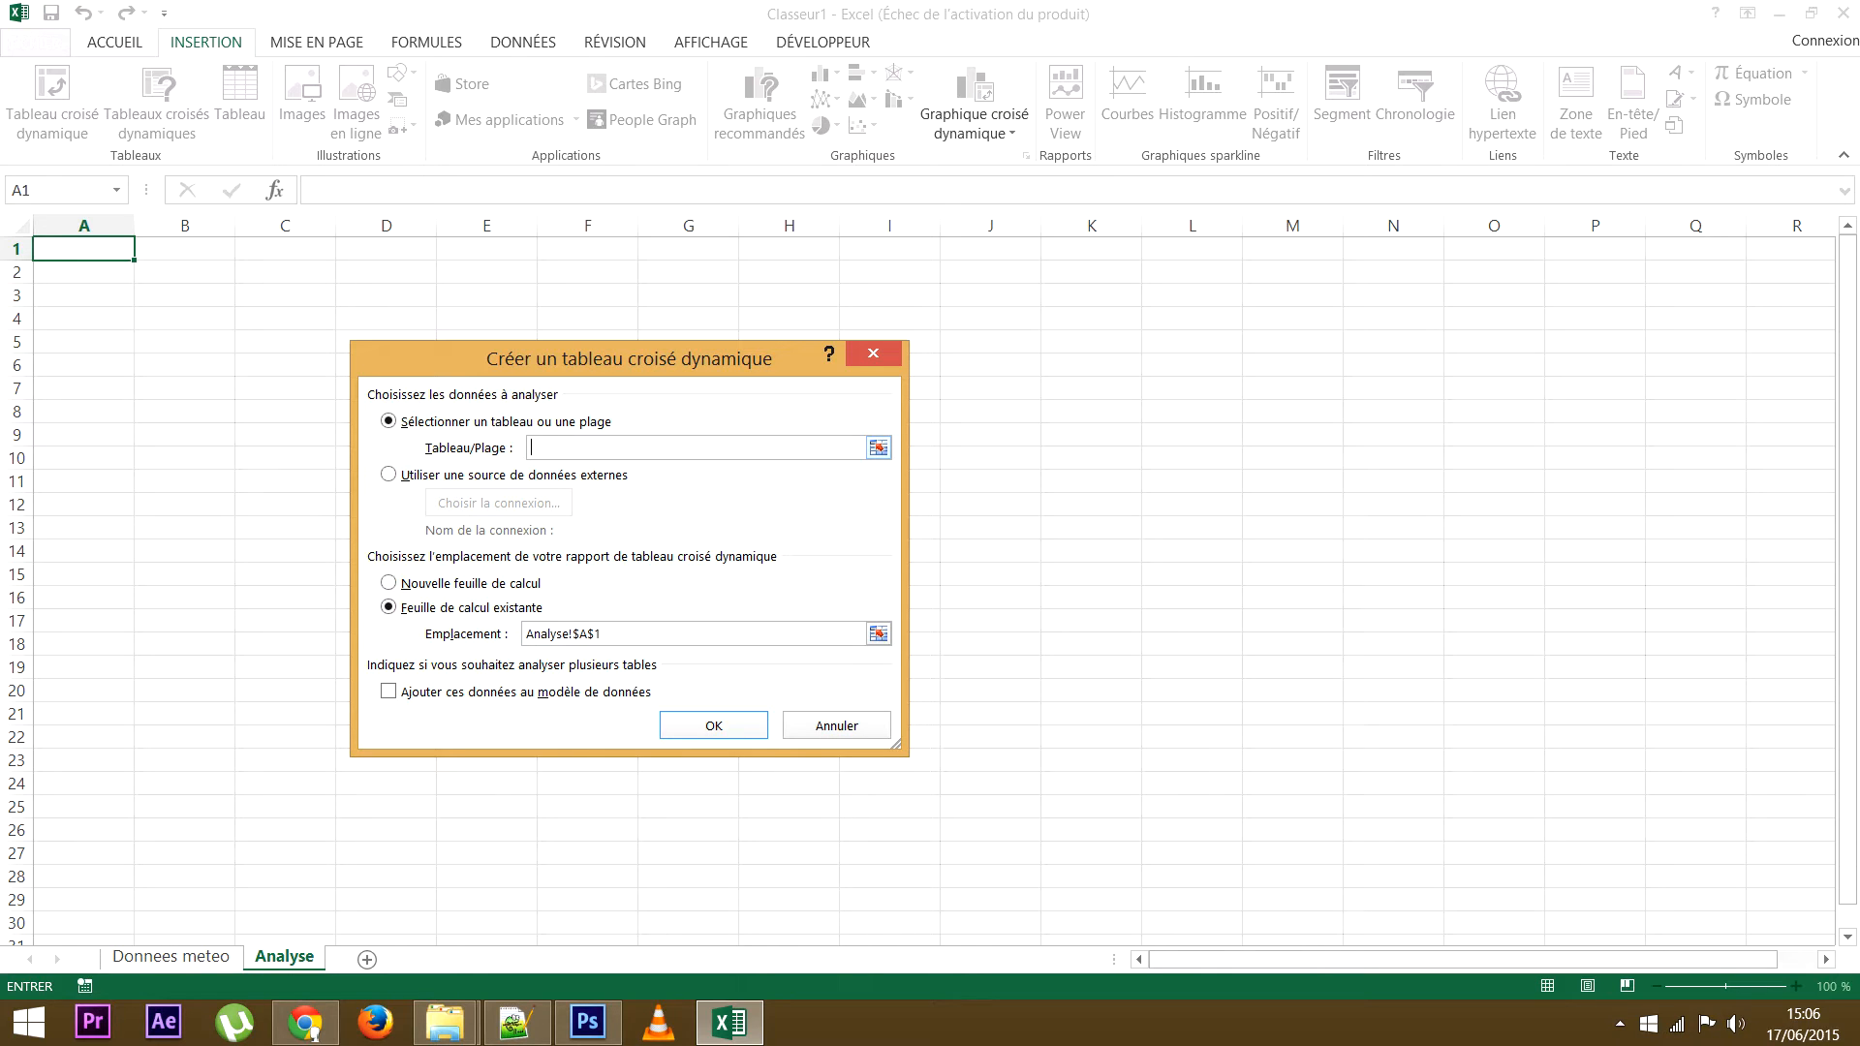
pyautogui.click(878, 447)
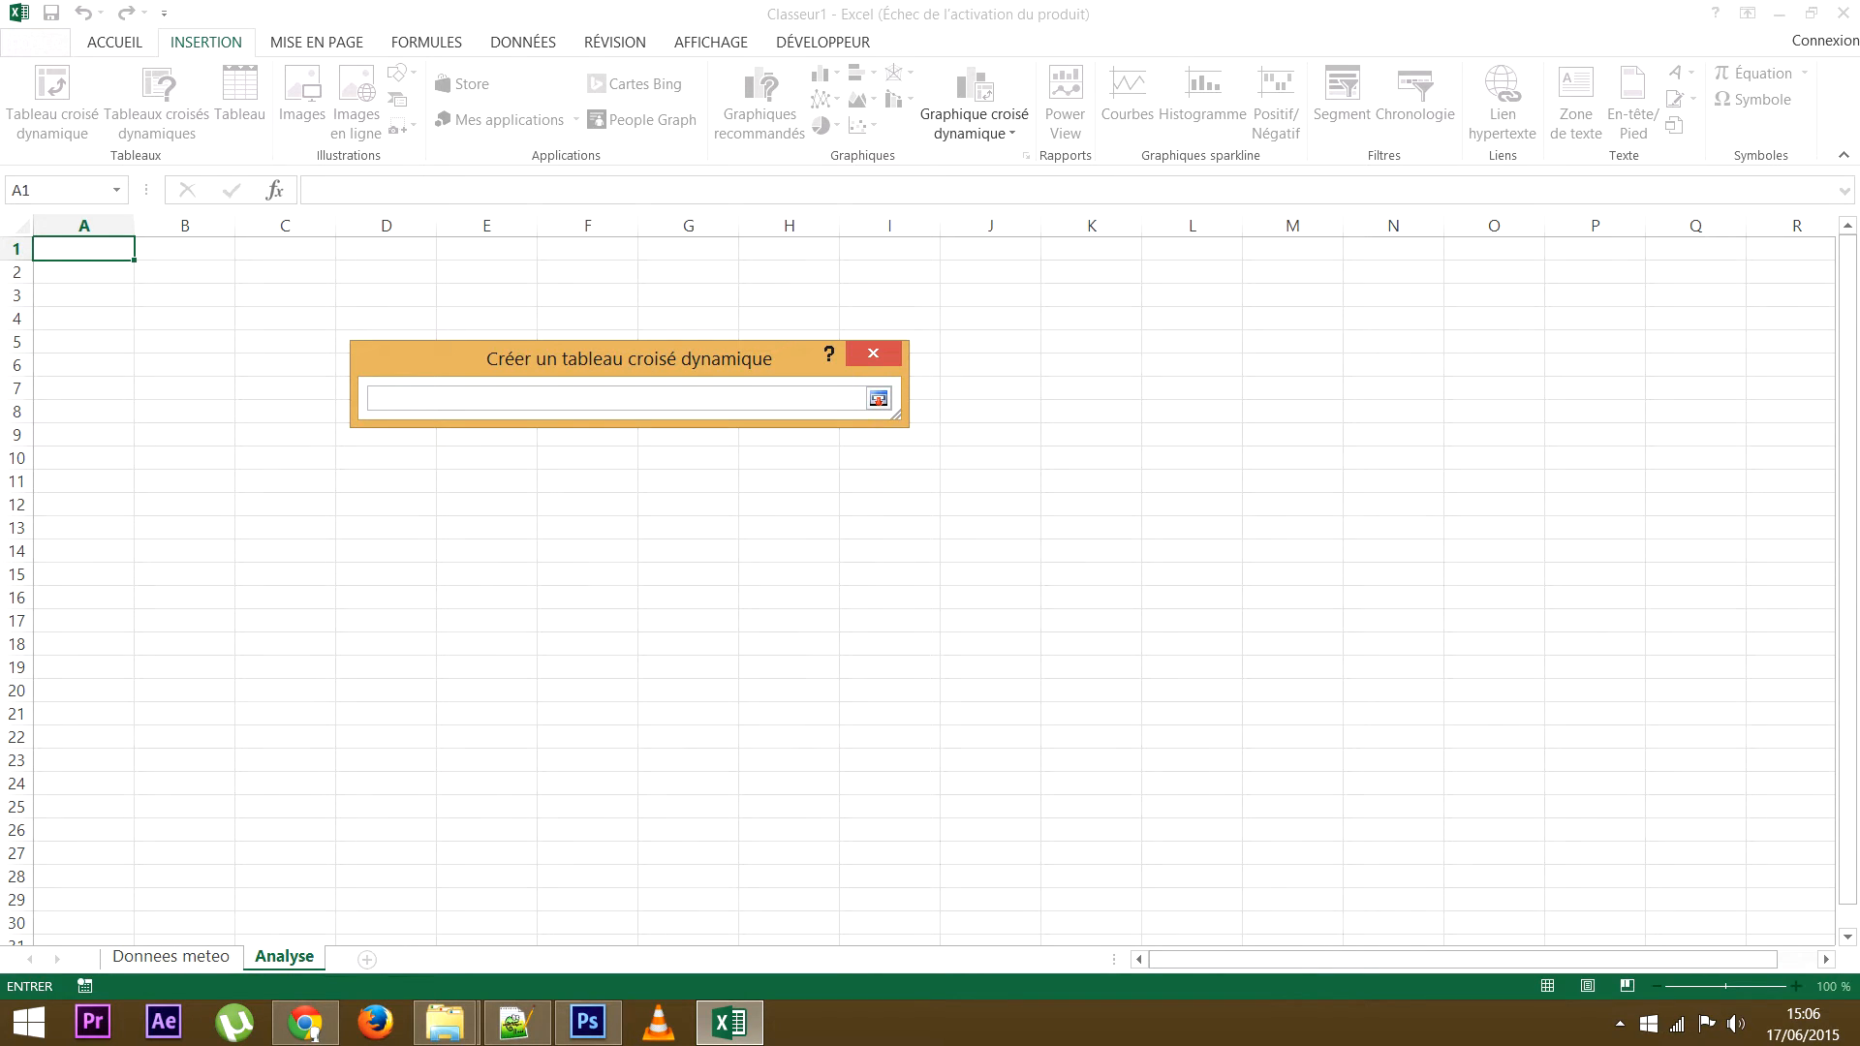
pyautogui.click(172, 957)
pyautogui.moveTo(87, 225); pyautogui.dragTo(634, 225)
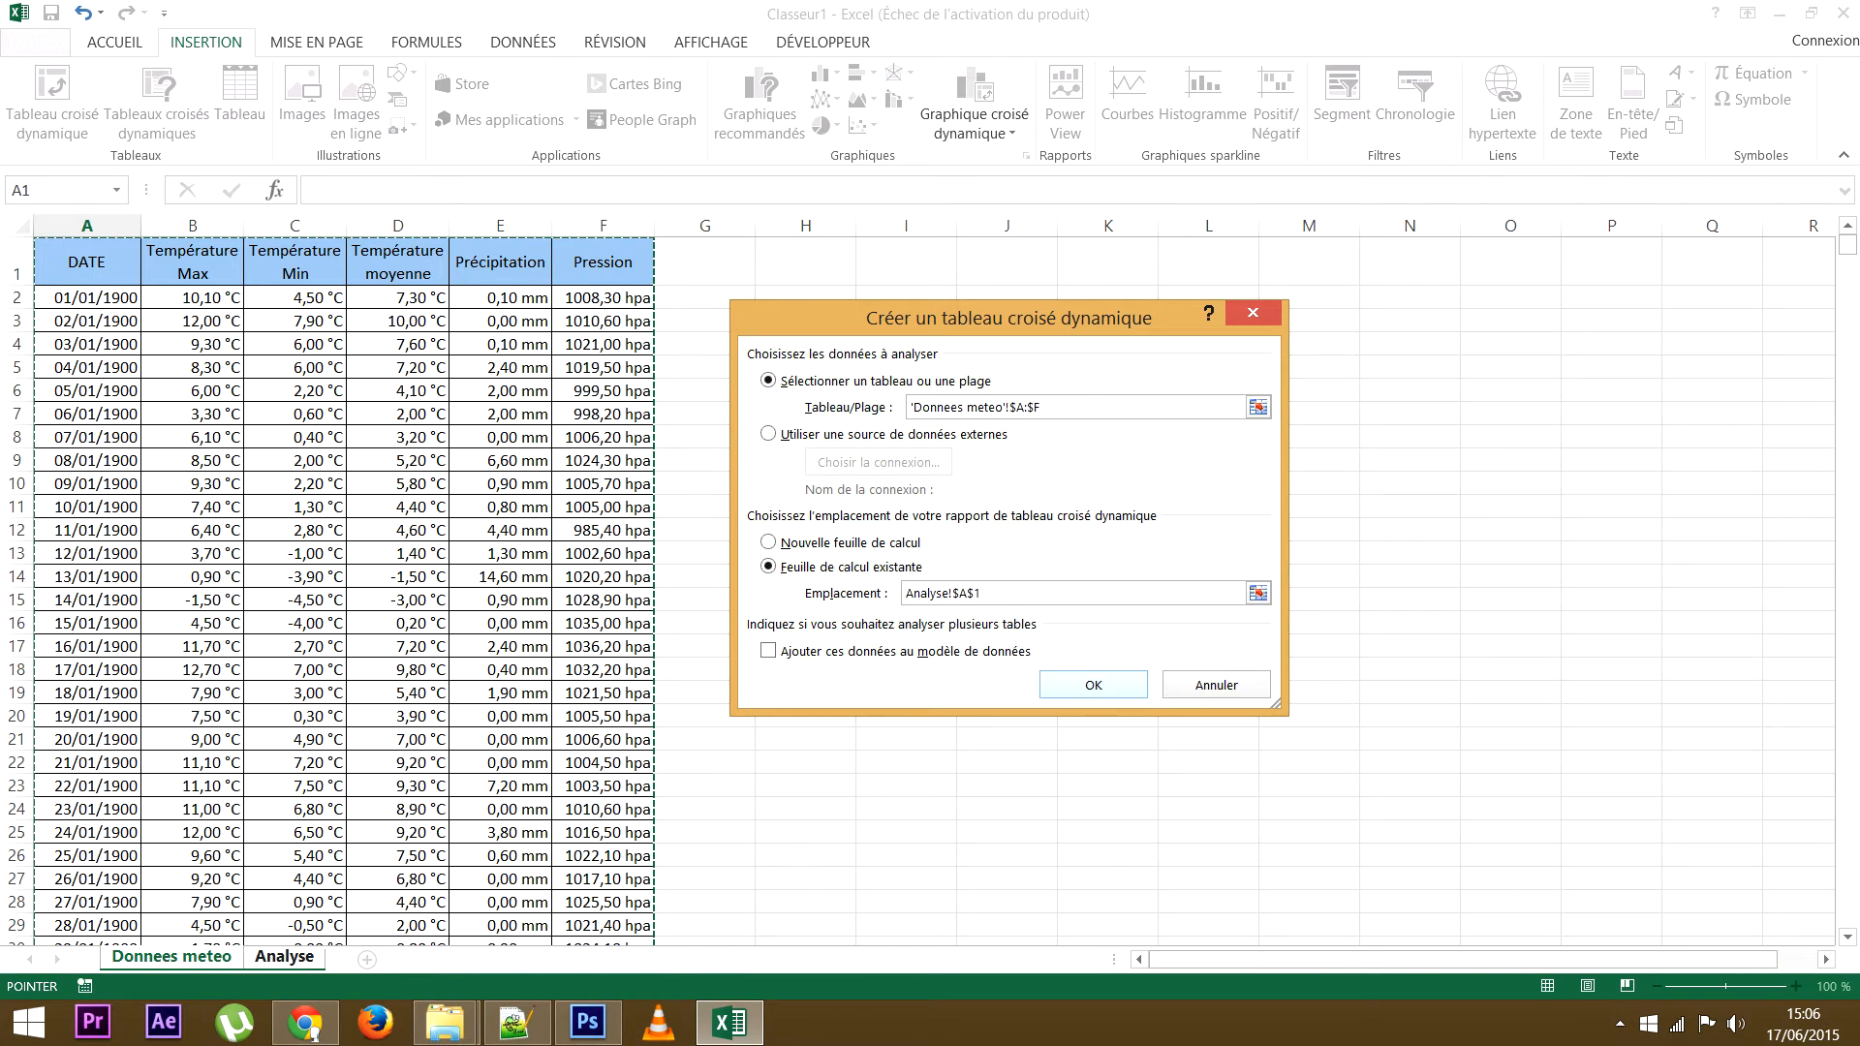
pyautogui.press('Return')
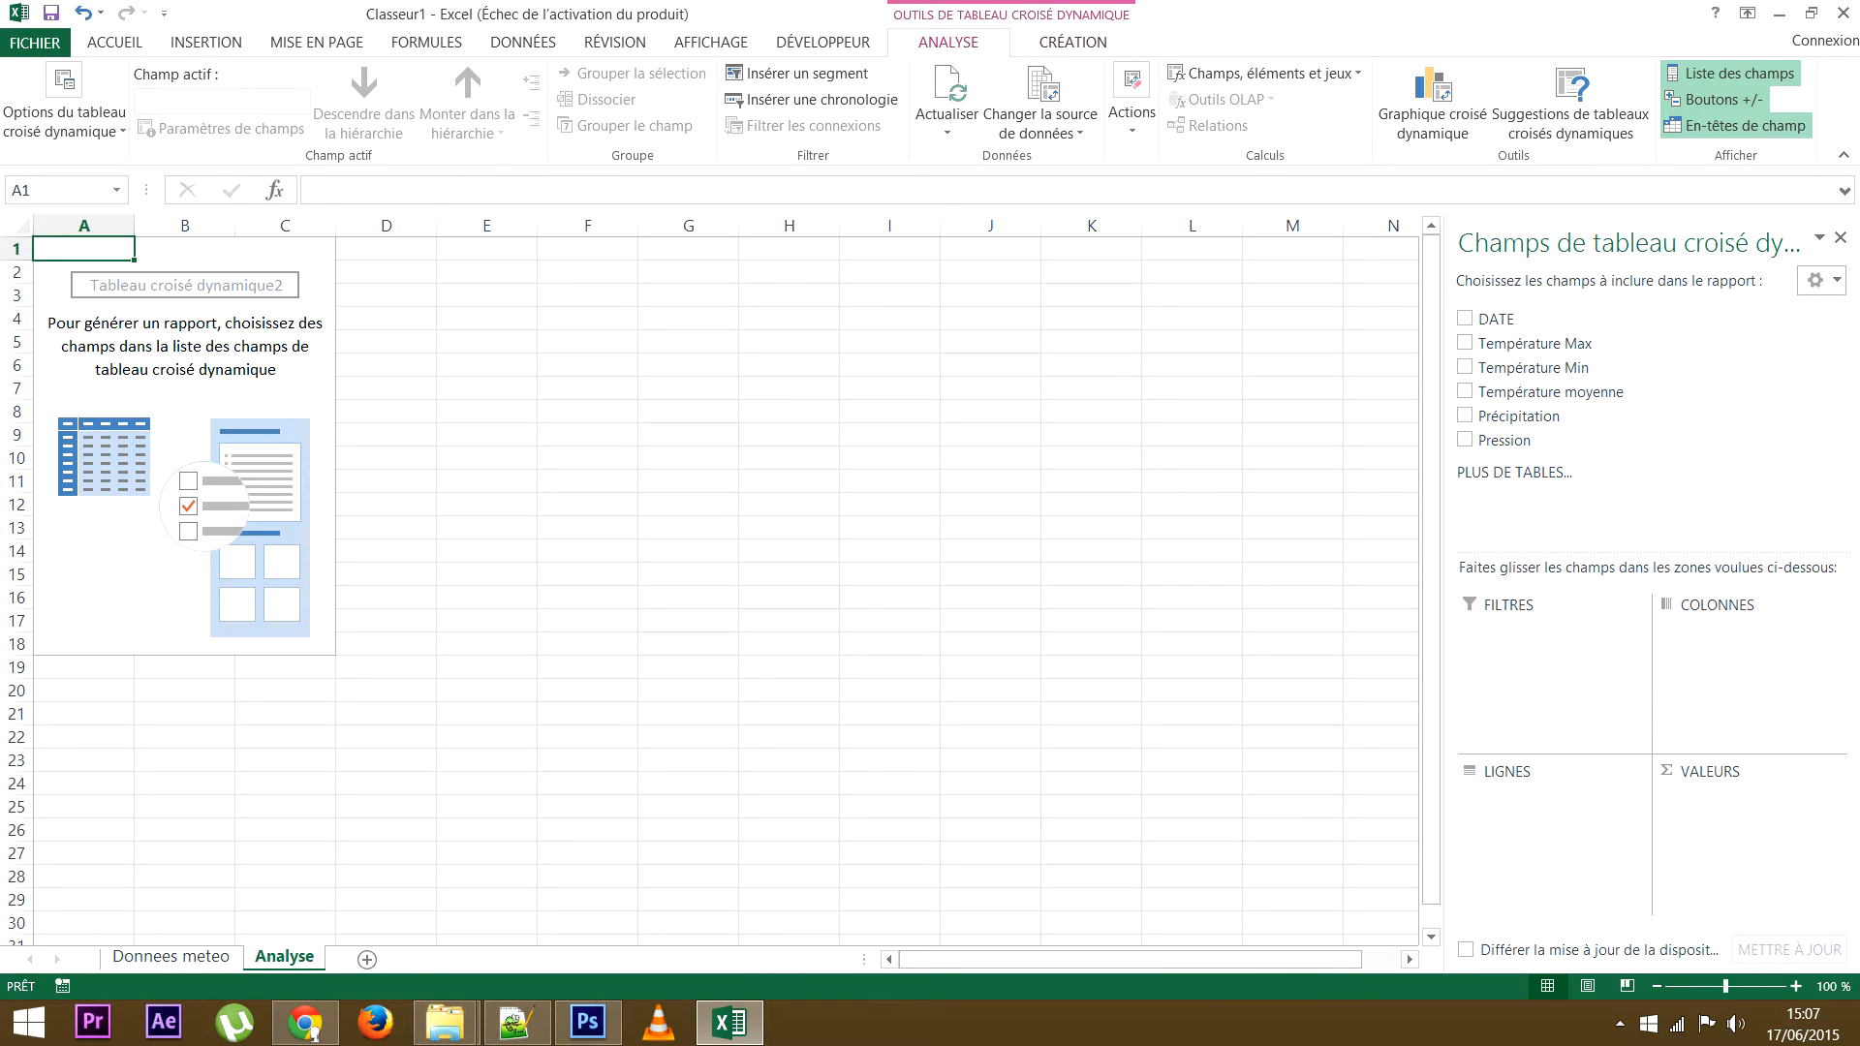
# Widen the pivot field list, and place Température Max in the values area and DATE in the rows area
pyautogui.moveTo(1443, 581); pyautogui.dragTo(1391, 581)
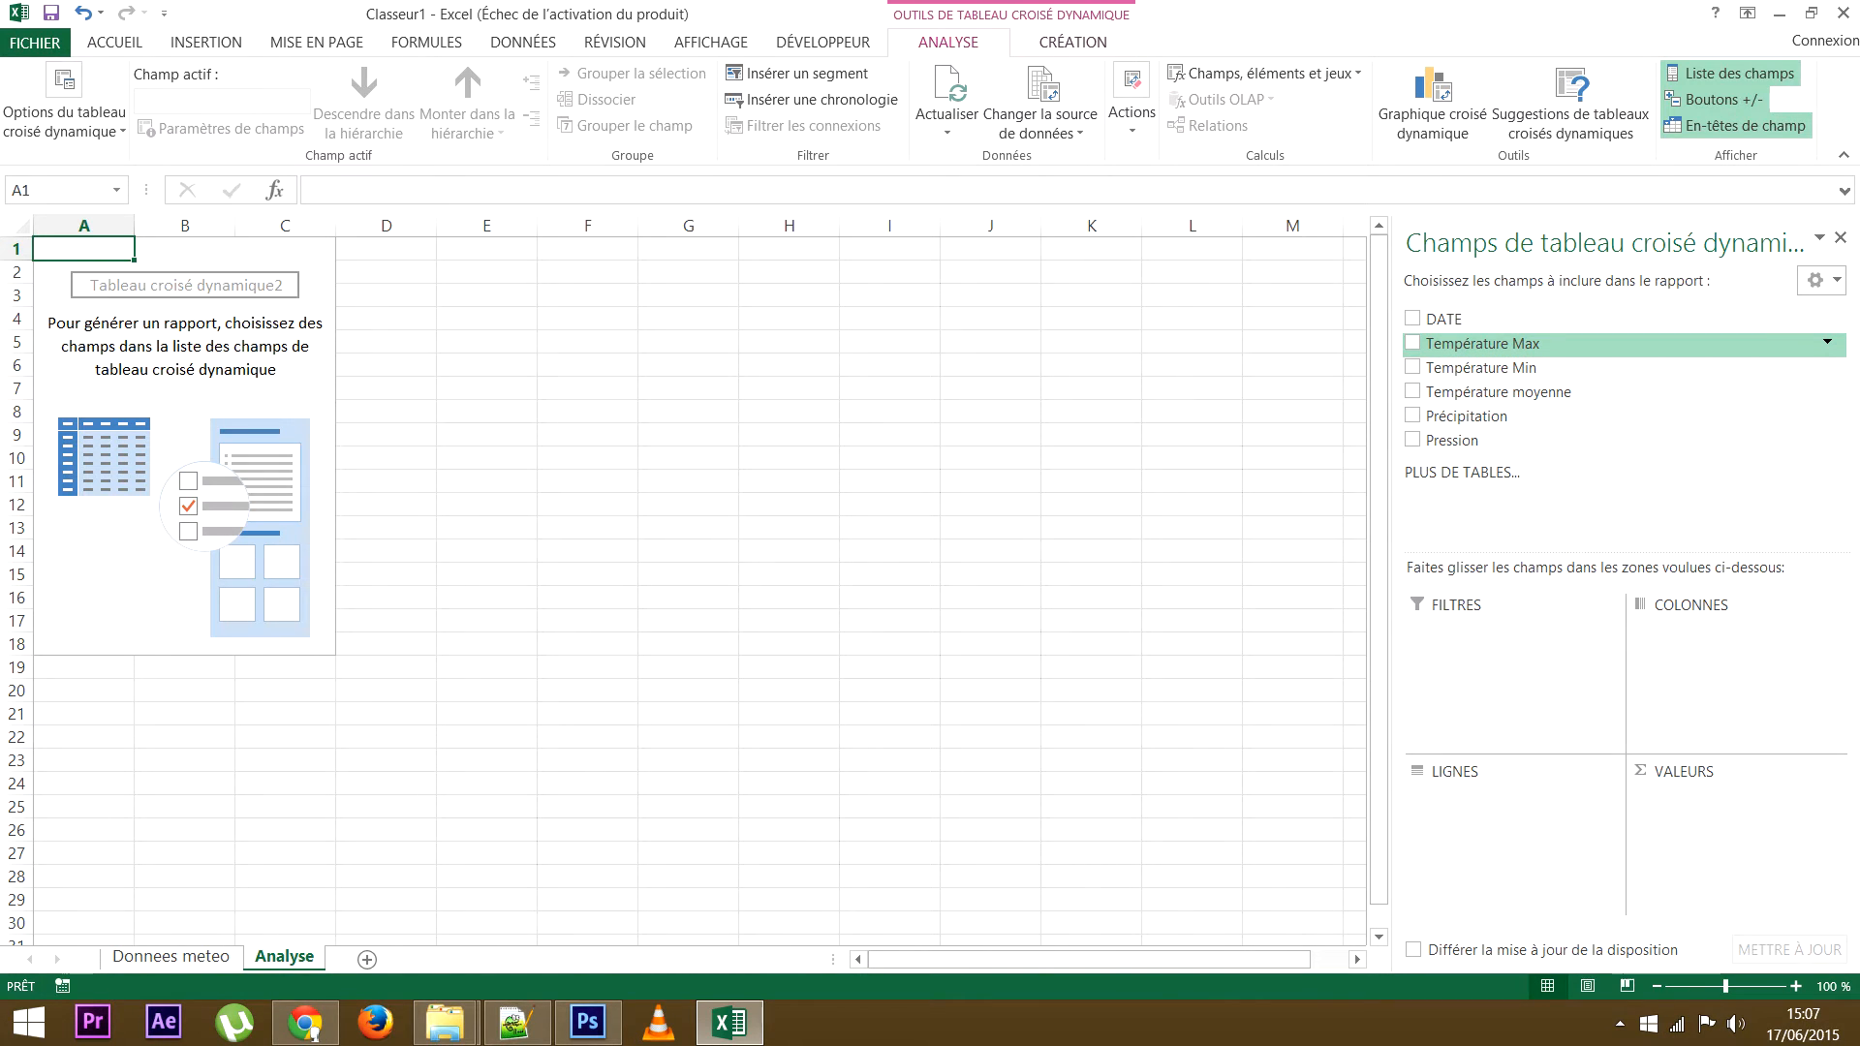
pyautogui.moveTo(1482, 344); pyautogui.dragTo(1724, 824)
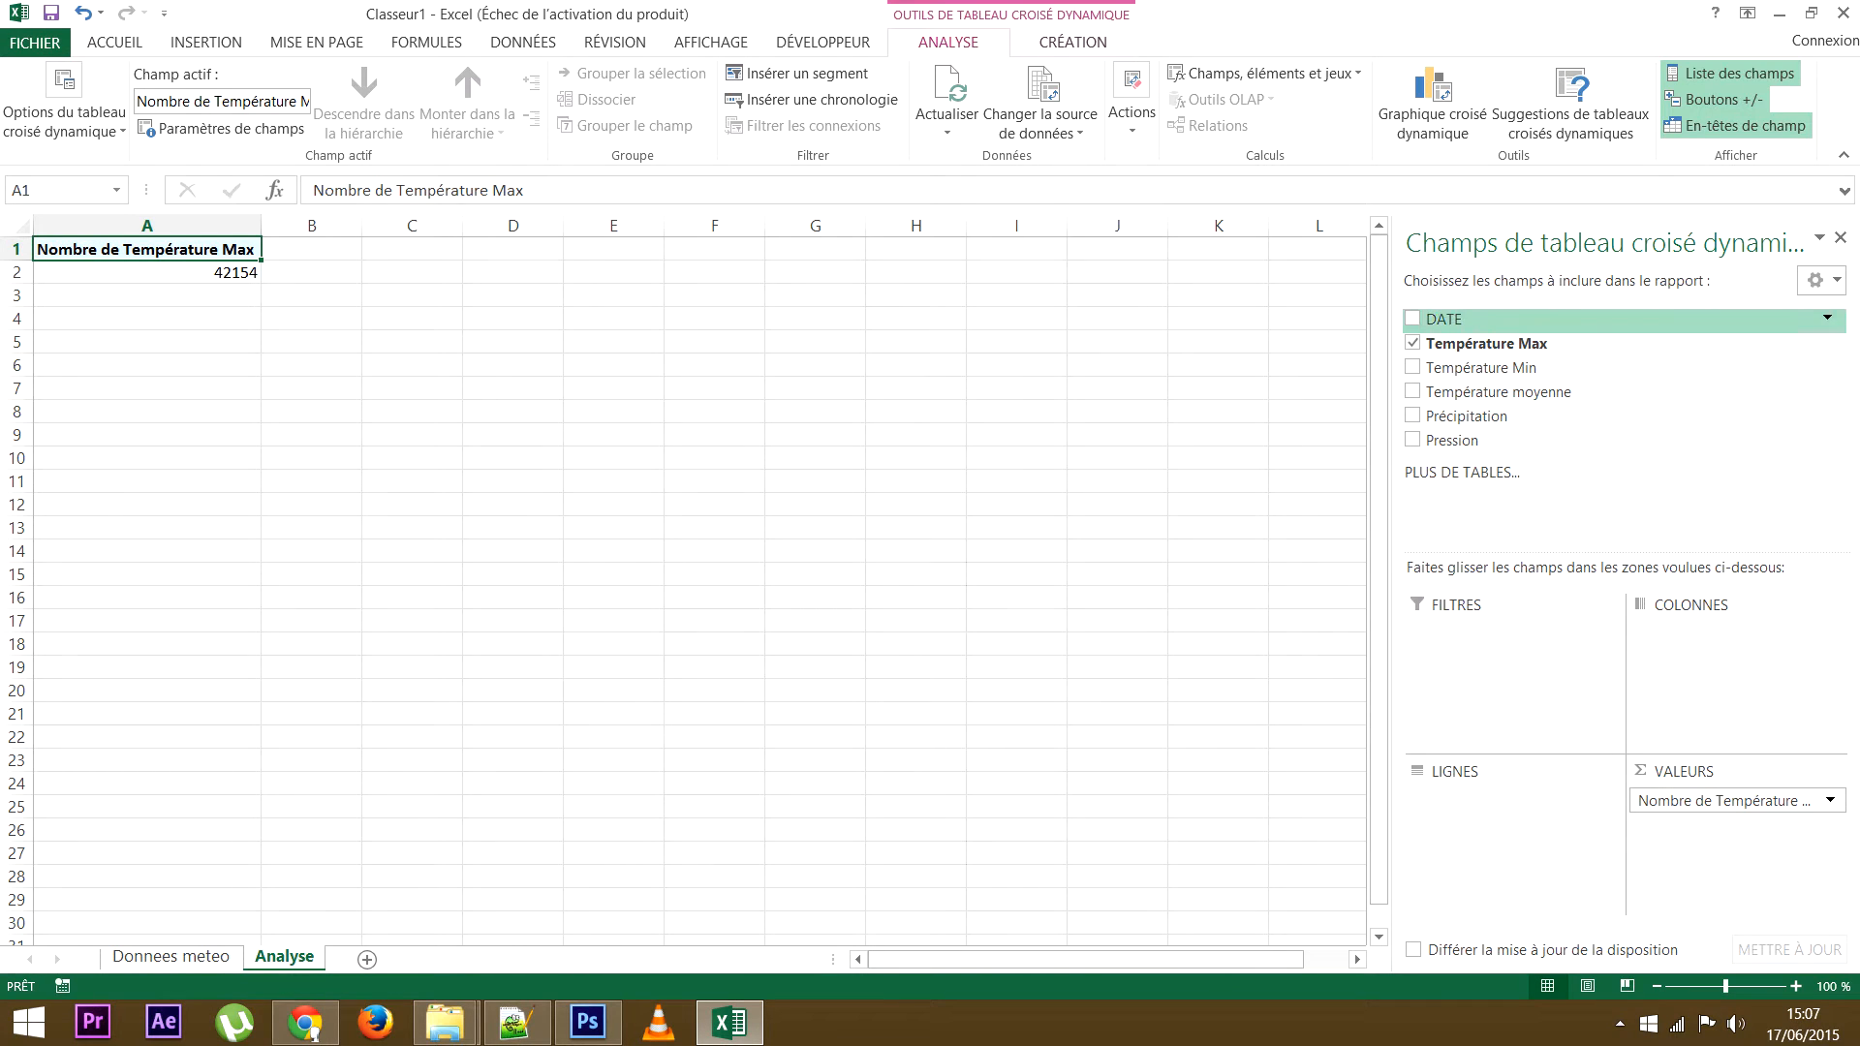
pyautogui.moveTo(1445, 320); pyautogui.dragTo(1506, 800)
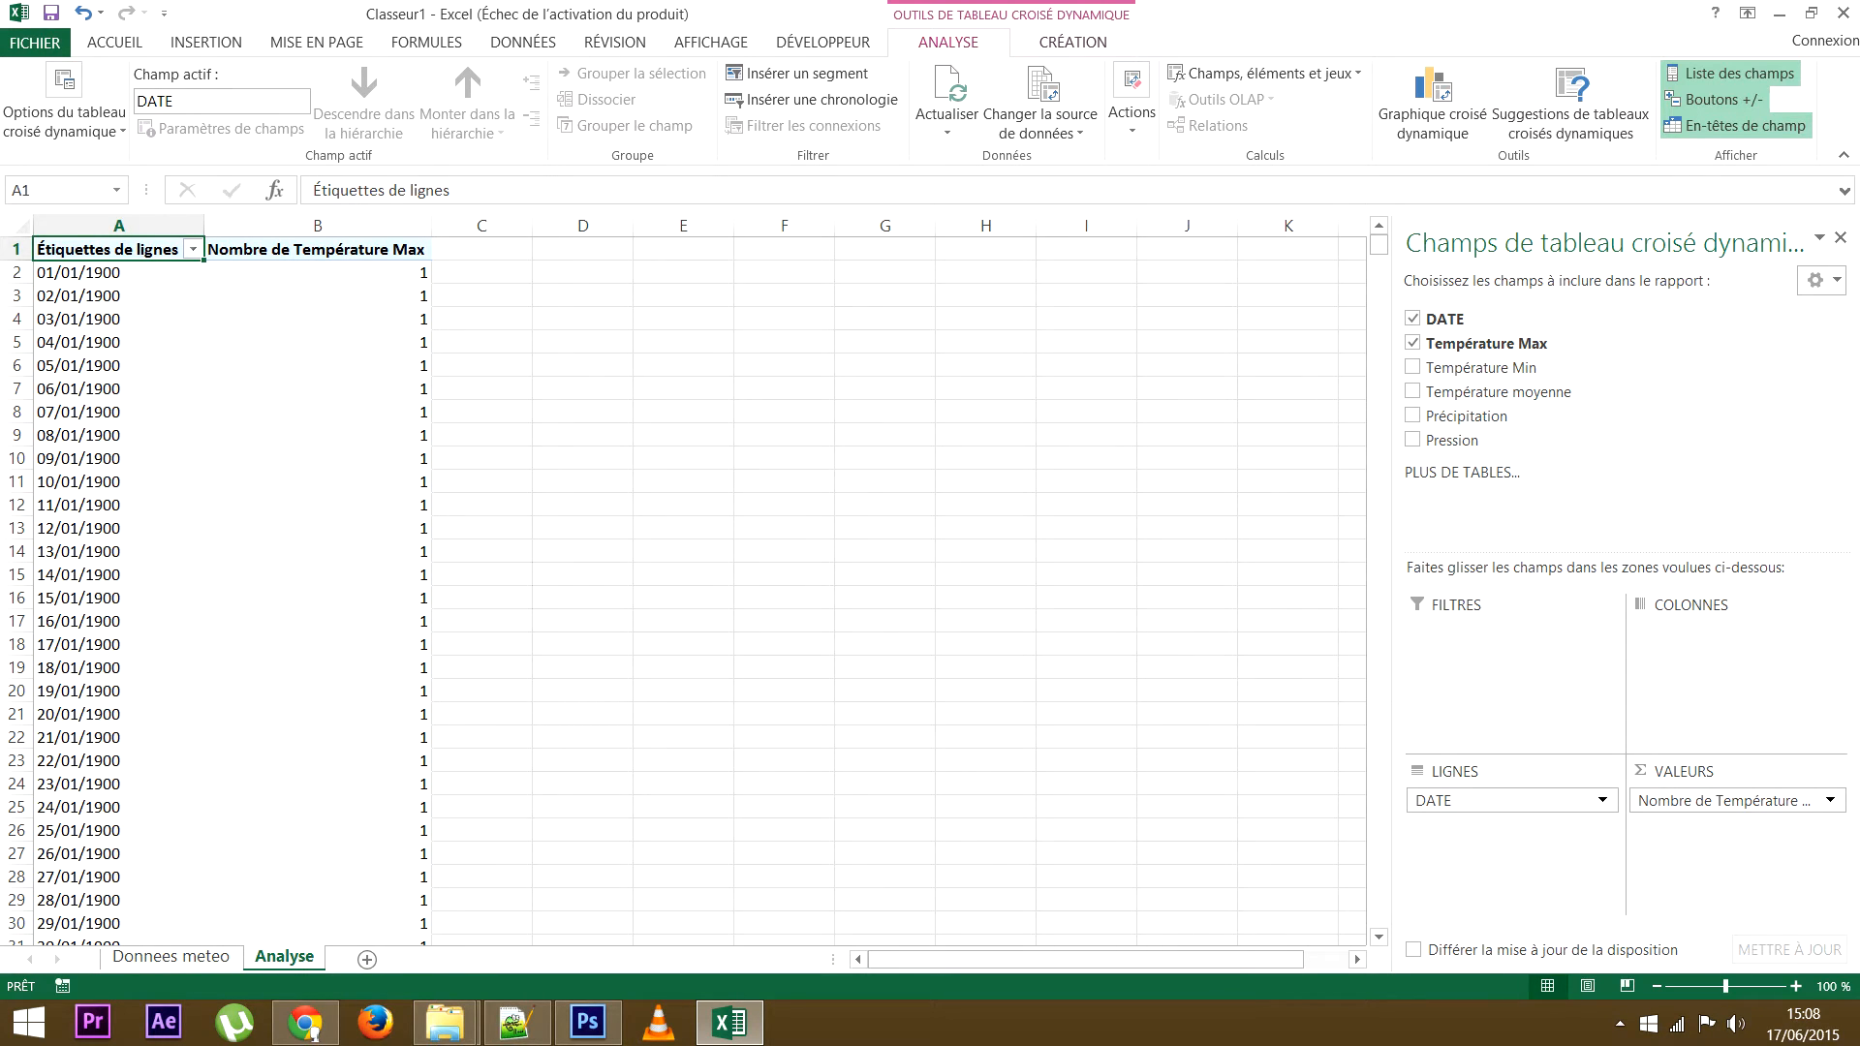
# Open the value field settings of the Température Max count in the pivot table
pyautogui.click(350, 271)
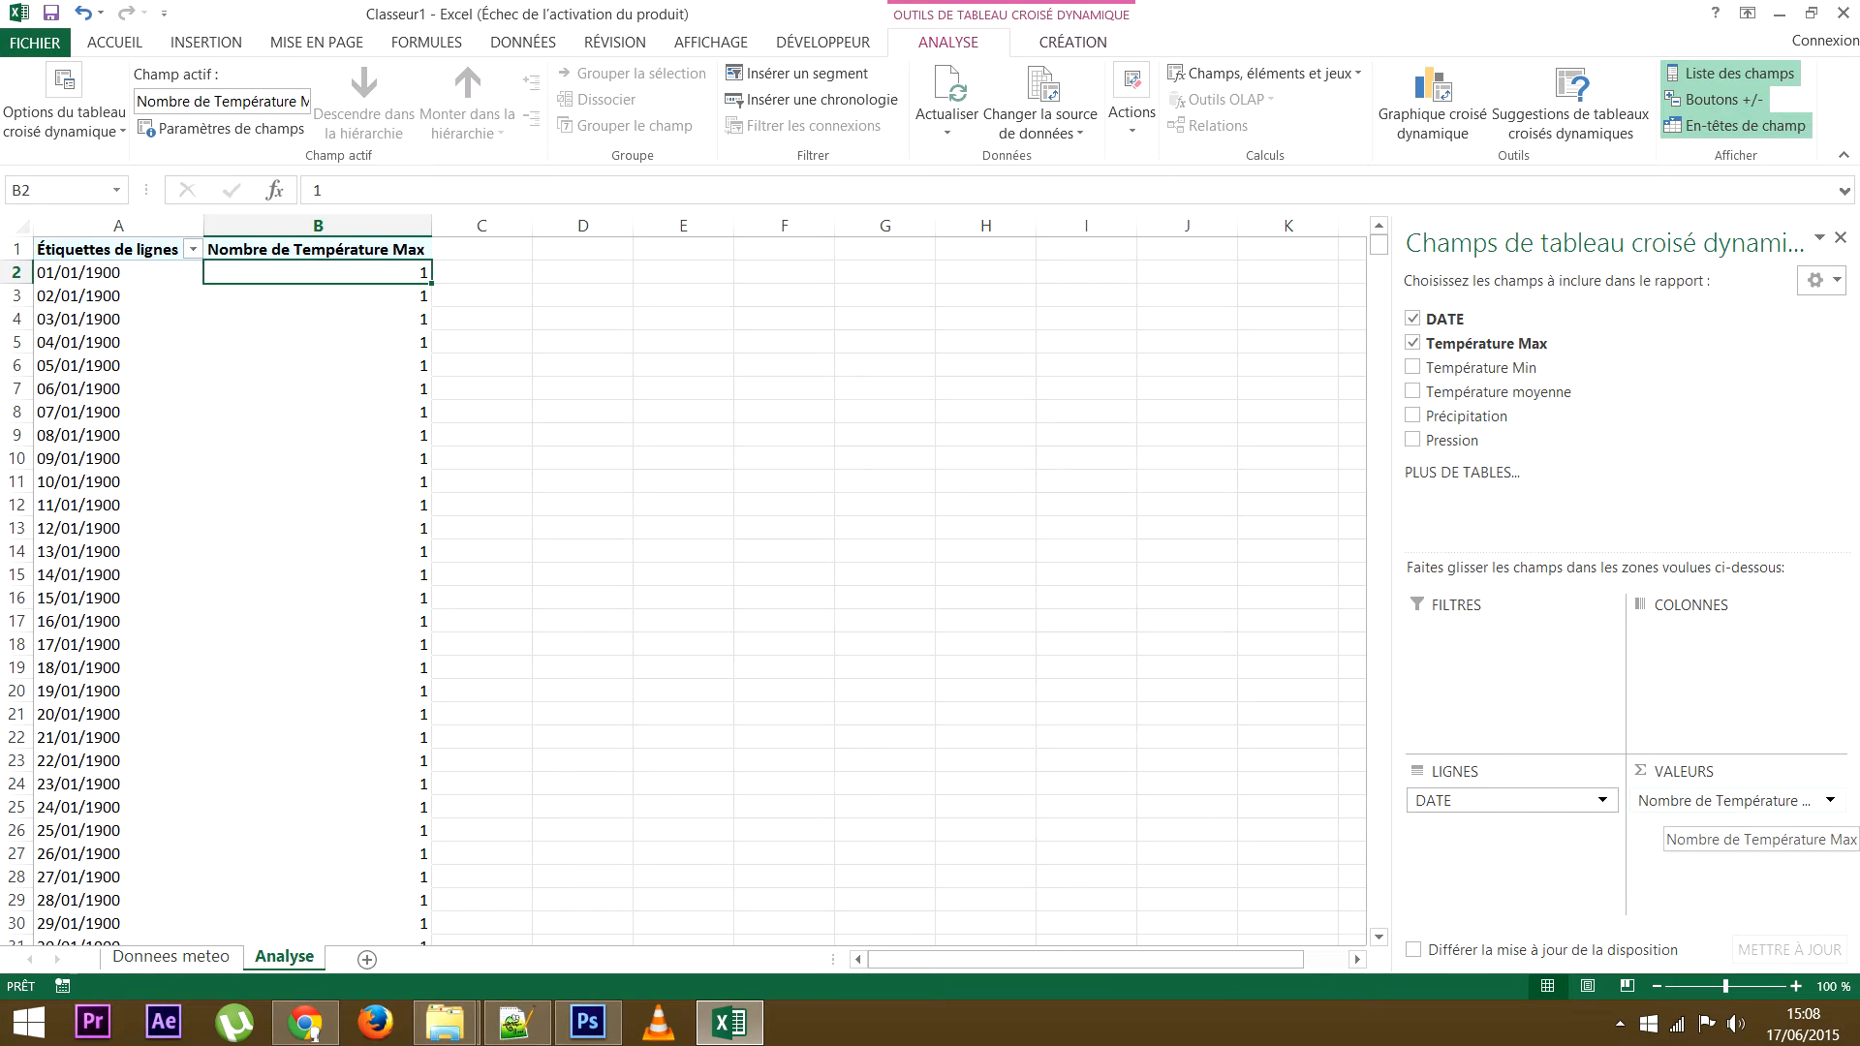
pyautogui.click(1724, 800)
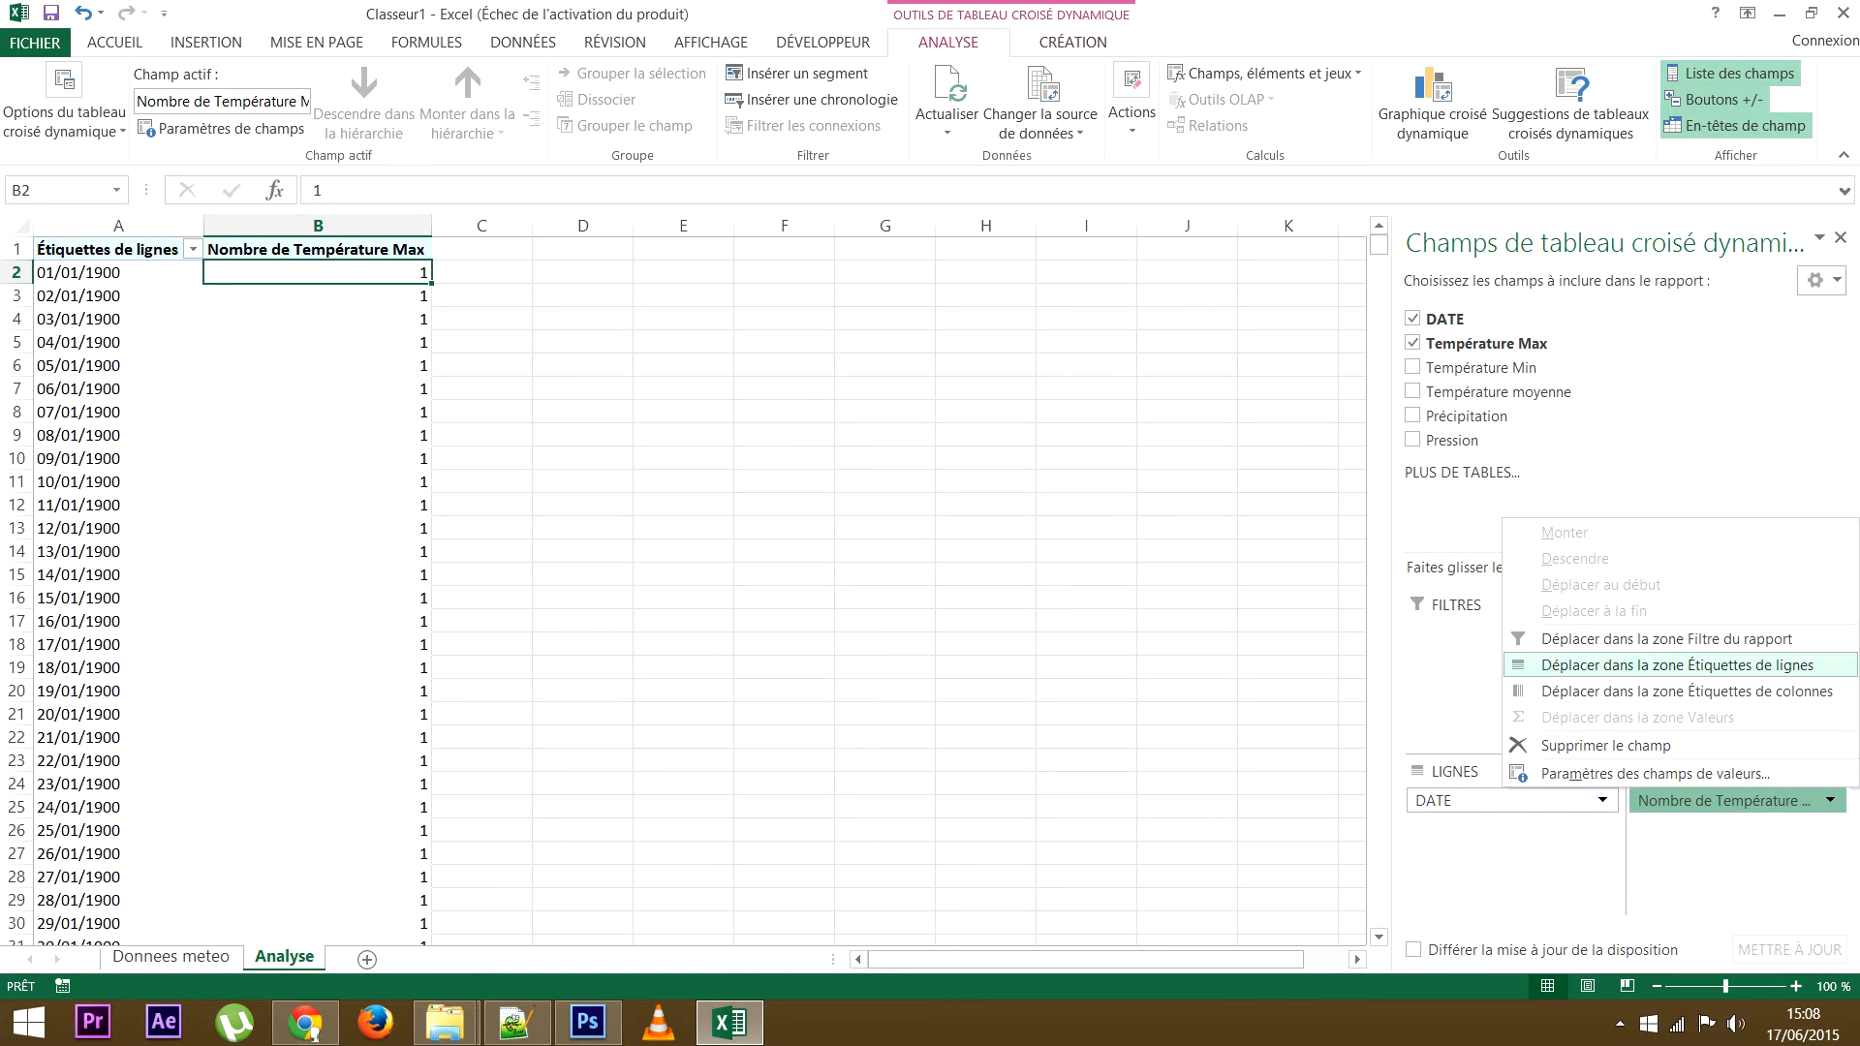
pyautogui.click(1675, 774)
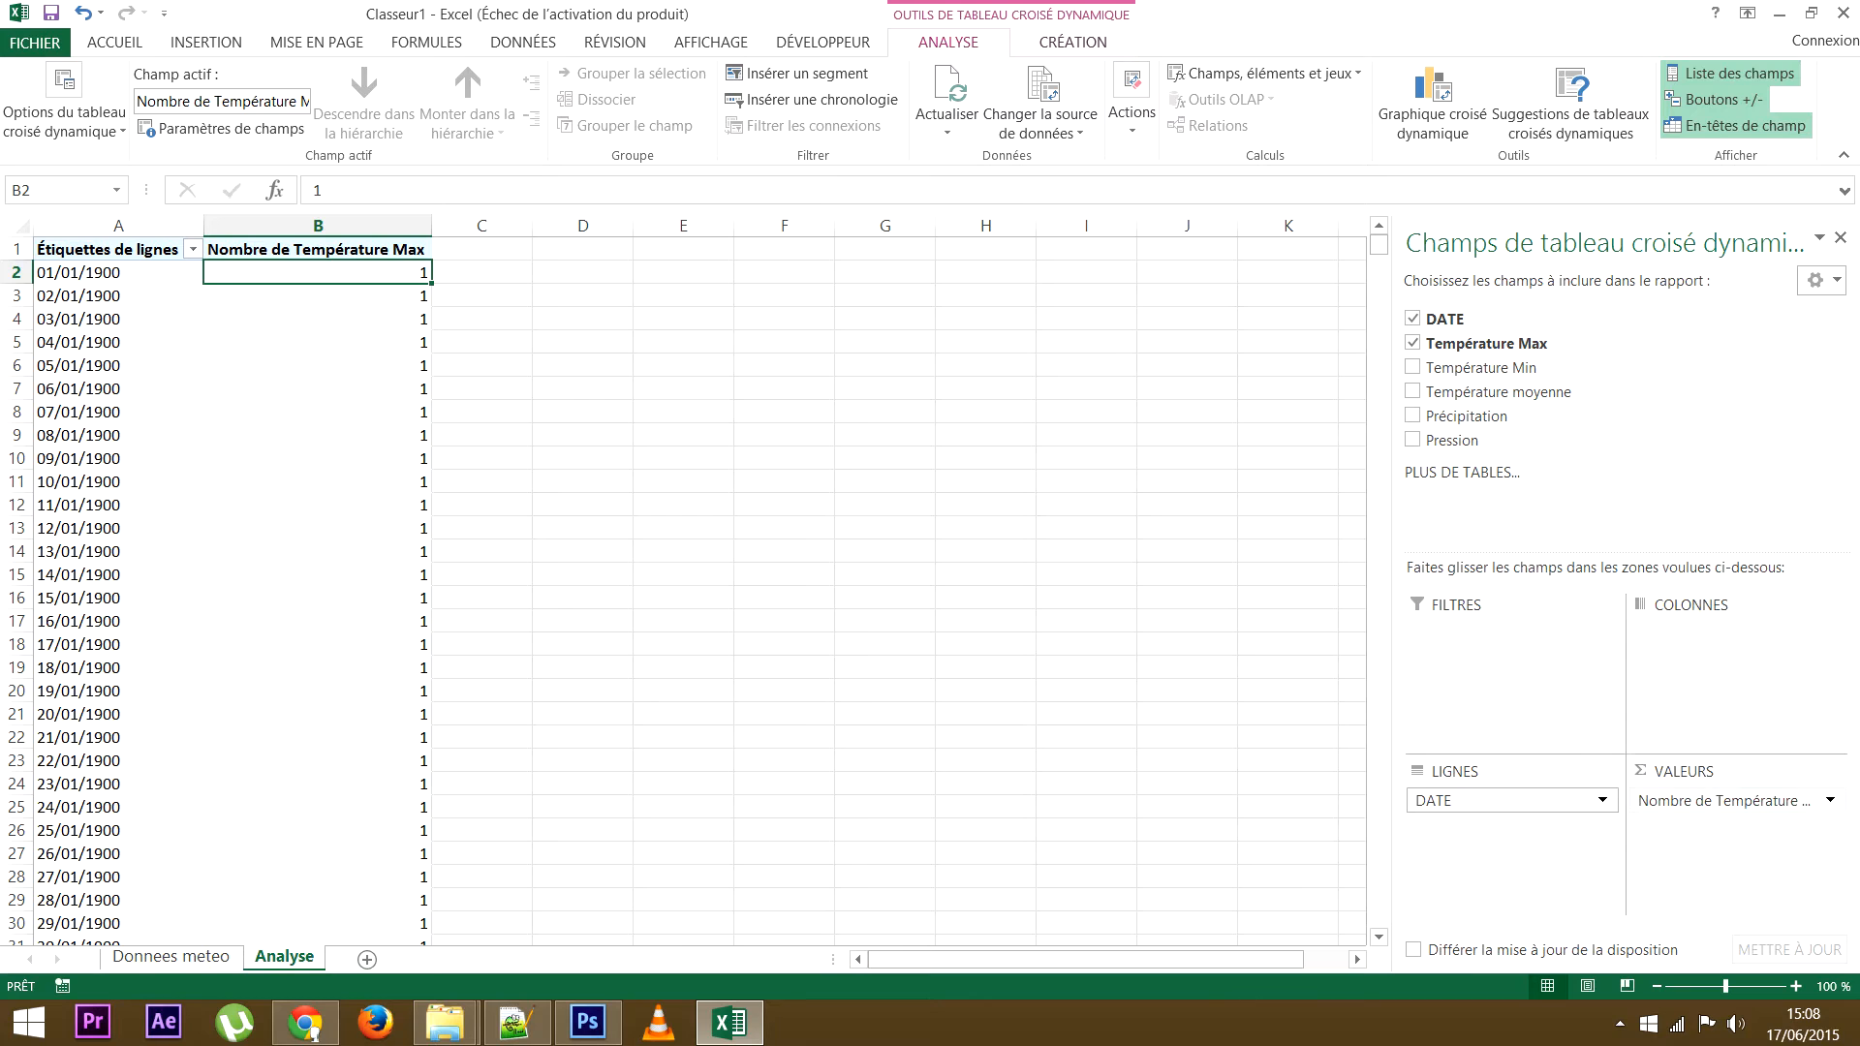
pyautogui.click(1724, 800)
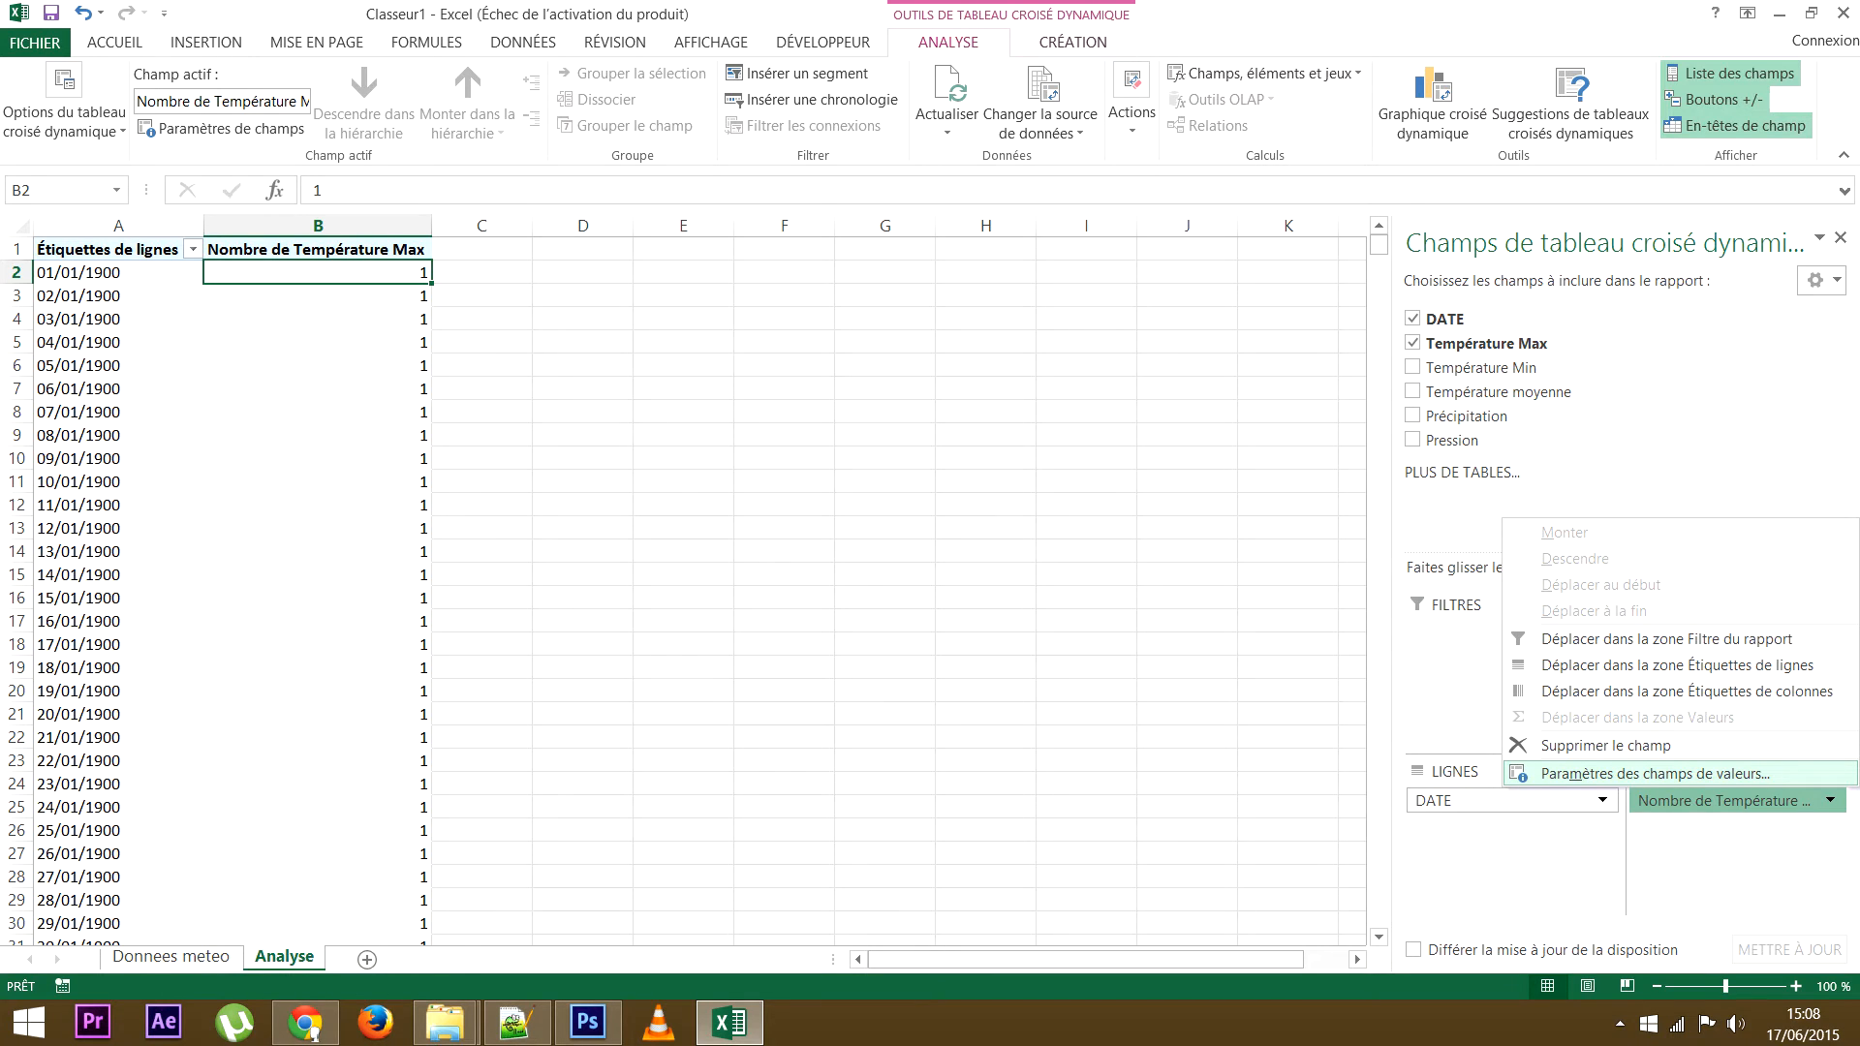
pyautogui.press('Return')
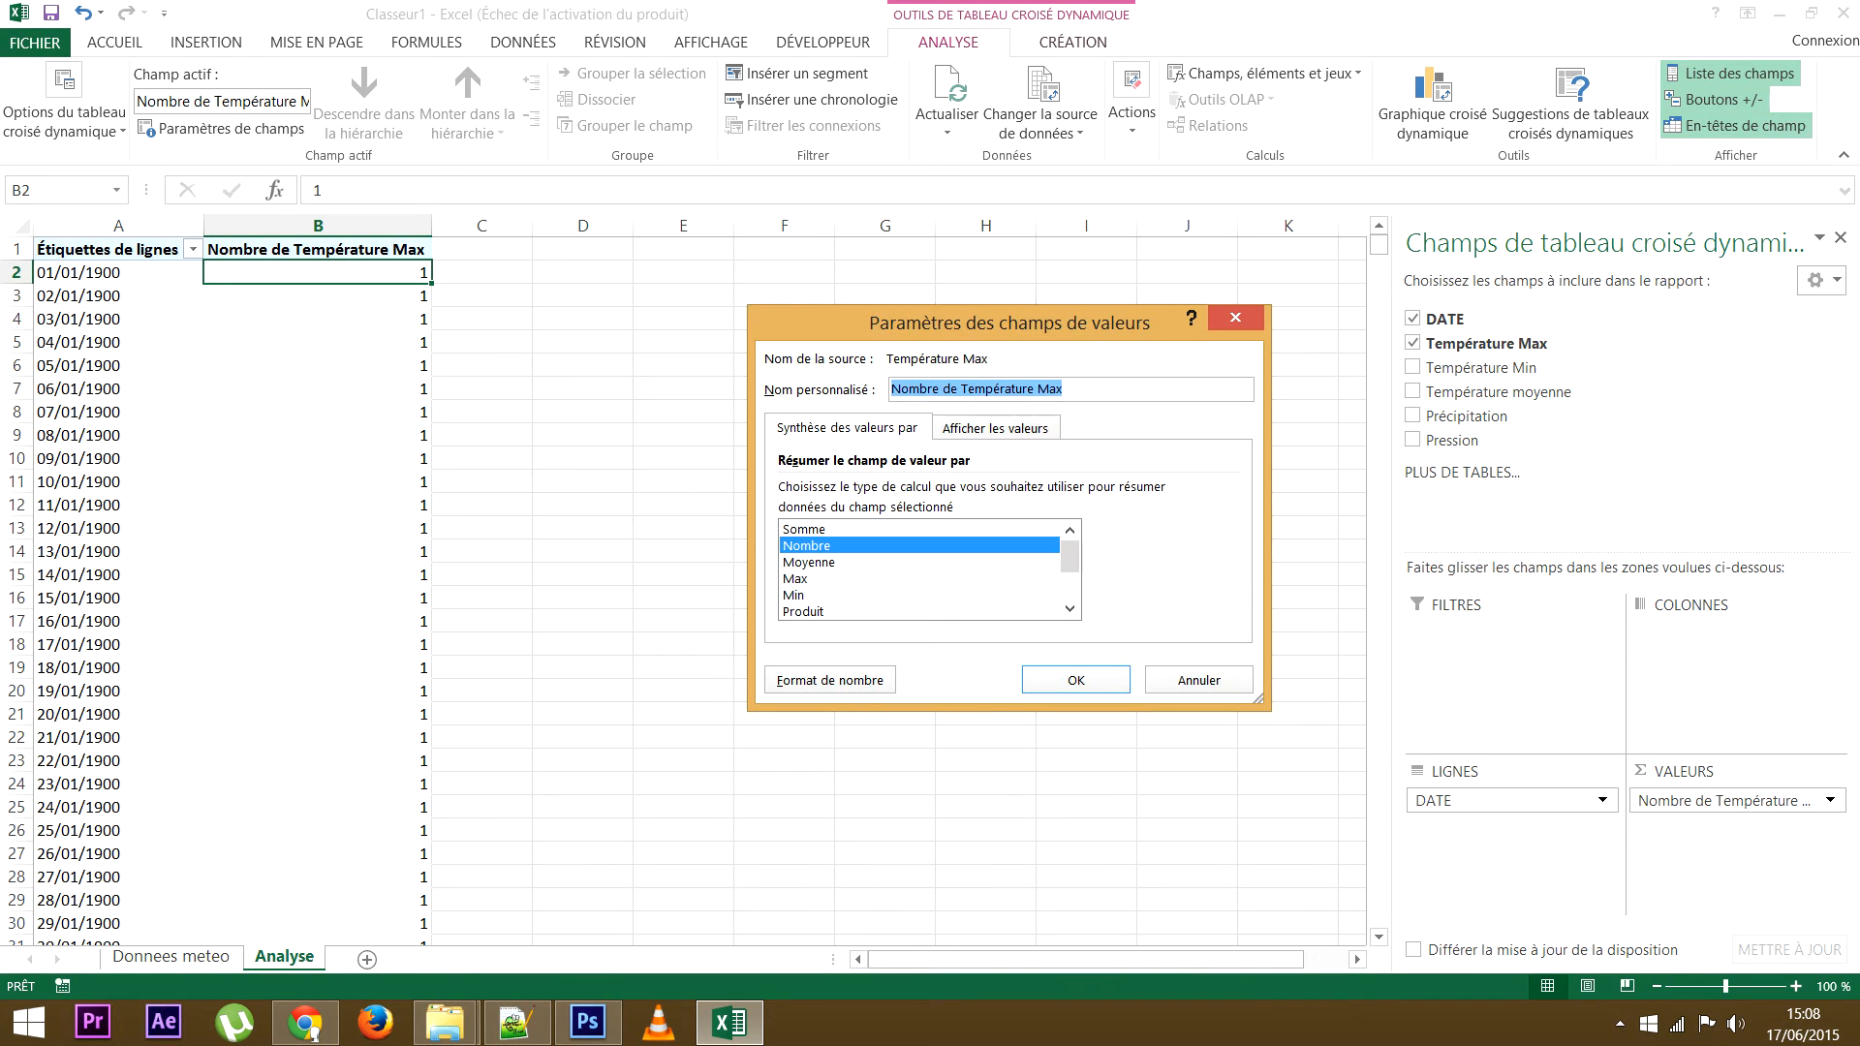
# Look through the calculation types available for summarizing Température Max, from Somme to Varp
pyautogui.click(804, 530)
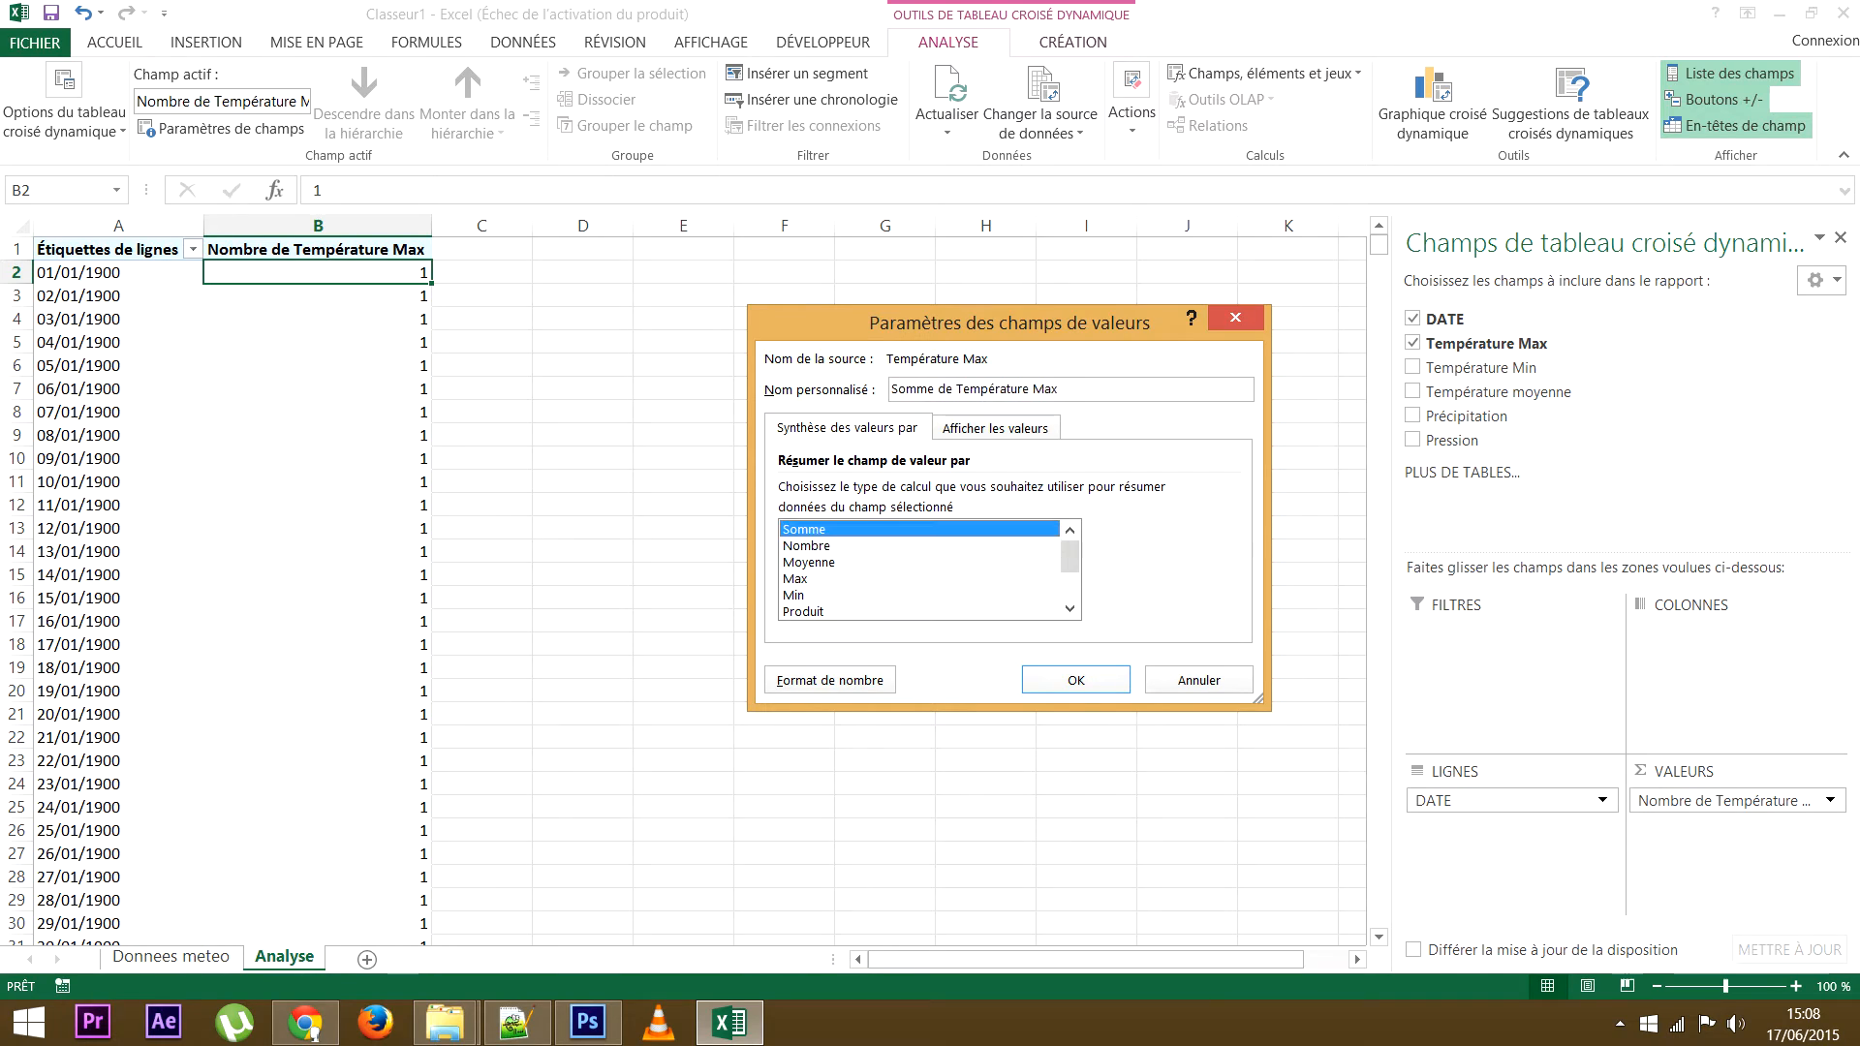
pyautogui.click(806, 546)
pyautogui.press('Down')
pyautogui.press('Down')
pyautogui.press('Down')
pyautogui.press('Down')
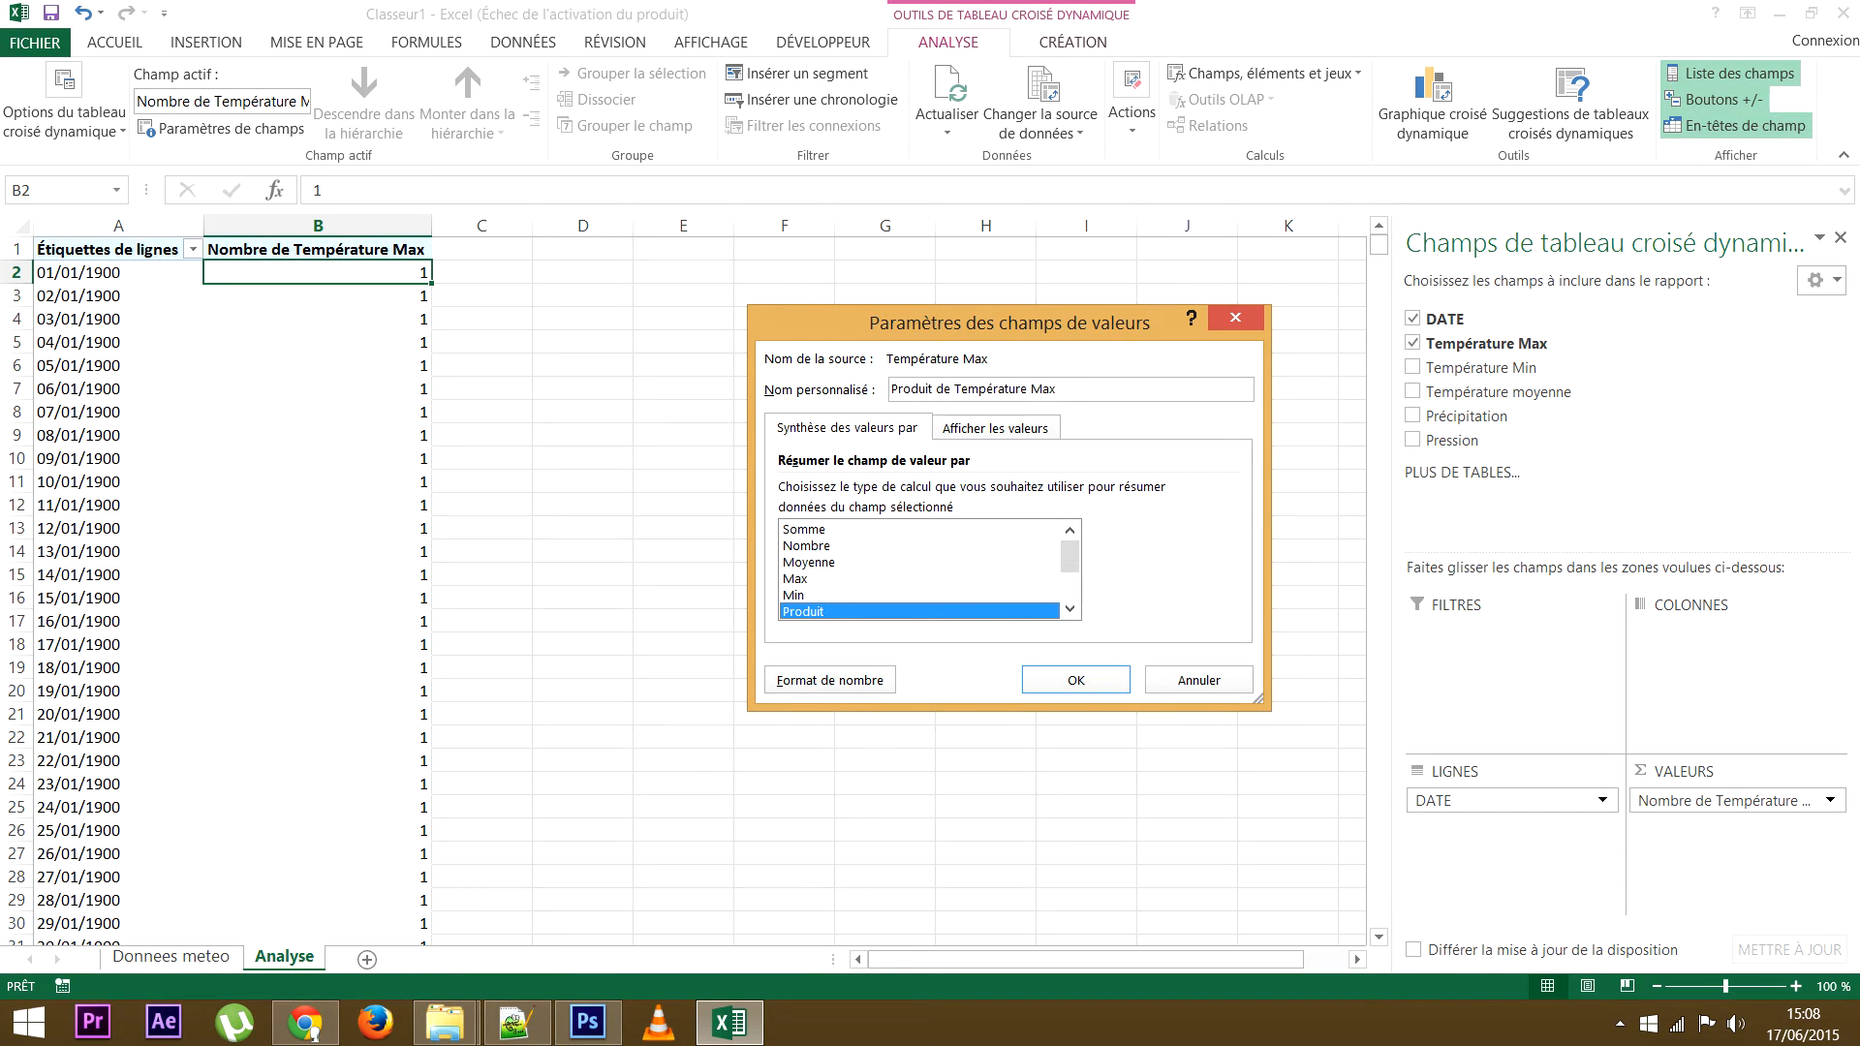
pyautogui.press('Up')
pyautogui.press('Up')
pyautogui.press('Up')
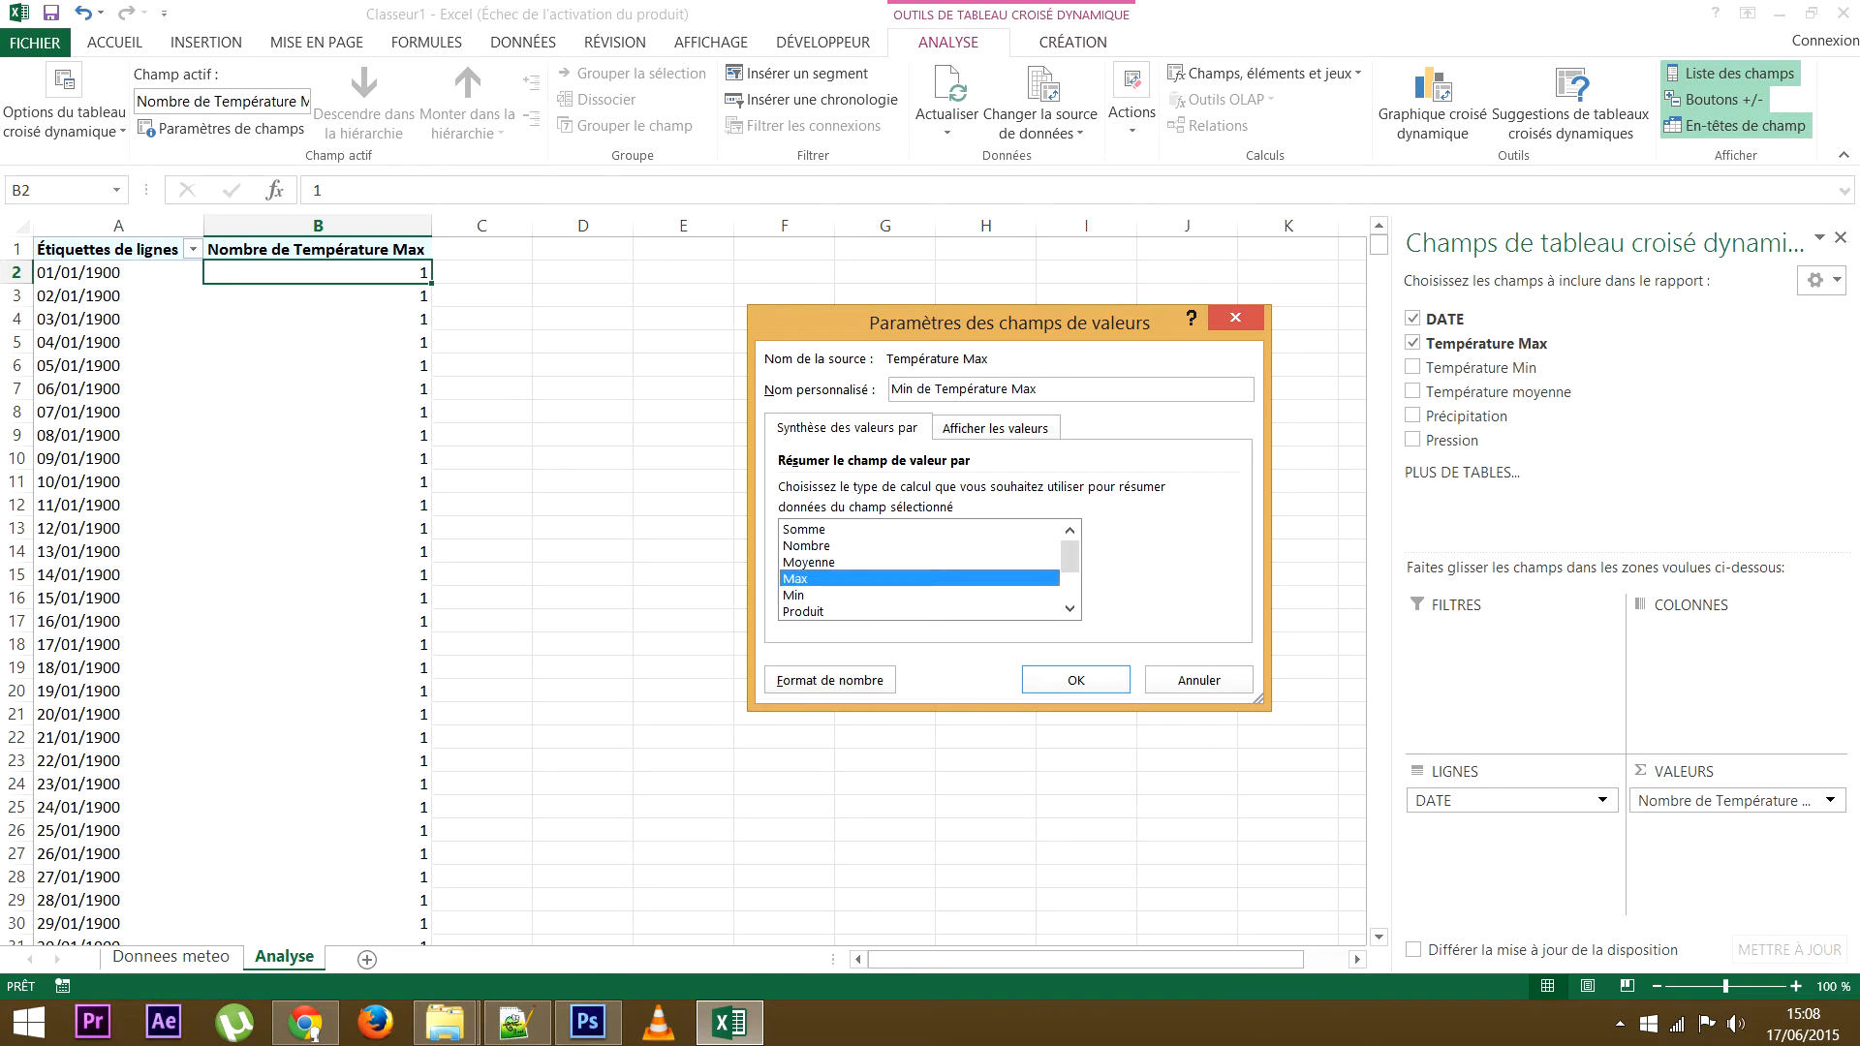
pyautogui.press('Up')
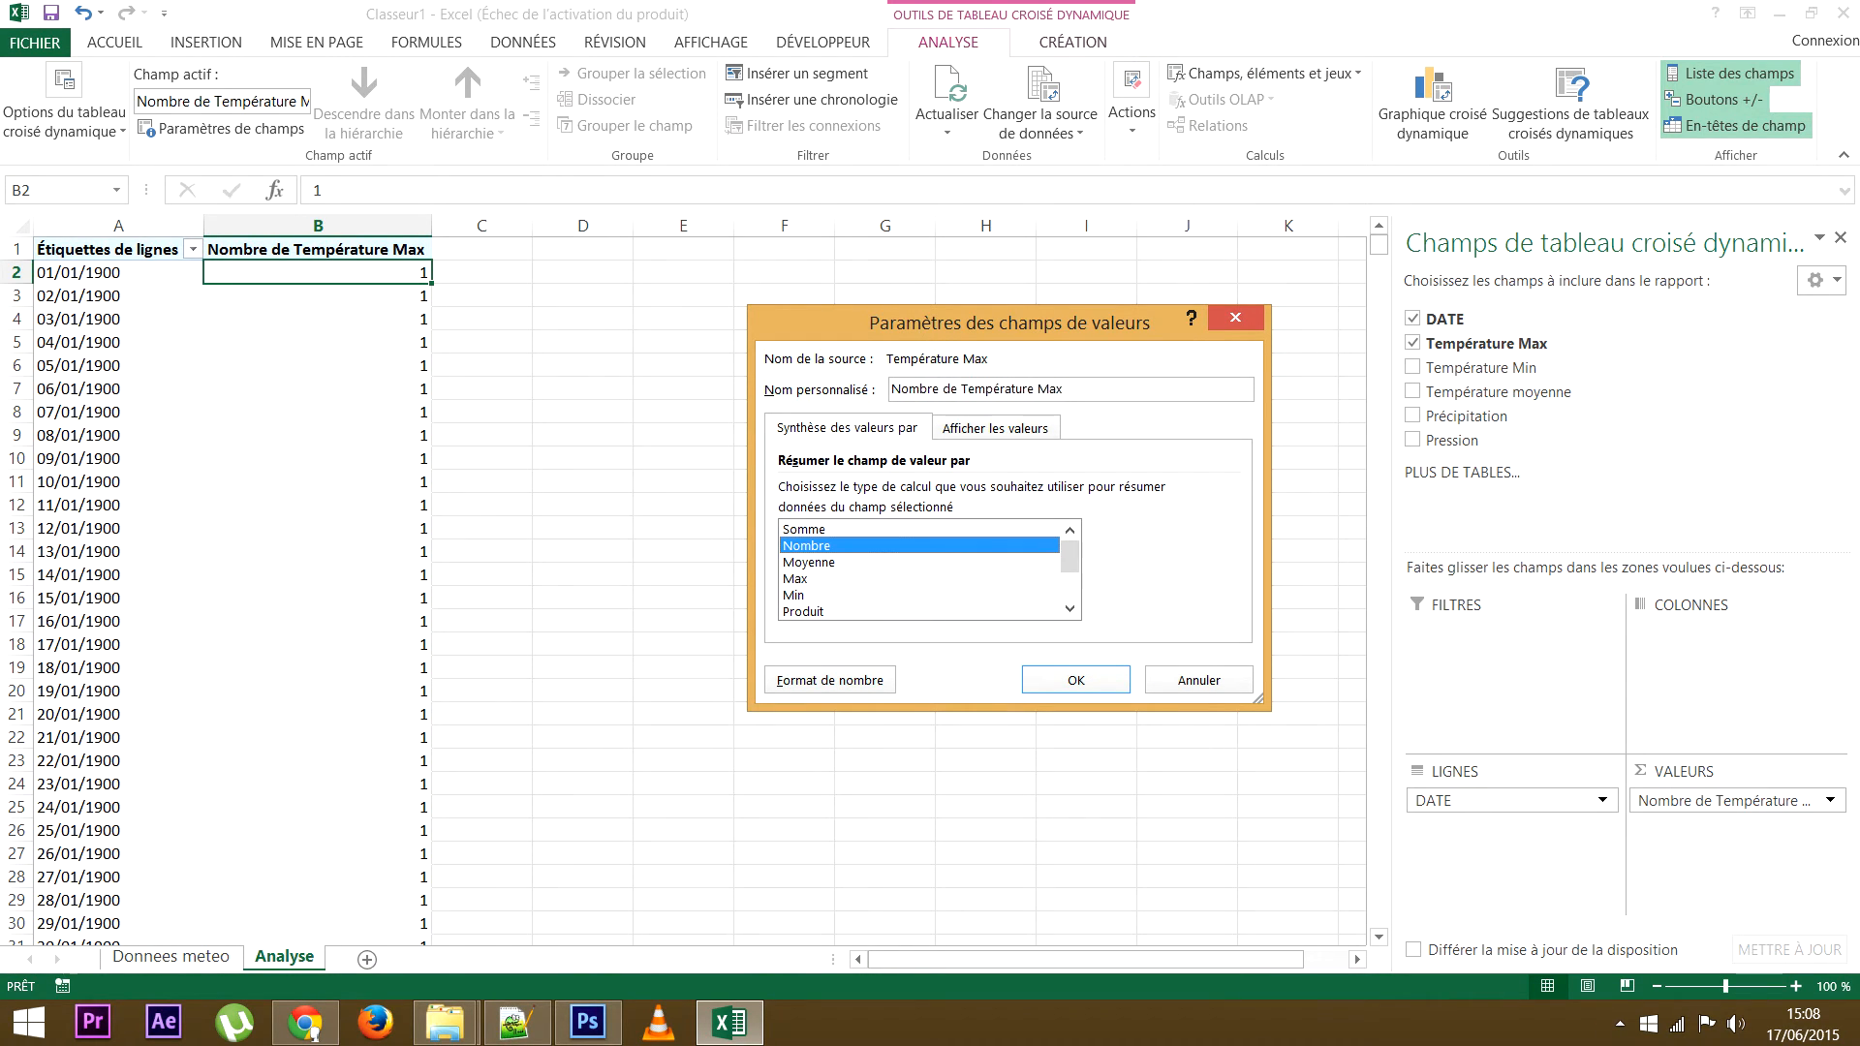
pyautogui.press('Up')
pyautogui.scroll(-2, 920, 569)
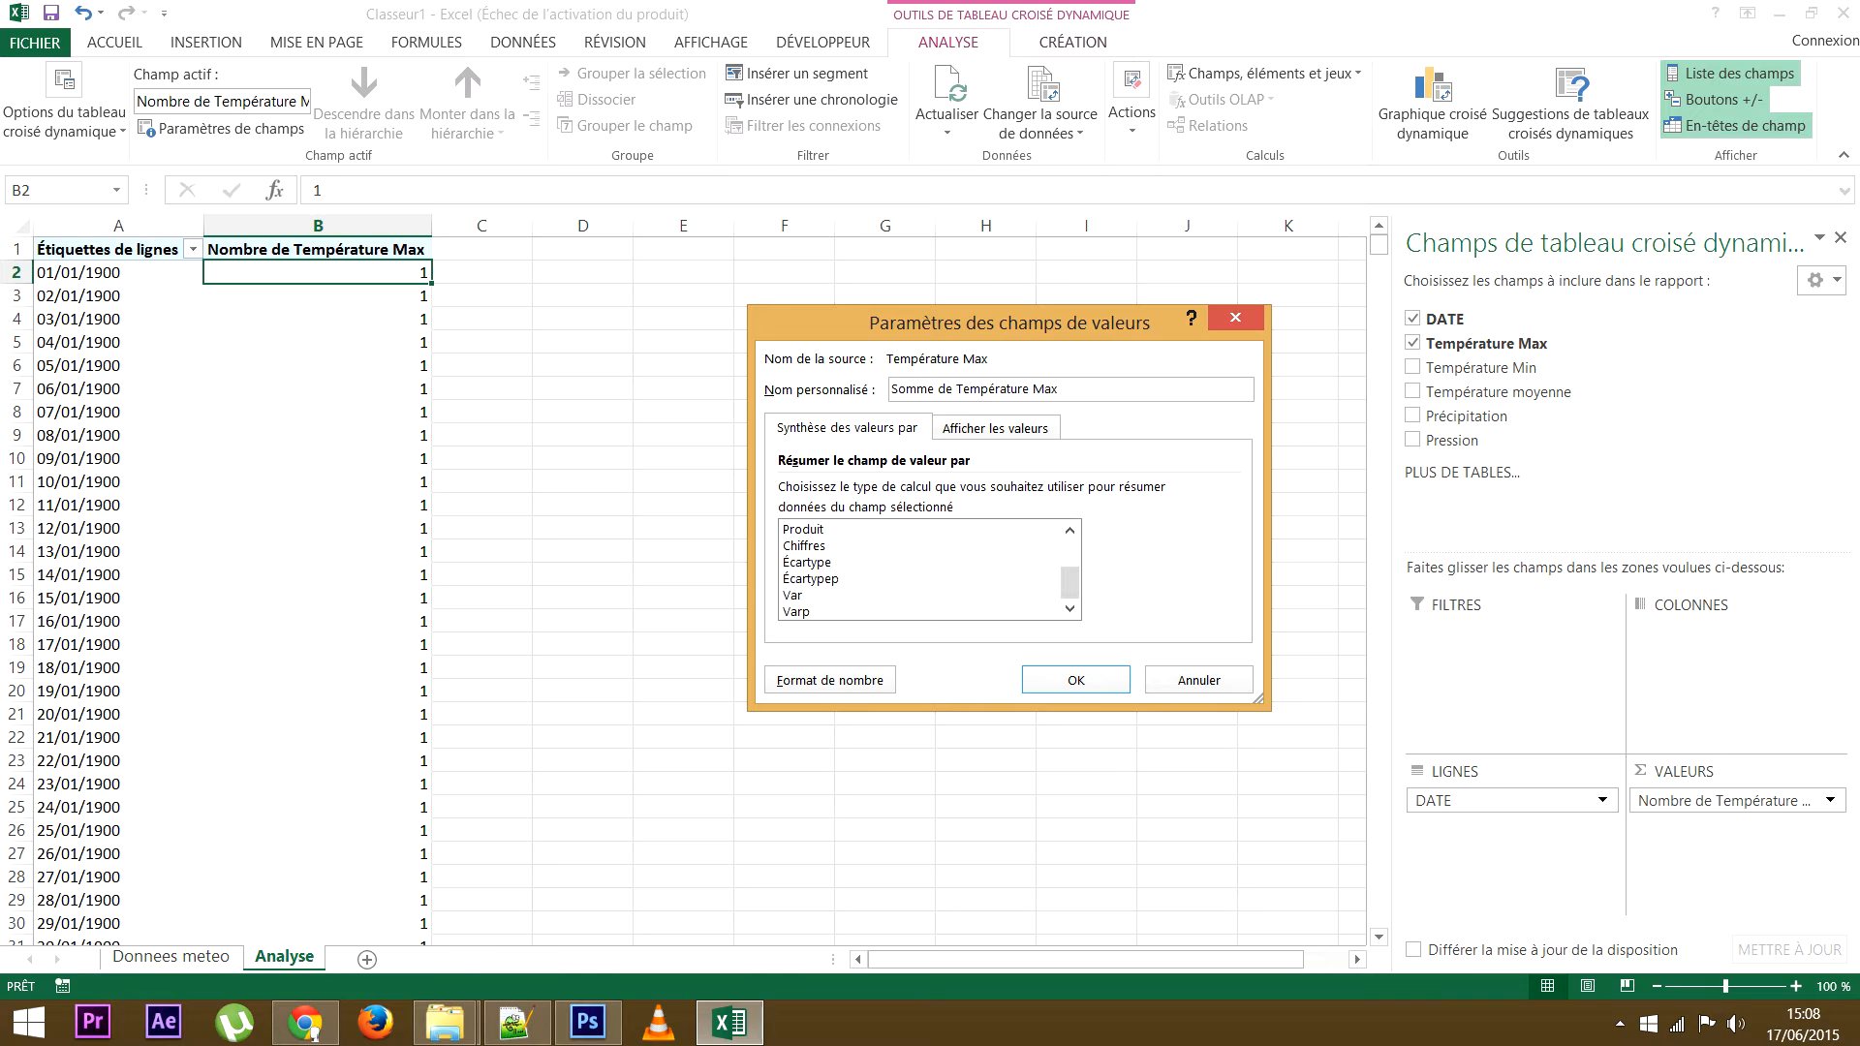
pyautogui.click(804, 530)
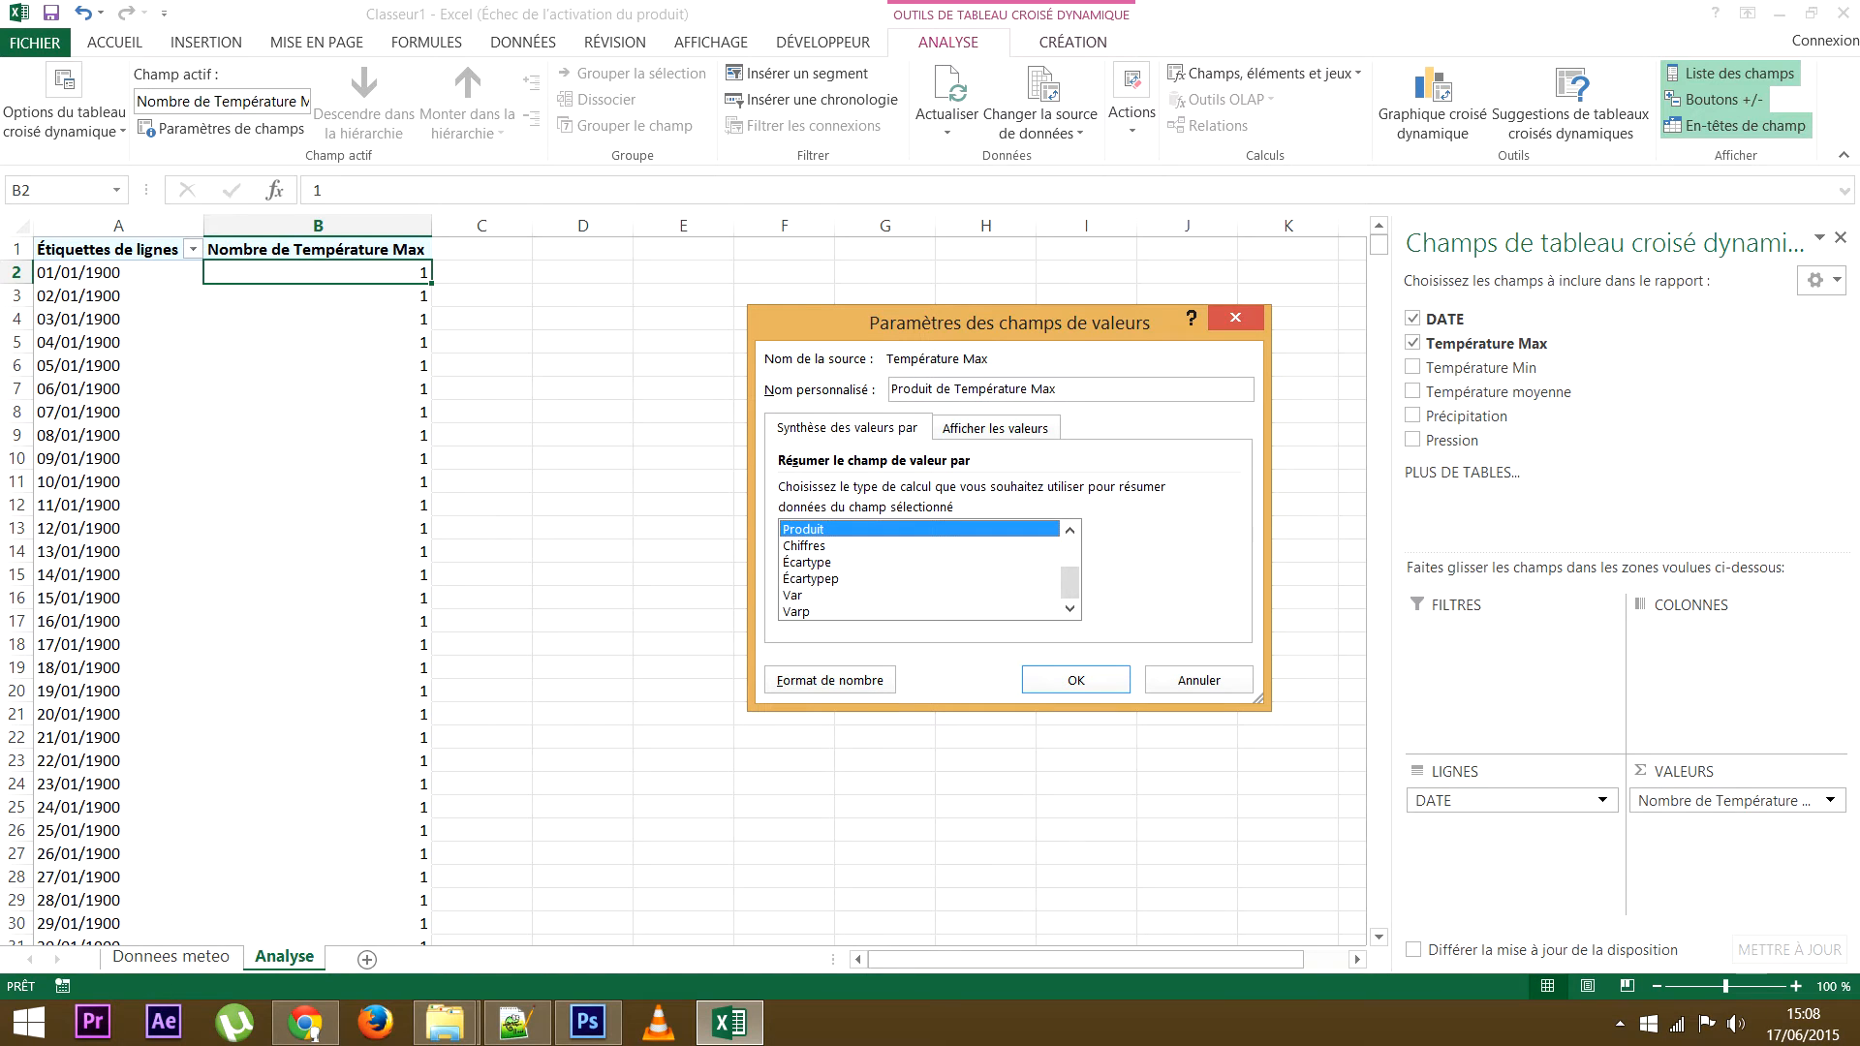
pyautogui.scroll(2, 920, 569)
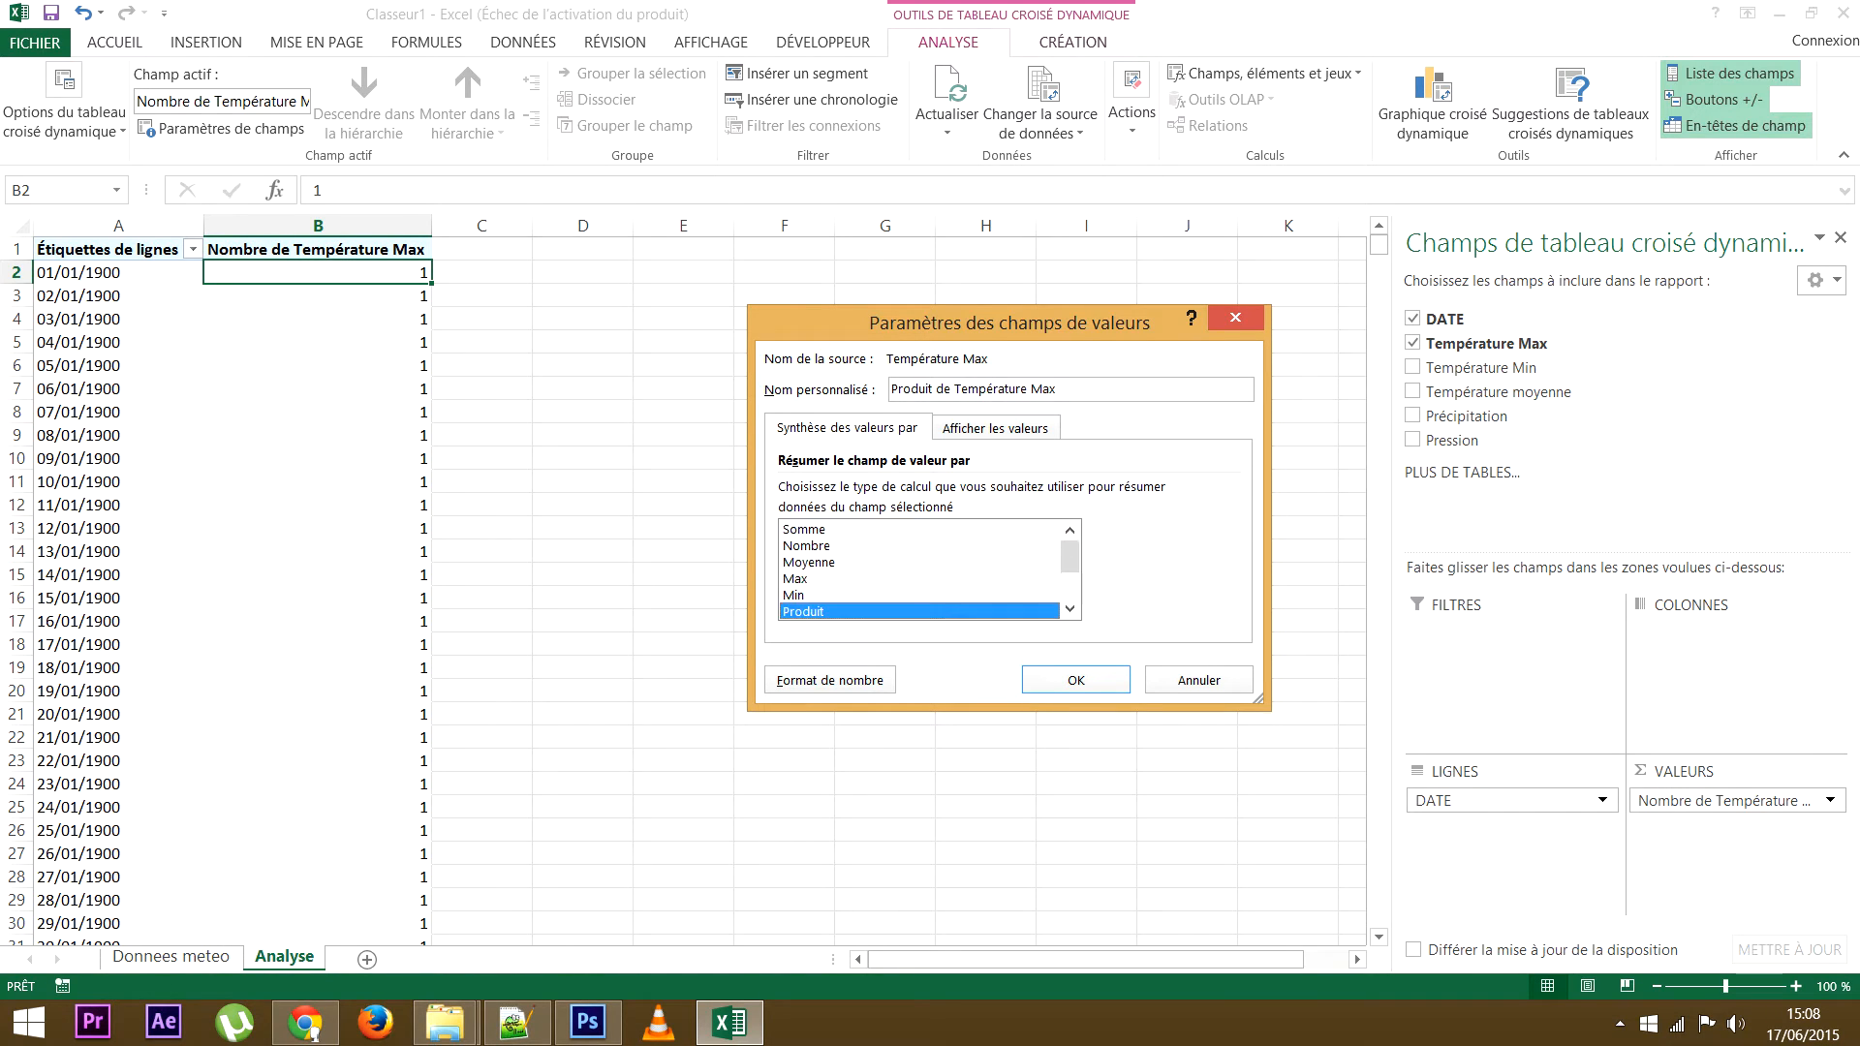
# Summarize the Température Max value field by average (Moyenne)
pyautogui.click(809, 562)
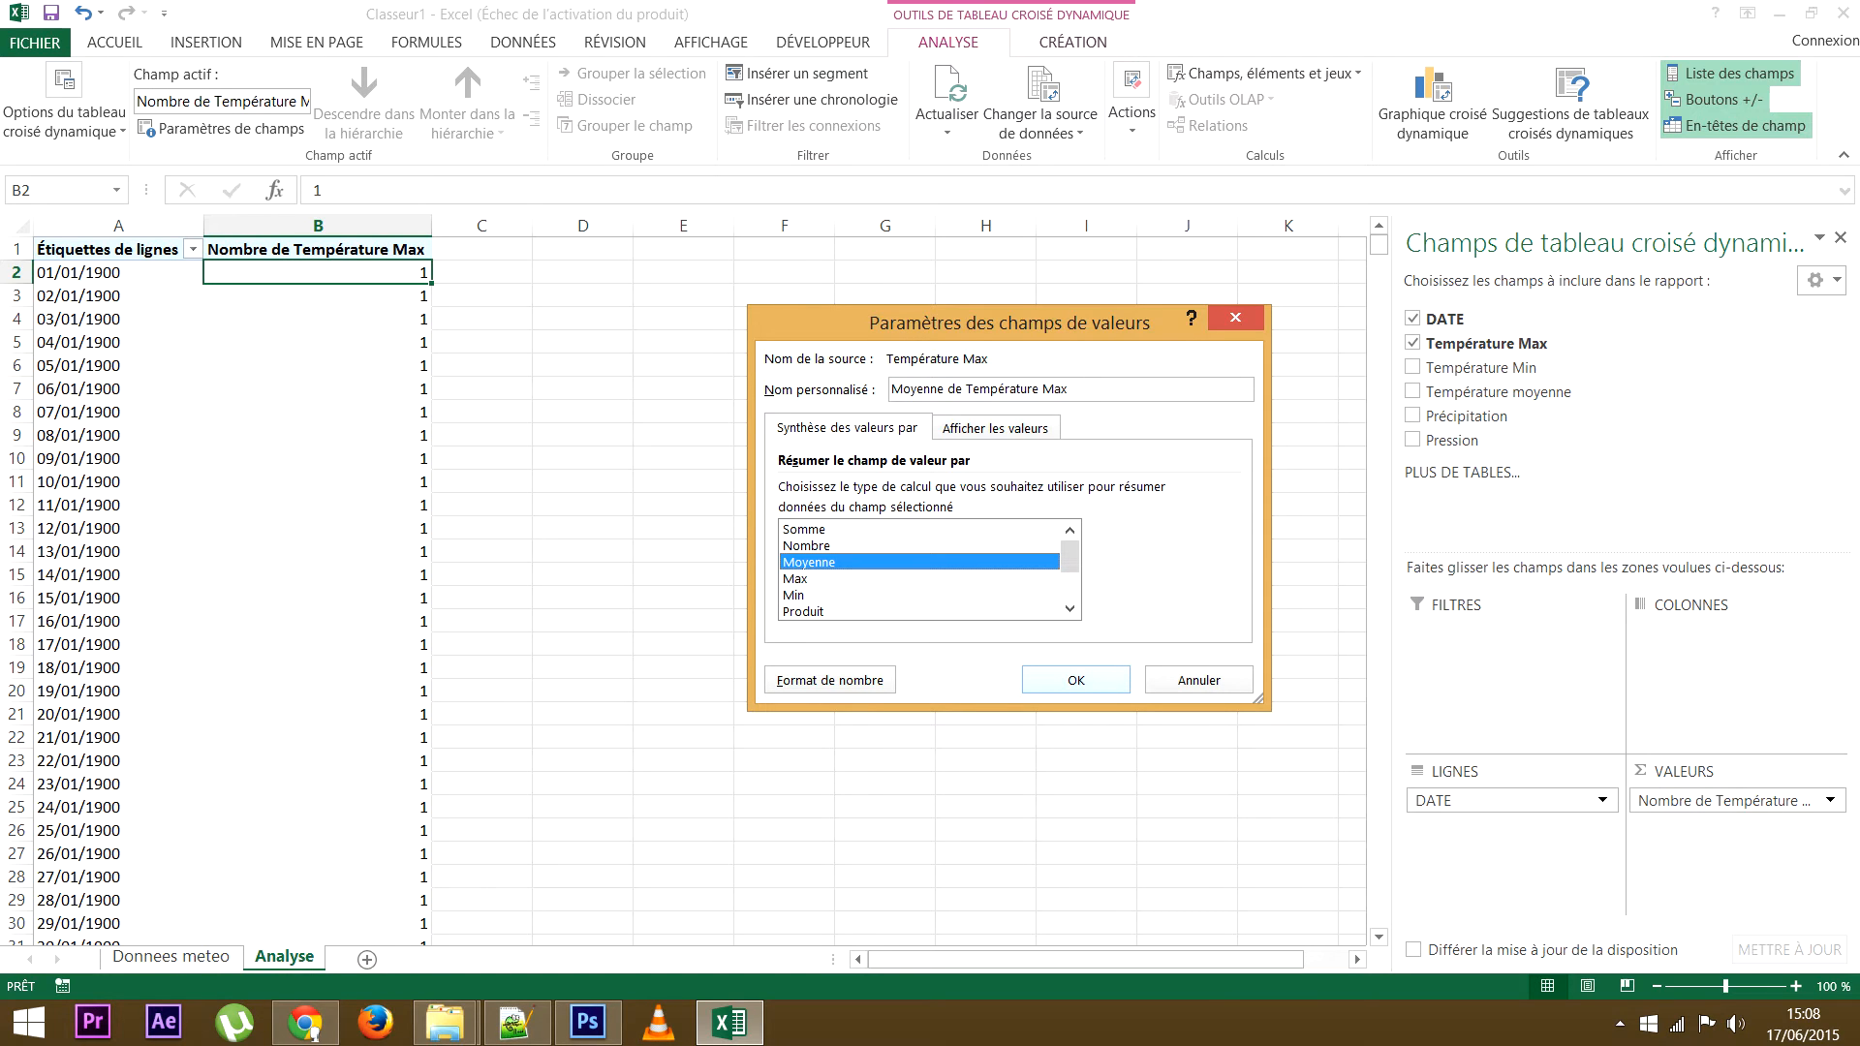
pyautogui.click(1075, 680)
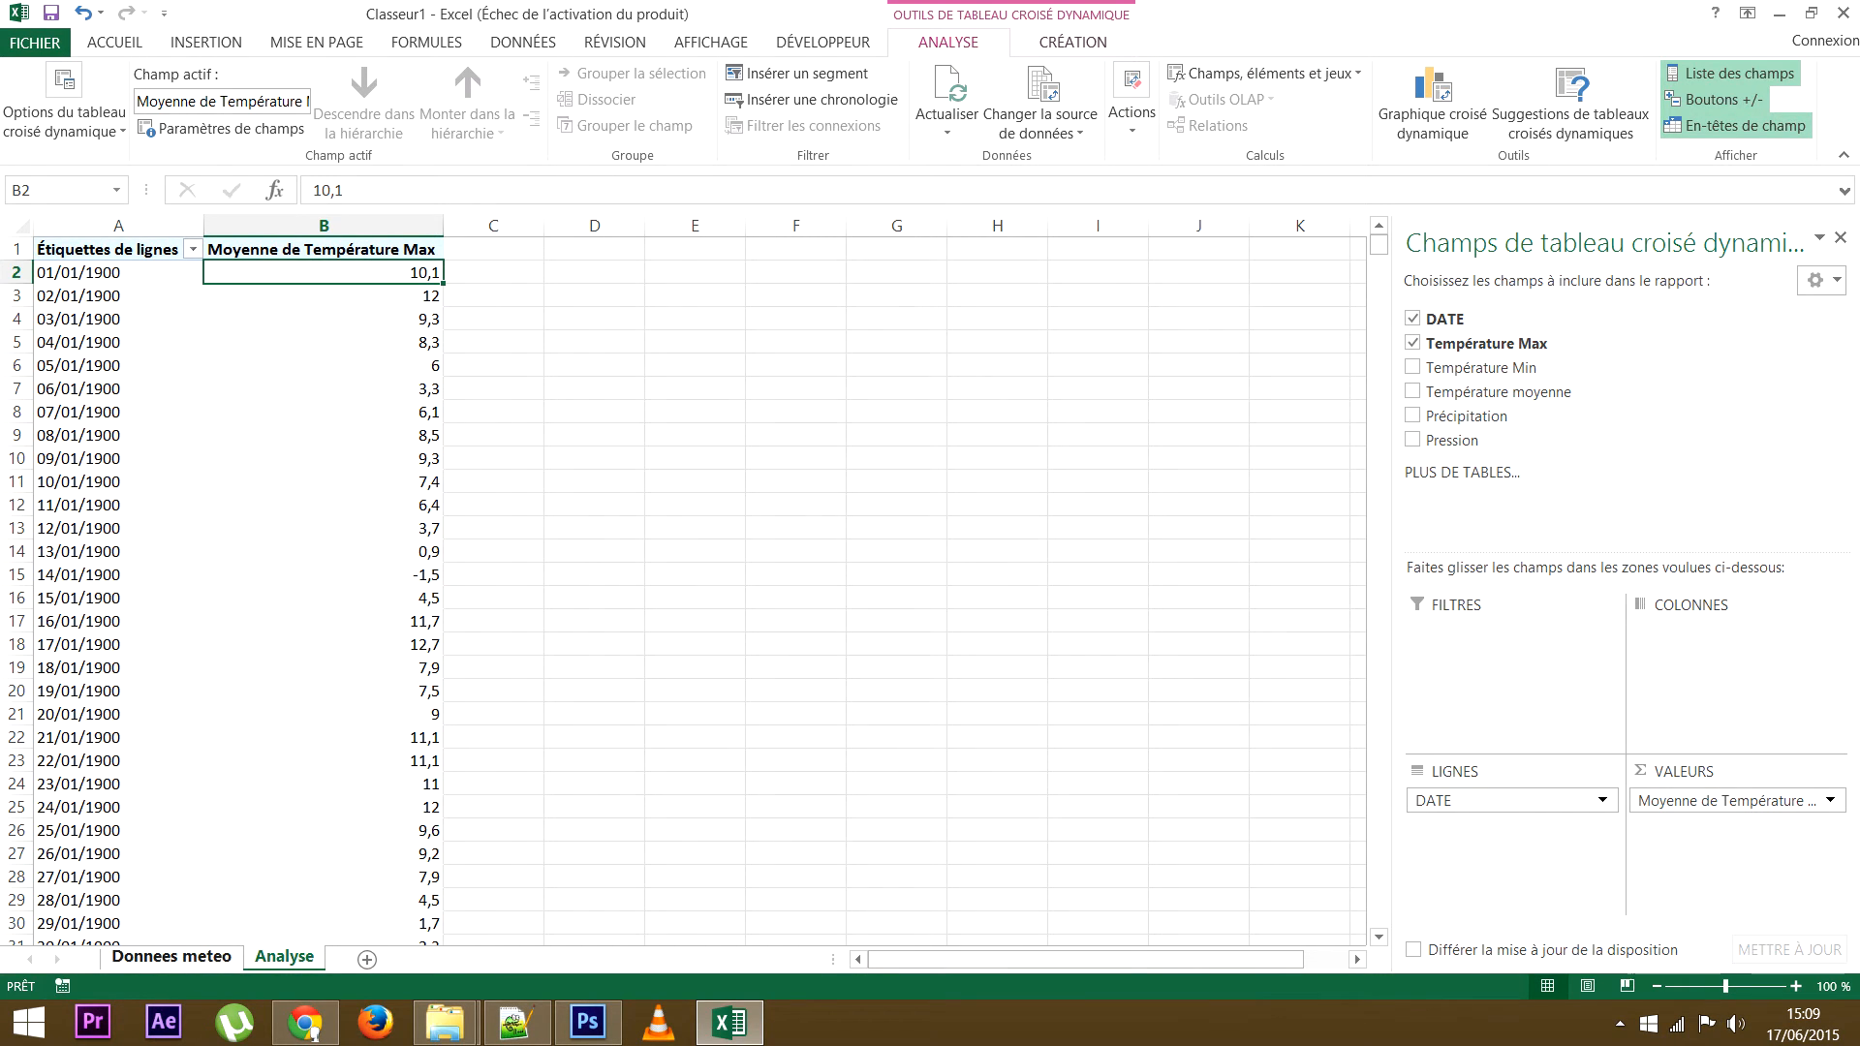
# Check the source maximum temperature for 01/01/1900 on the Donnees meteo sheet, and return to the Analyse sheet
pyautogui.click(171, 956)
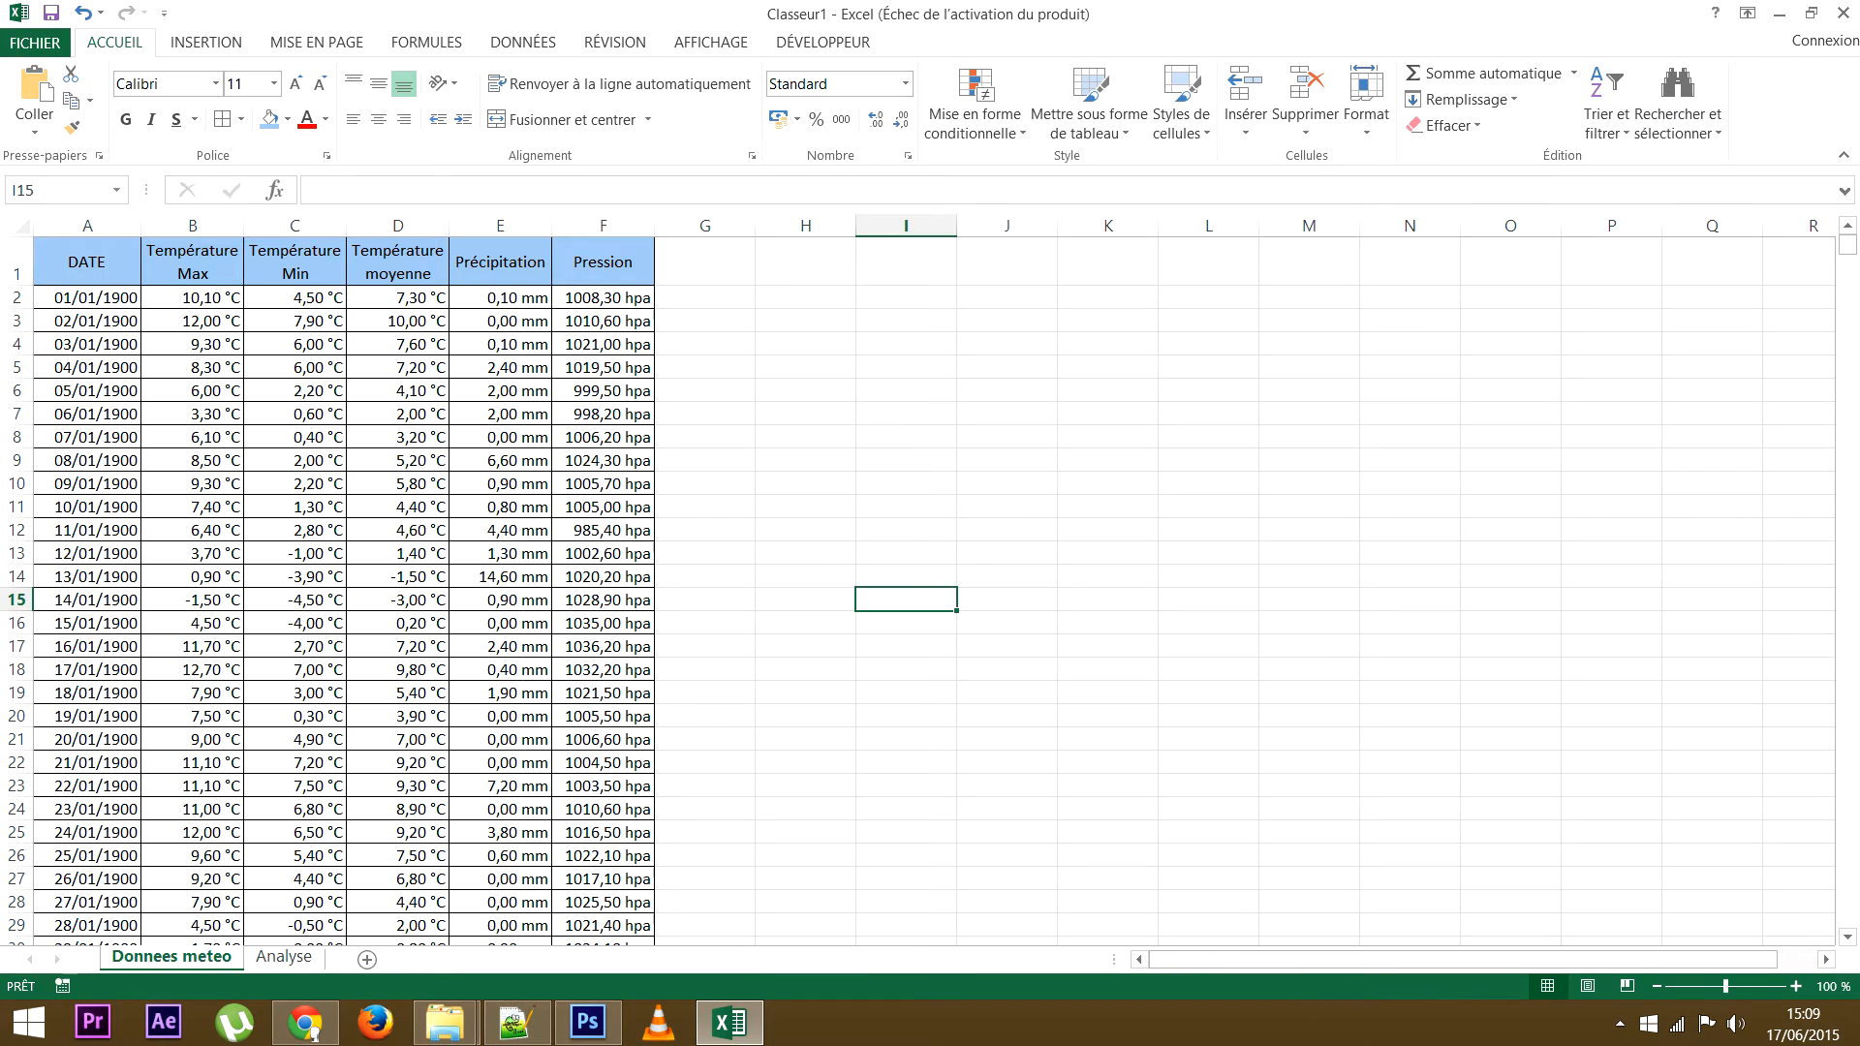
pyautogui.click(192, 297)
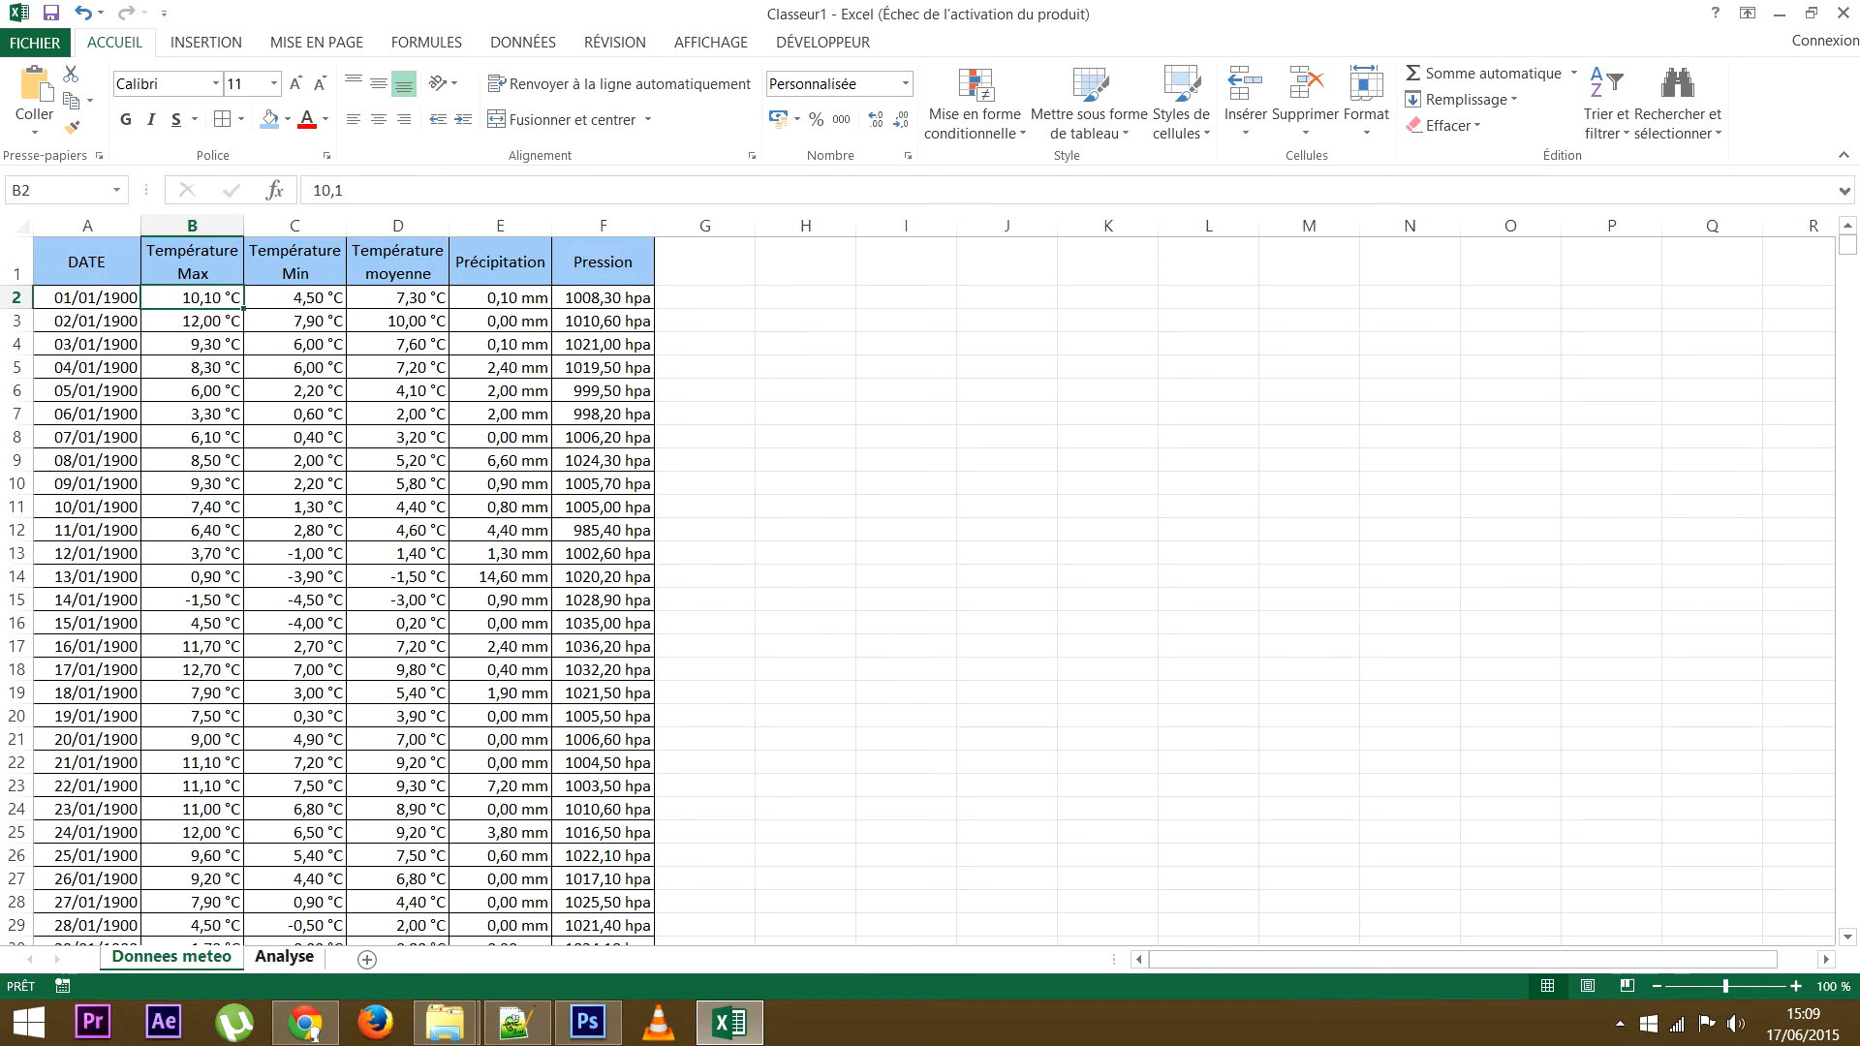
pyautogui.click(284, 956)
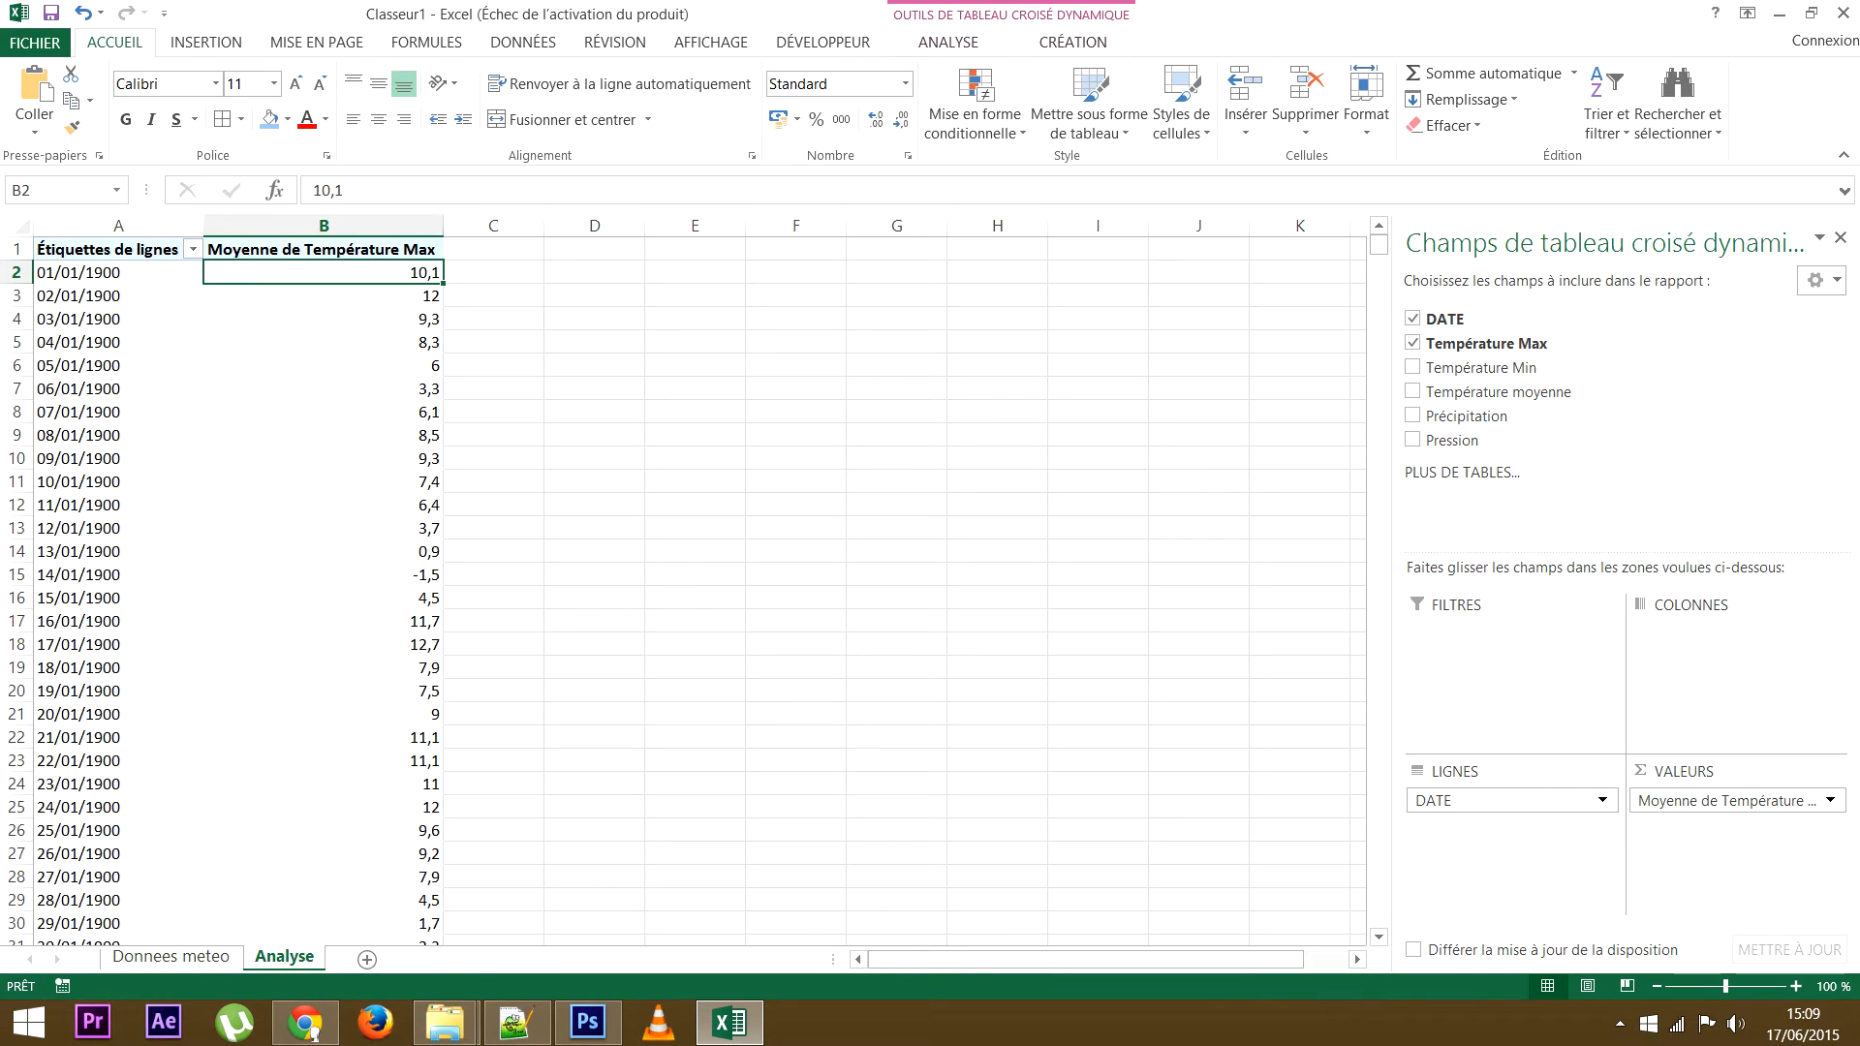
# Group the pivot table's DATE row labels by month (Mois)
pyautogui.click(99, 334)
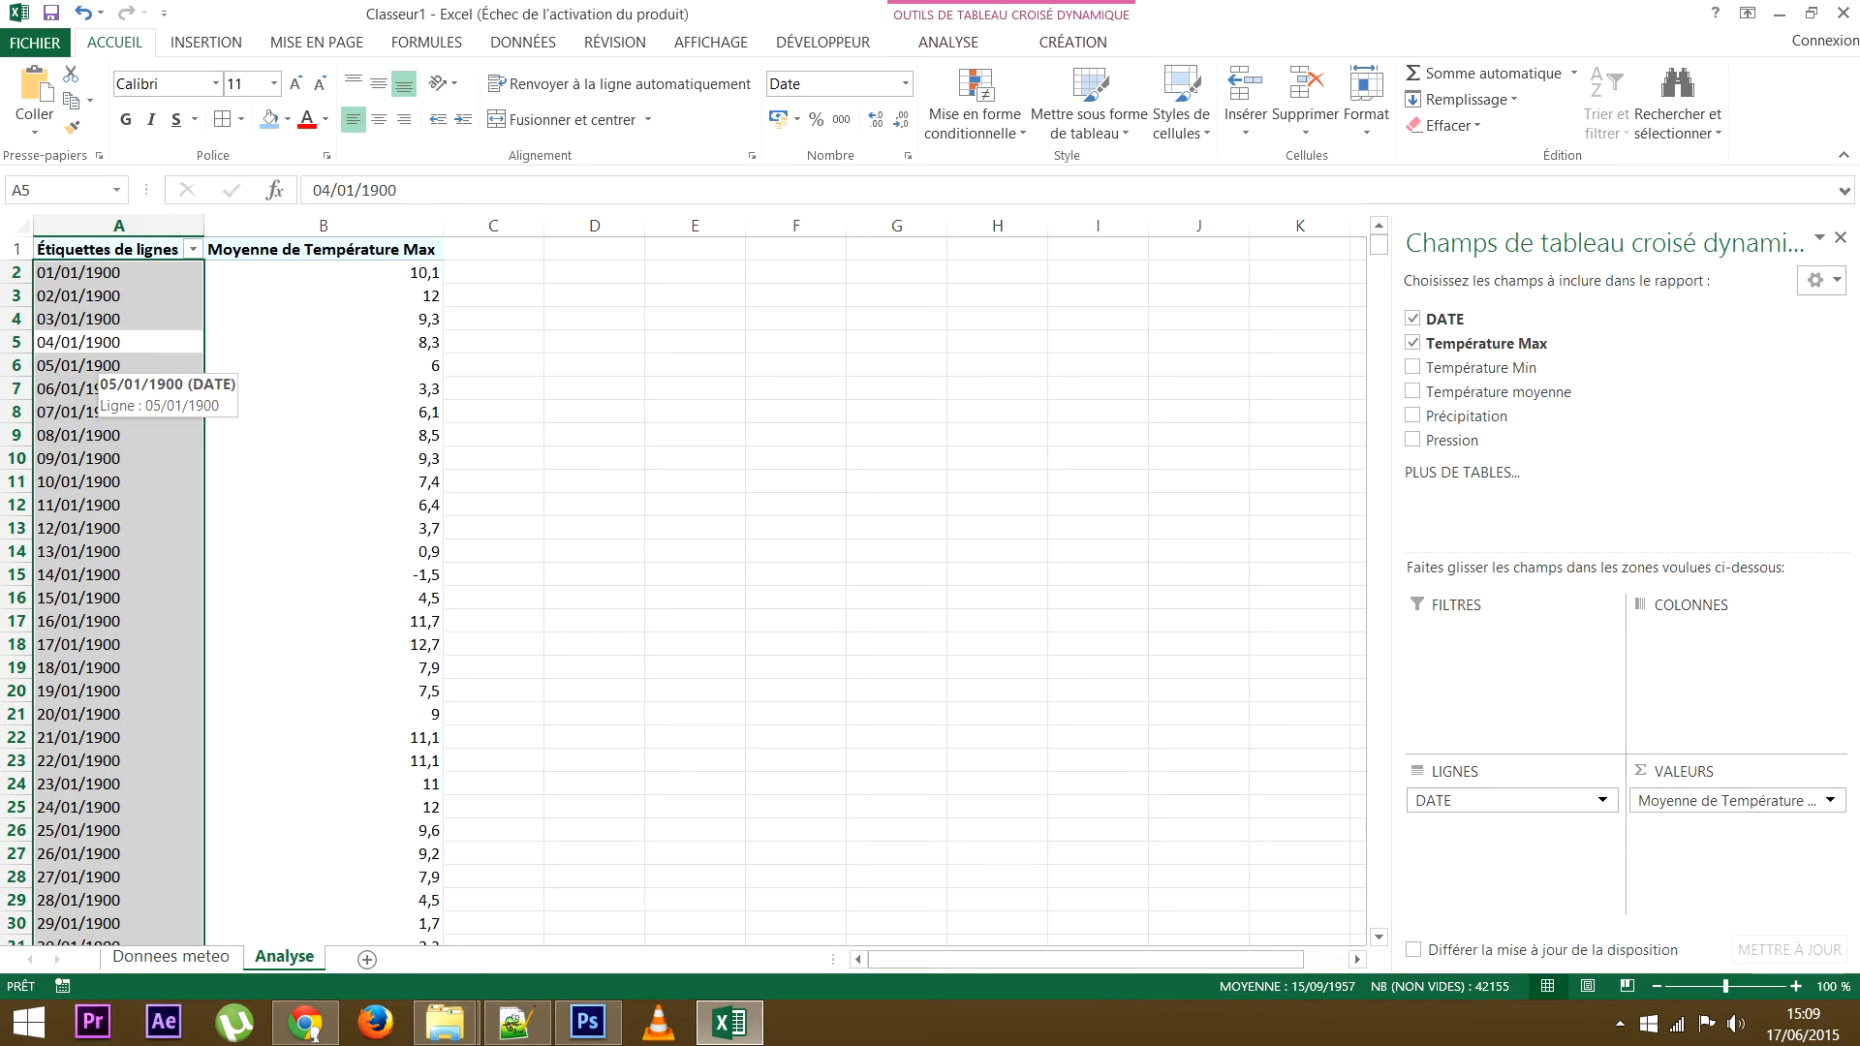
pyautogui.rightClick(104, 366)
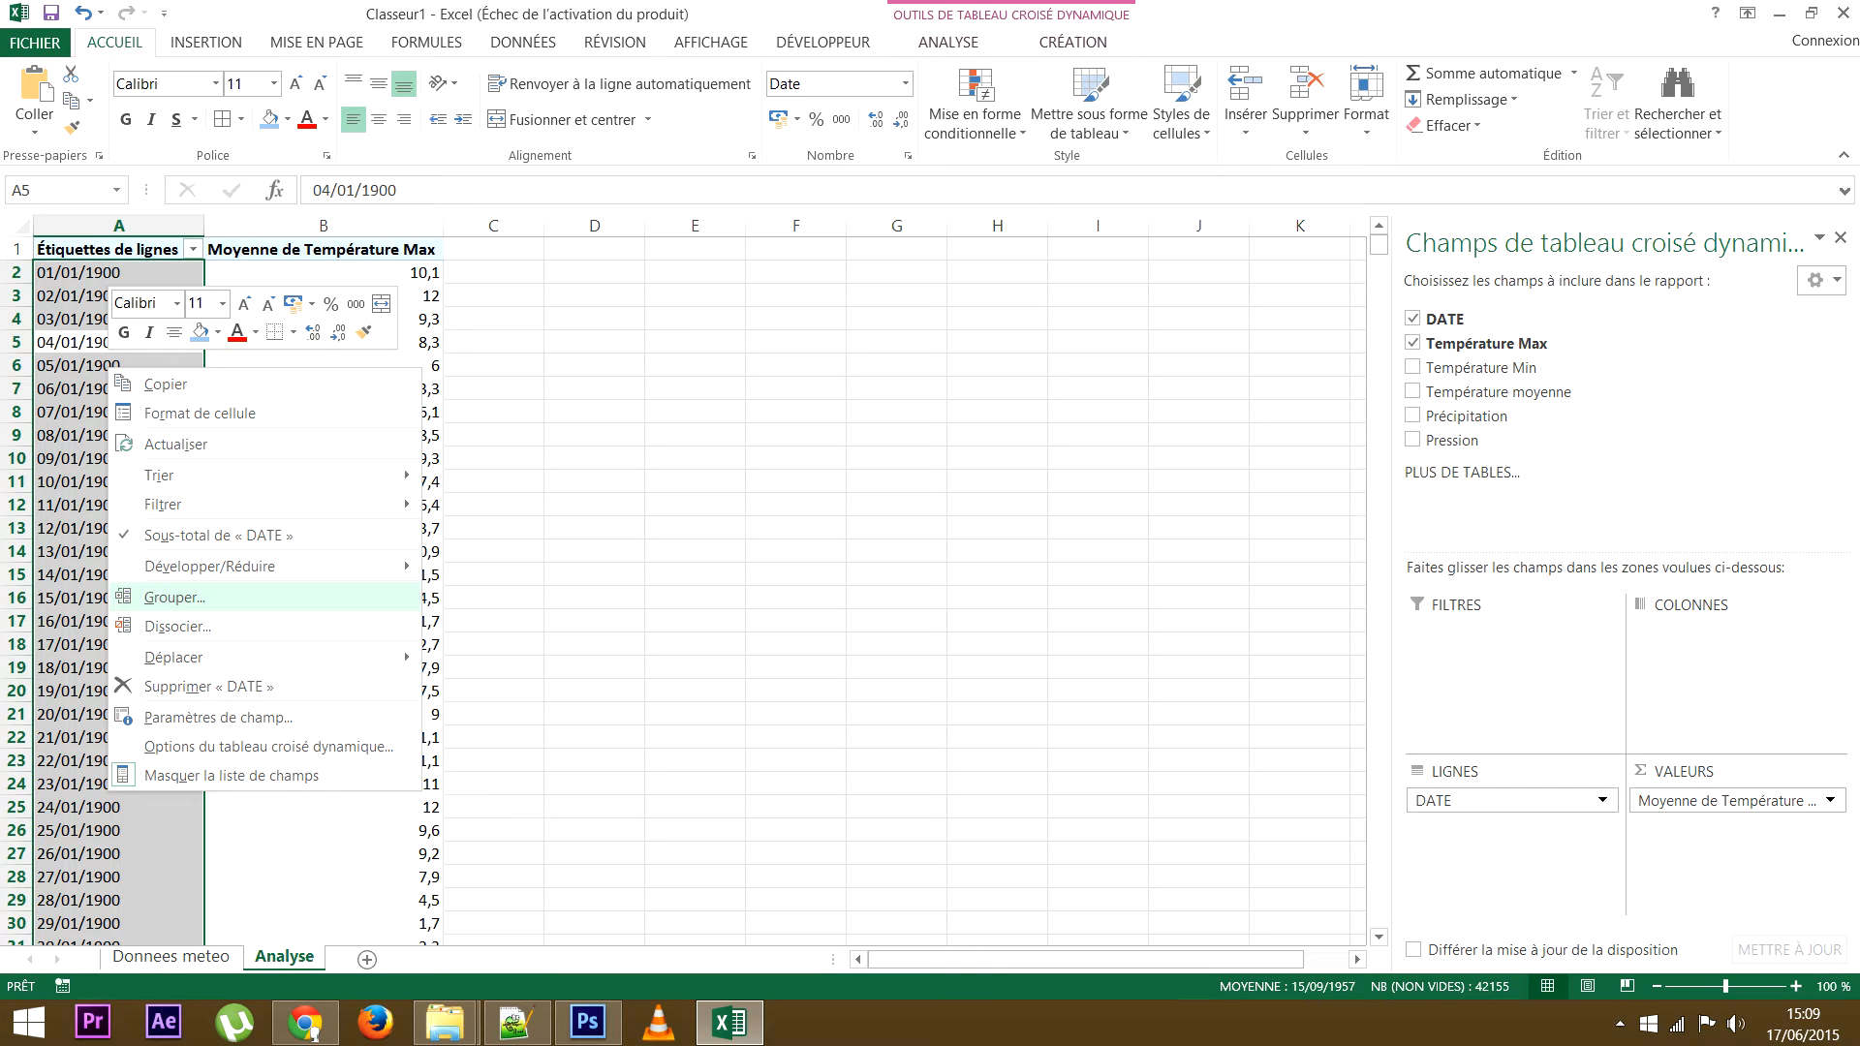
pyautogui.click(174, 597)
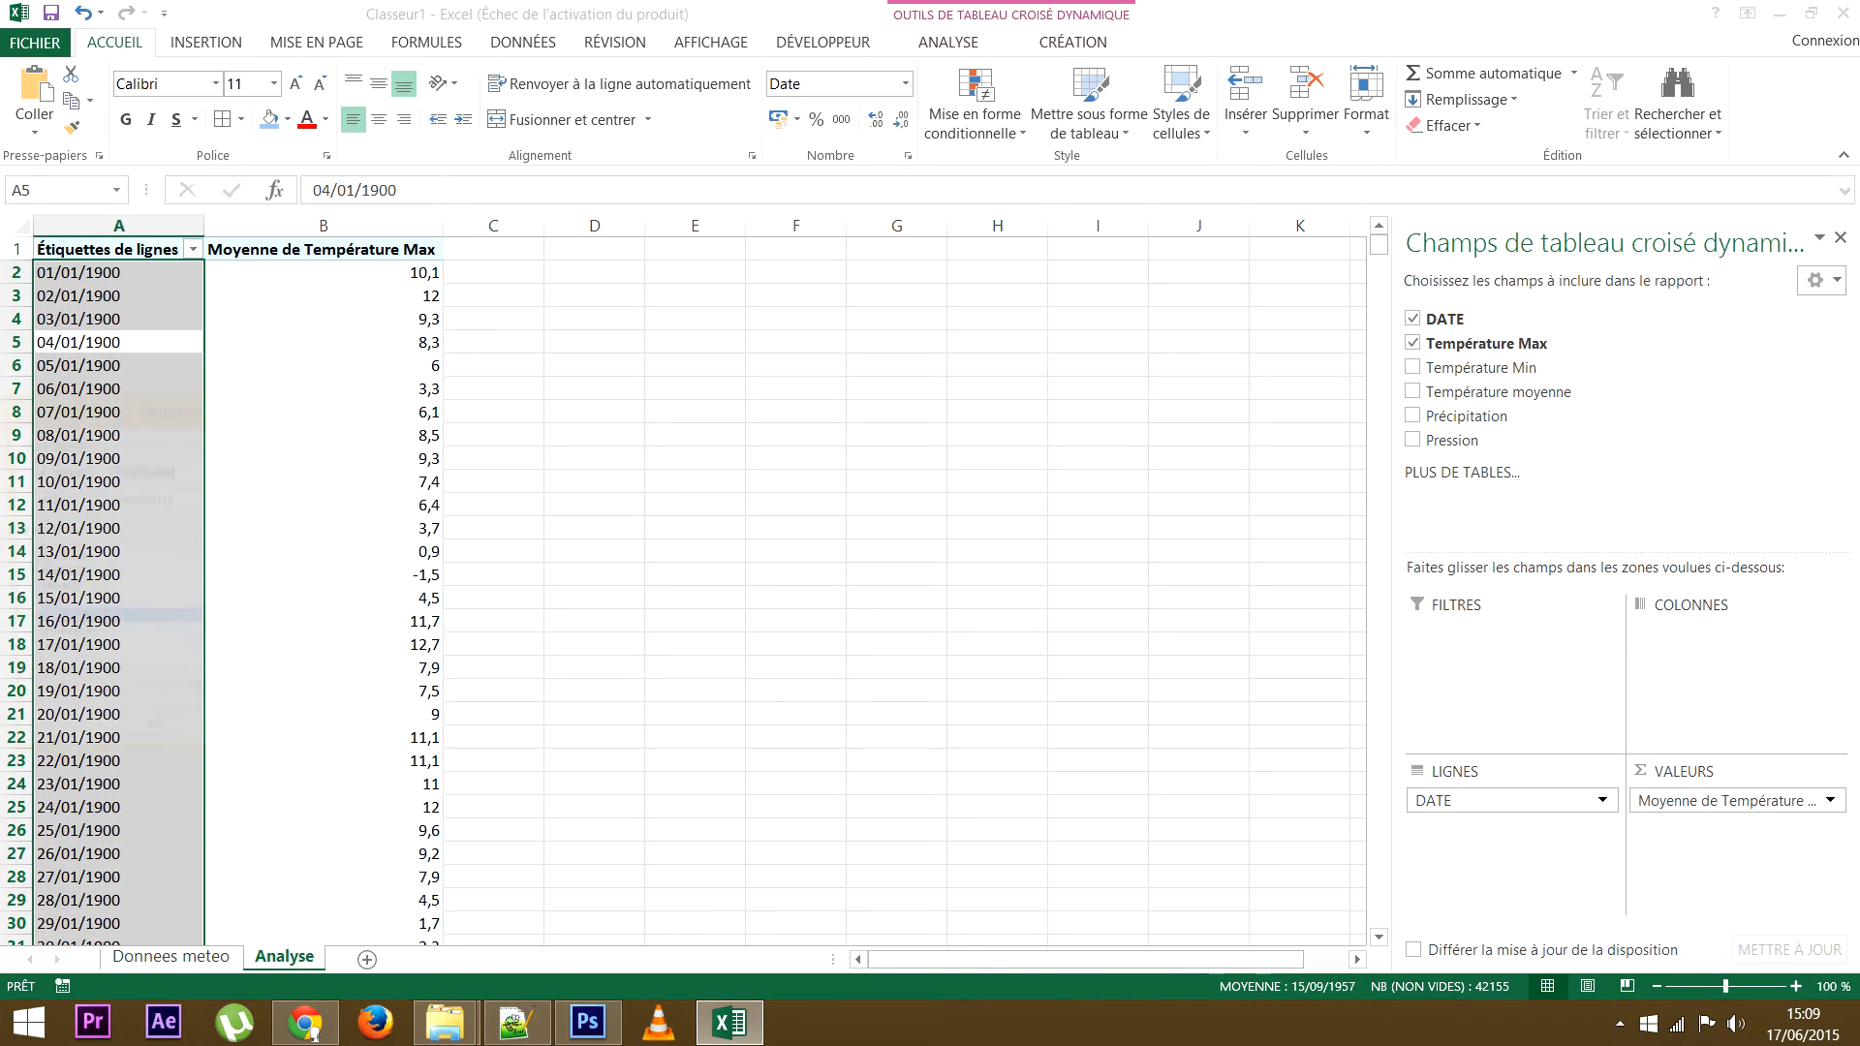
pyautogui.moveTo(172, 407); pyautogui.dragTo(755, 303)
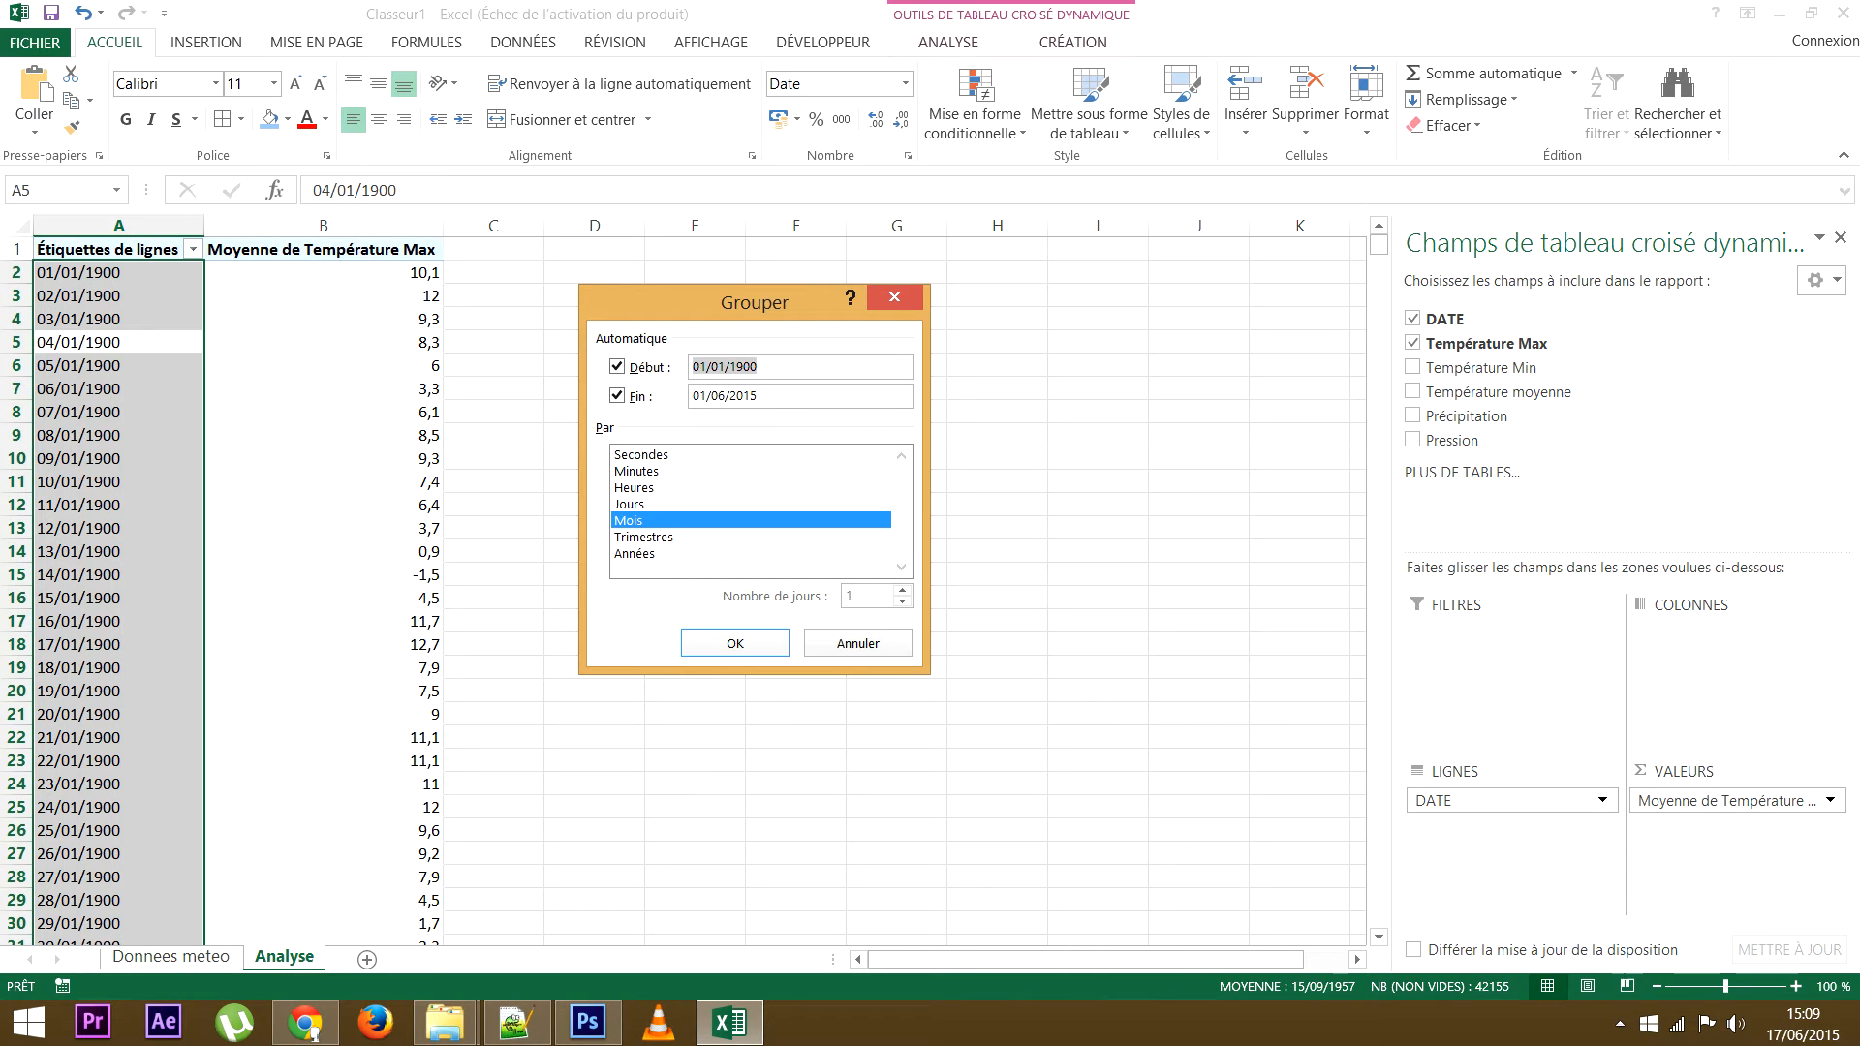
pyautogui.press('Return')
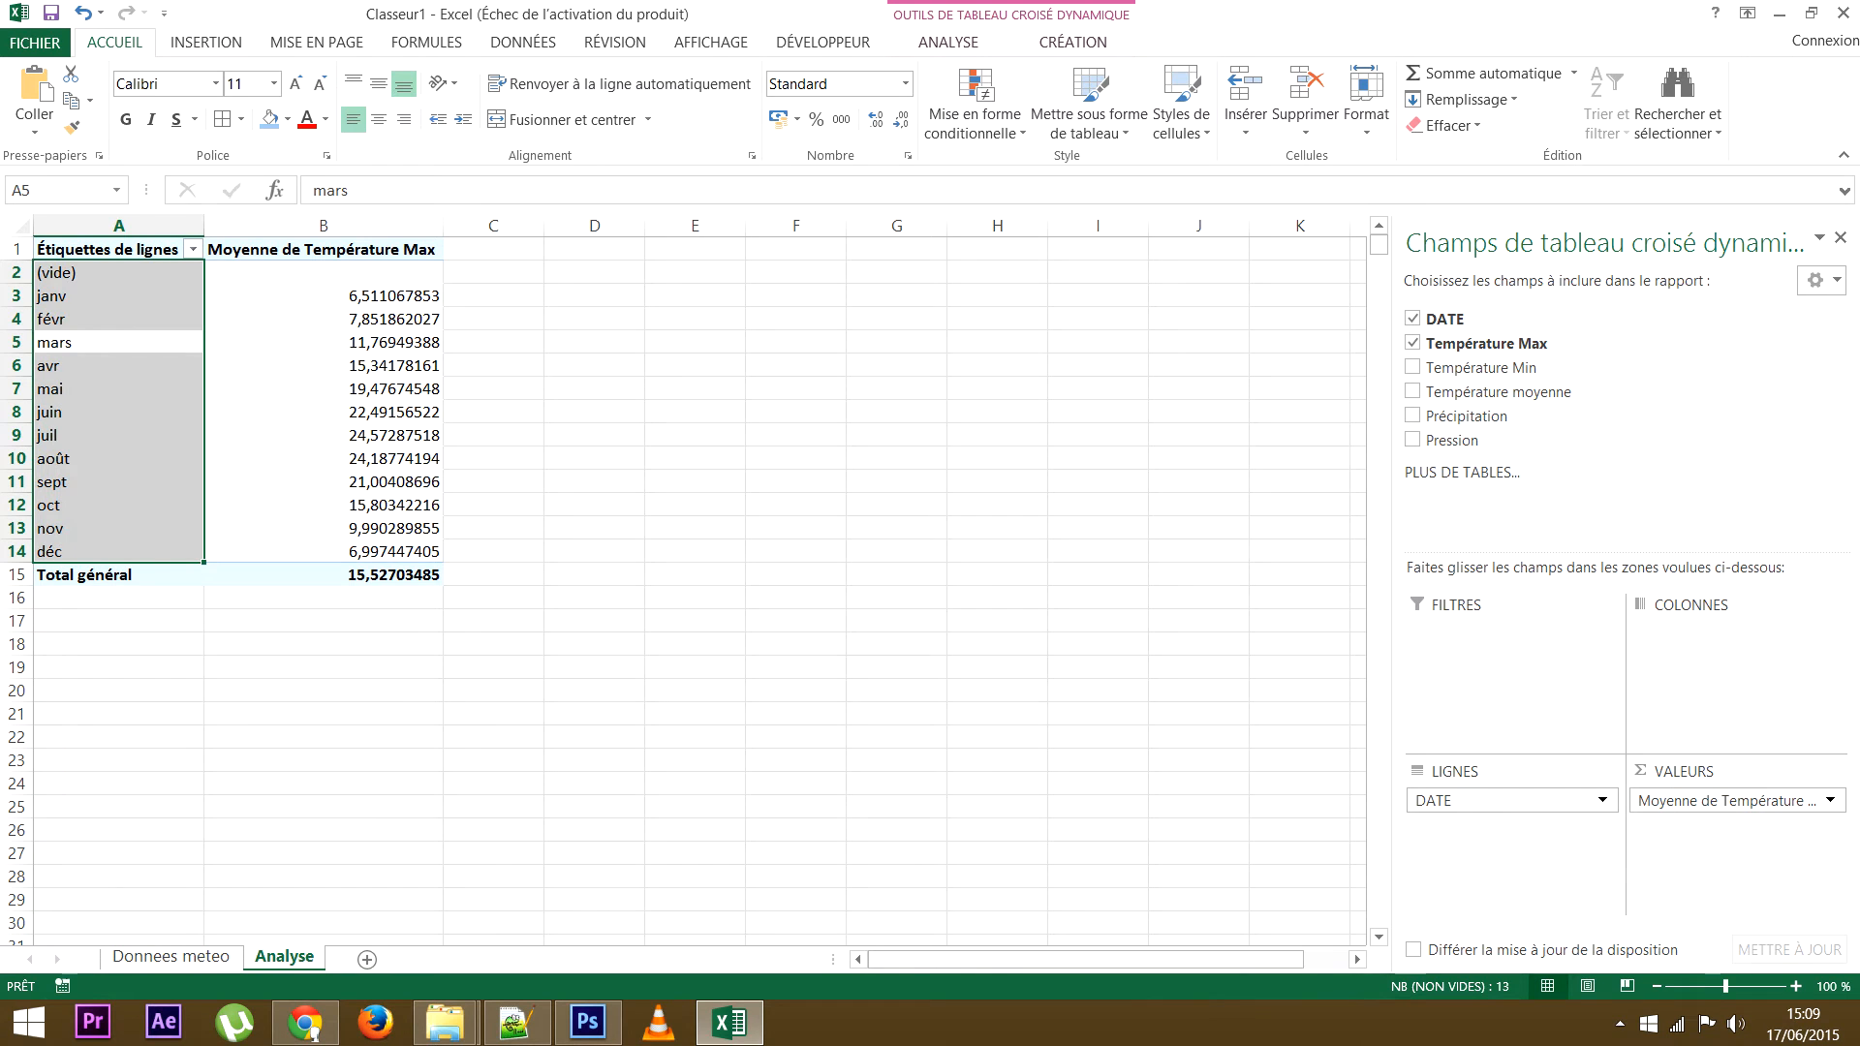
pyautogui.click(97, 295)
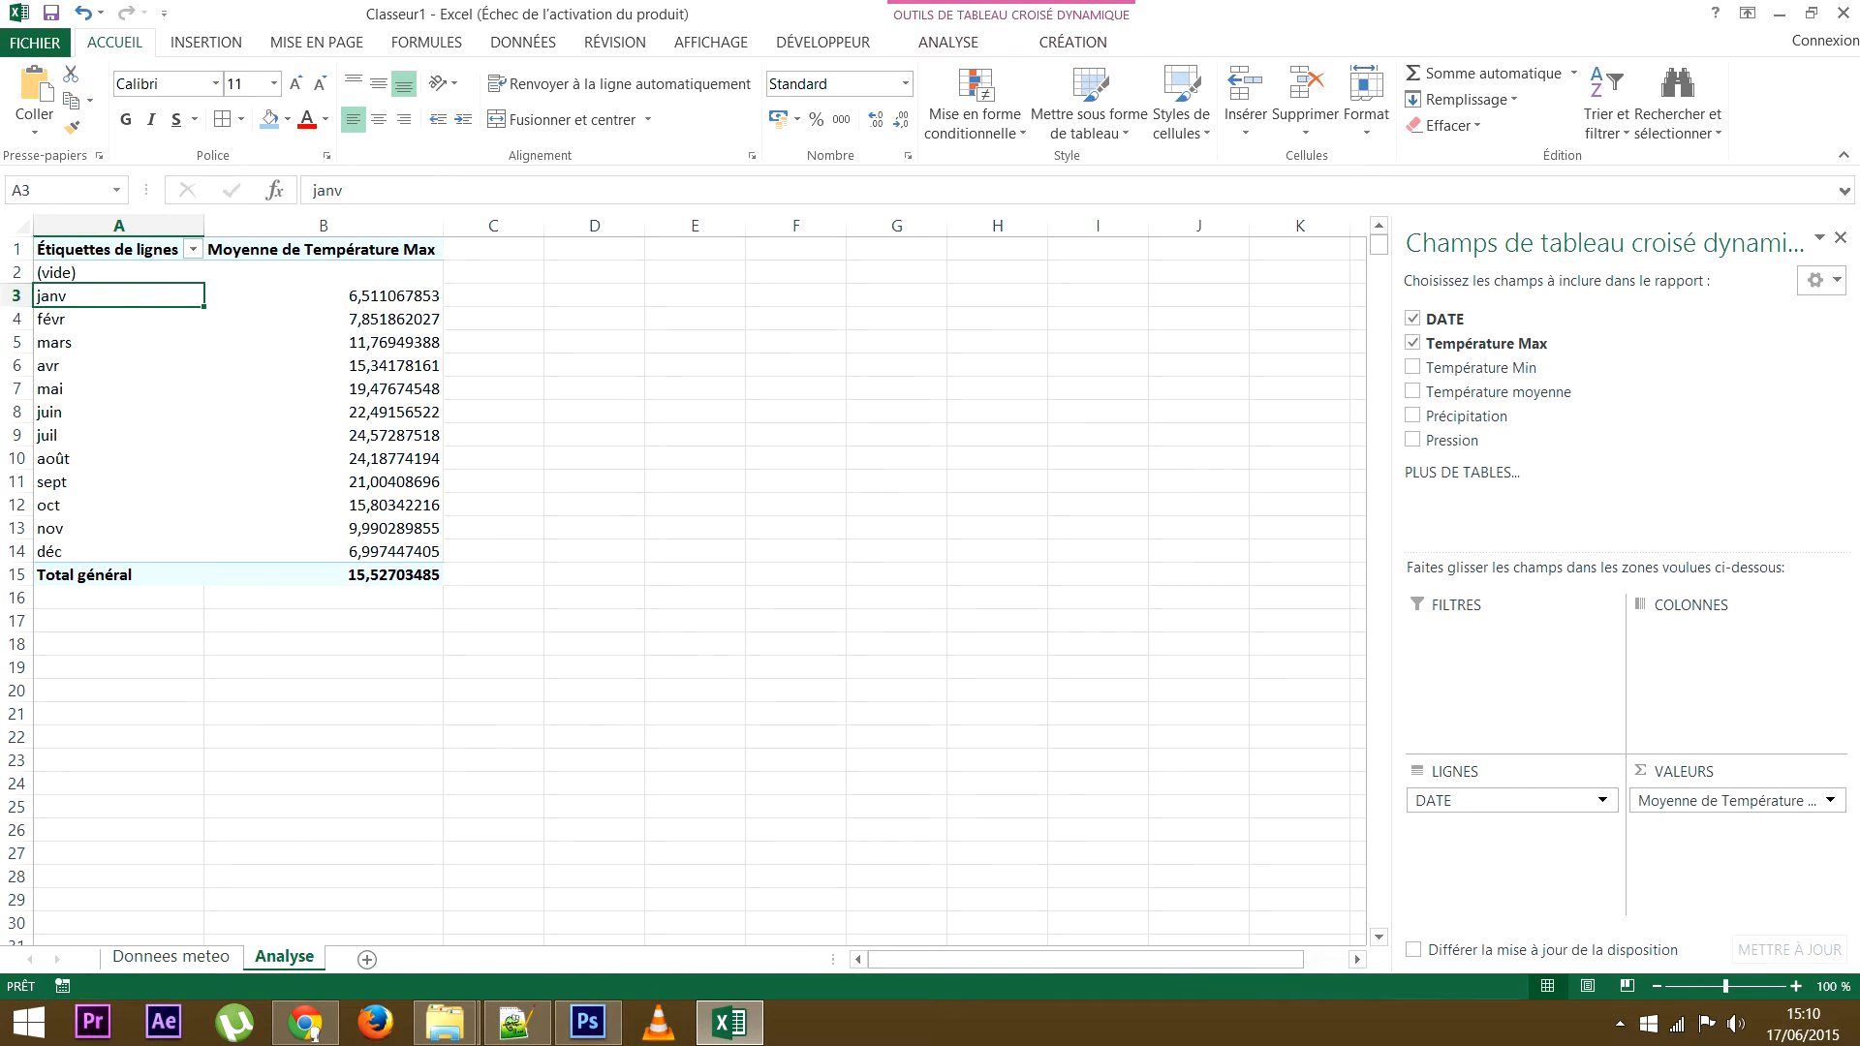
# Compare the average maximum temperatures of February, July and August in the monthly pivot table
pyautogui.click(74, 320)
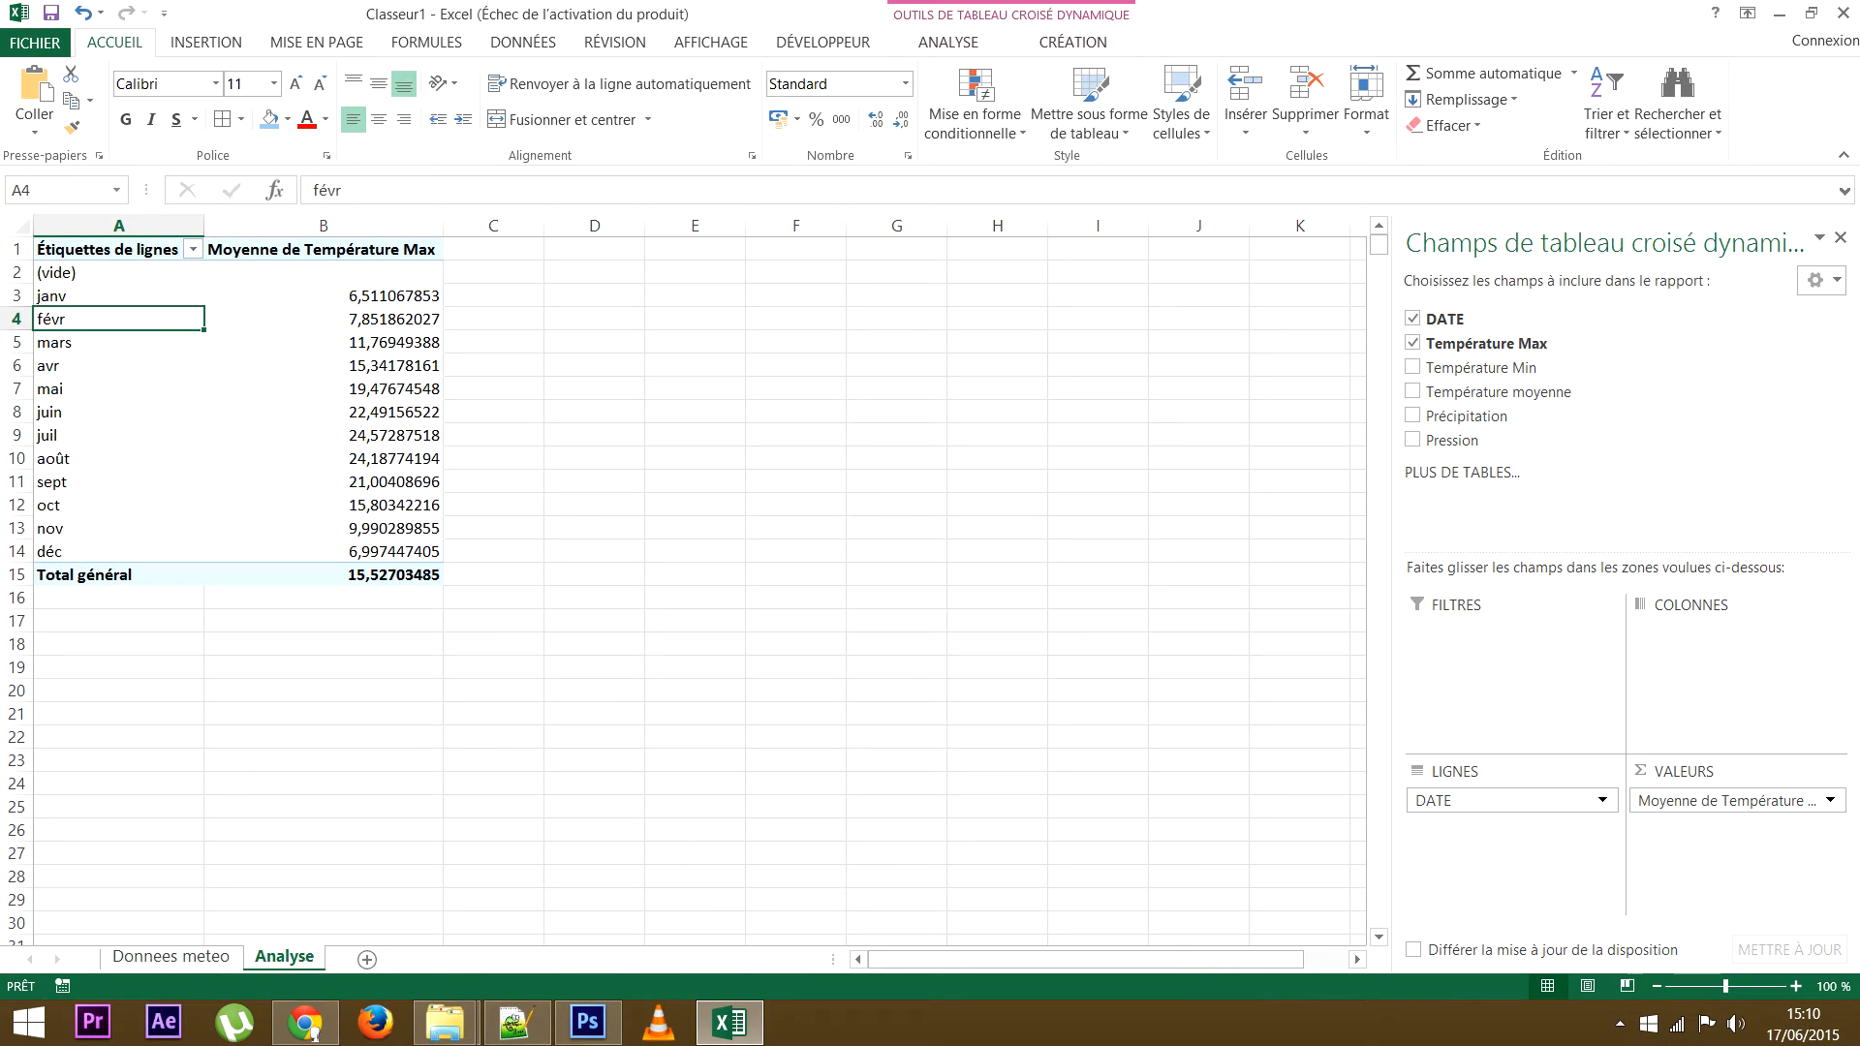
pyautogui.click(39, 435)
pyautogui.click(38, 460)
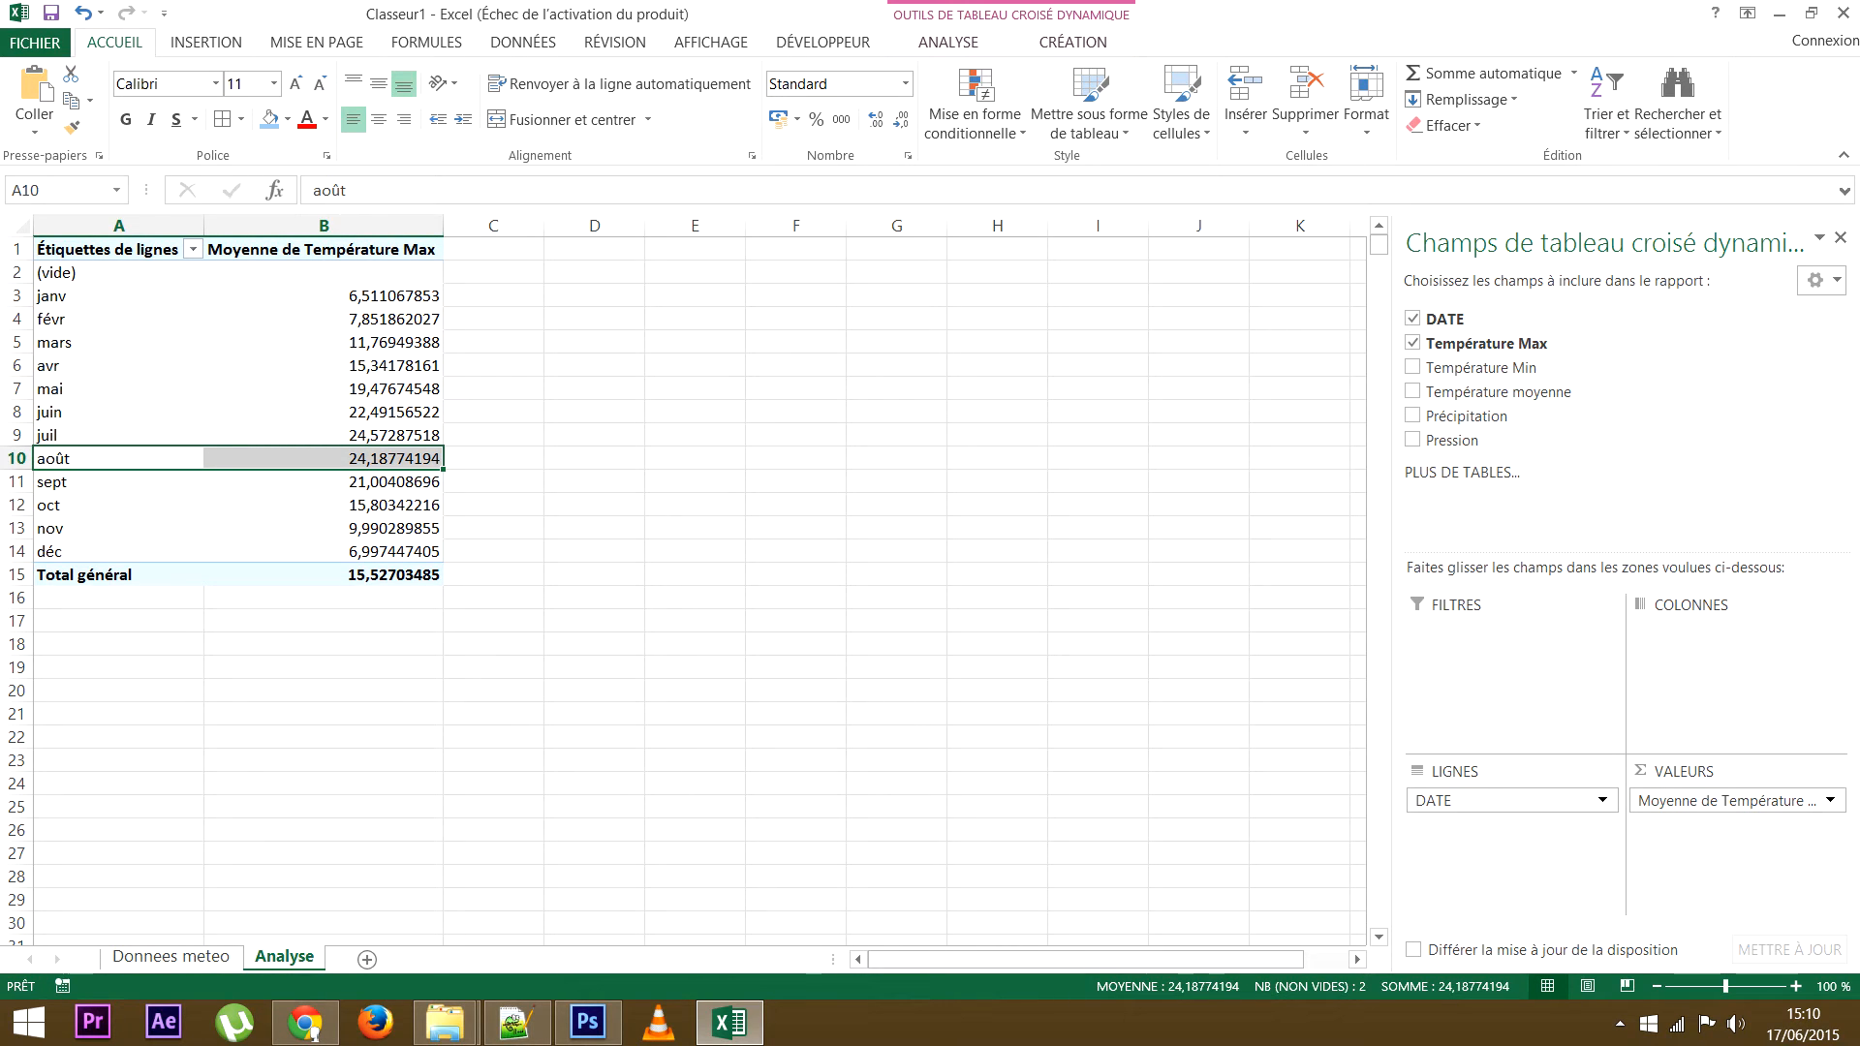
pyautogui.click(38, 436)
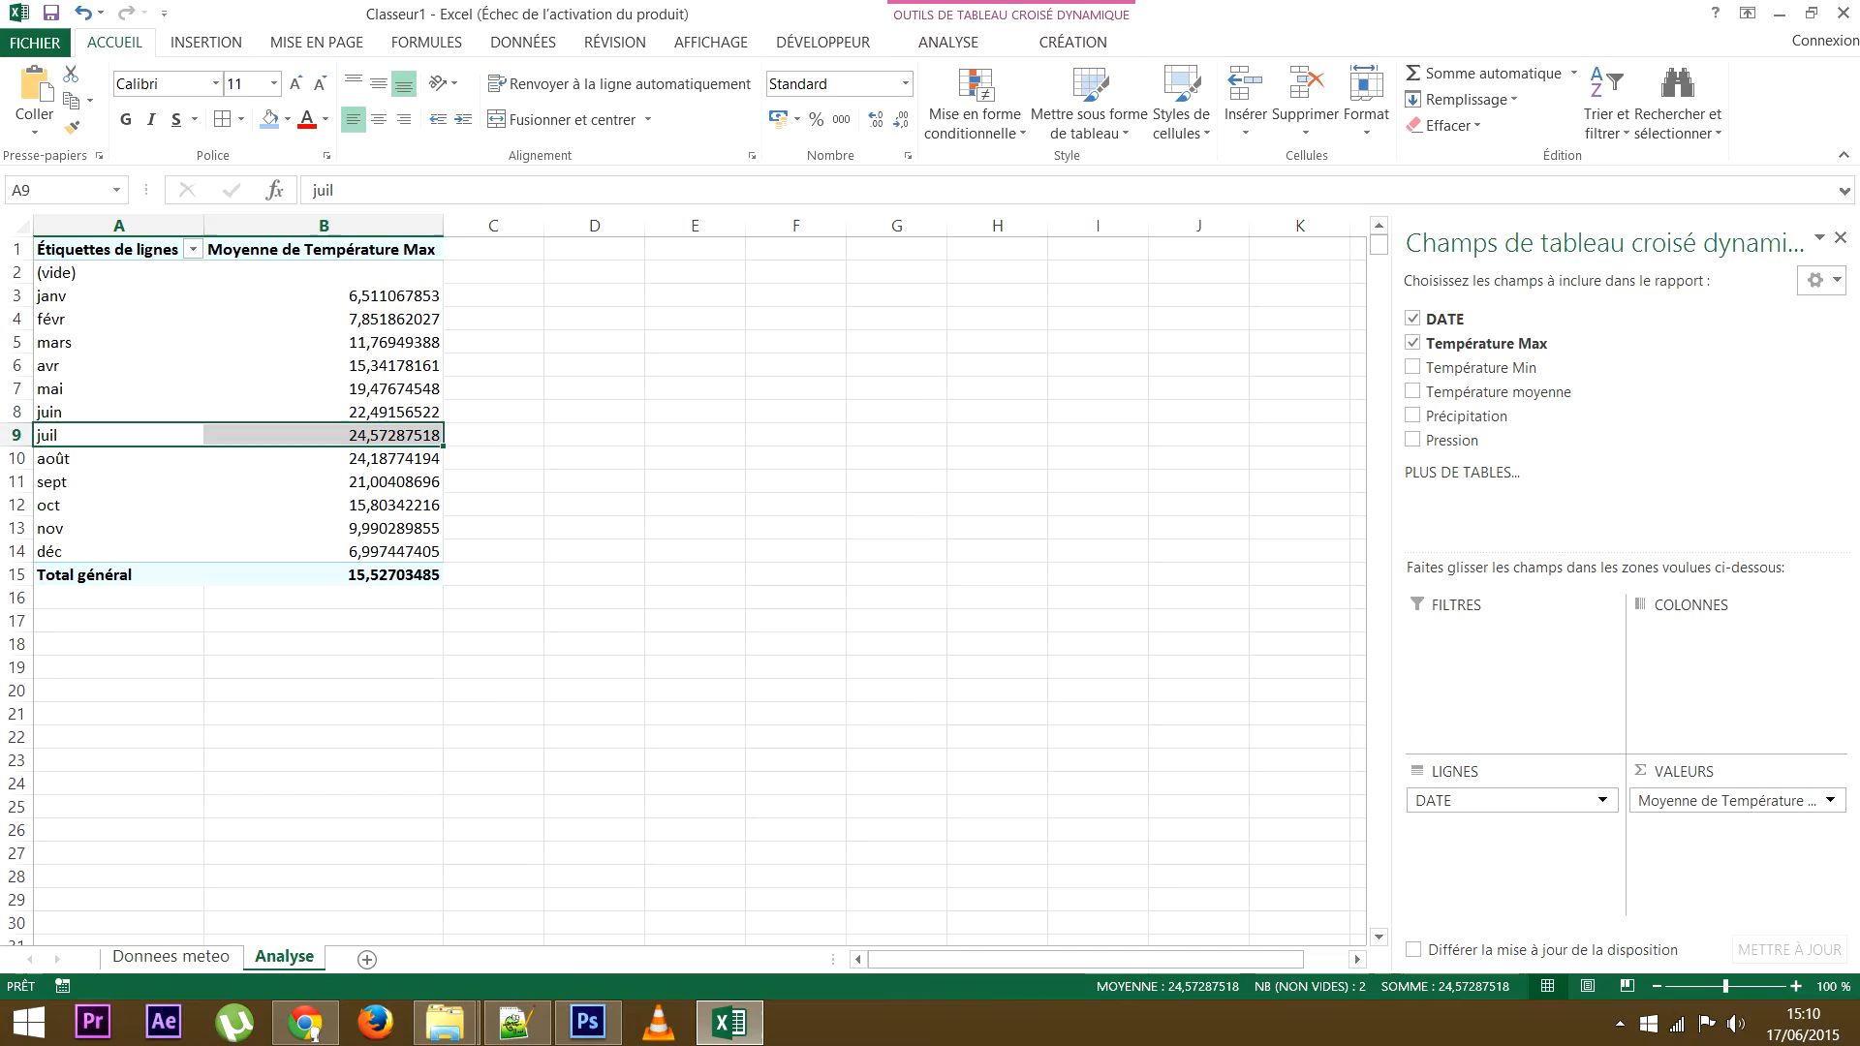
# Regroup the pivot table's DATE row labels by year (Années) instead of by month
pyautogui.rightClick(63, 370)
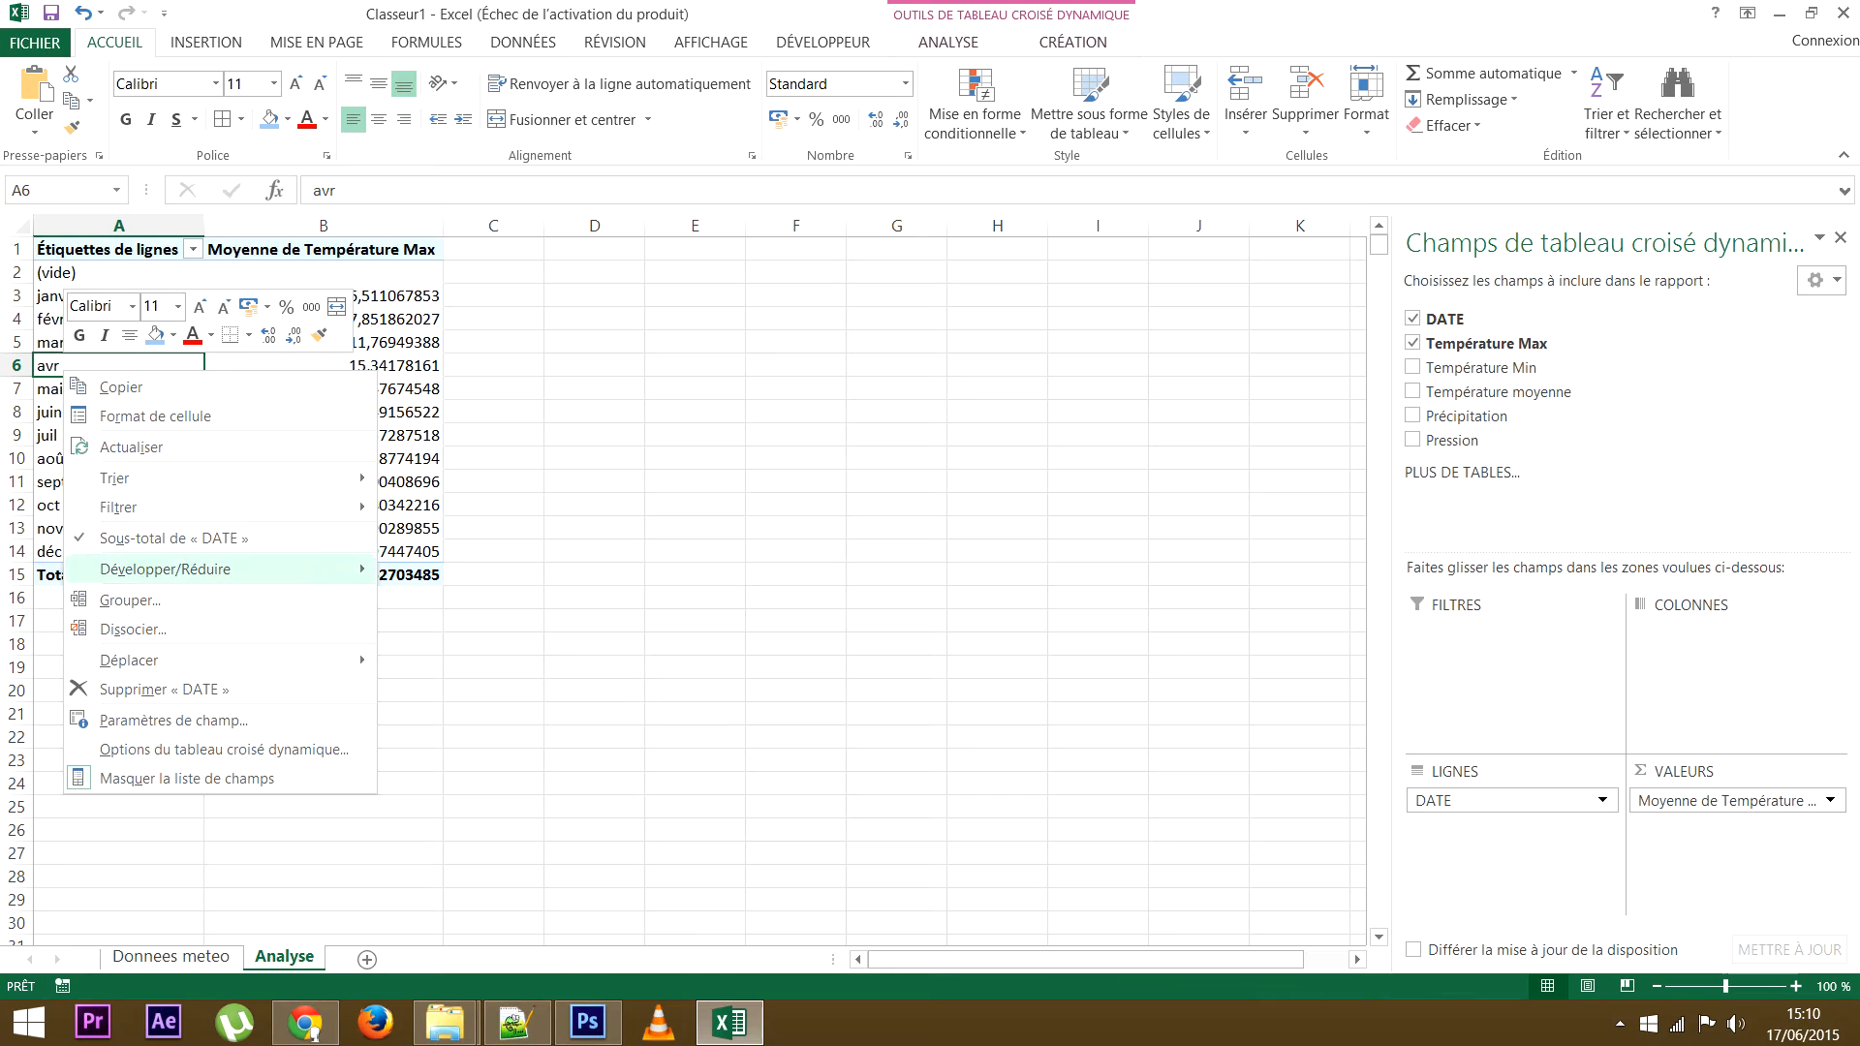
pyautogui.click(129, 599)
pyautogui.moveTo(170, 414); pyautogui.dragTo(660, 338)
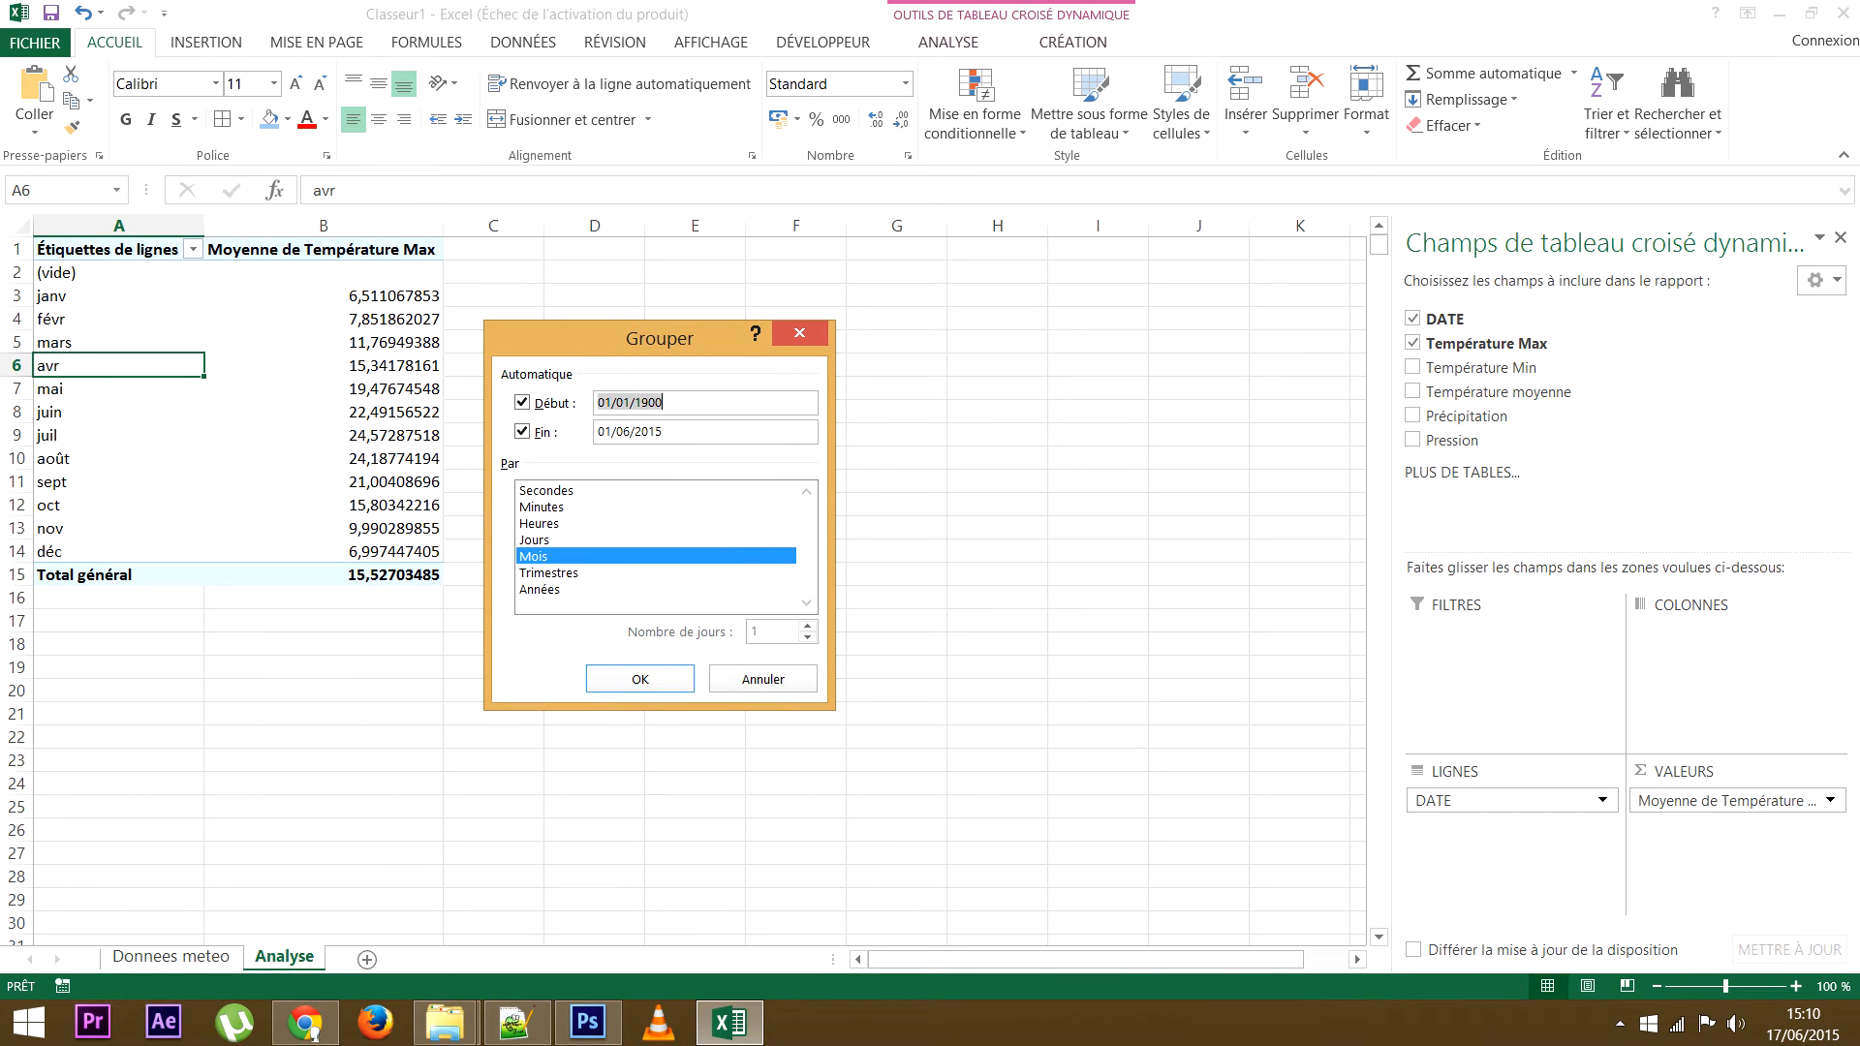
pyautogui.click(541, 589)
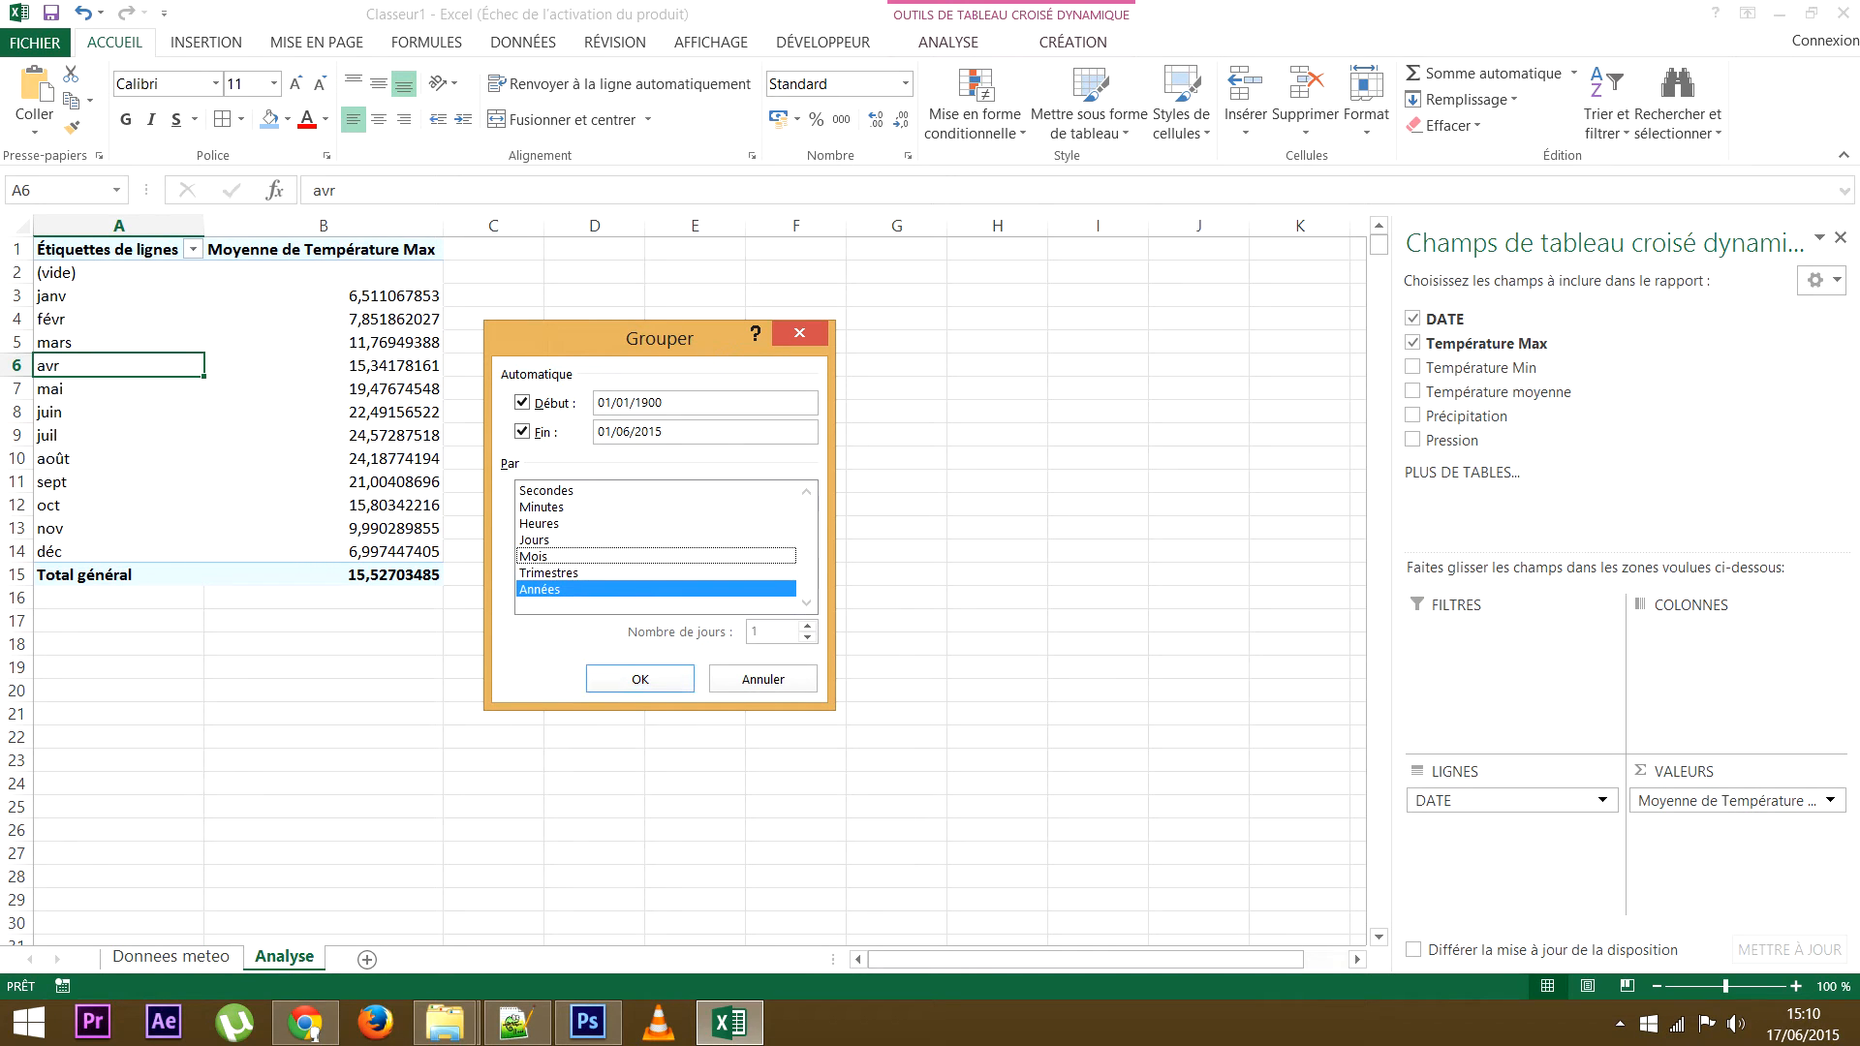
pyautogui.press('Return')
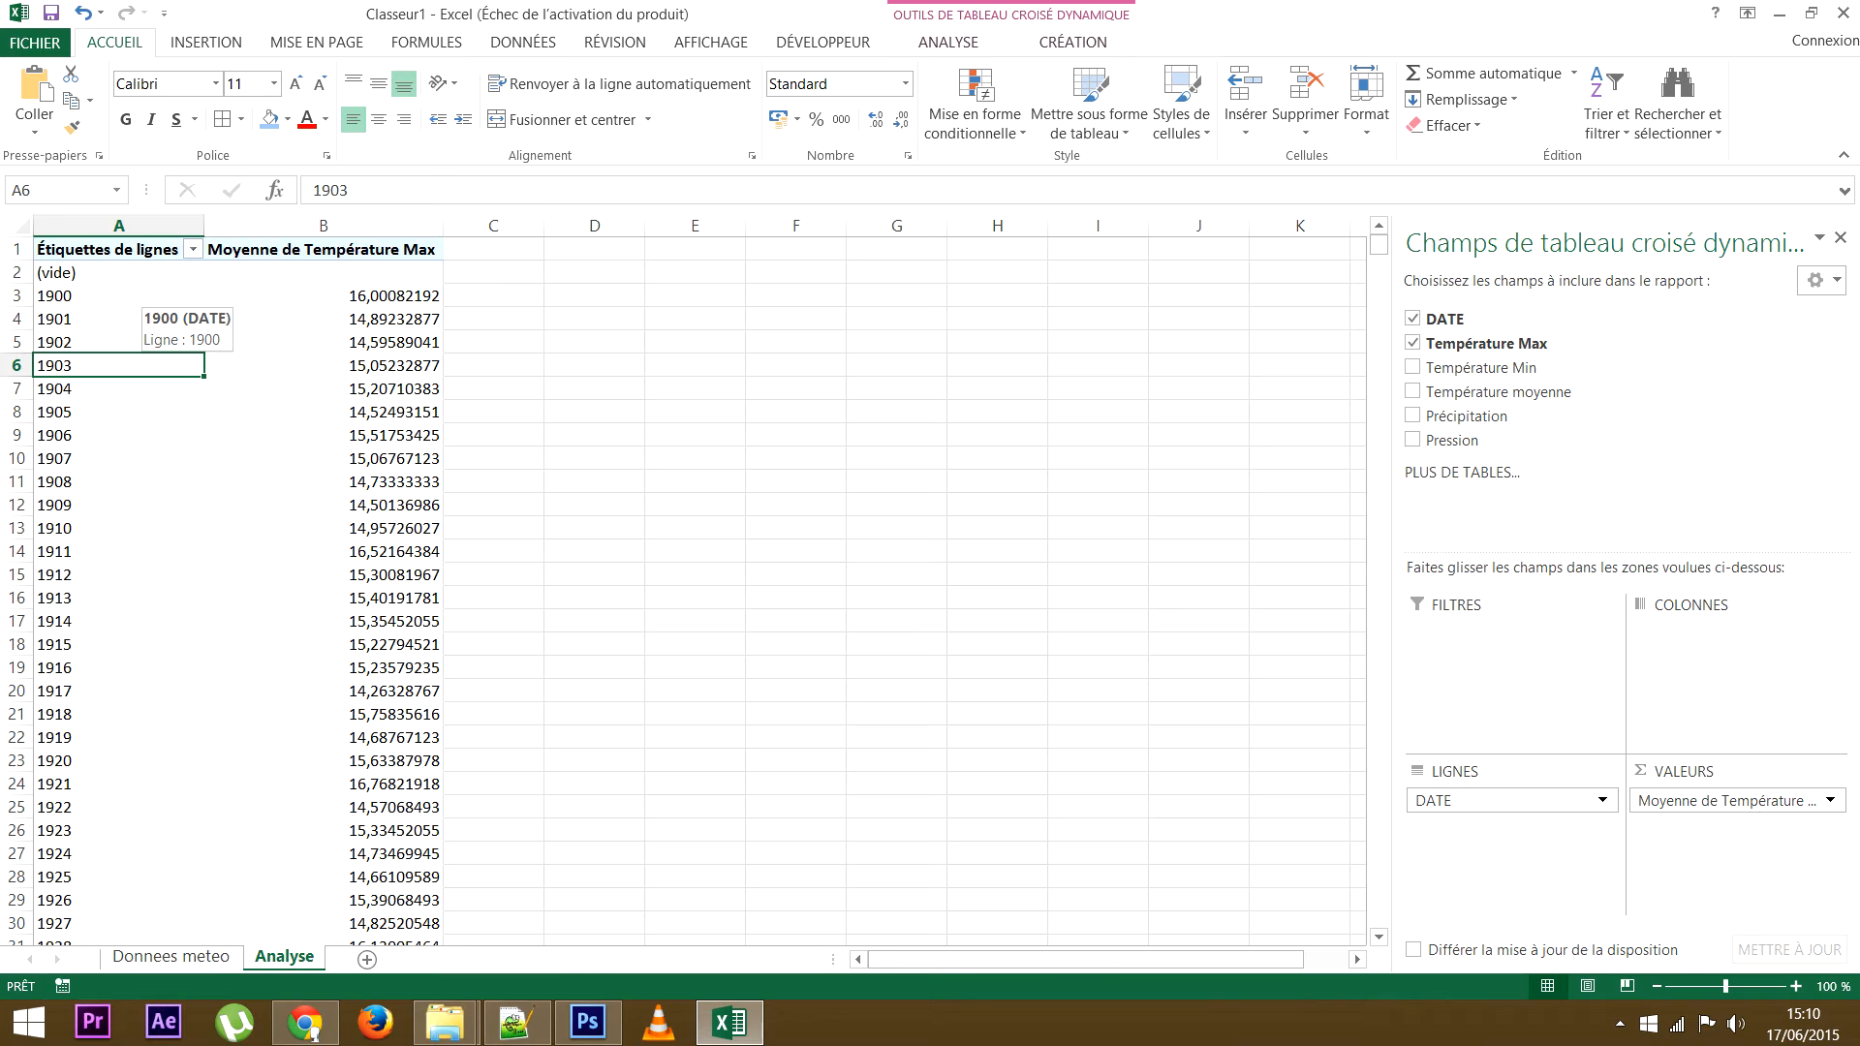
# Review the yearly average maximum temperatures from 1900 down to the Total général row, and return to the table's header
pyautogui.click(140, 293)
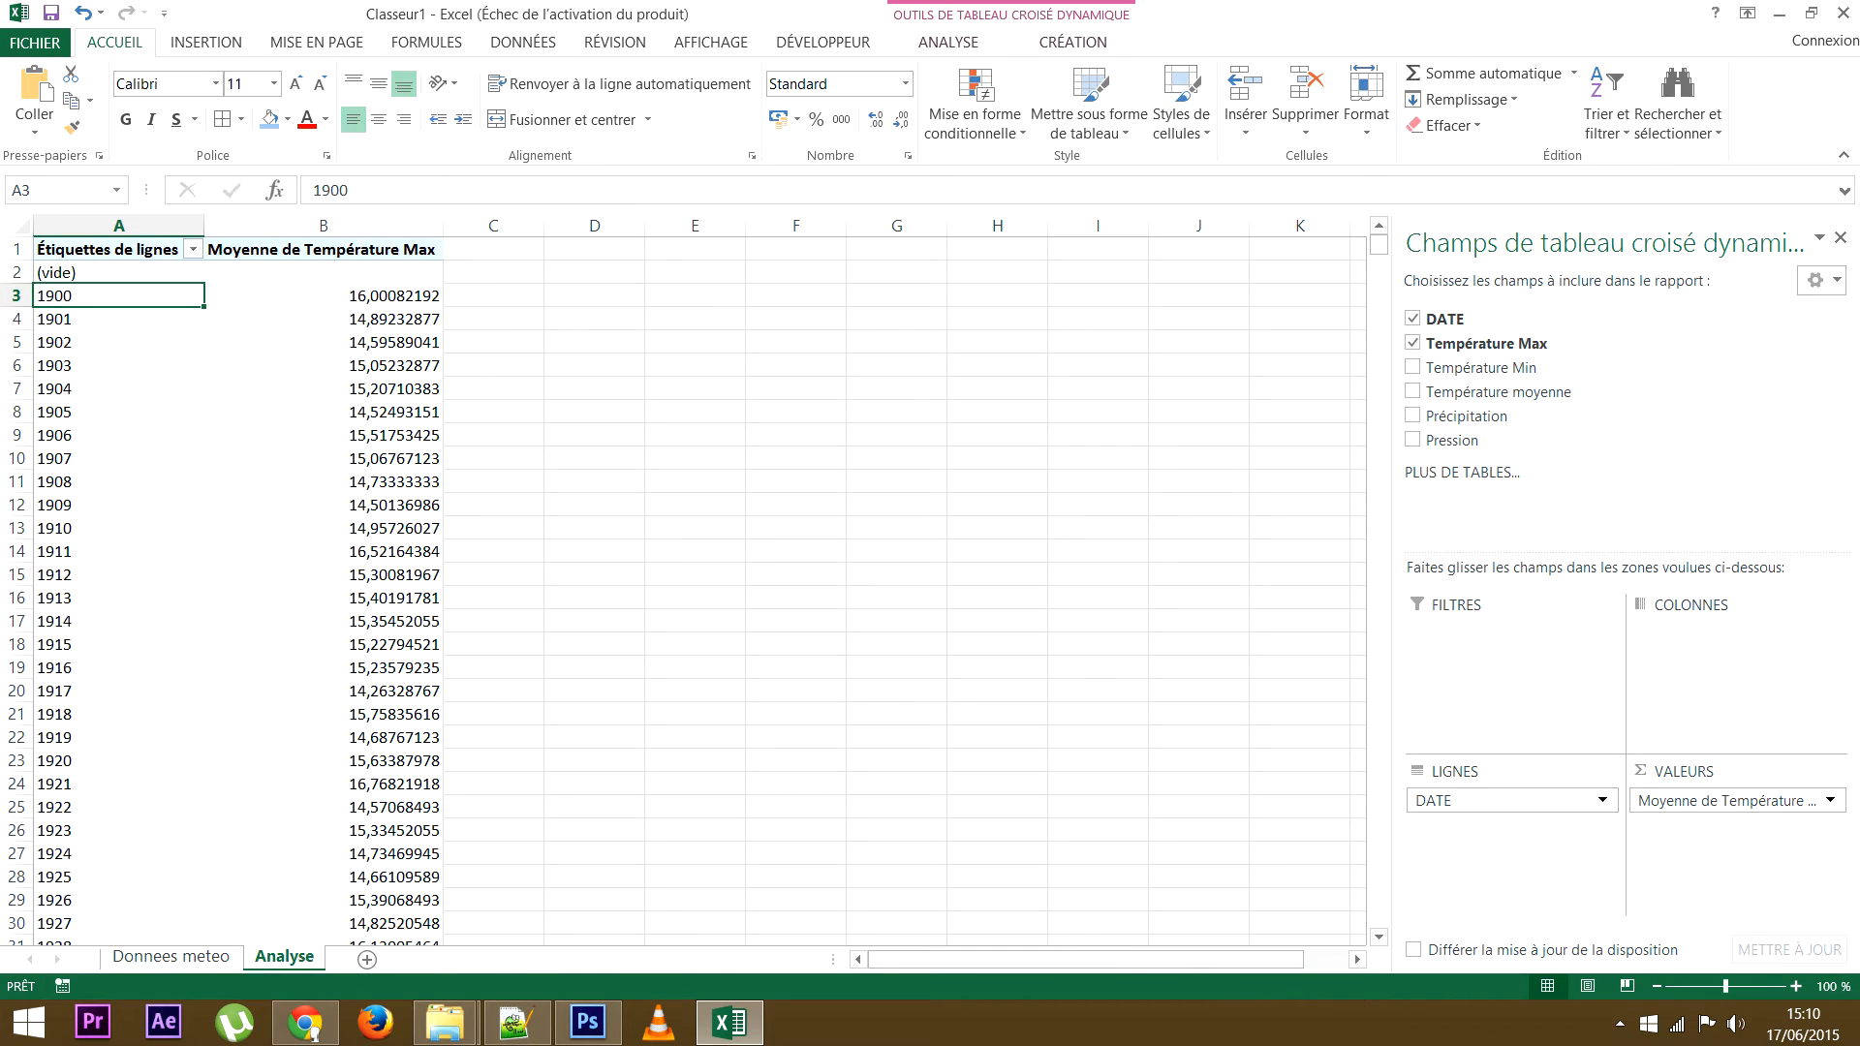
pyautogui.moveTo(1378, 244)
pyautogui.mouseDown()
pyautogui.moveTo(1379, 917)
pyautogui.moveTo(1379, 244)
pyautogui.mouseUp()
pyautogui.hotkey('ctrl', 'Down')
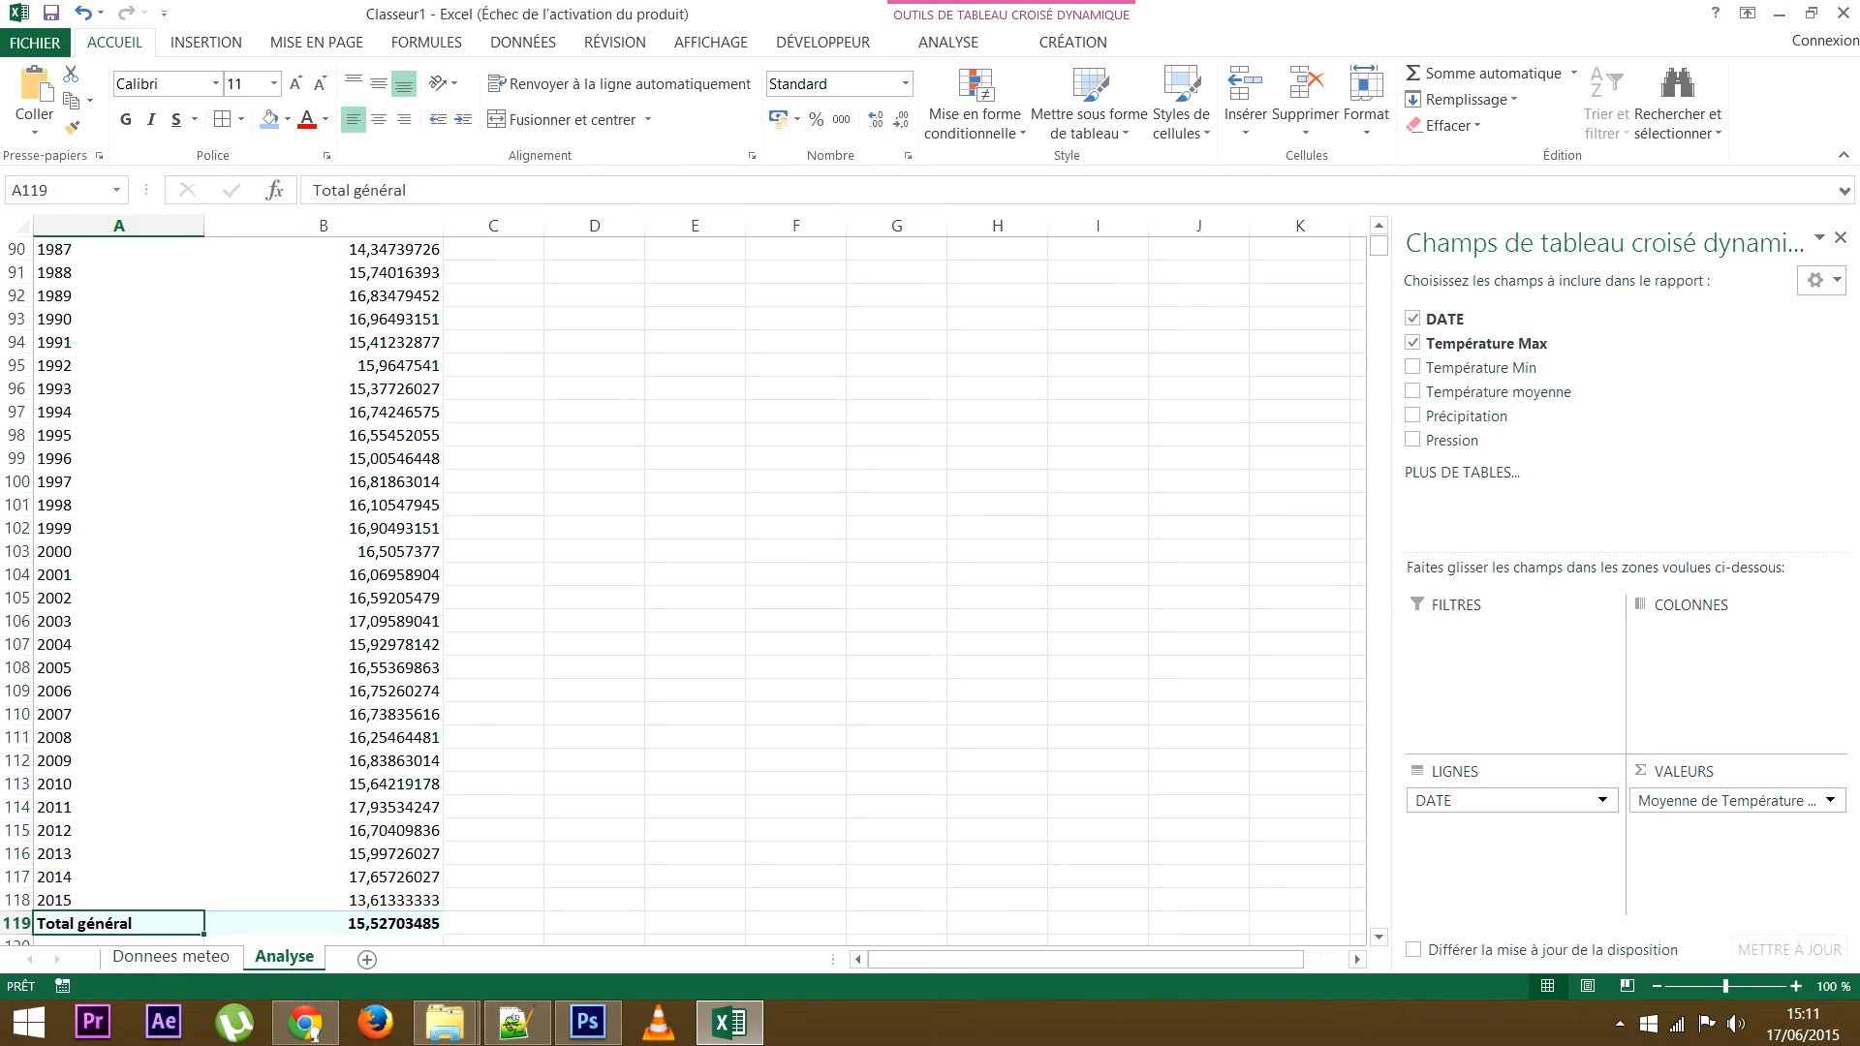
pyautogui.scroll(-2, 678, 581)
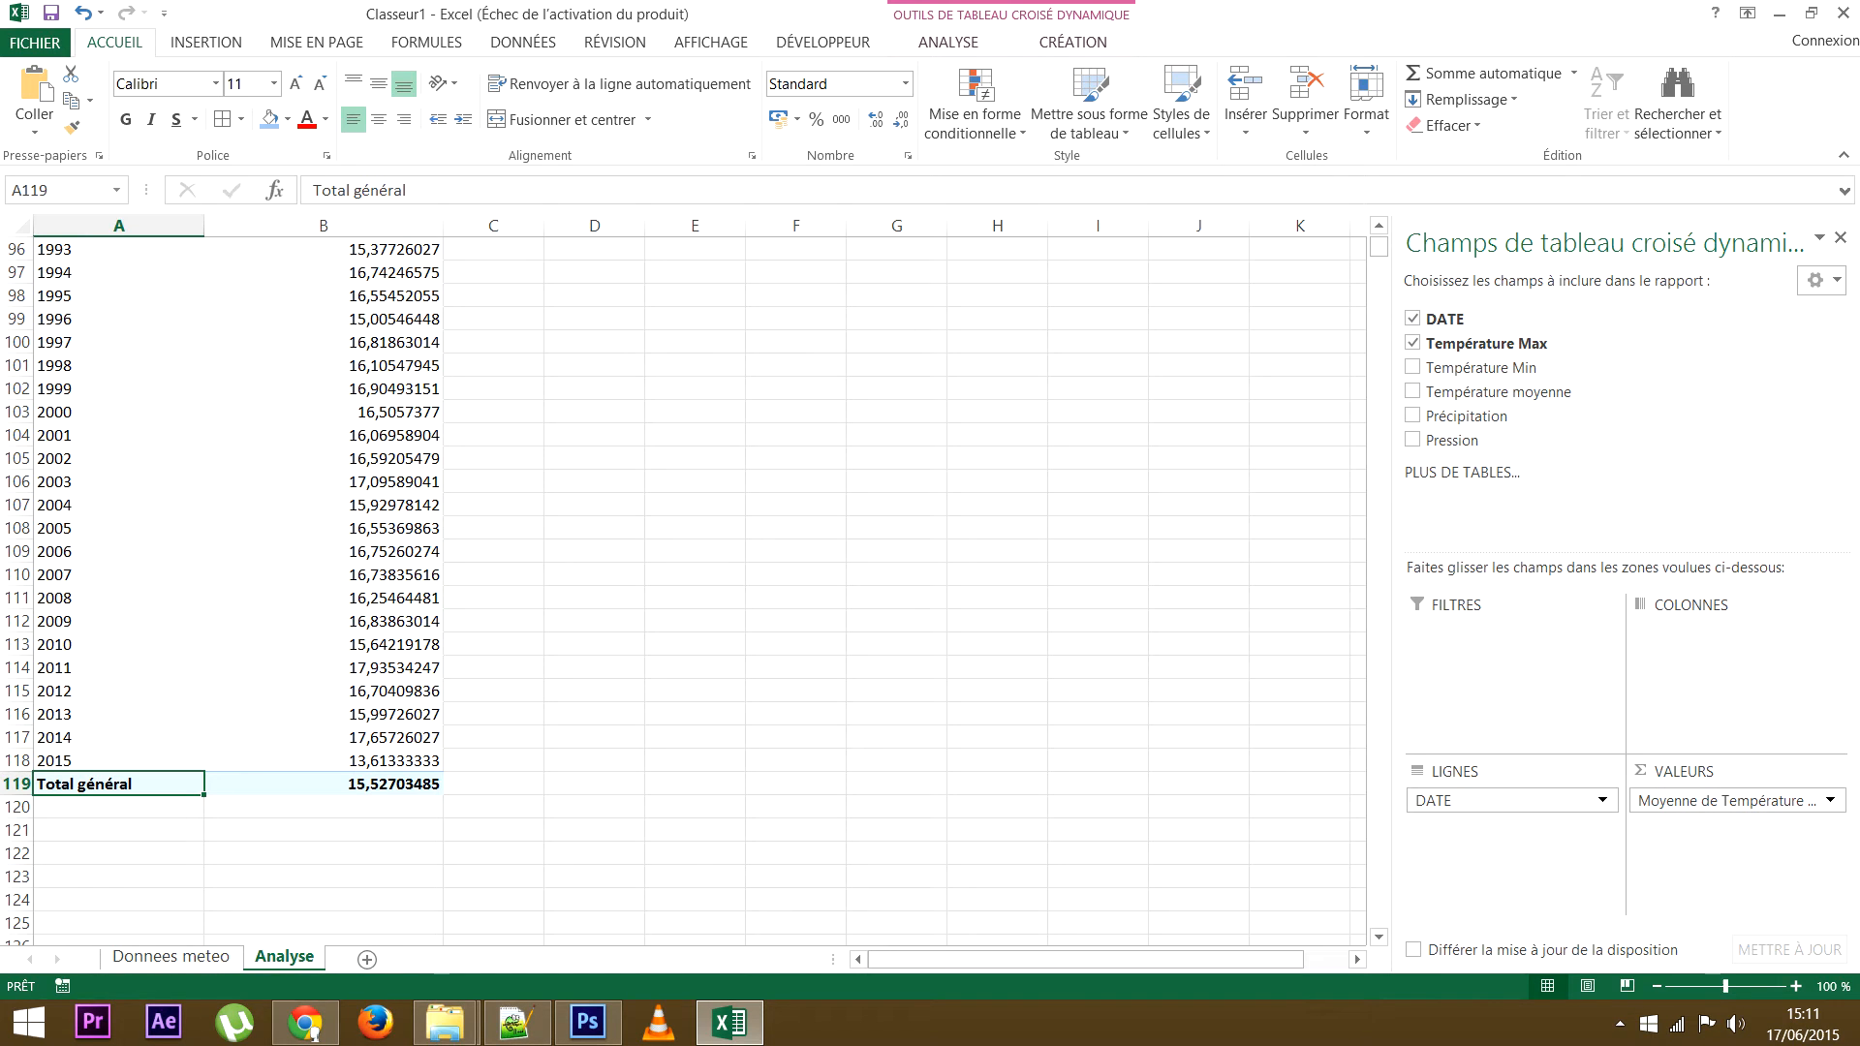
pyautogui.hotkey('ctrl', 'Up')
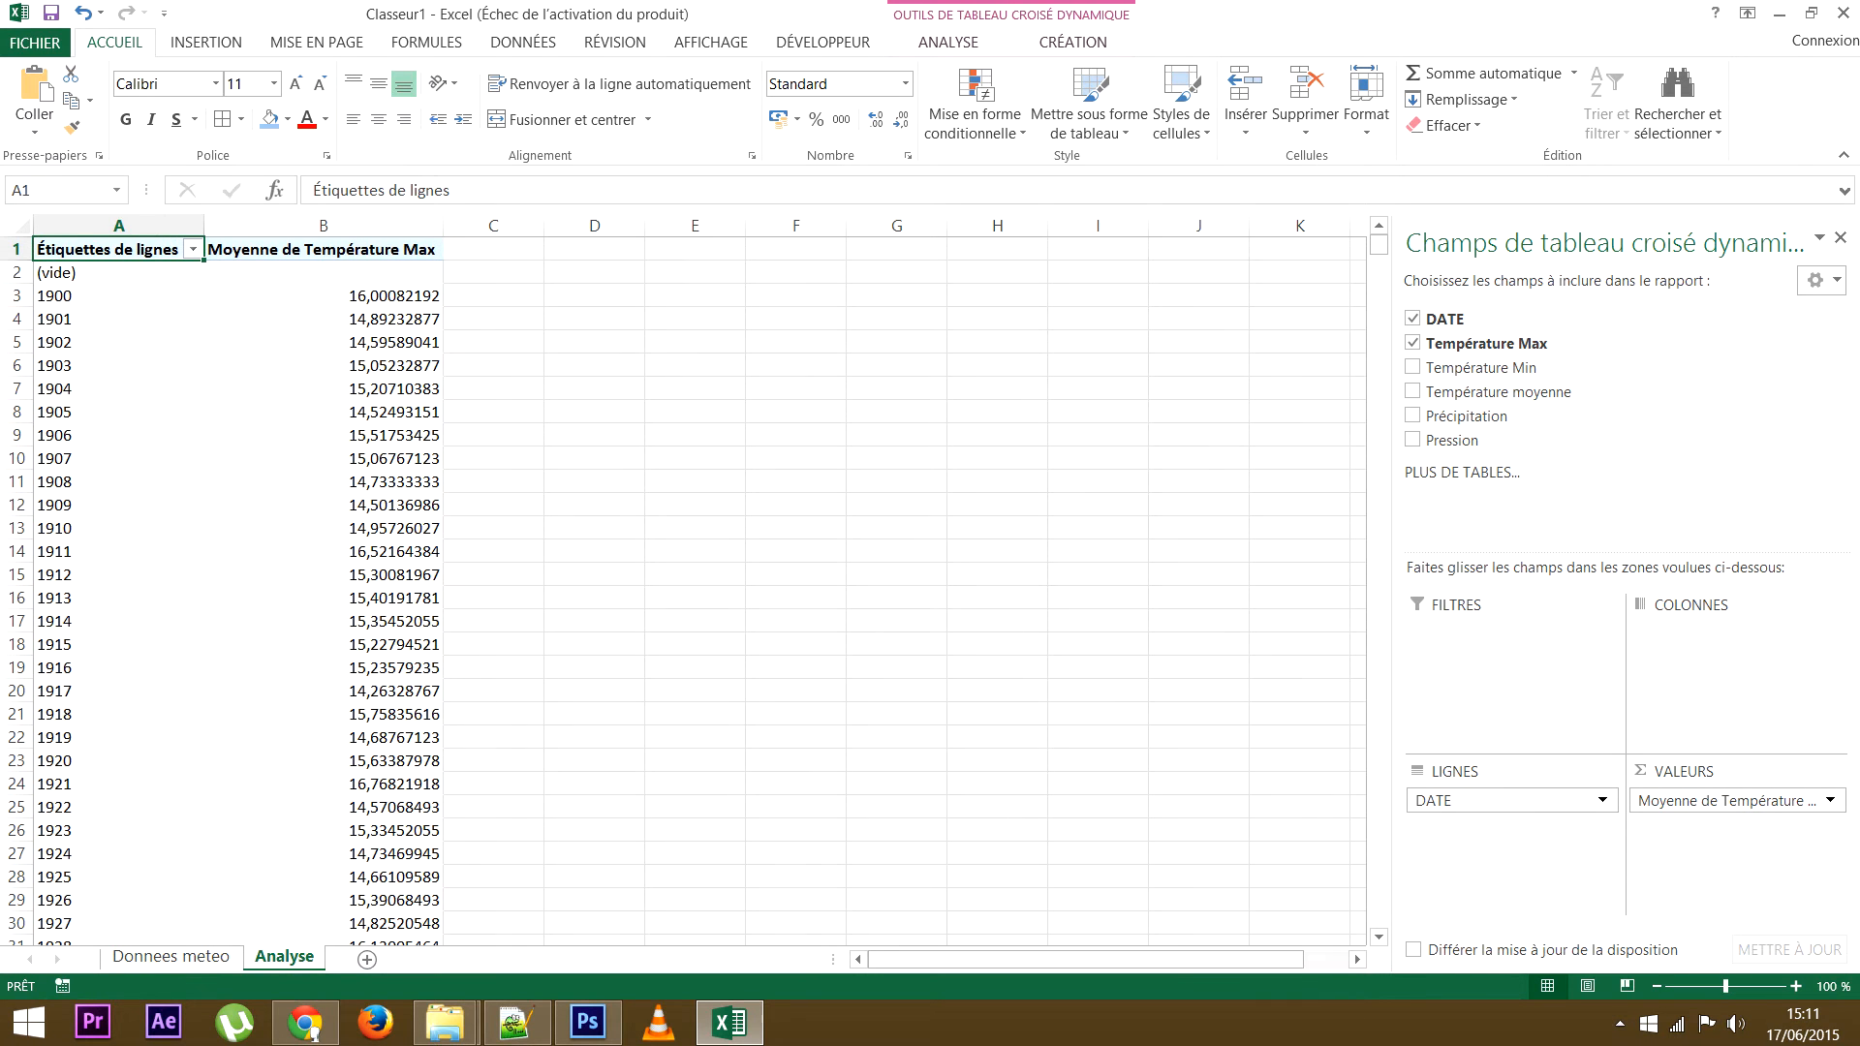
pyautogui.hotkey('ctrl', 'Down')
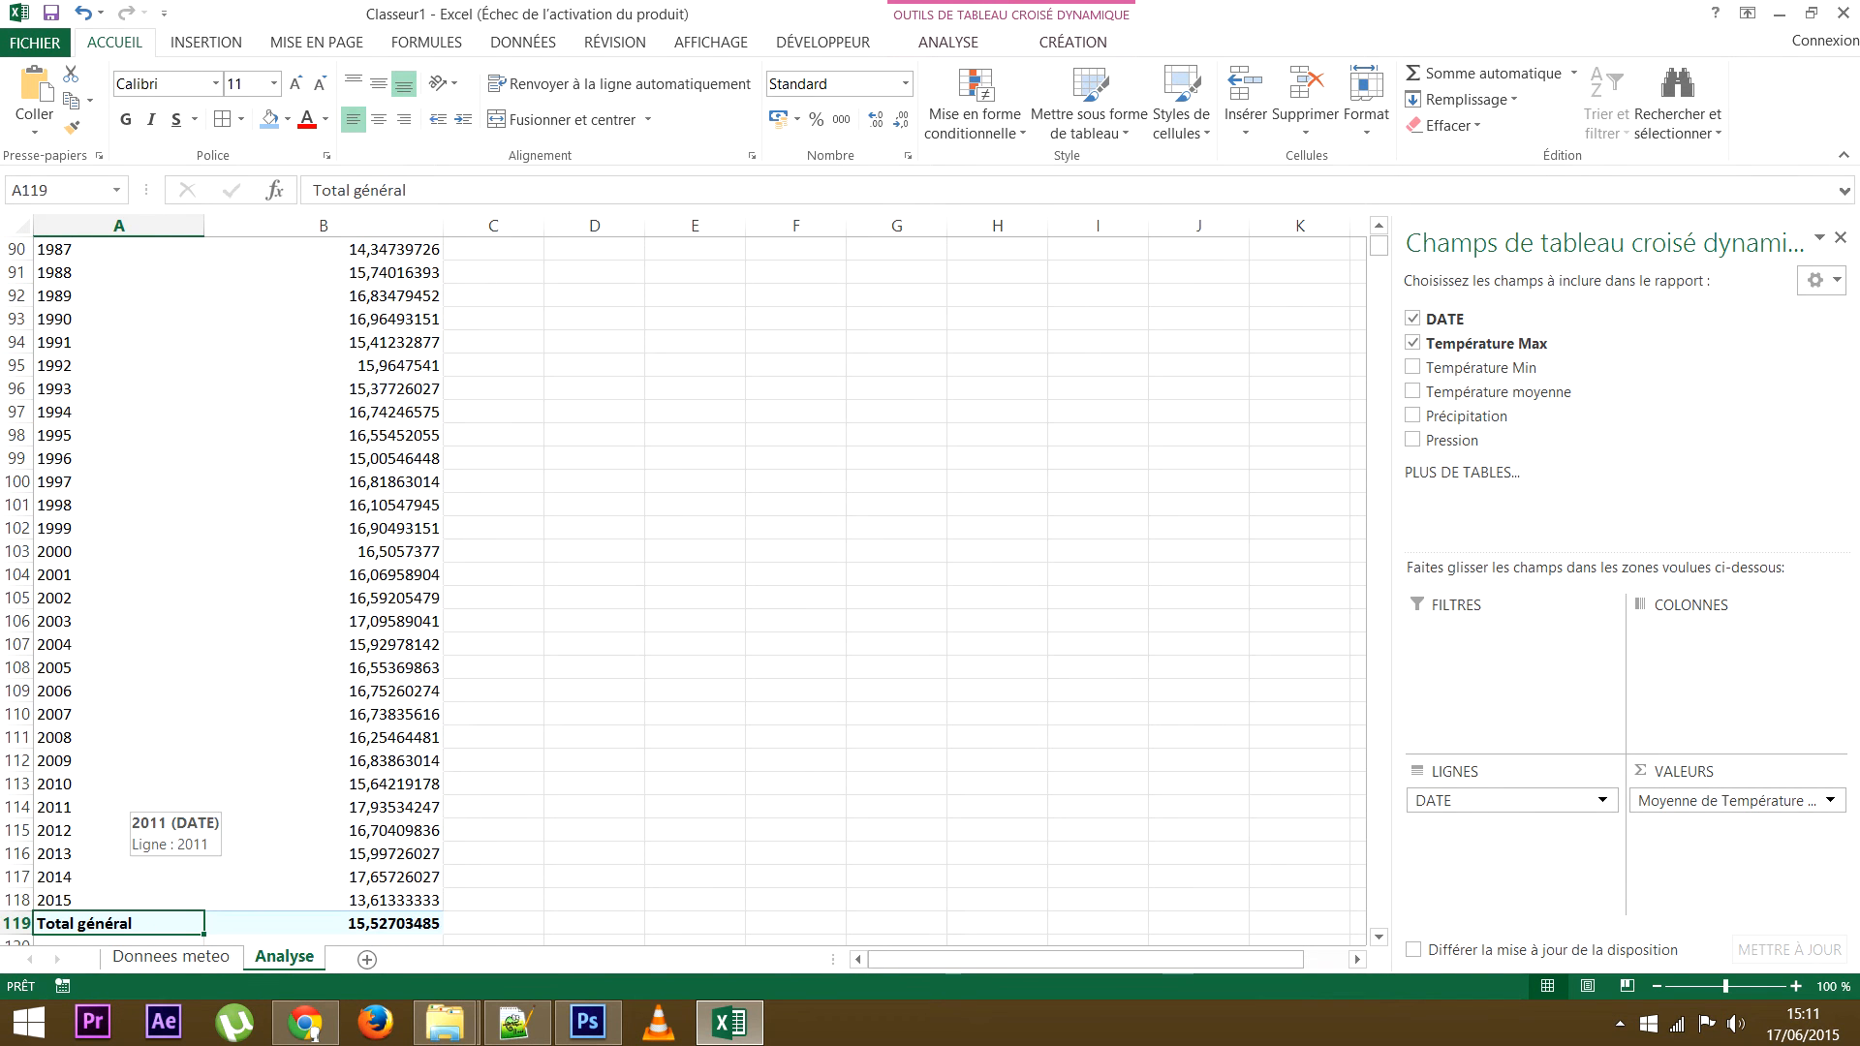
pyautogui.hotkey('ctrl', 'Up')
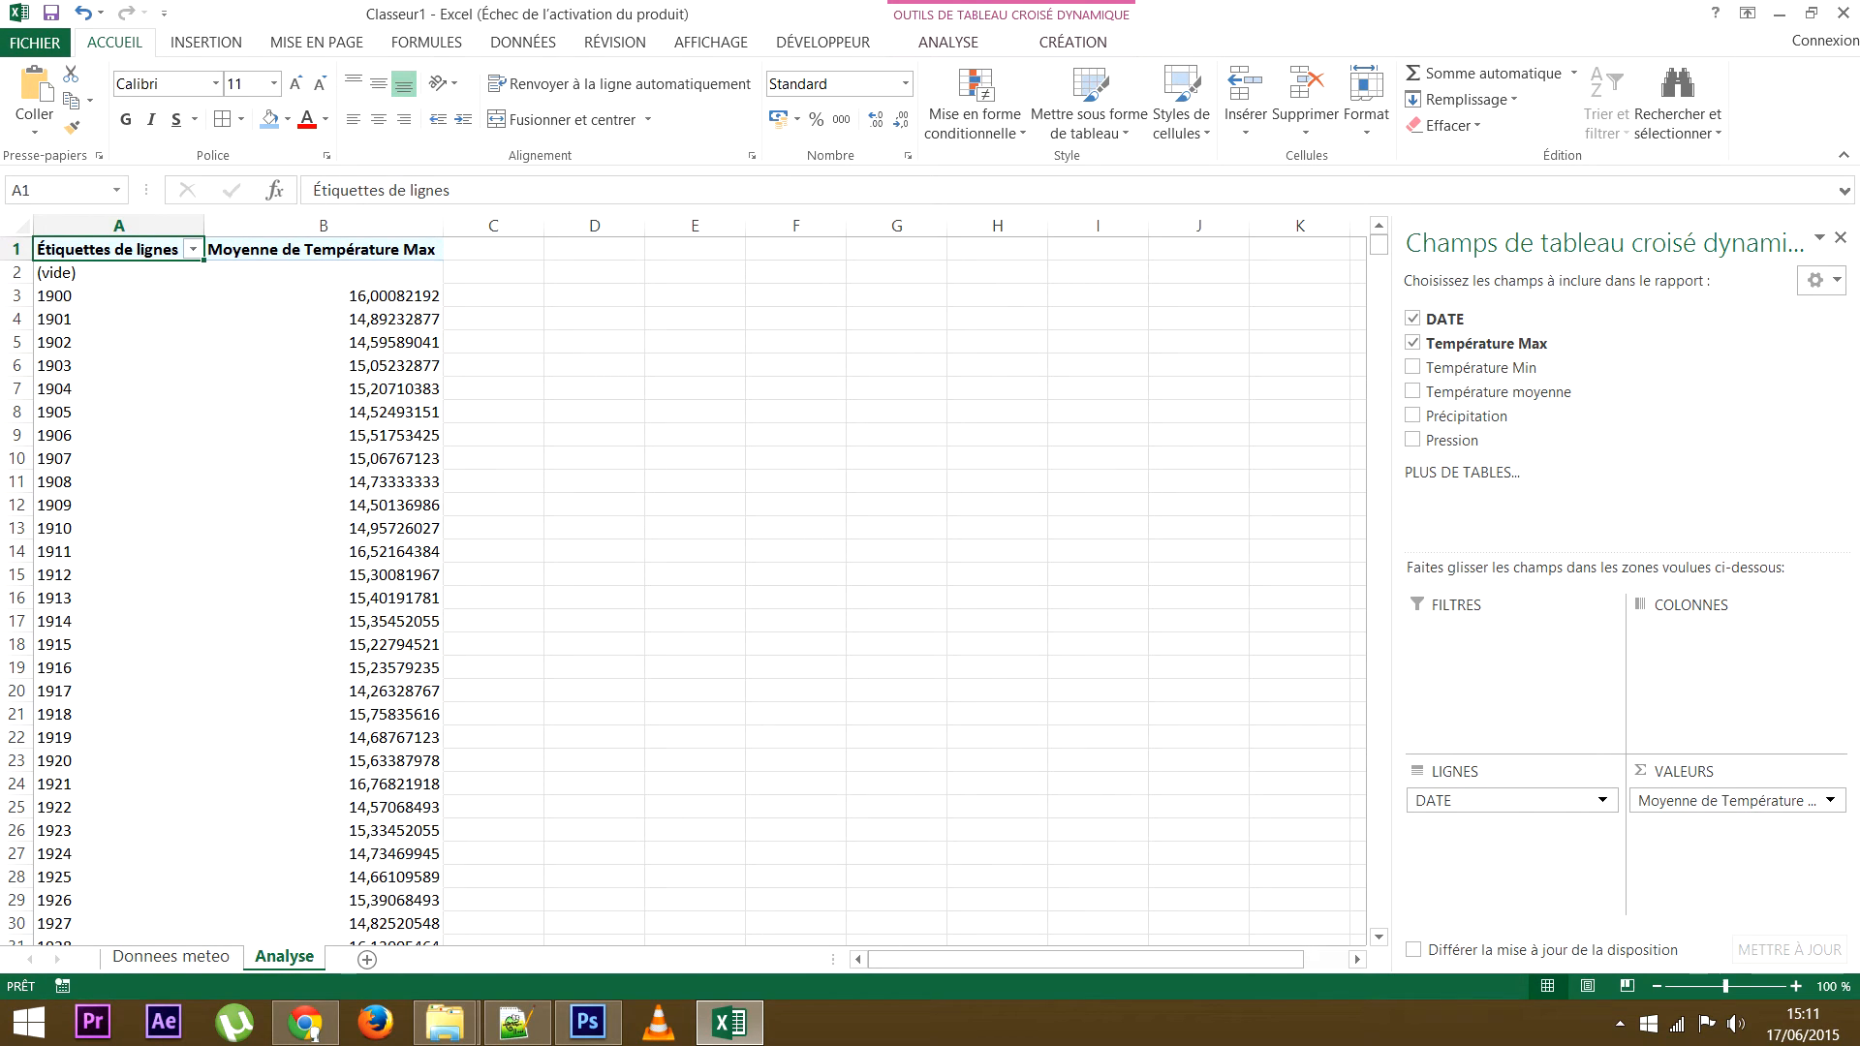
# Filter the DATE row labels to exclude the (vide) entry
pyautogui.moveTo(444, 225); pyautogui.dragTo(443, 226)
pyautogui.click(192, 250)
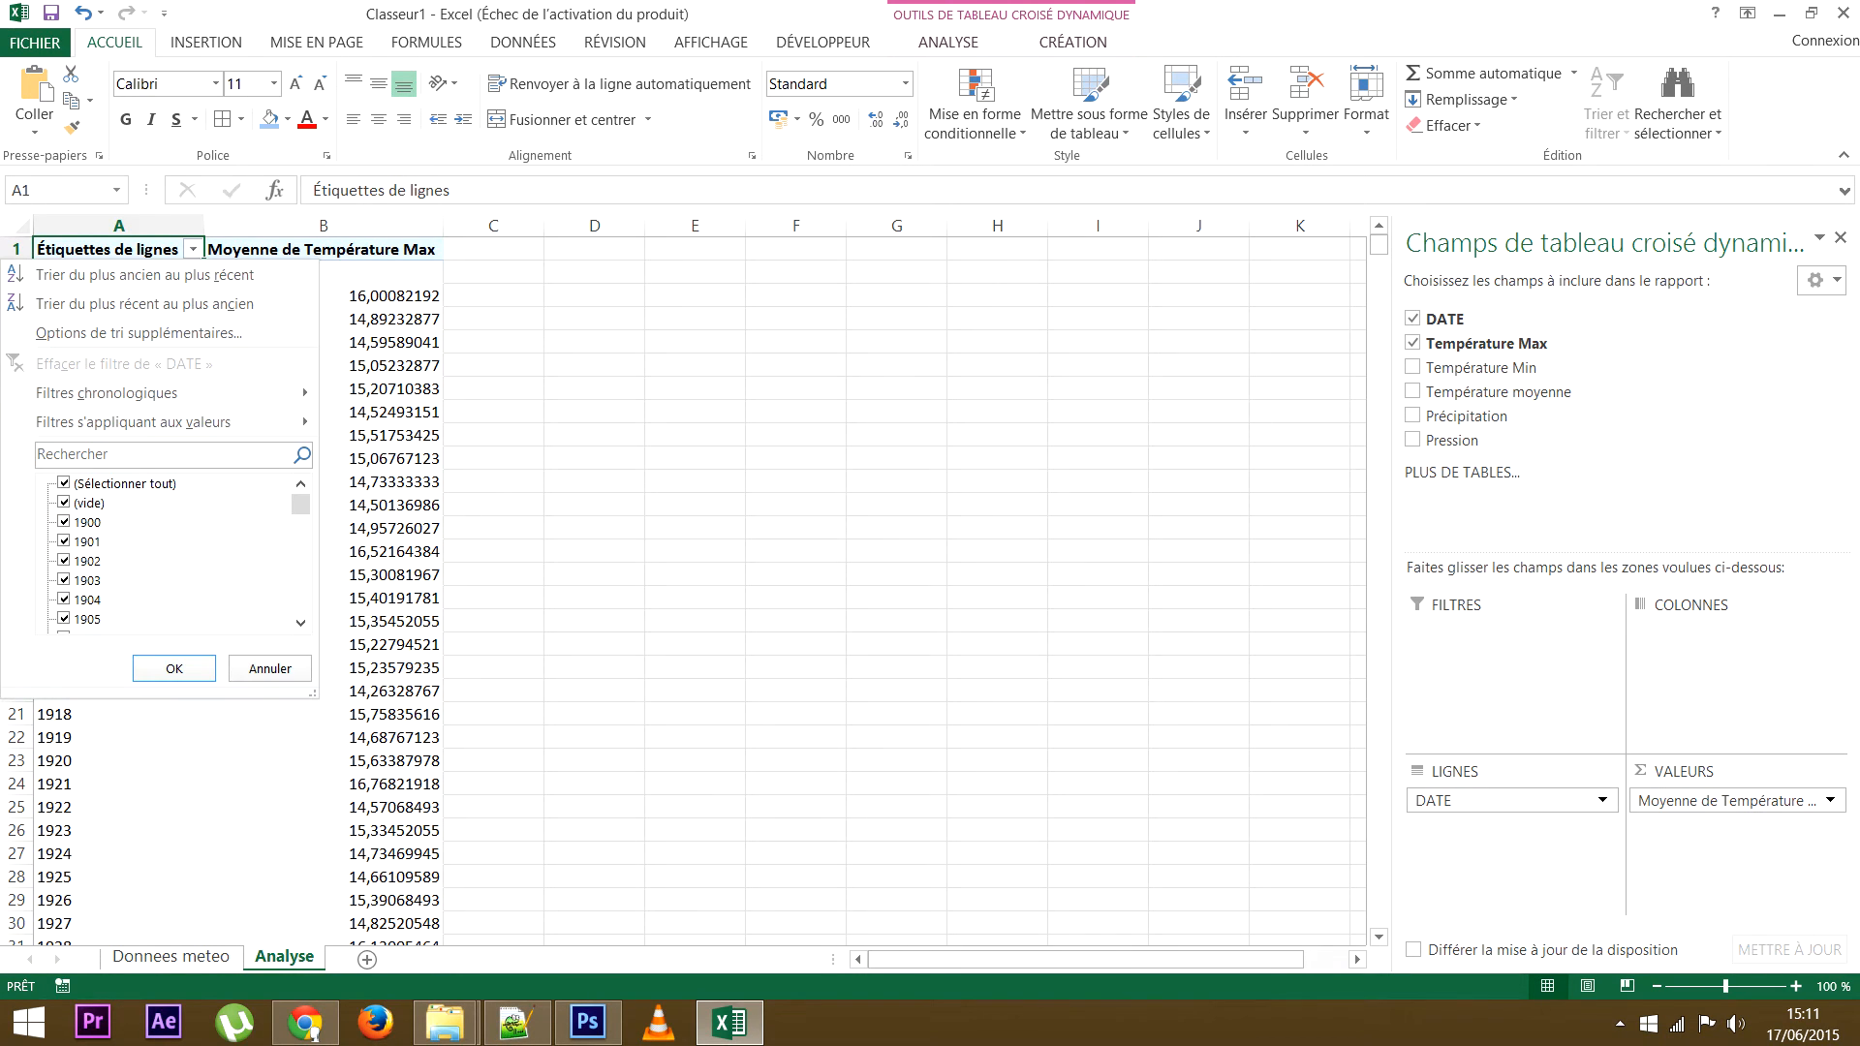
pyautogui.press('Escape')
pyautogui.click(193, 250)
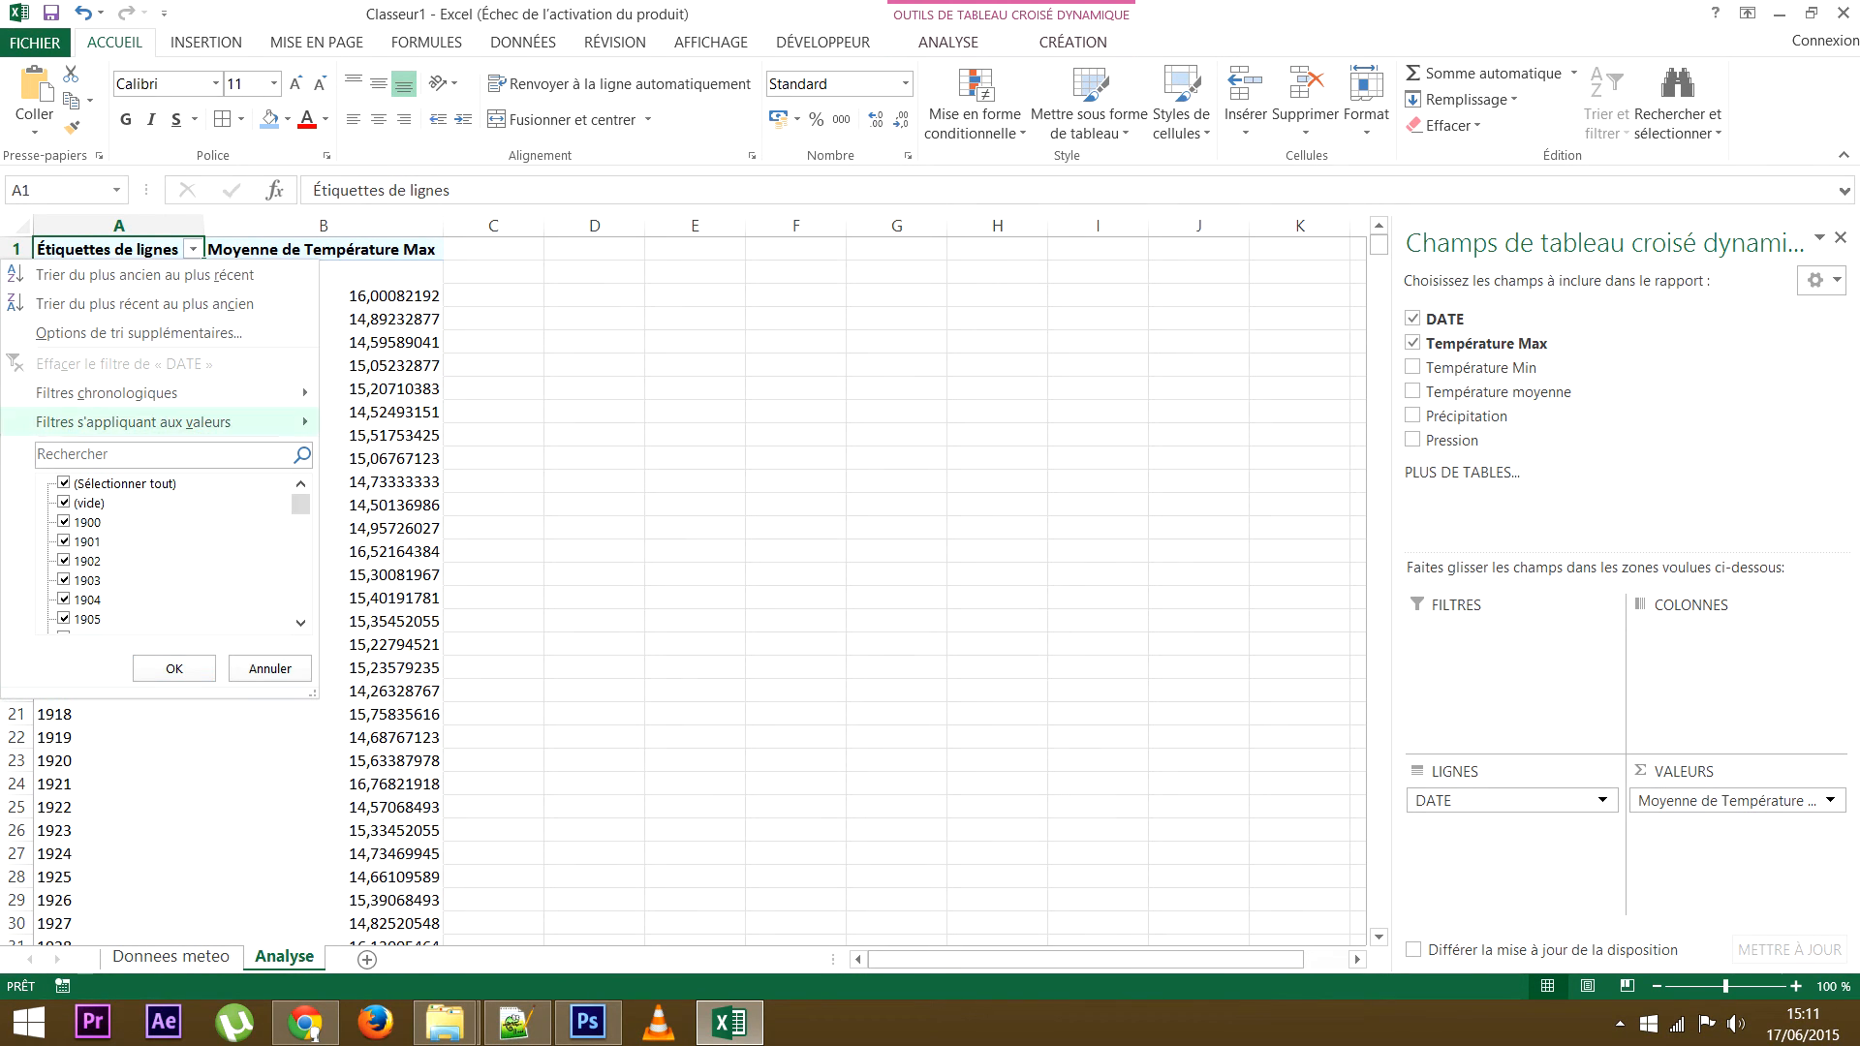
pyautogui.moveTo(301, 505)
pyautogui.mouseDown()
pyautogui.moveTo(301, 604)
pyautogui.moveTo(300, 496)
pyautogui.mouseUp()
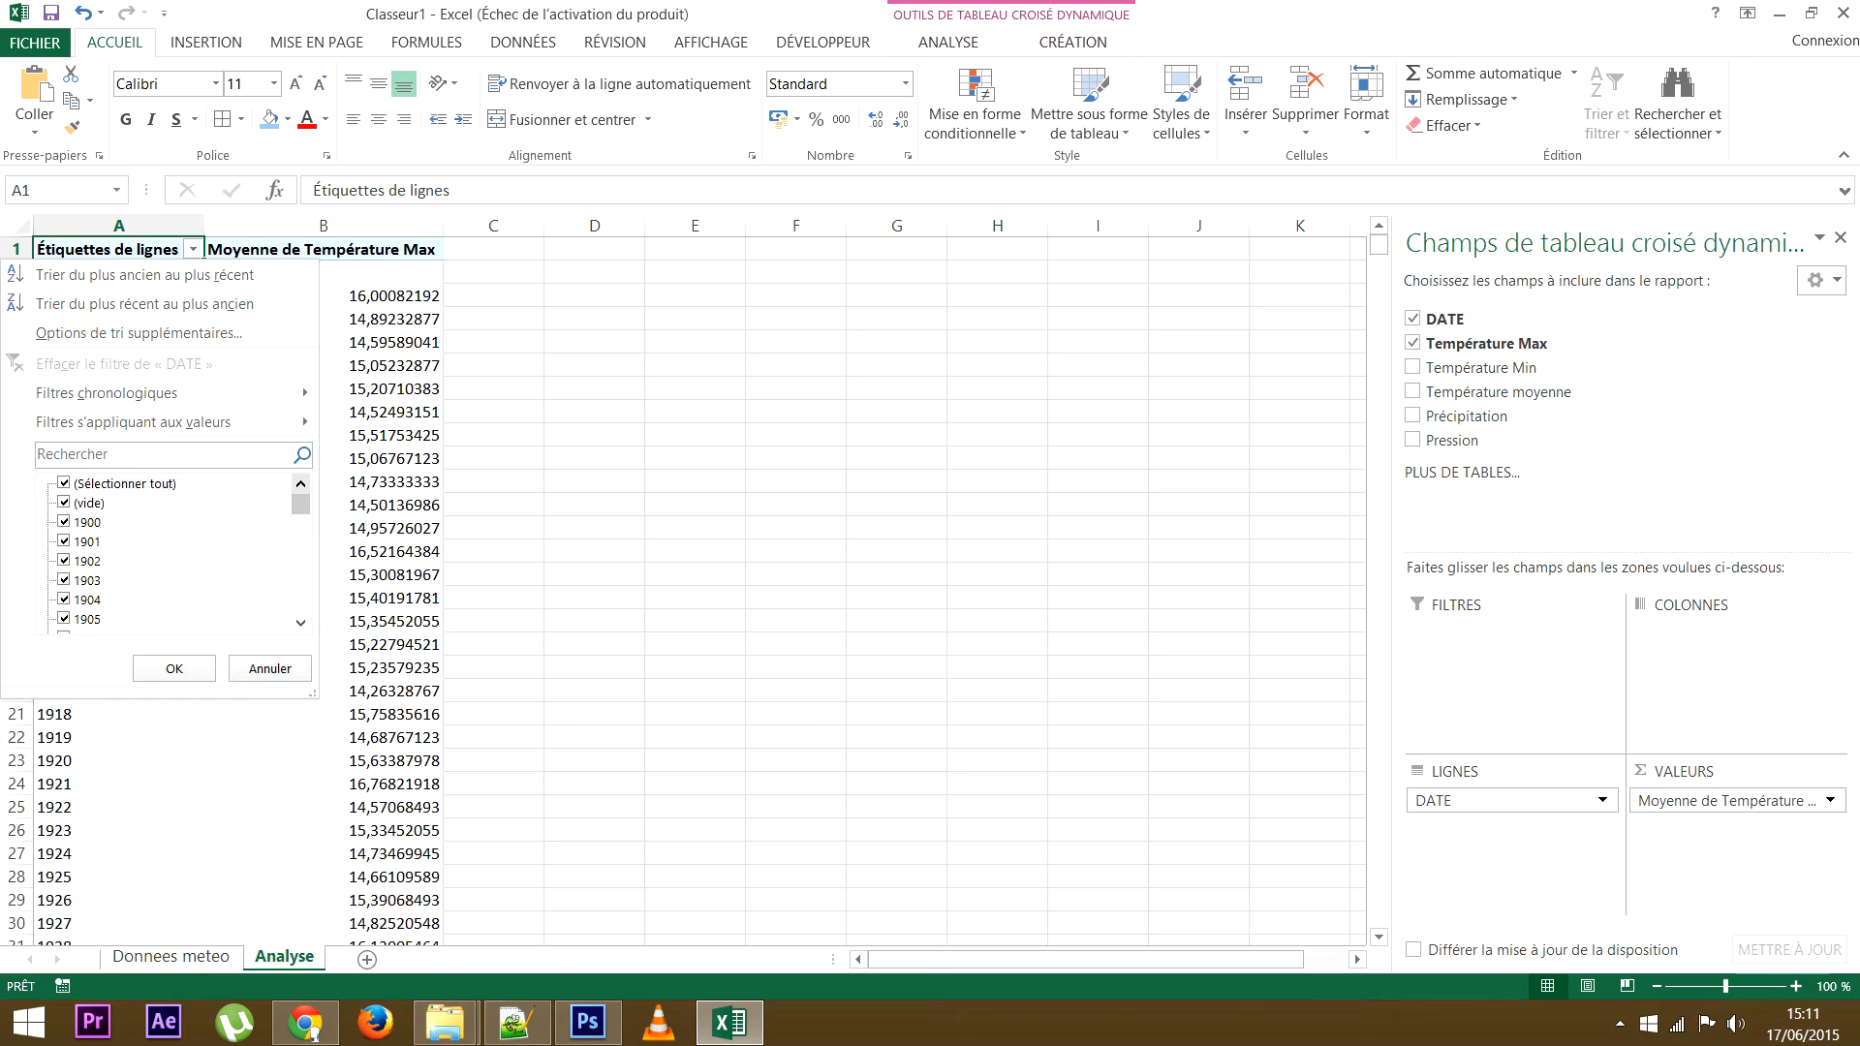
pyautogui.click(64, 503)
pyautogui.click(174, 669)
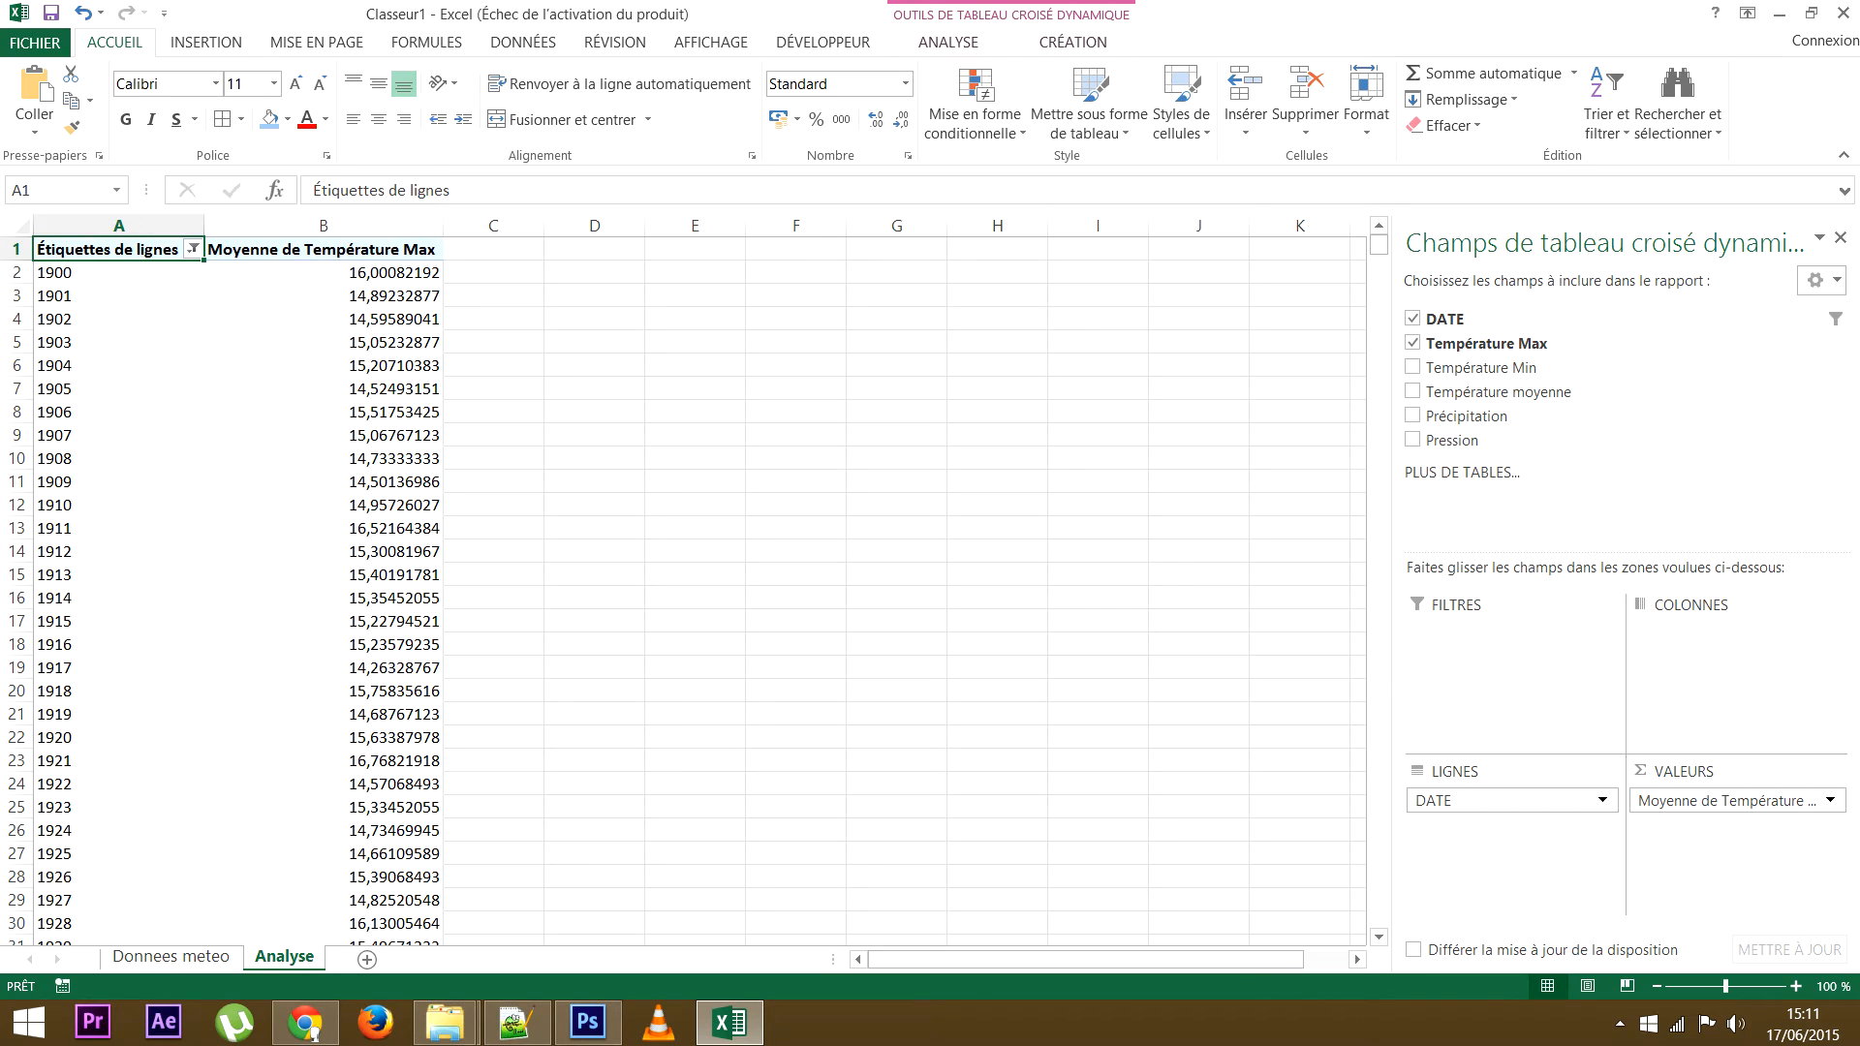
# Filter the DATE row labels to show only the years 1900, 1901 and 1902
pyautogui.click(194, 250)
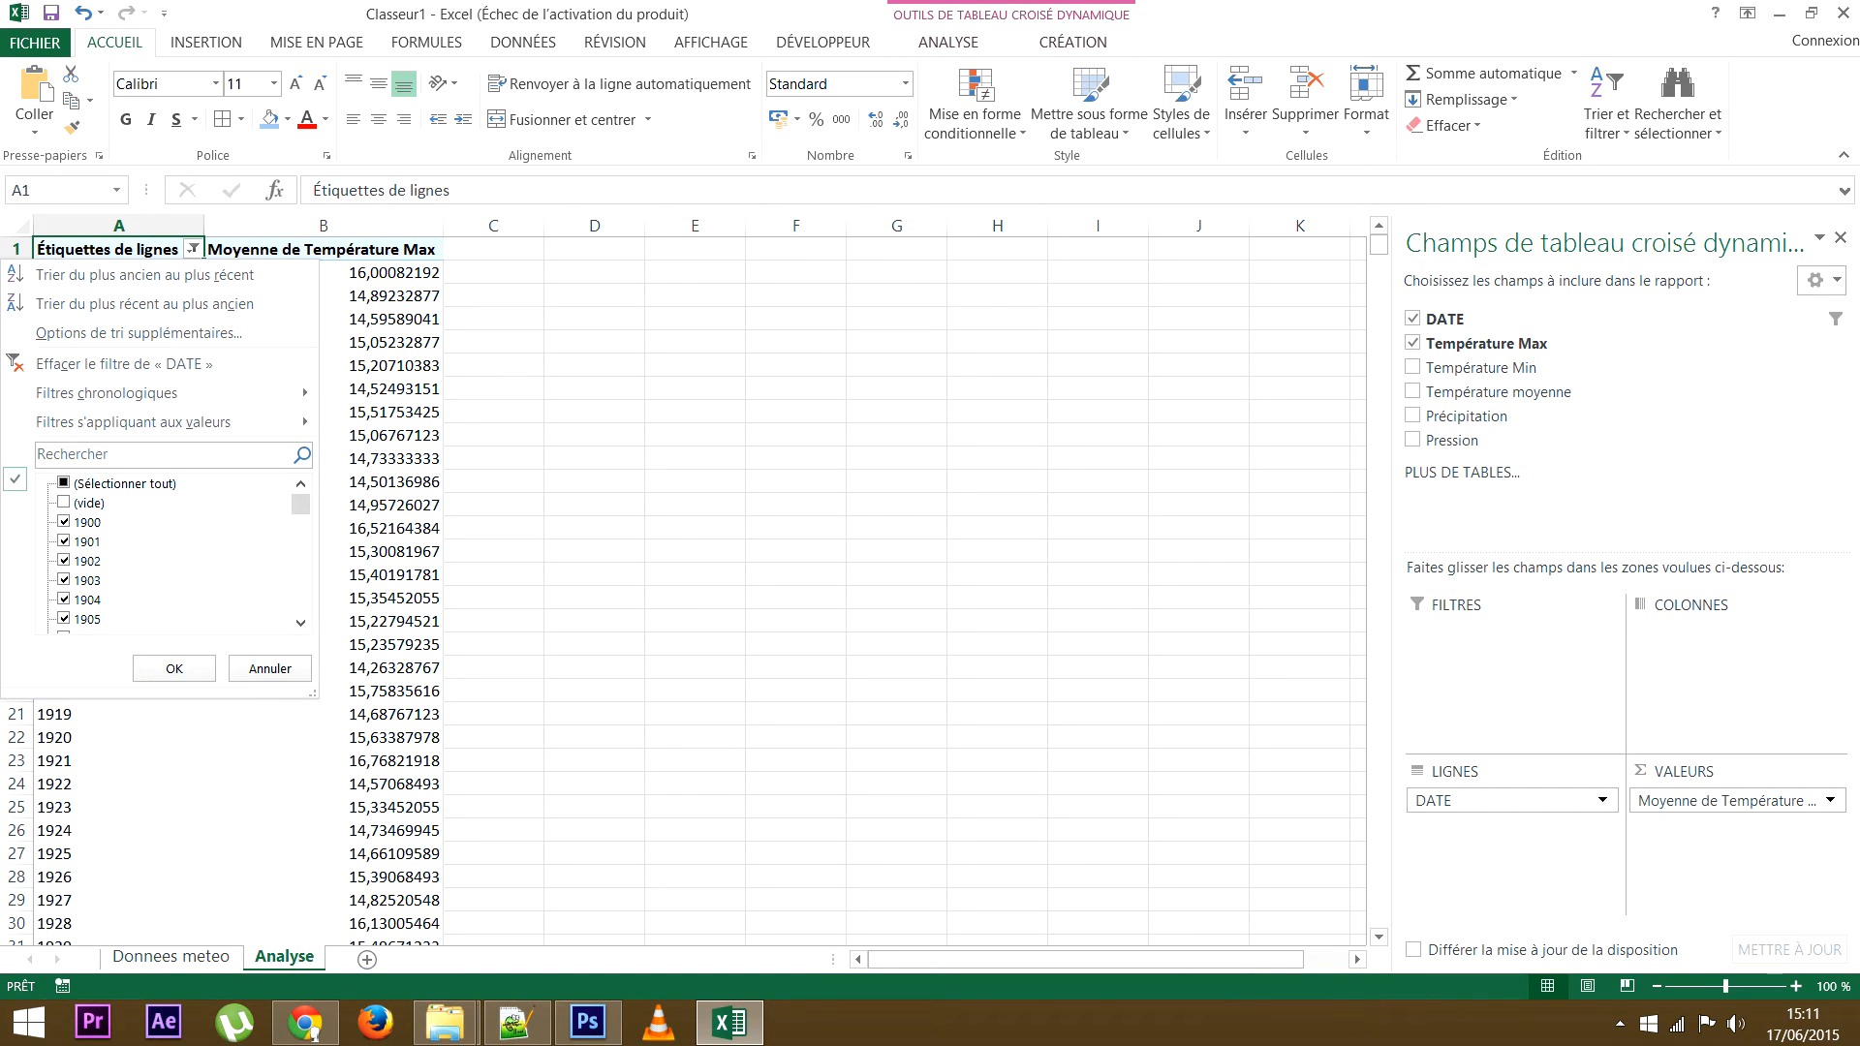
pyautogui.click(64, 484)
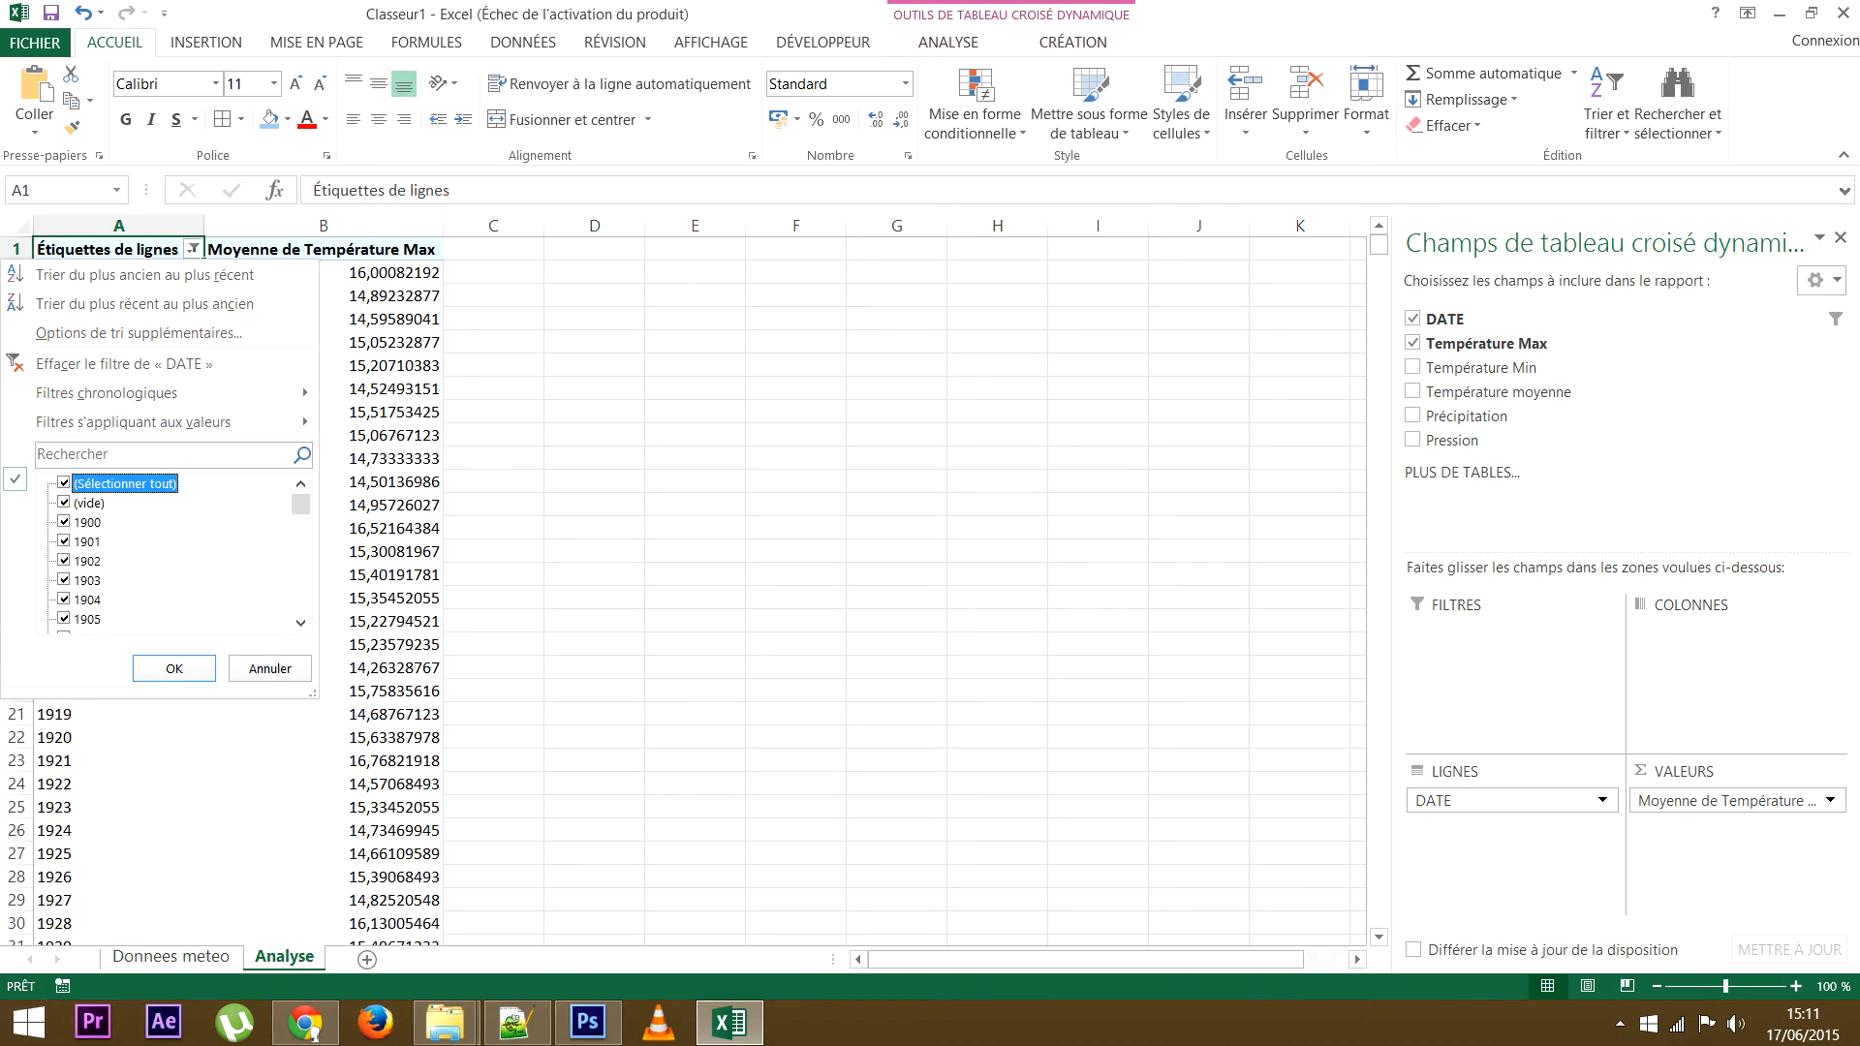
pyautogui.click(63, 484)
pyautogui.press('Down')
pyautogui.press('space')
pyautogui.press('Down')
pyautogui.press('space')
pyautogui.press('Down')
pyautogui.press('space')
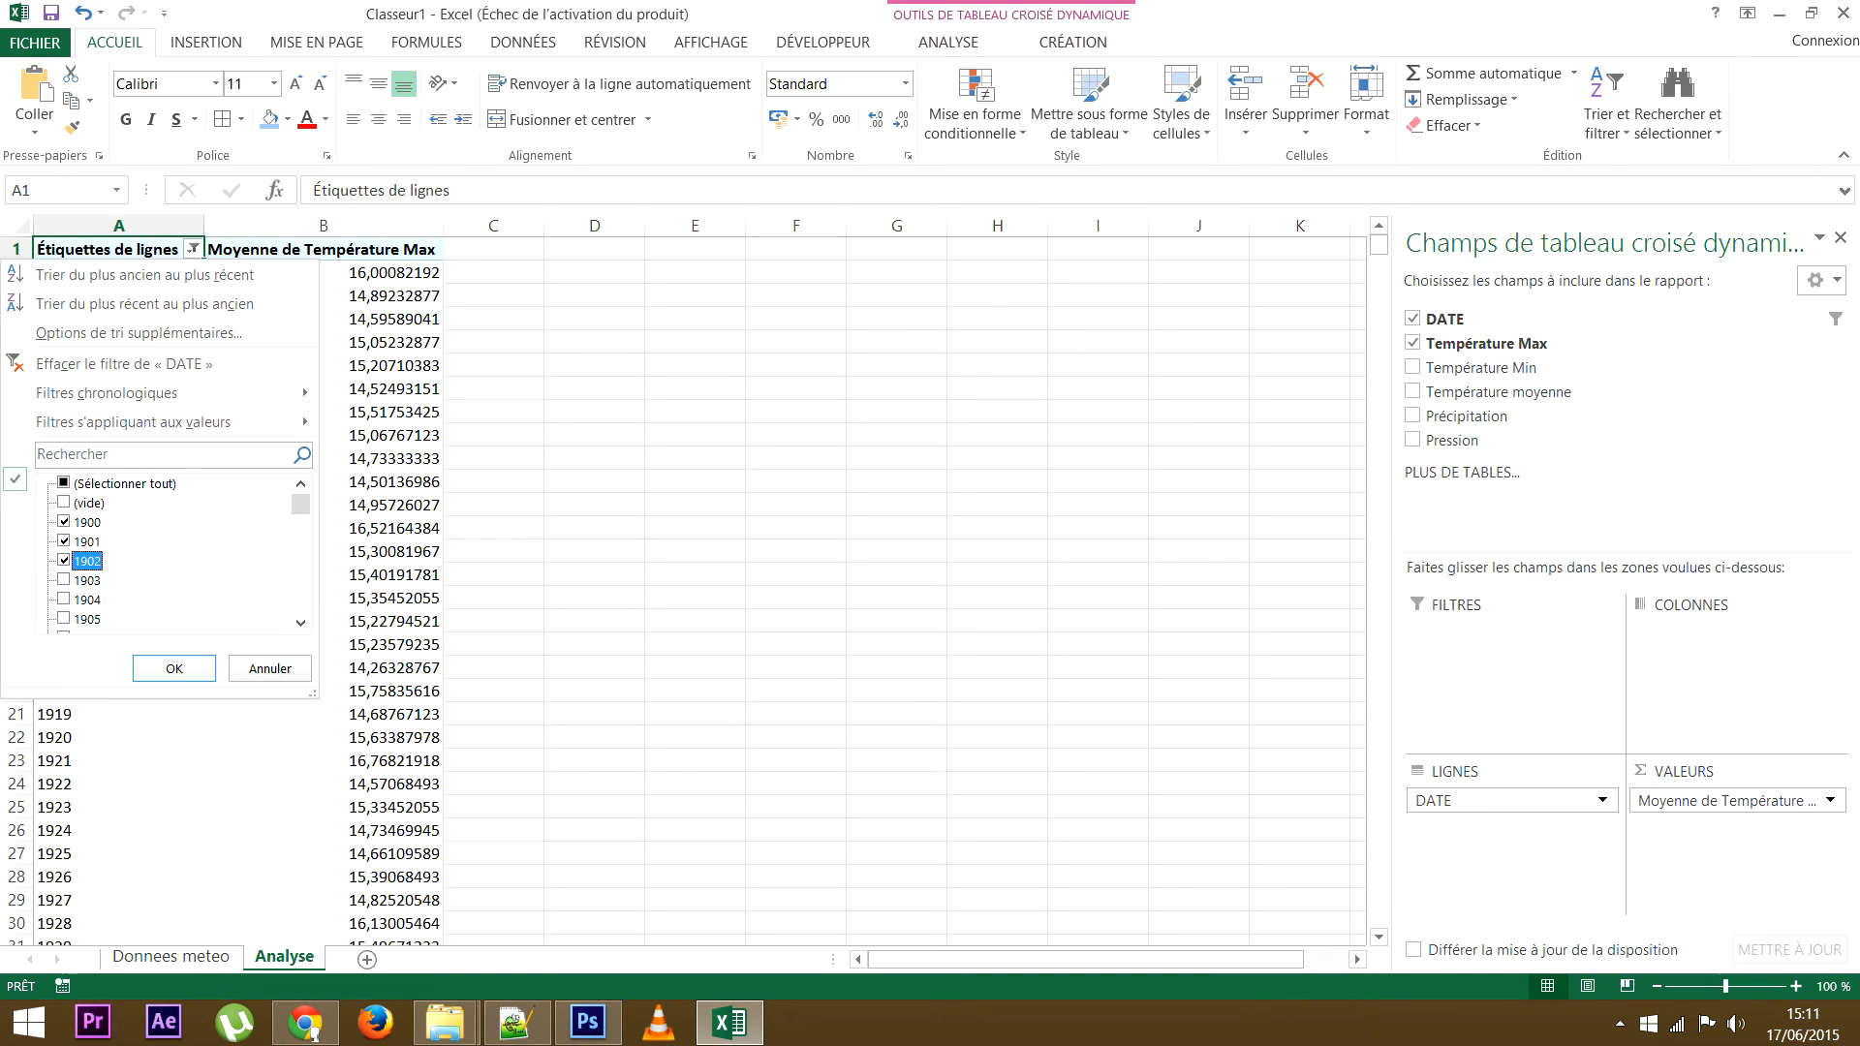
pyautogui.press('Tab')
pyautogui.press('Return')
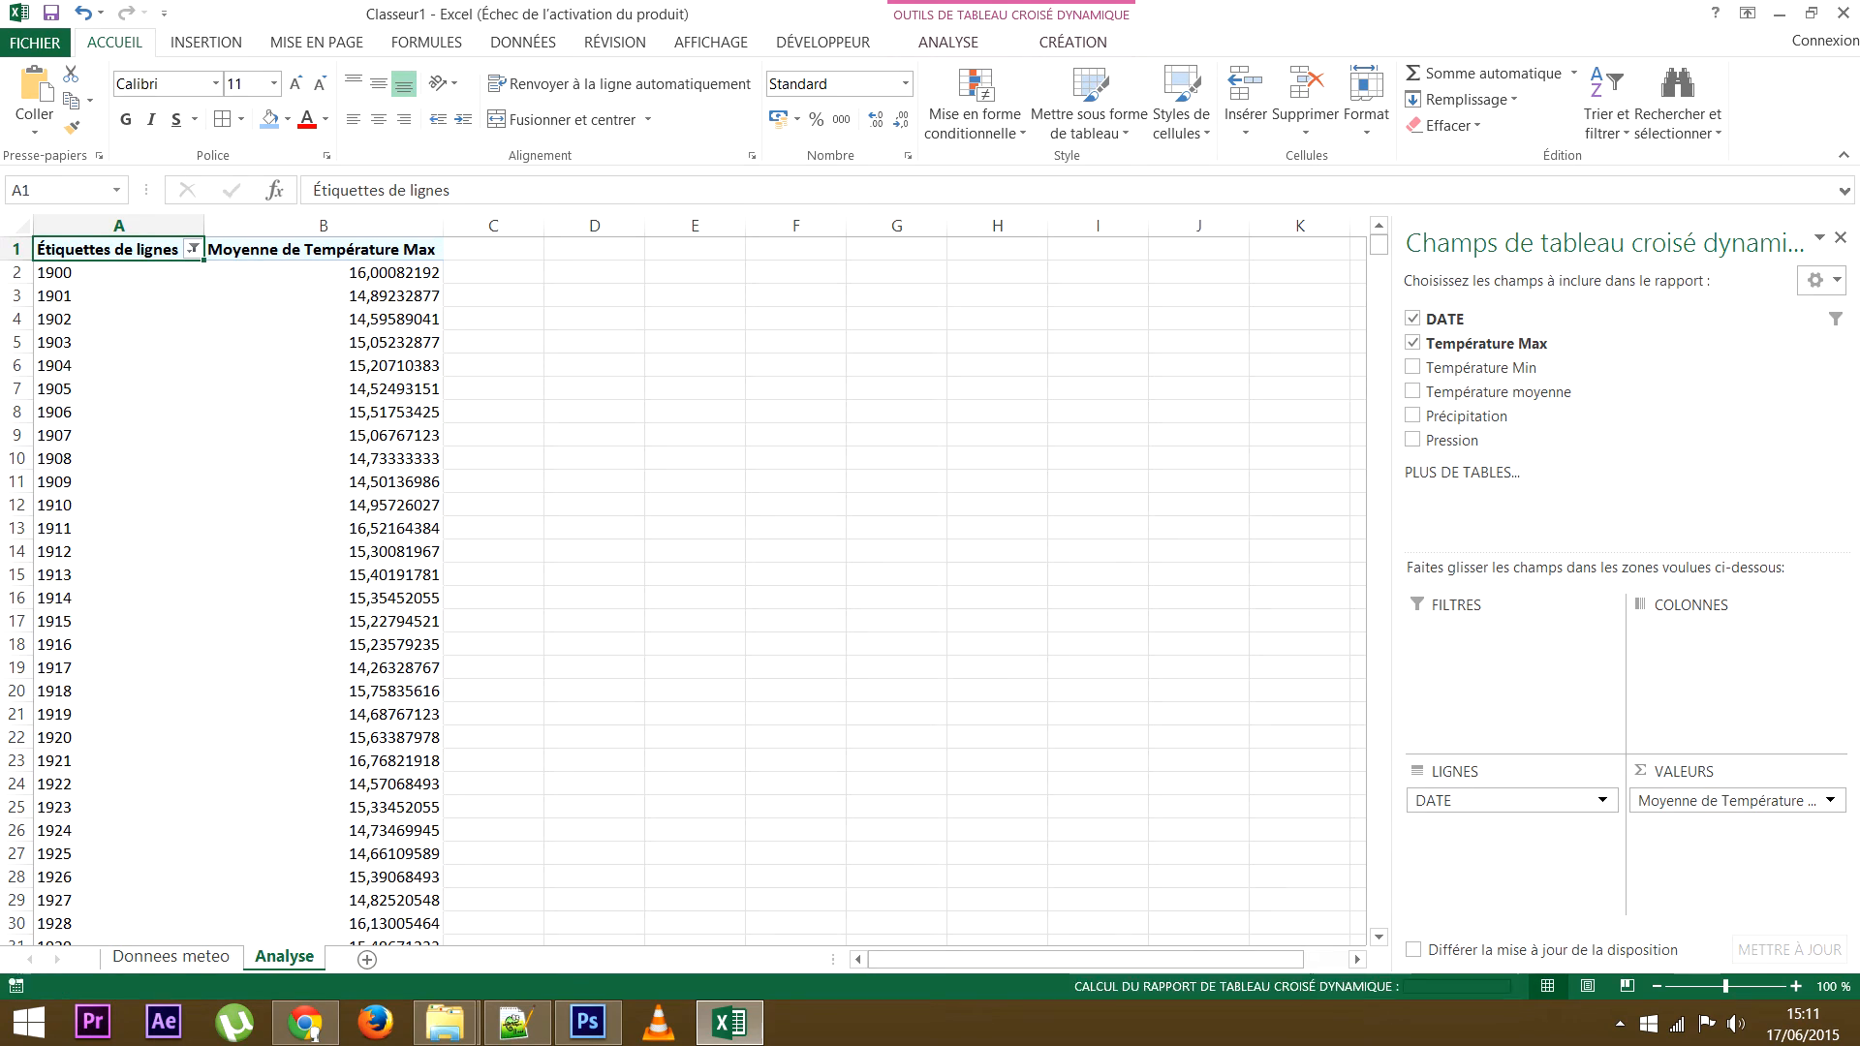
# Reselect all years in the DATE row label filter, leaving out only the (vide) entry
pyautogui.click(194, 248)
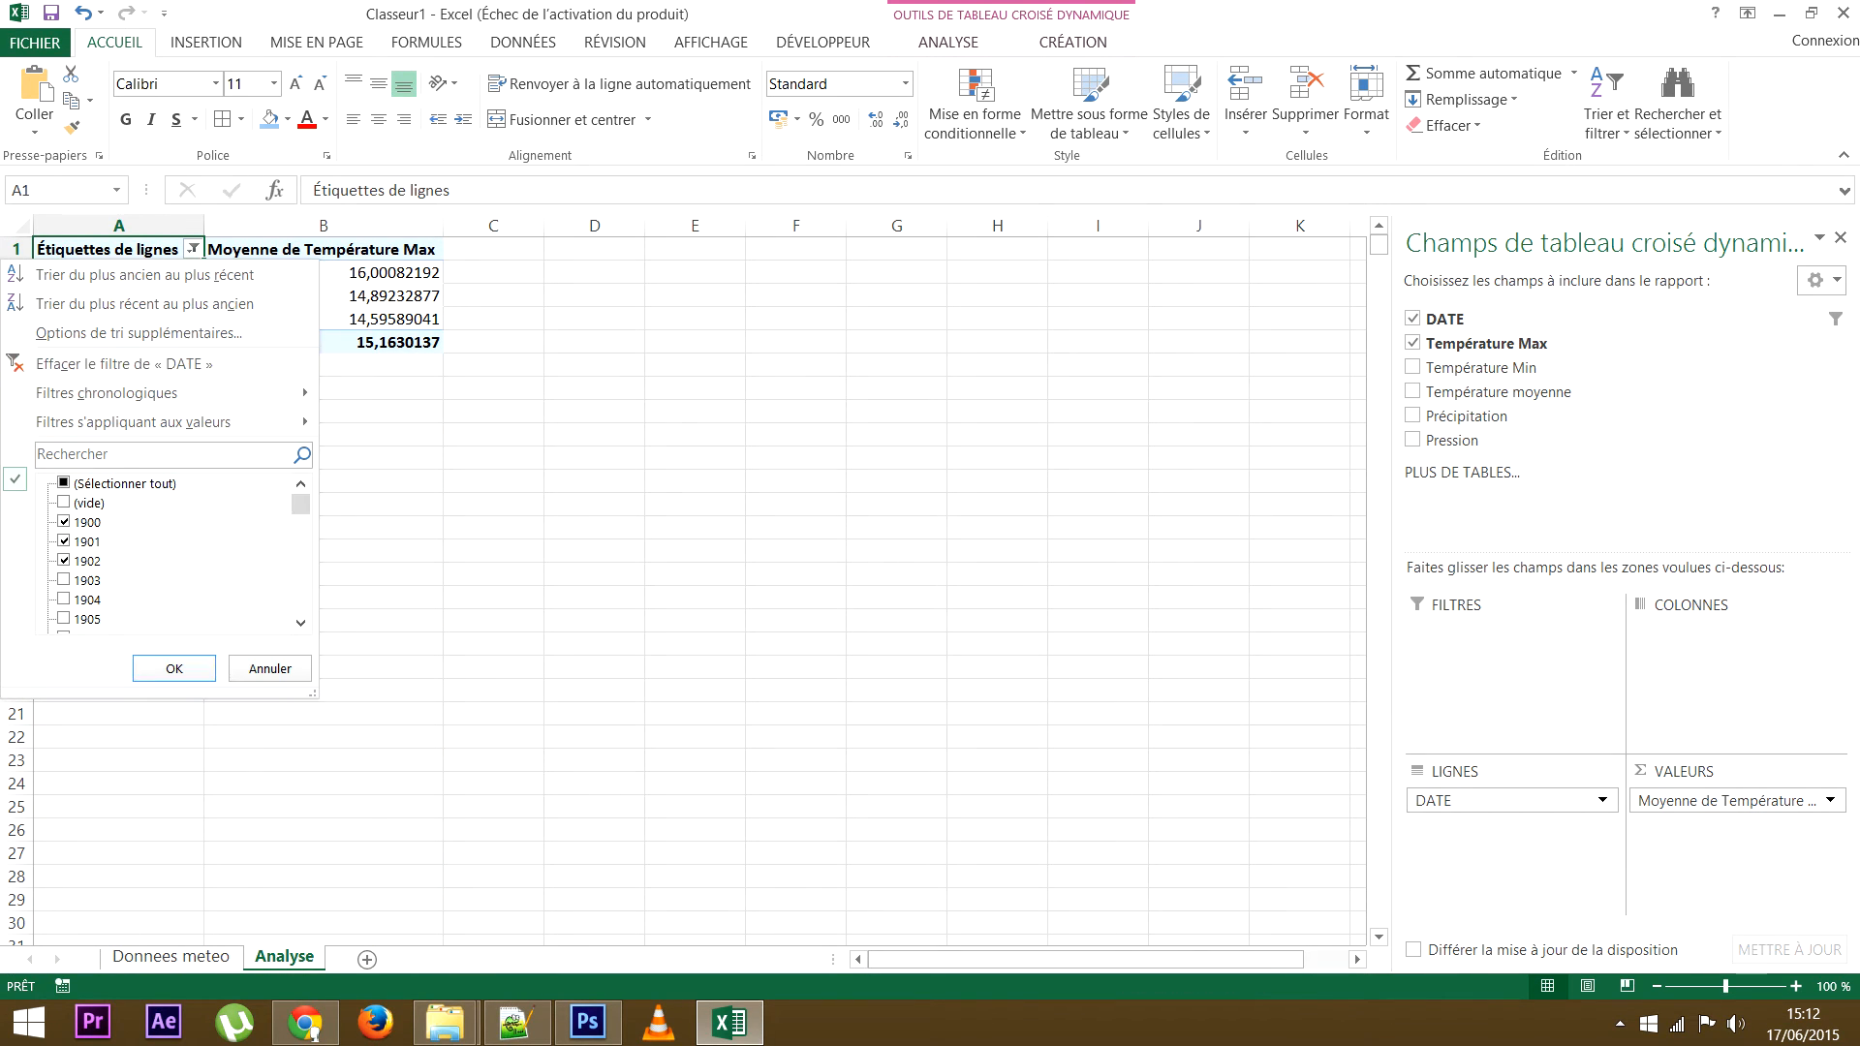
pyautogui.press('space')
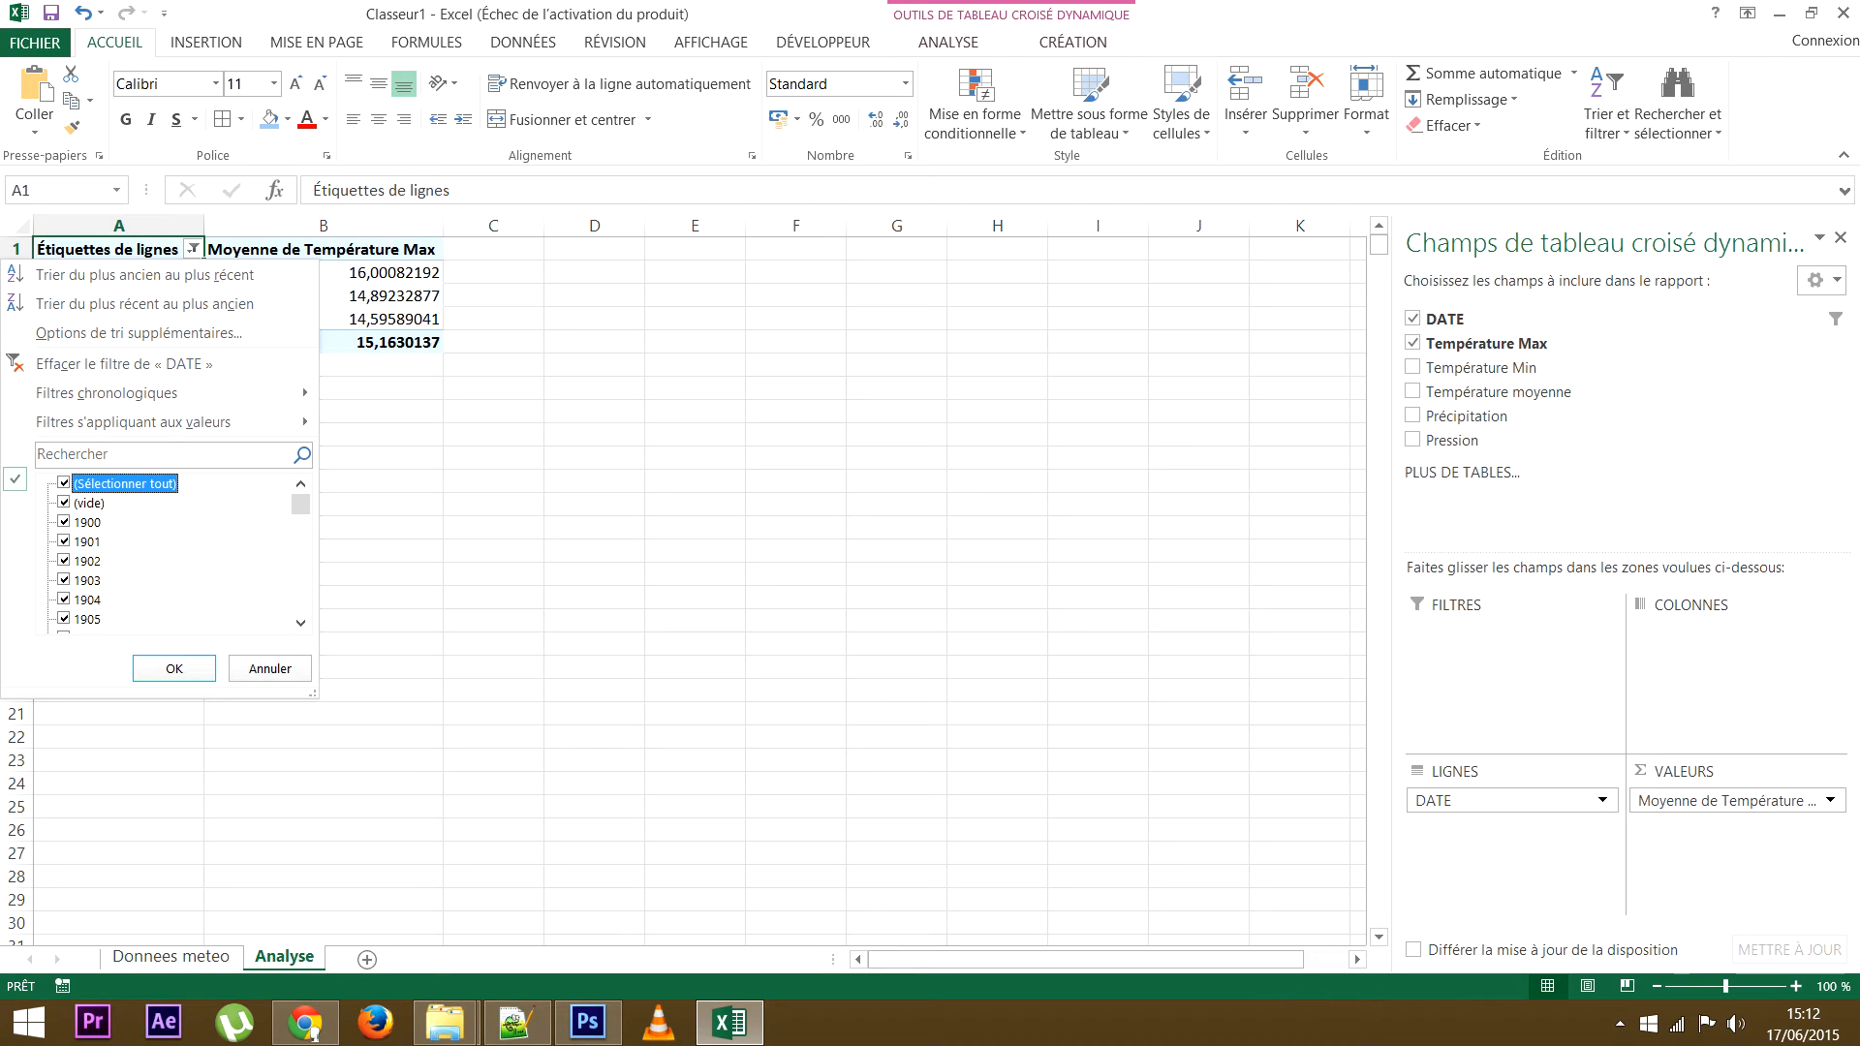
pyautogui.press('Down')
pyautogui.press('space')
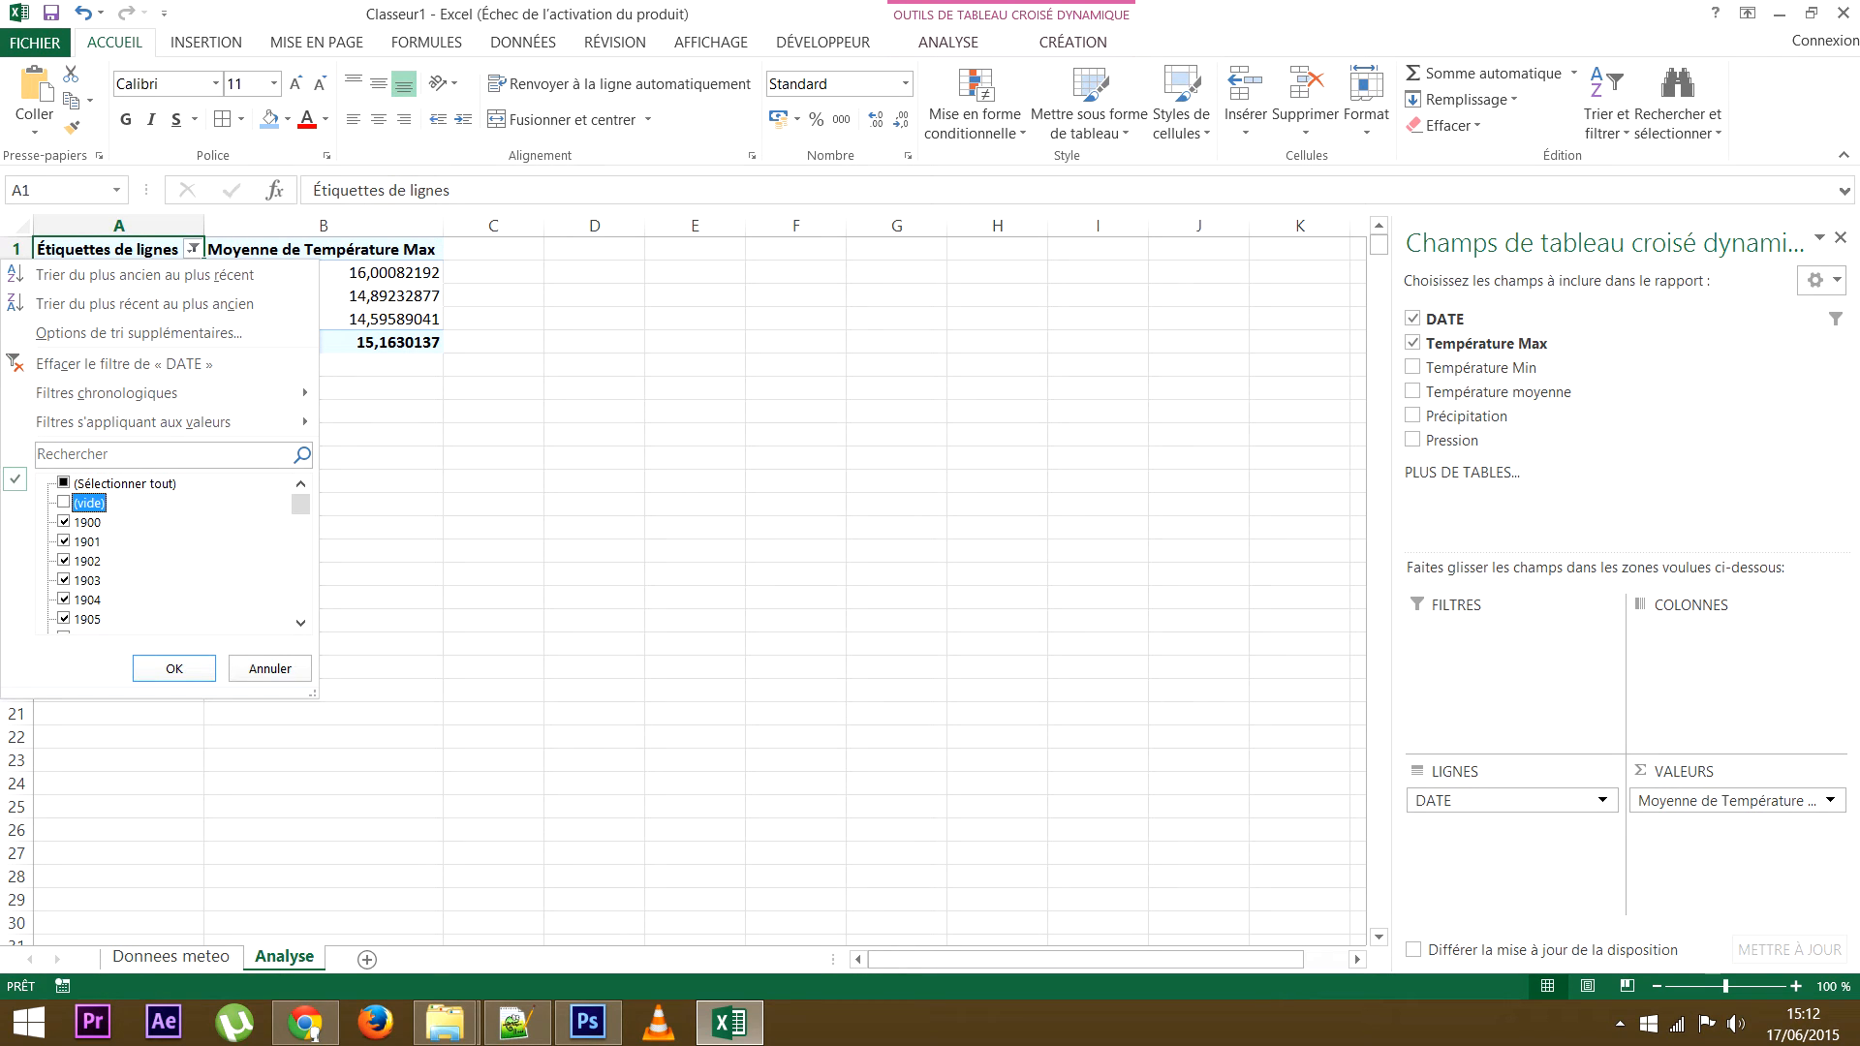
pyautogui.press('Return')
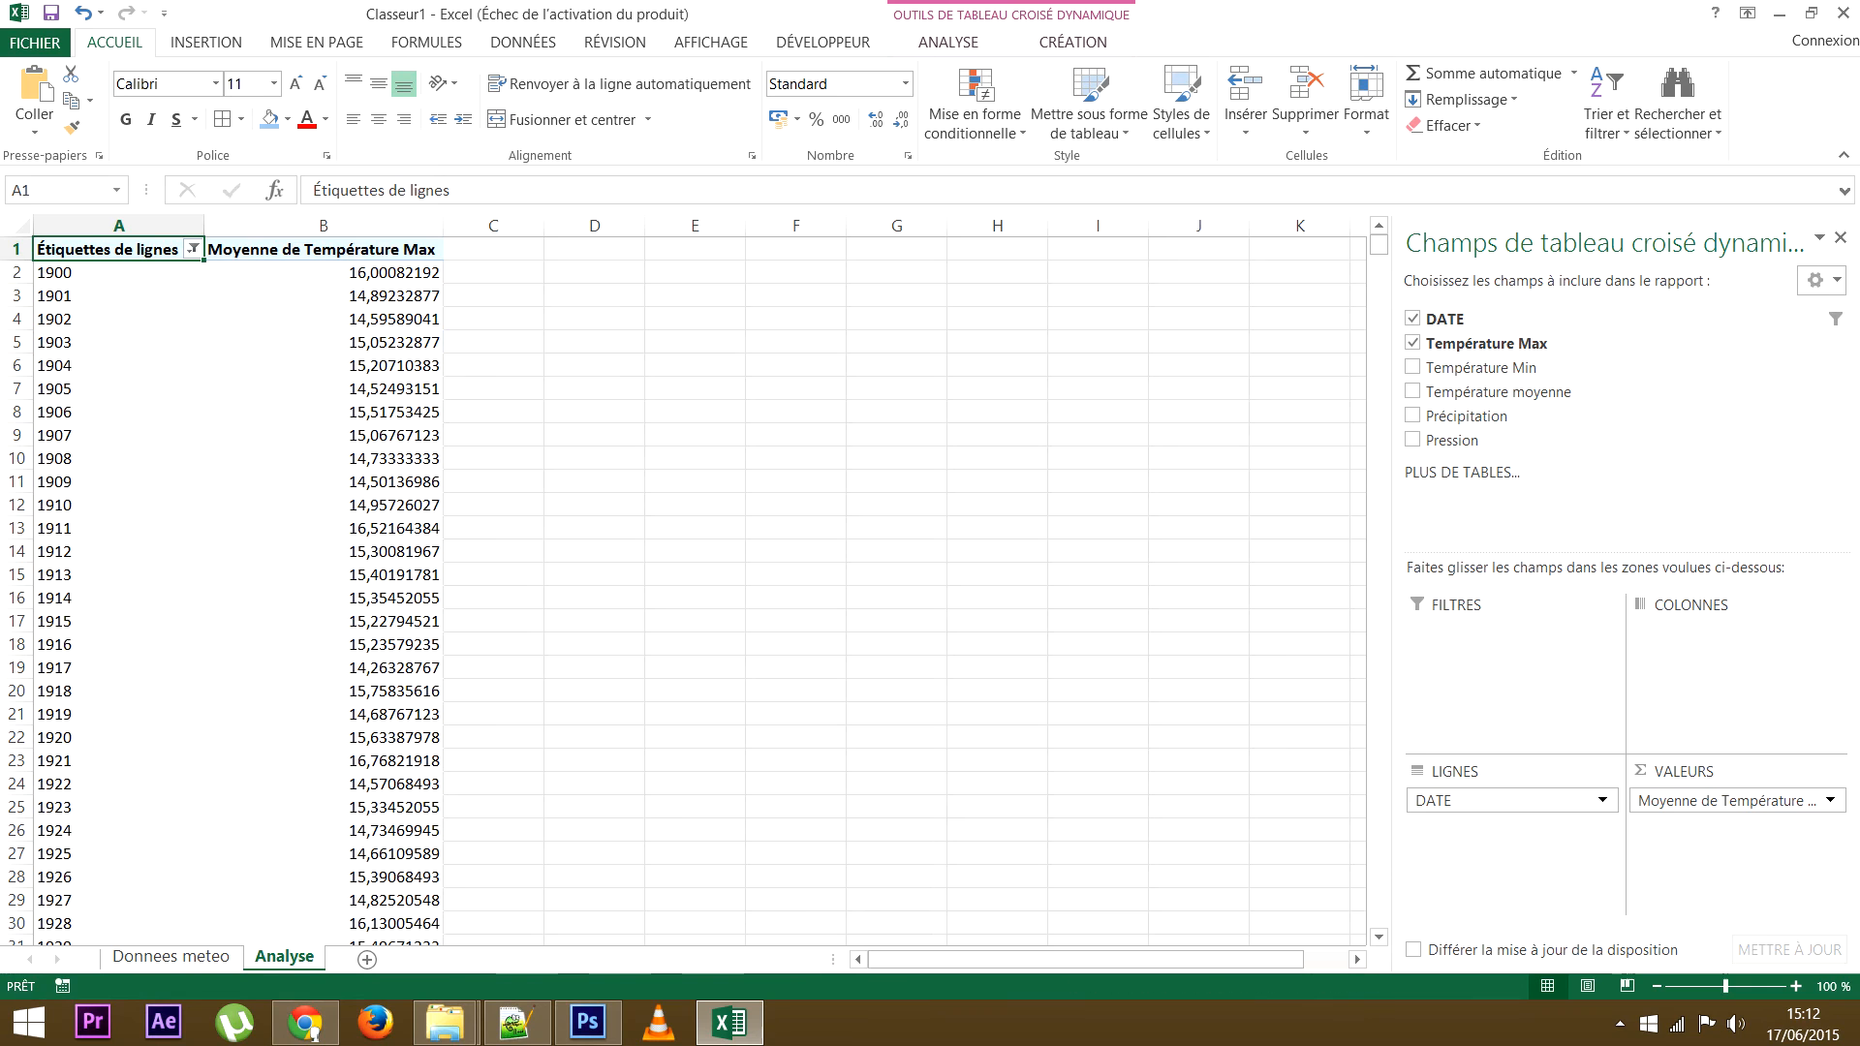
# Try sorting the year labels from most recent to oldest, and sort them back from oldest to most recent
pyautogui.hotkey('alt', 'Down')
pyautogui.press('Down')
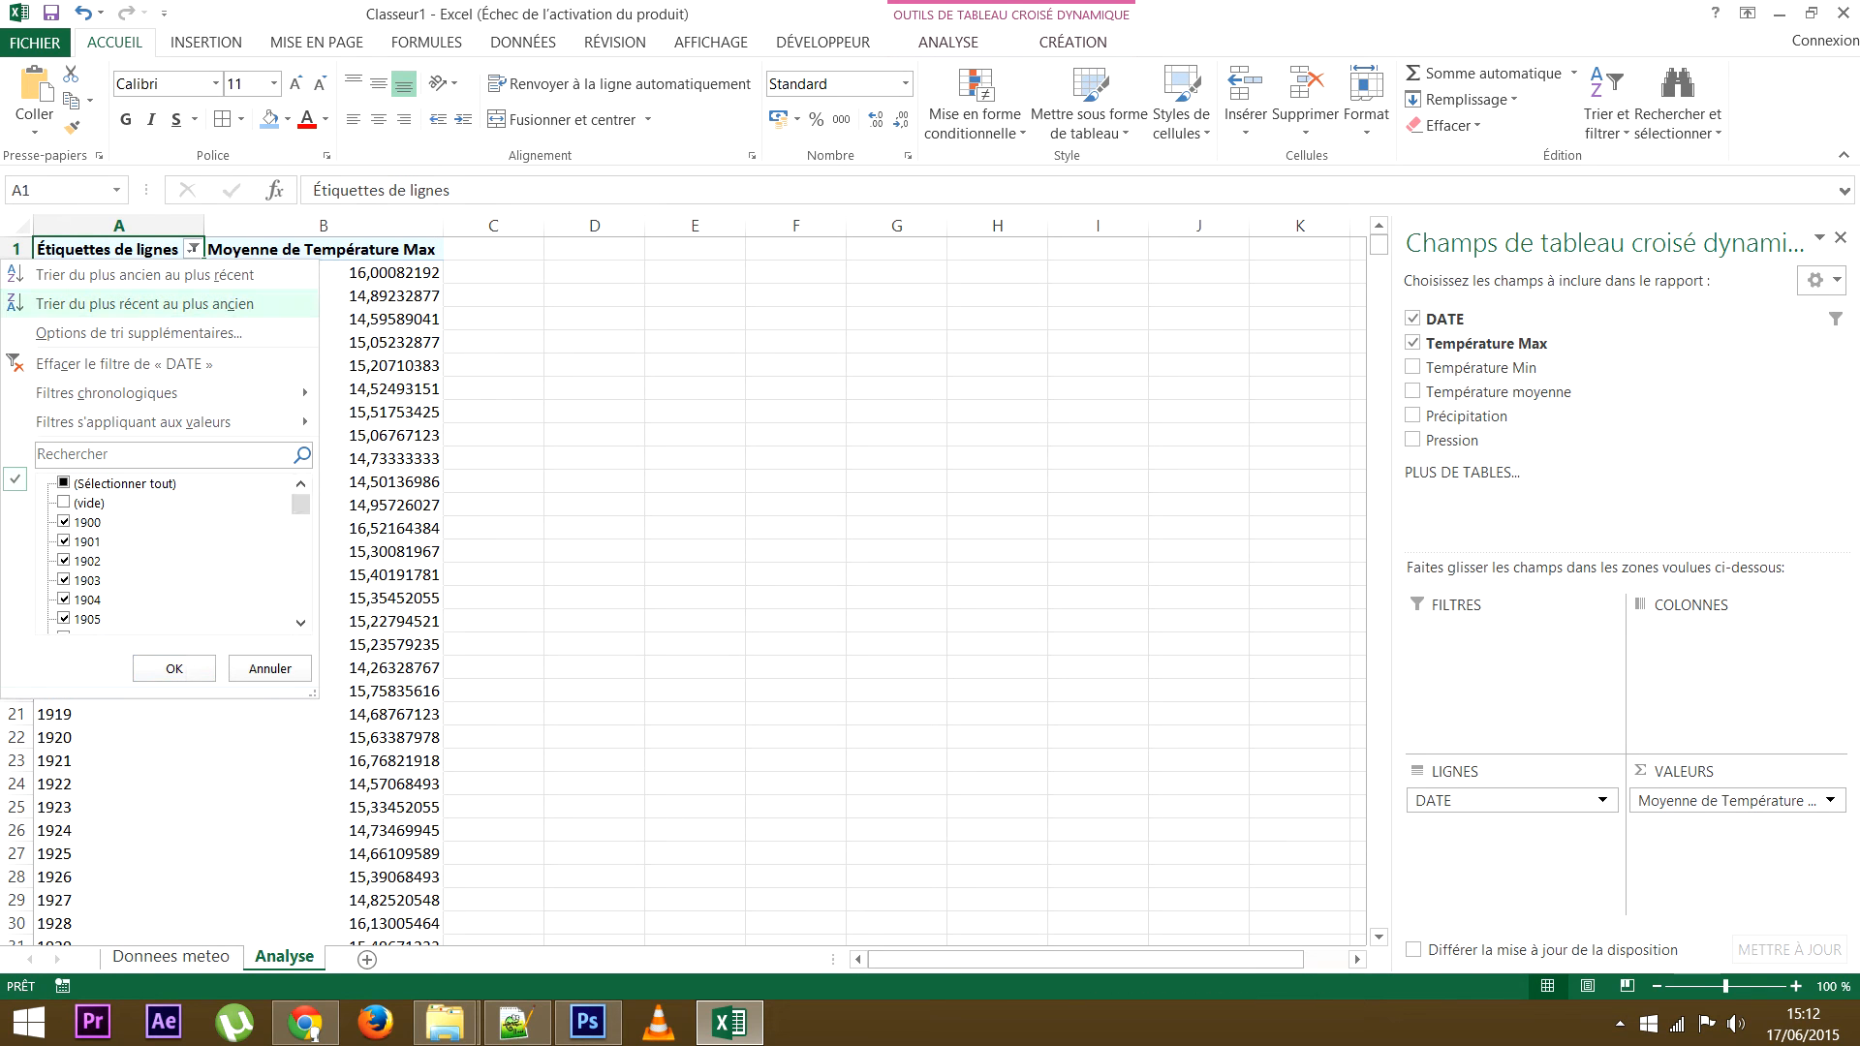
pyautogui.press('Up')
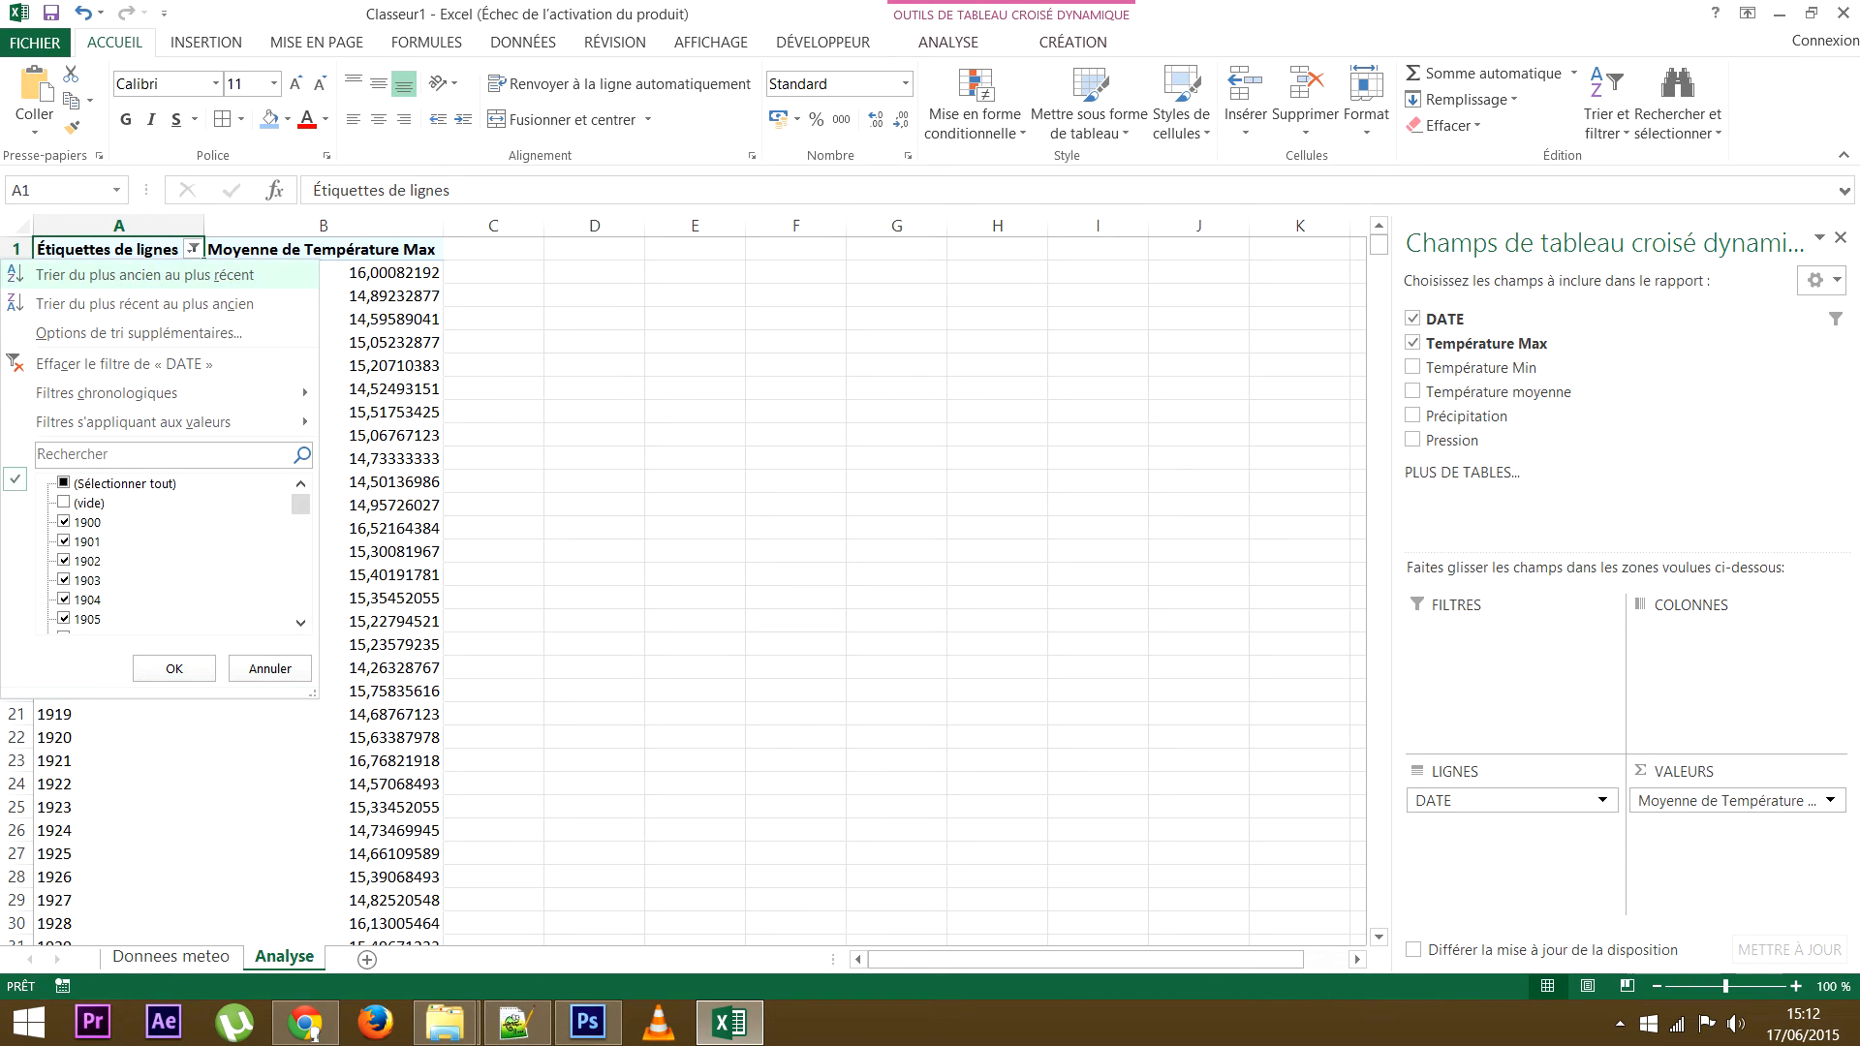
pyautogui.press('Down')
pyautogui.press('Return')
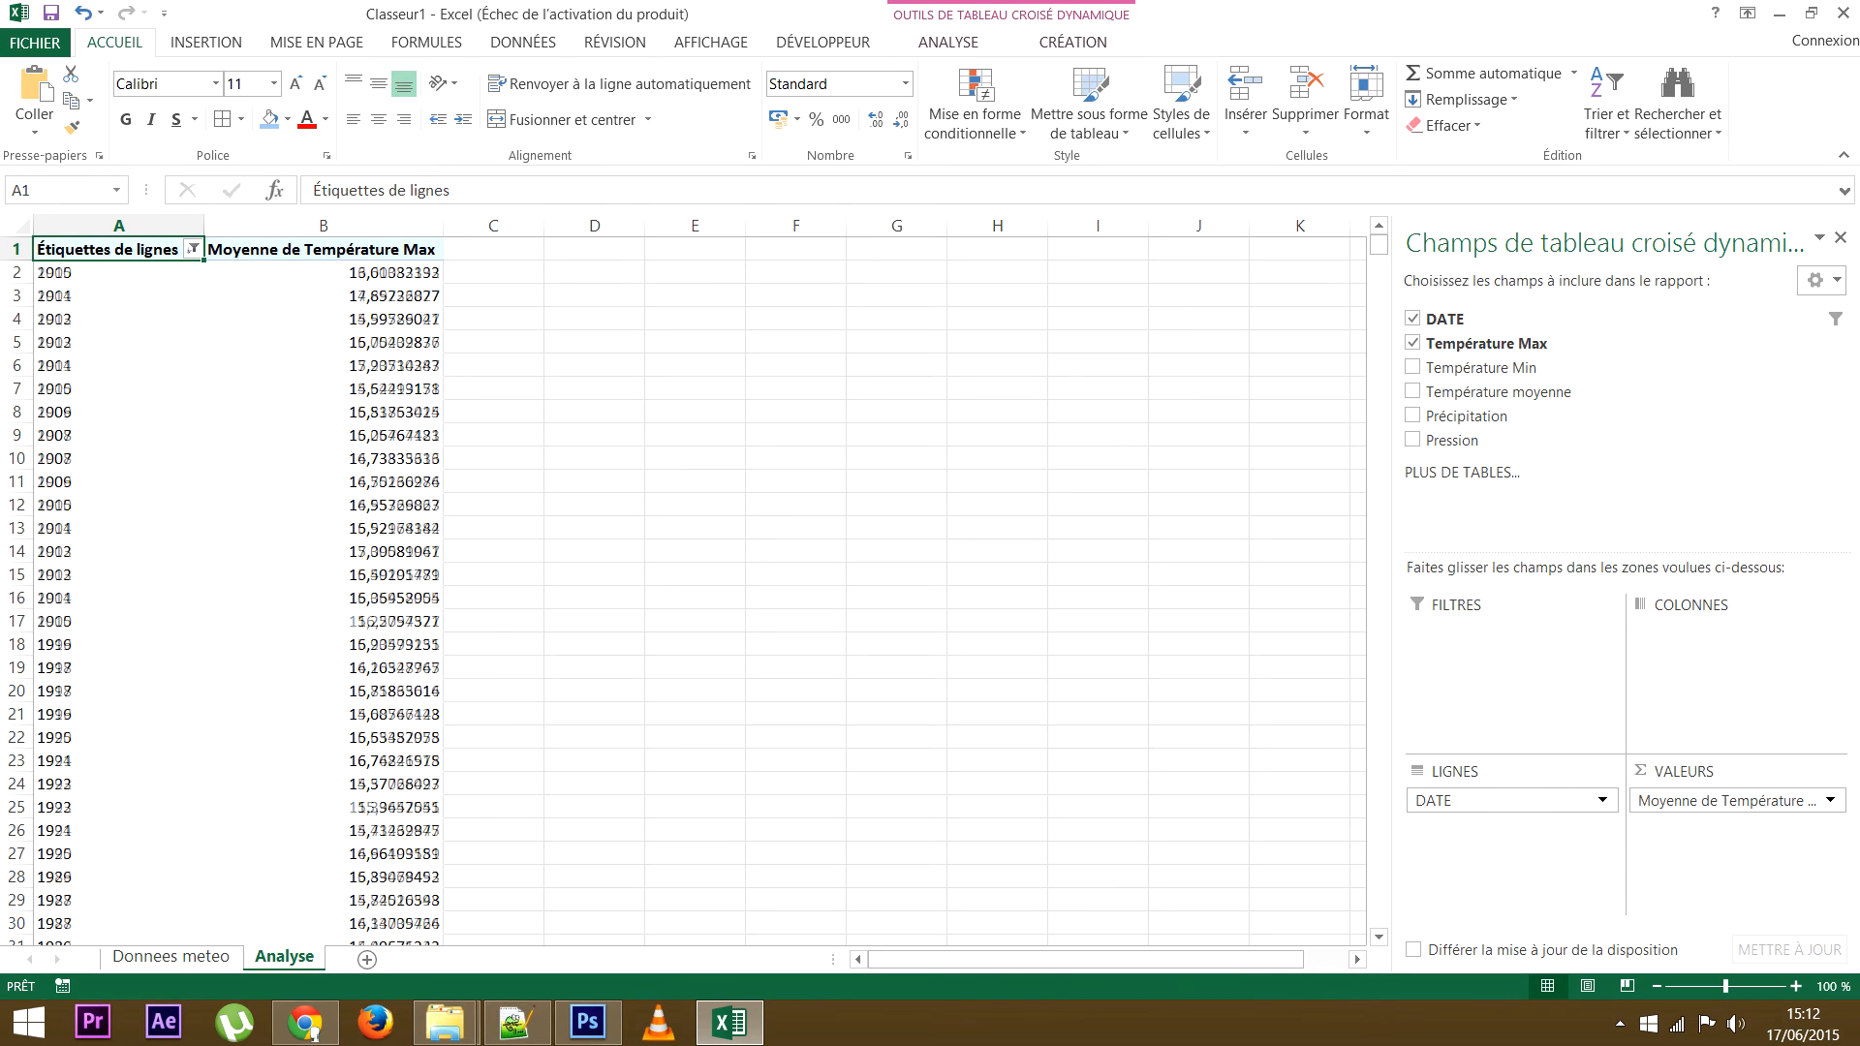
pyautogui.hotkey('alt', 'Down')
pyautogui.press('Return')
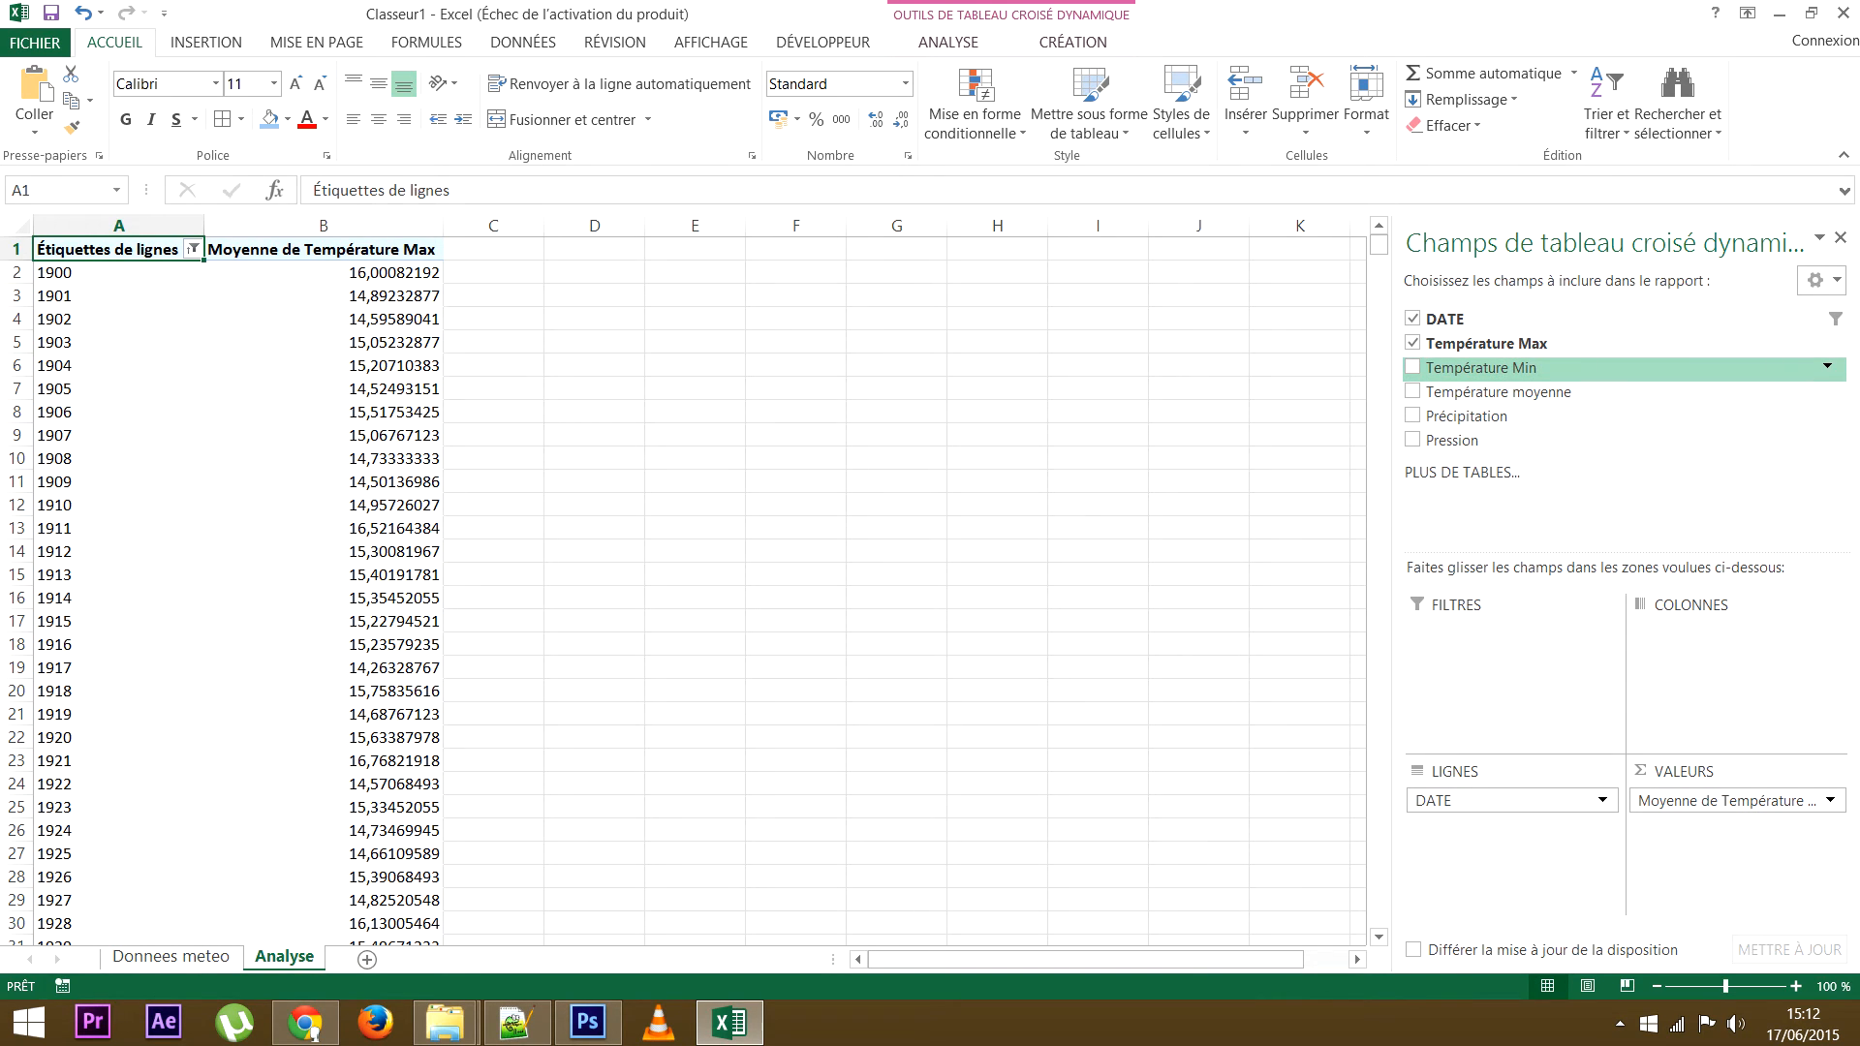
# Add the Température Min field to the pivot table values and summarize it by Moyenne
pyautogui.moveTo(1482, 368); pyautogui.dragTo(1733, 831)
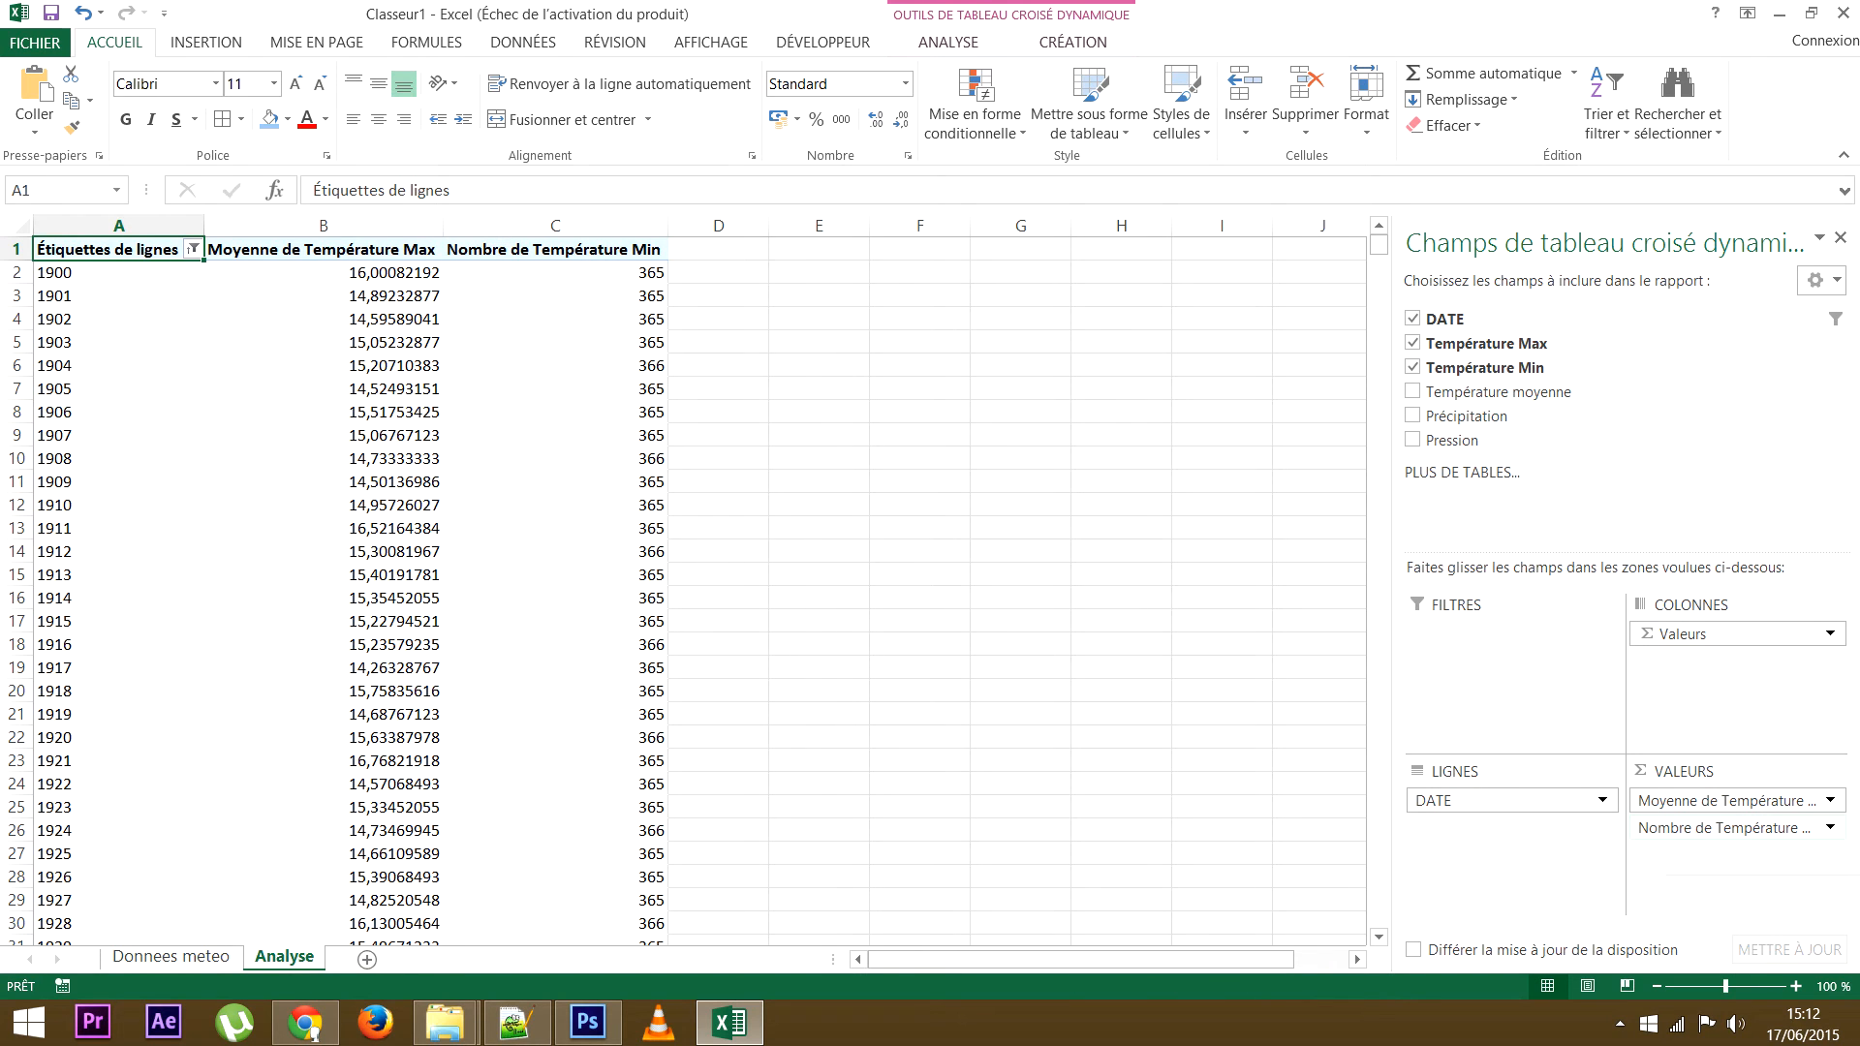
pyautogui.click(1724, 827)
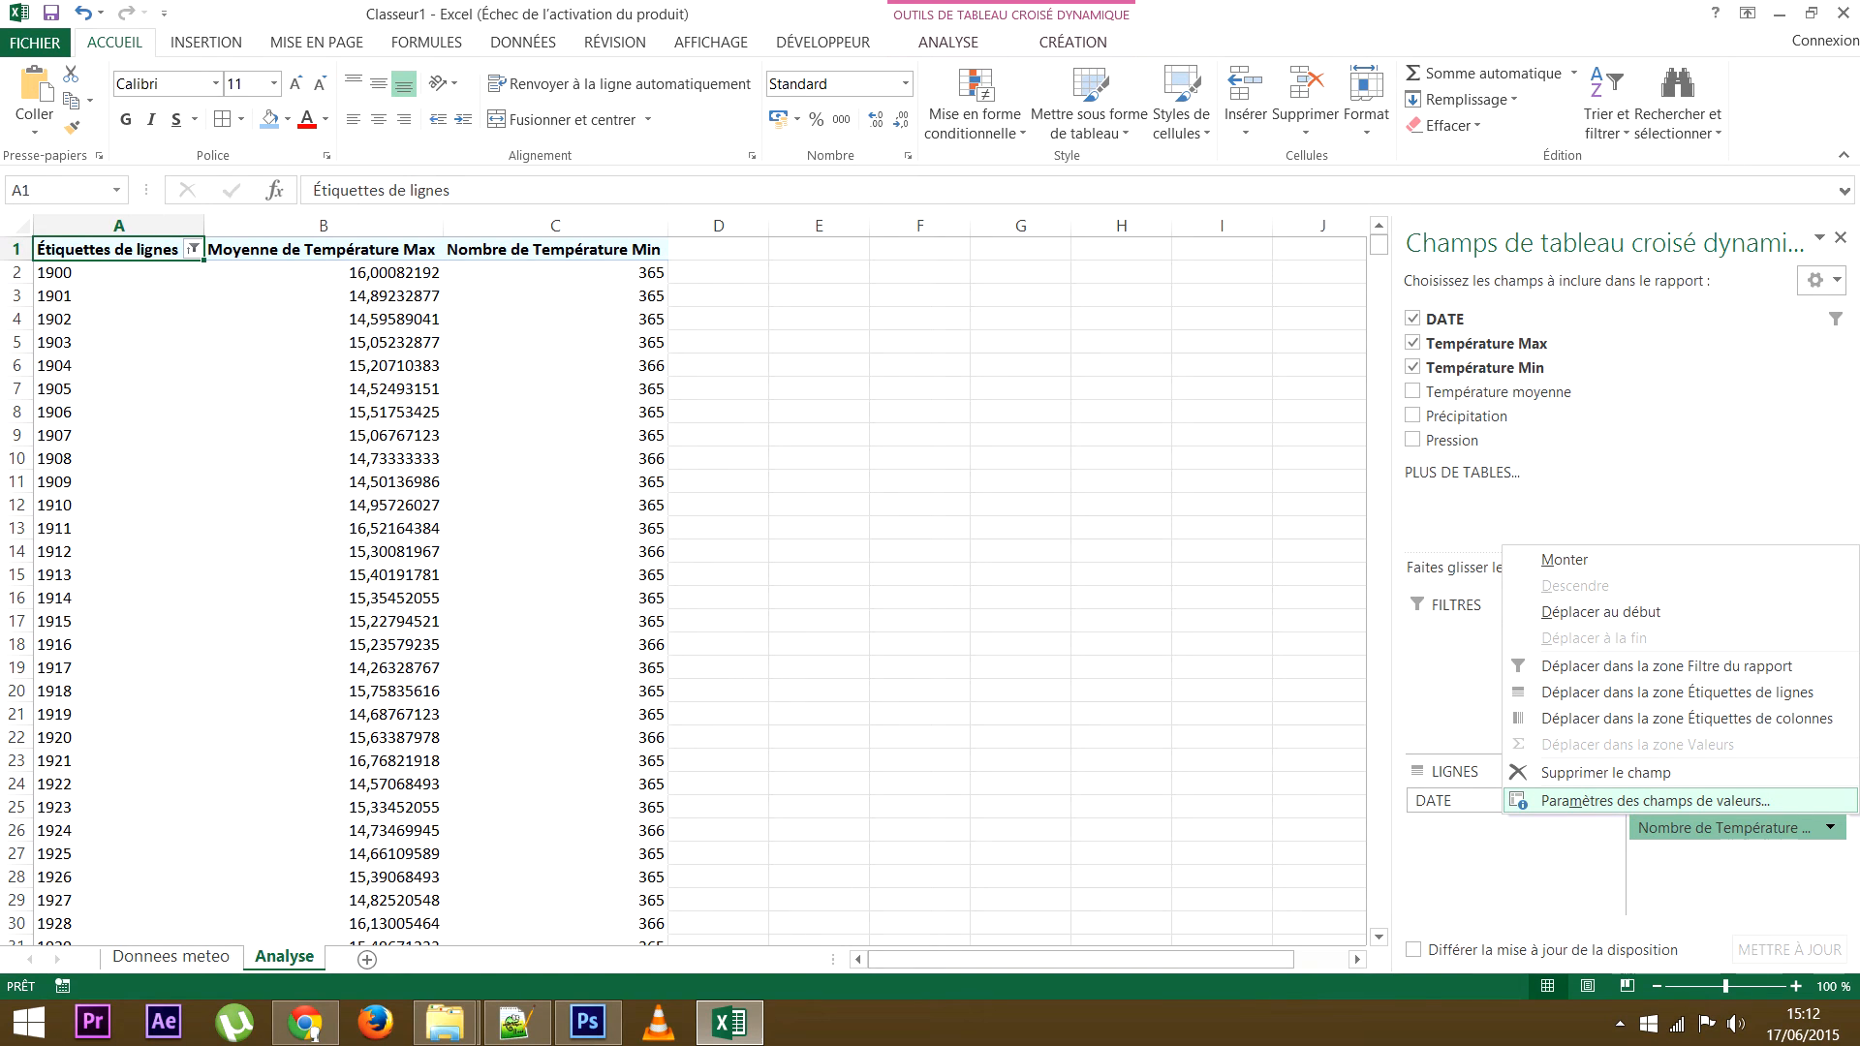
pyautogui.click(1829, 828)
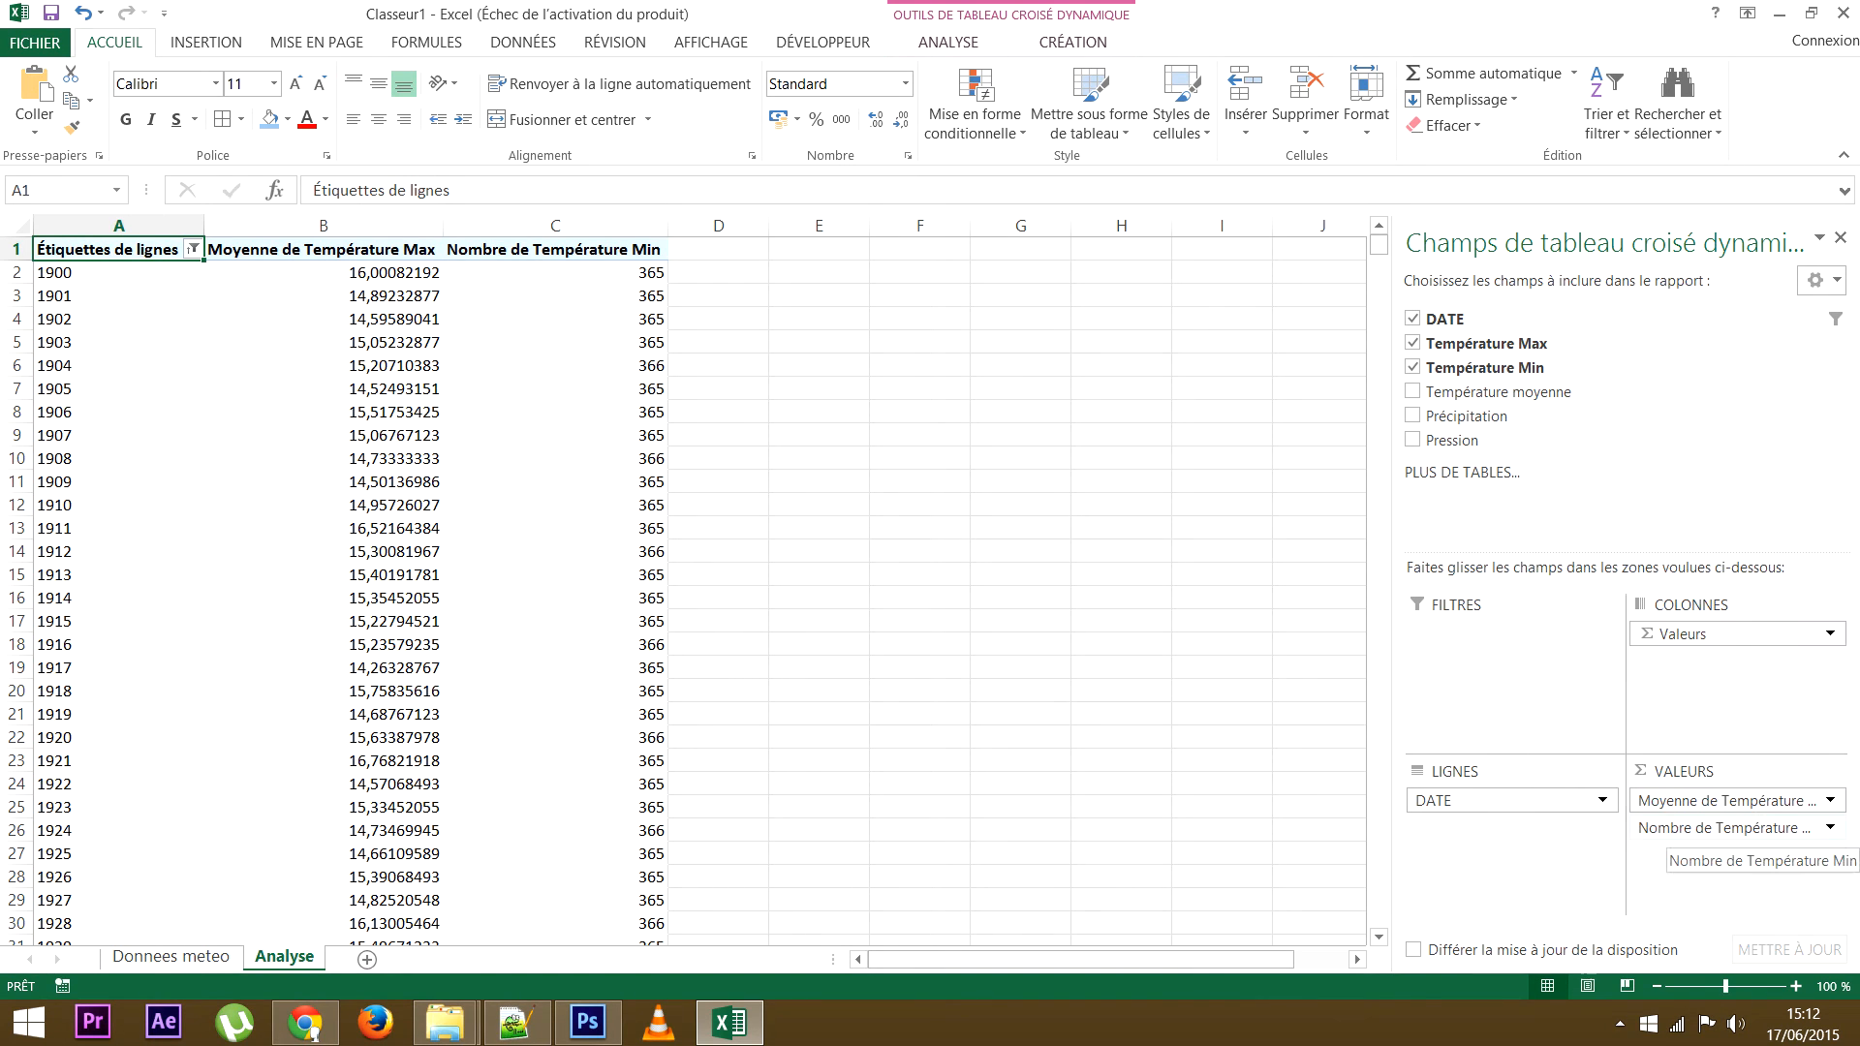
pyautogui.click(1829, 828)
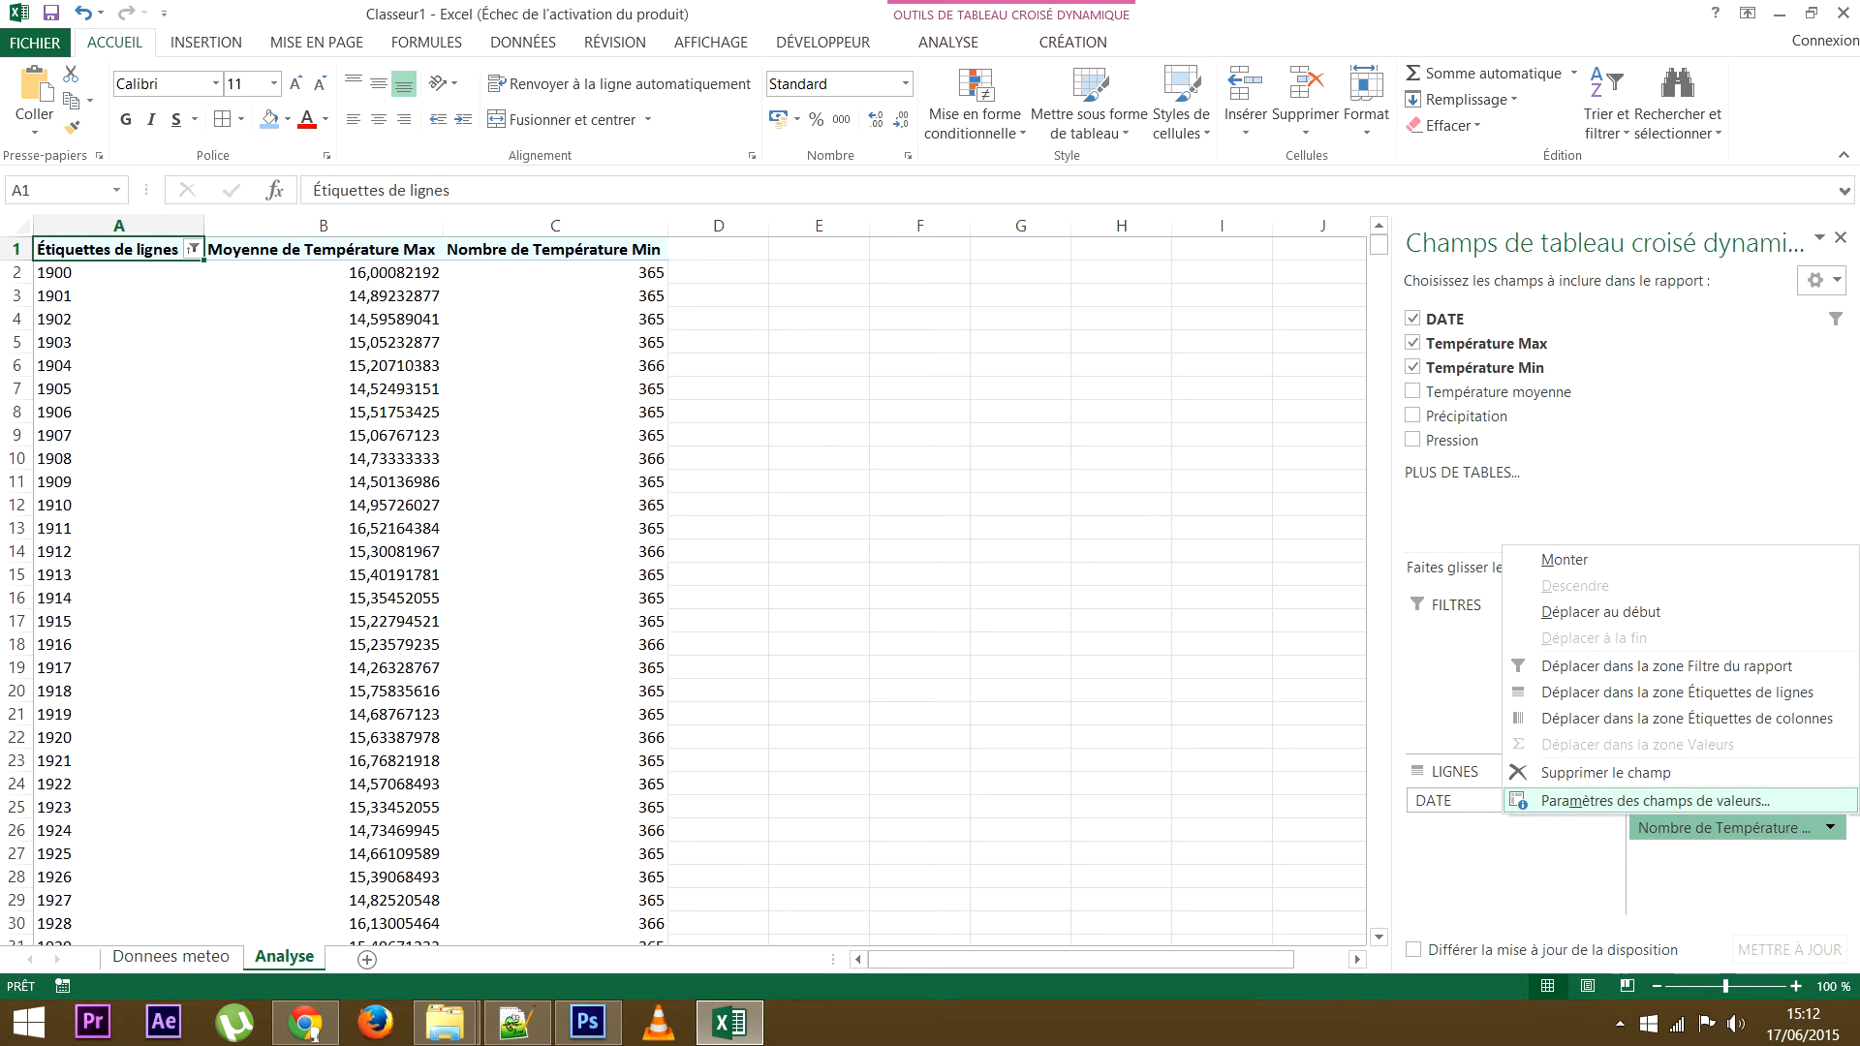
pyautogui.click(1656, 801)
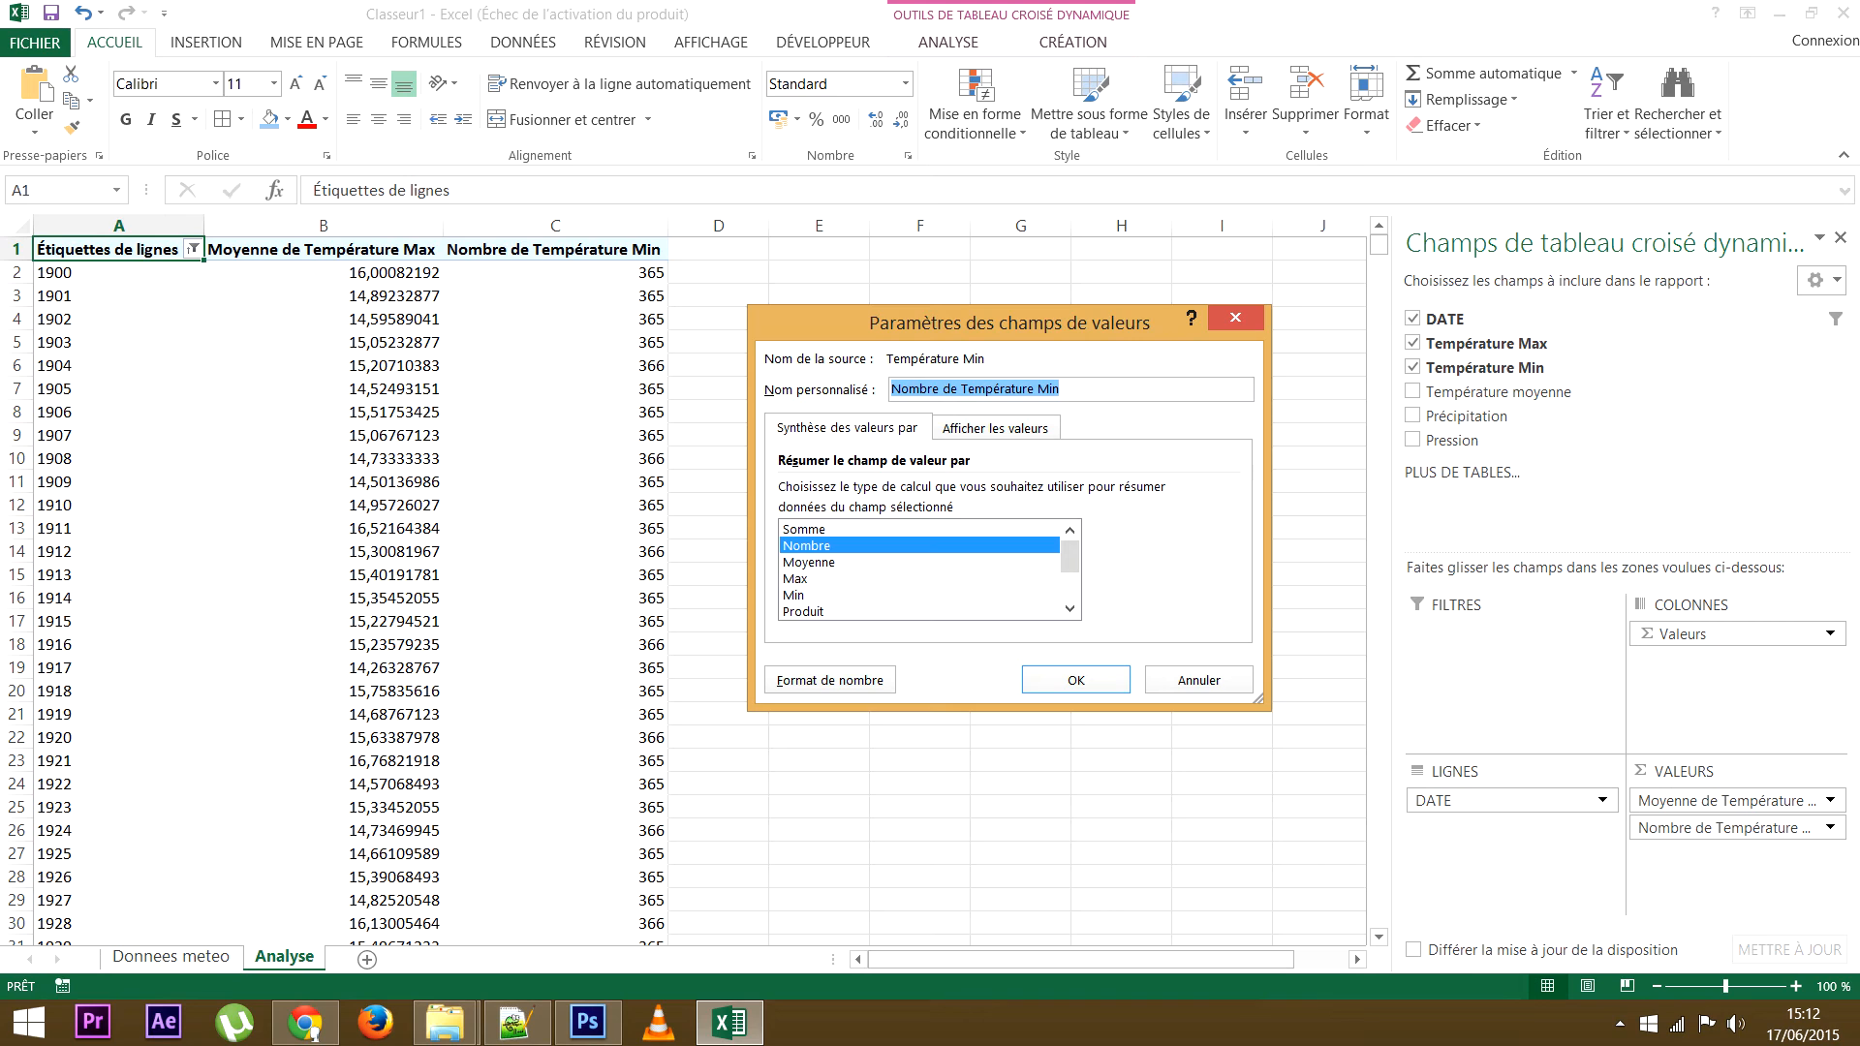
pyautogui.click(809, 562)
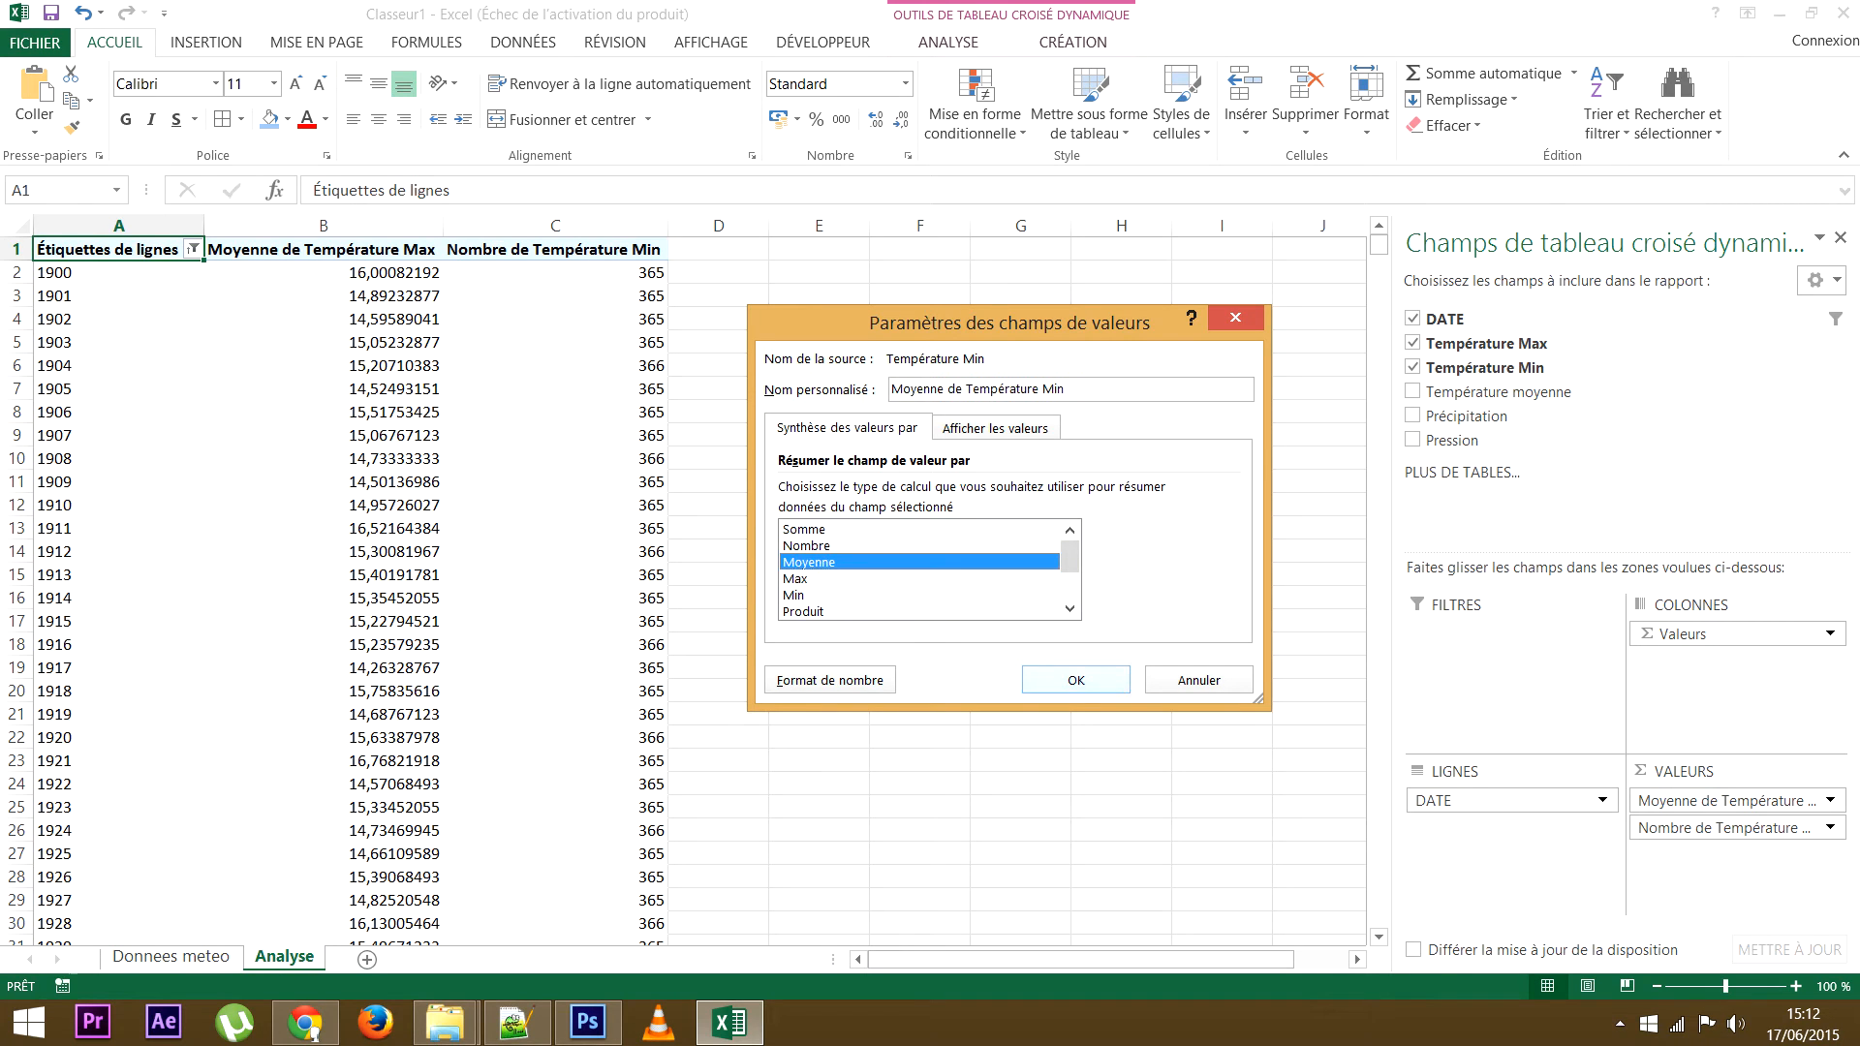
pyautogui.click(1075, 680)
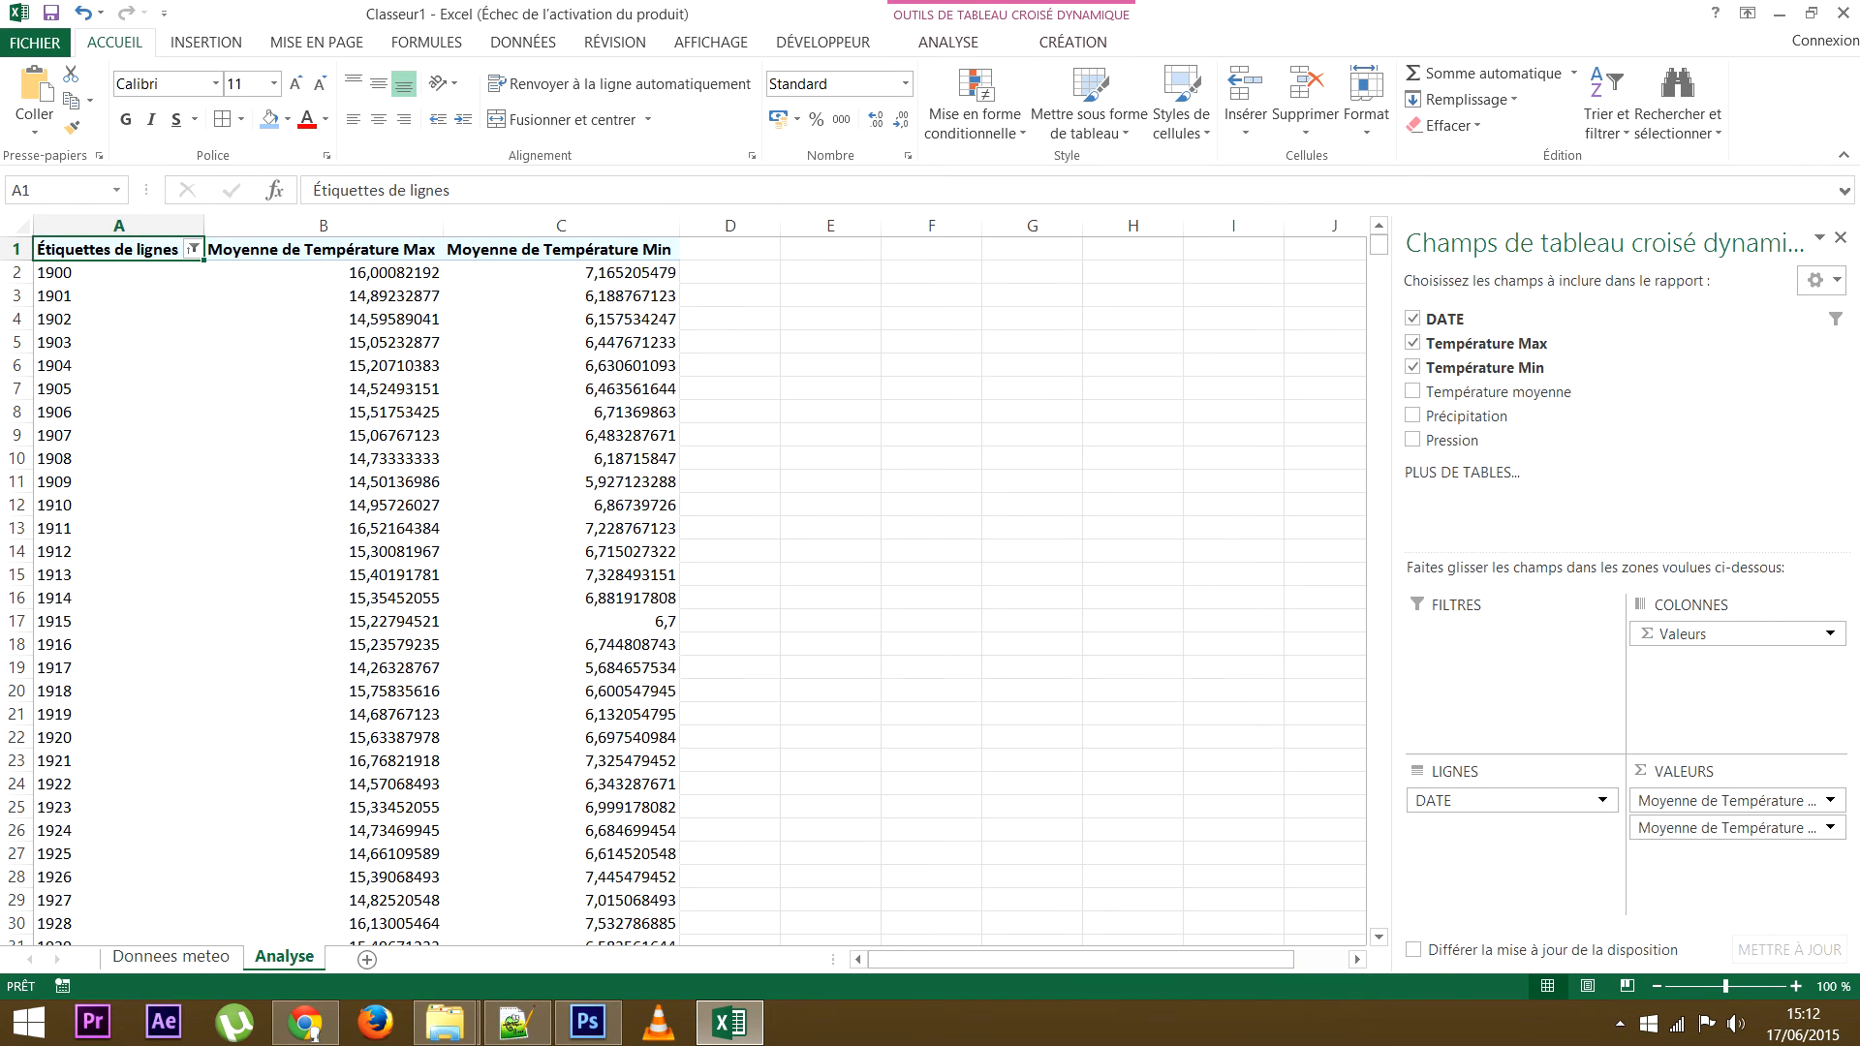
# Add the Température moyenne field to the pivot table values and summarize it by Moyenne
pyautogui.moveTo(1498, 392); pyautogui.dragTo(1731, 860)
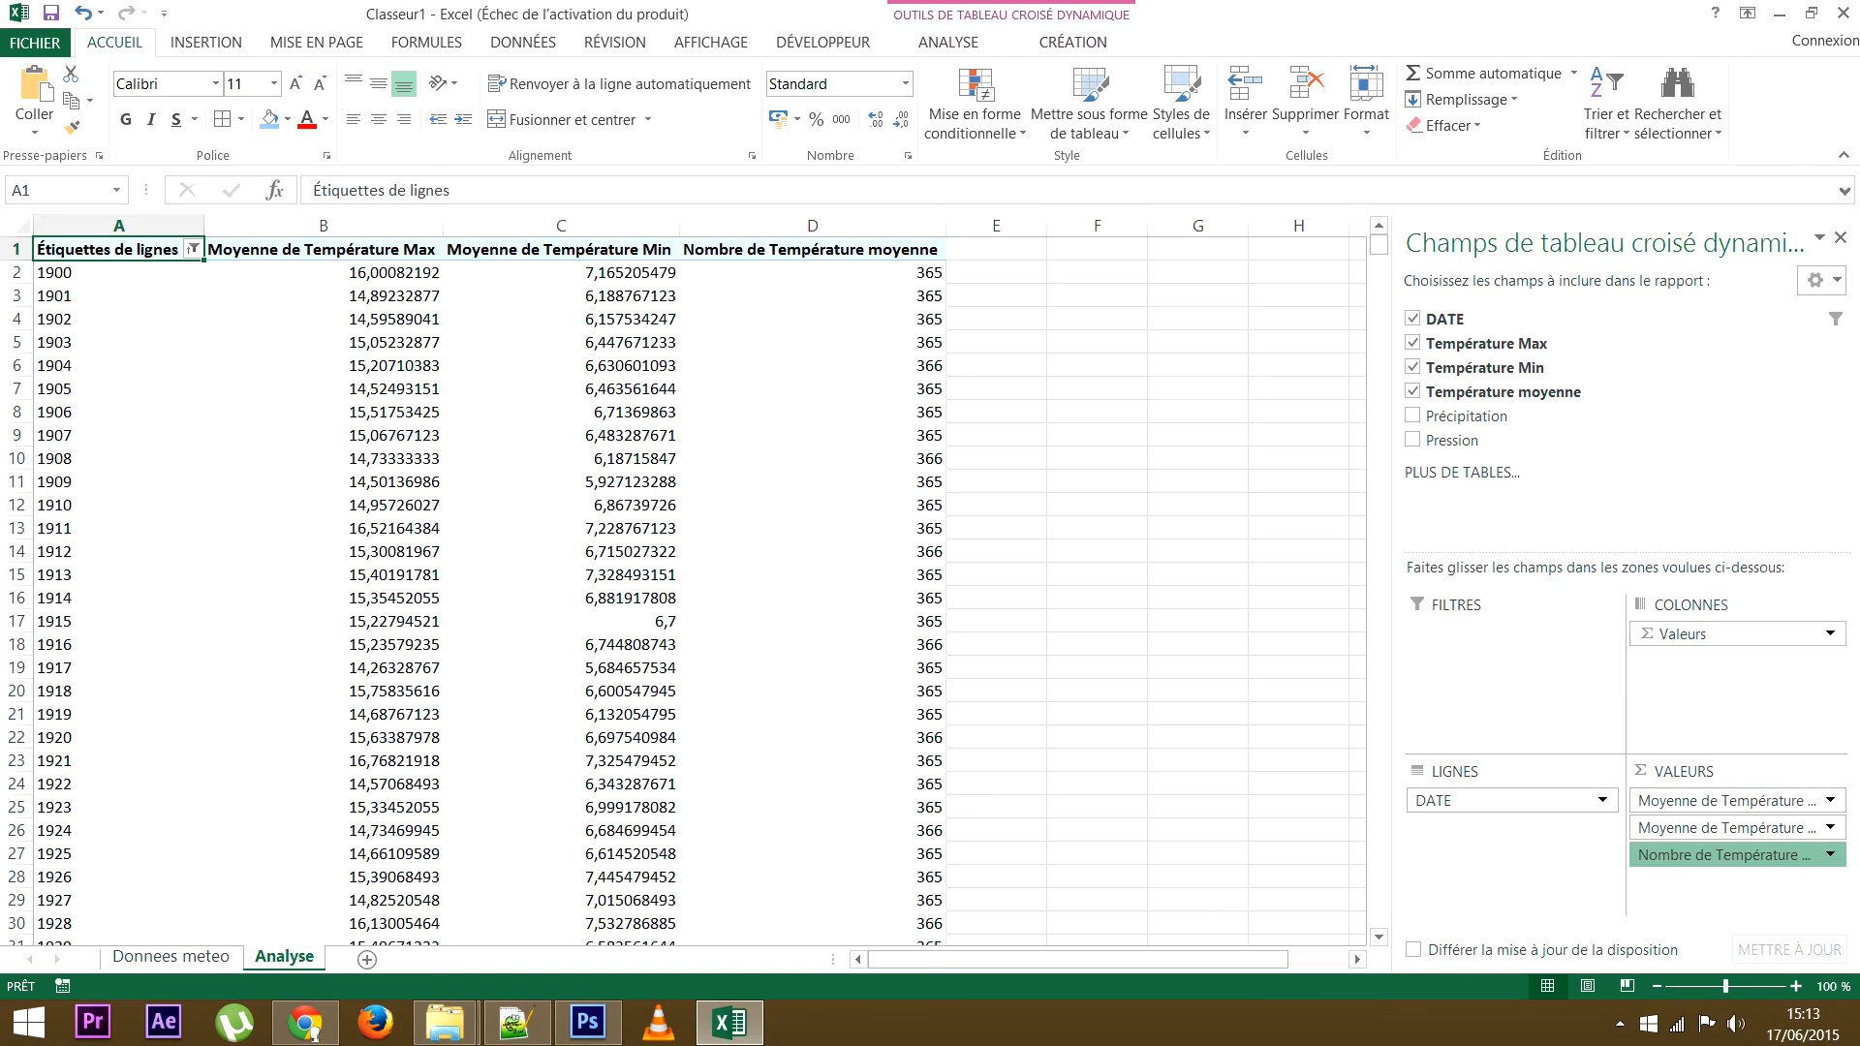
pyautogui.click(1830, 855)
pyautogui.click(1654, 827)
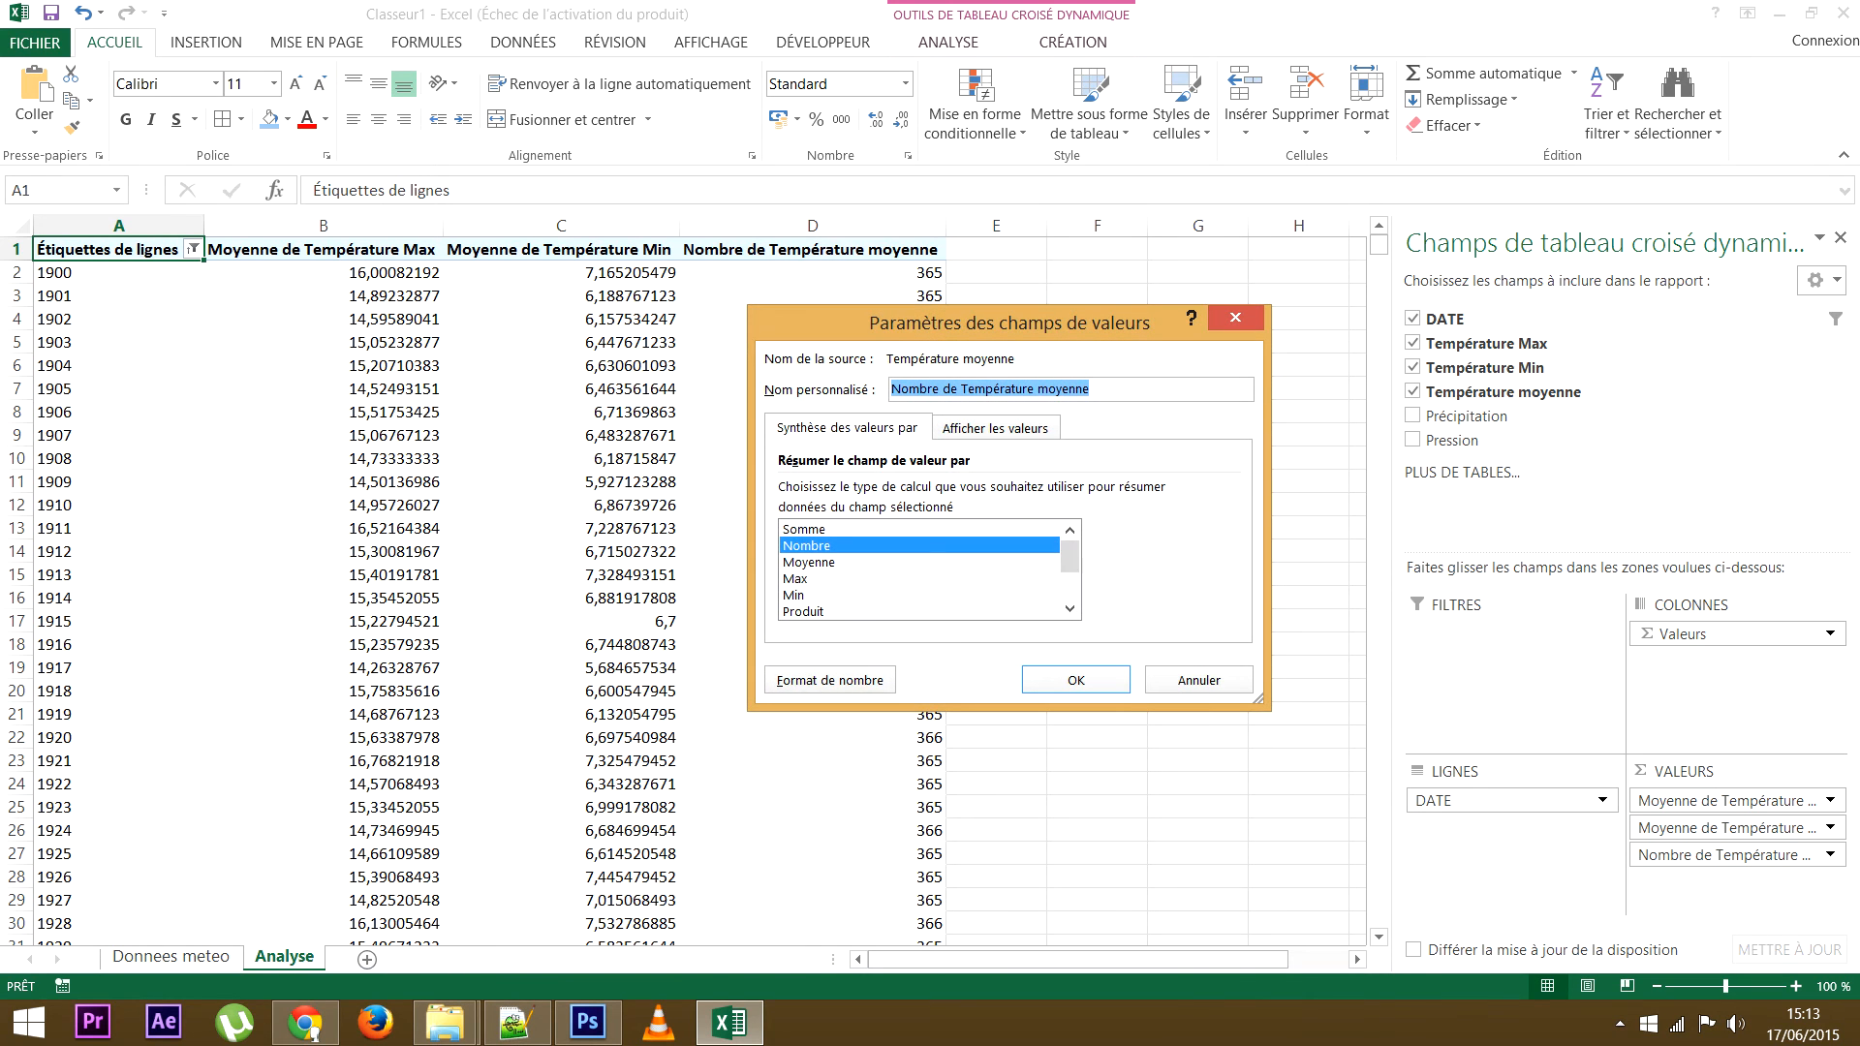
pyautogui.click(810, 562)
pyautogui.click(1076, 680)
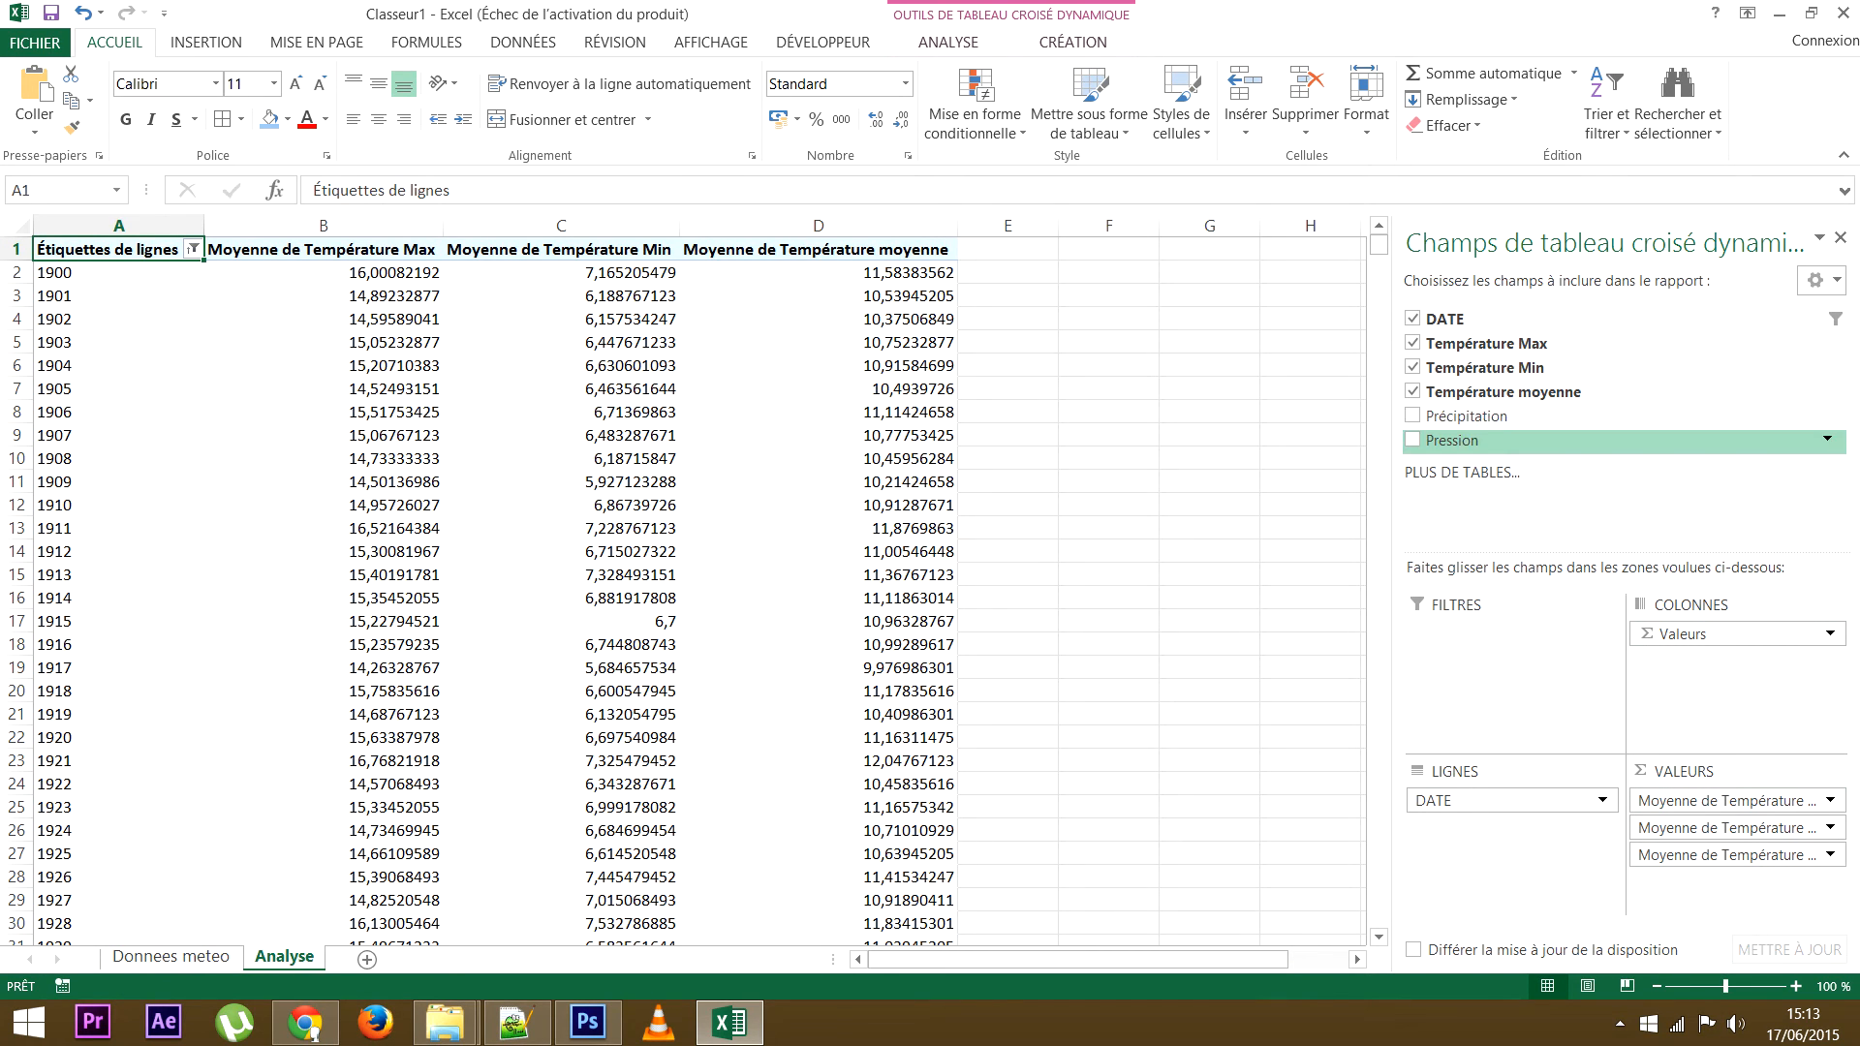
pyautogui.moveTo(1736, 816); pyautogui.dragTo(1492, 441)
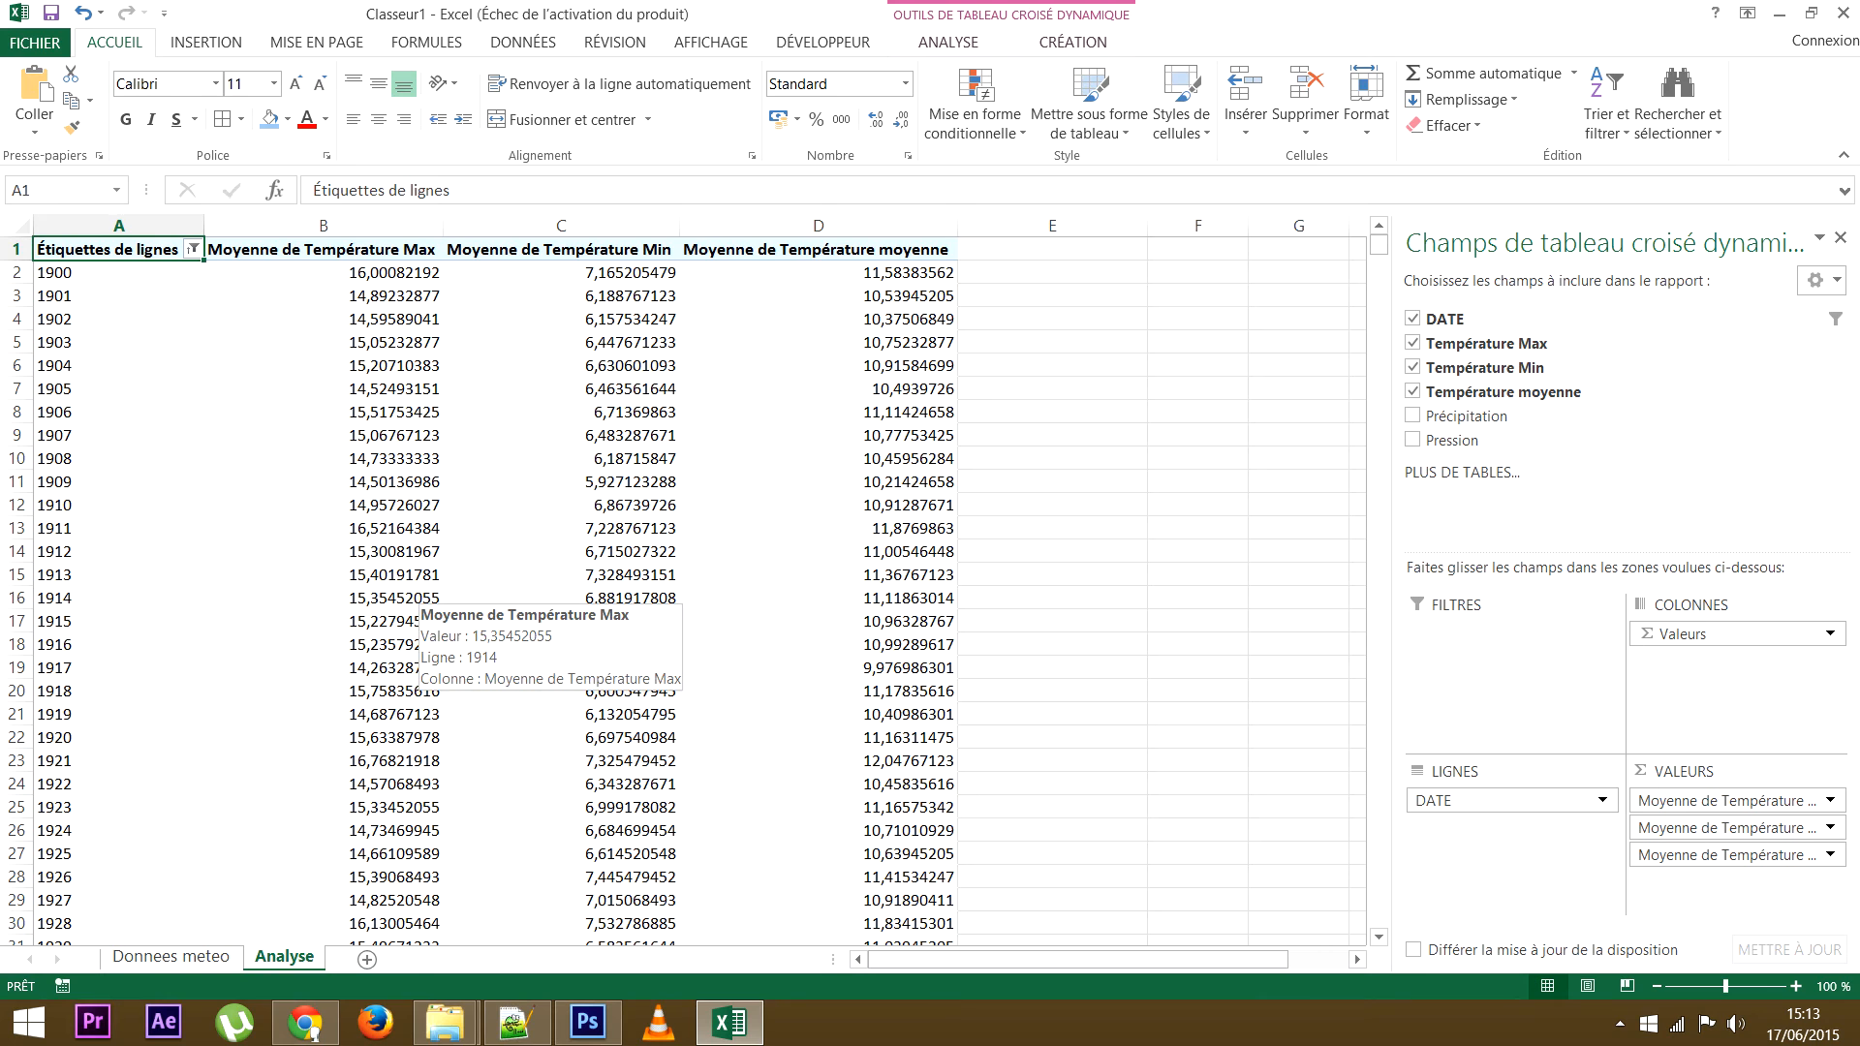
pyautogui.scroll(-4, 581, 591)
pyautogui.scroll(4, 581, 591)
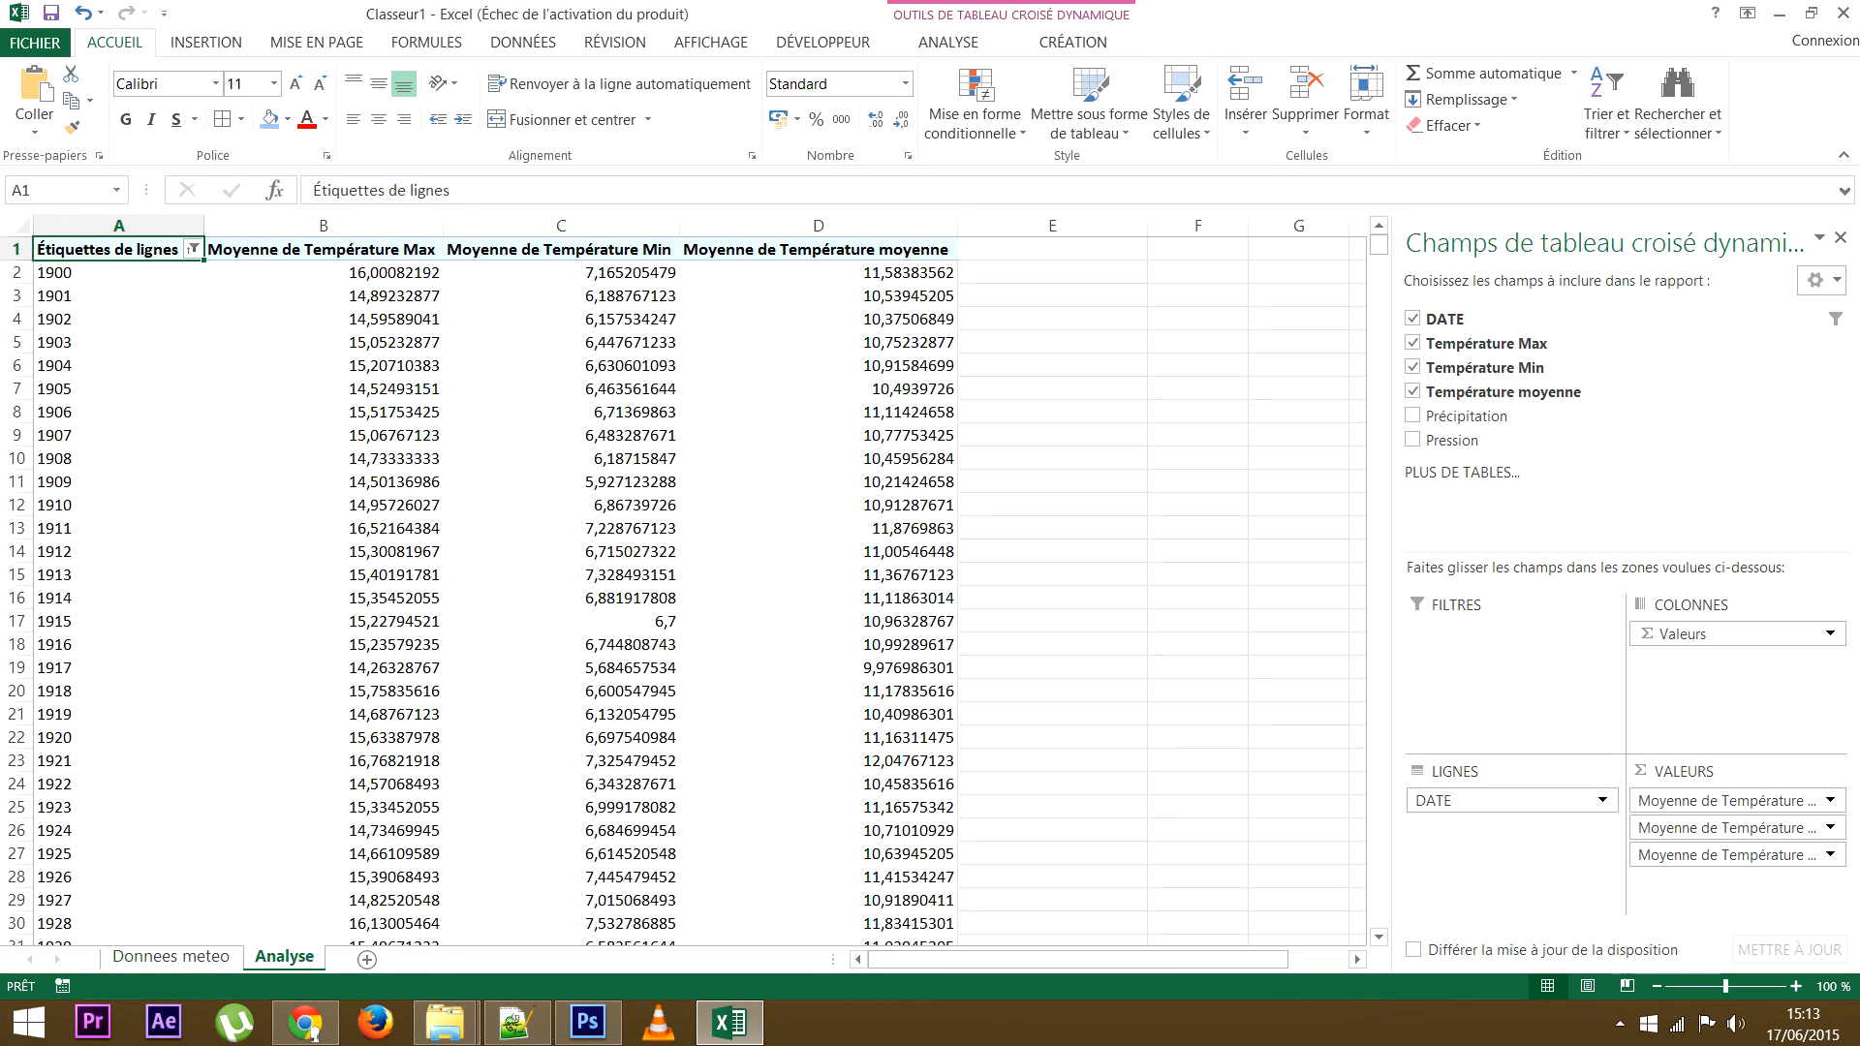
# Try narrowing column B, sorting the years from most recent to oldest and back to oldest first
pyautogui.moveTo(442, 225); pyautogui.dragTo(321, 225)
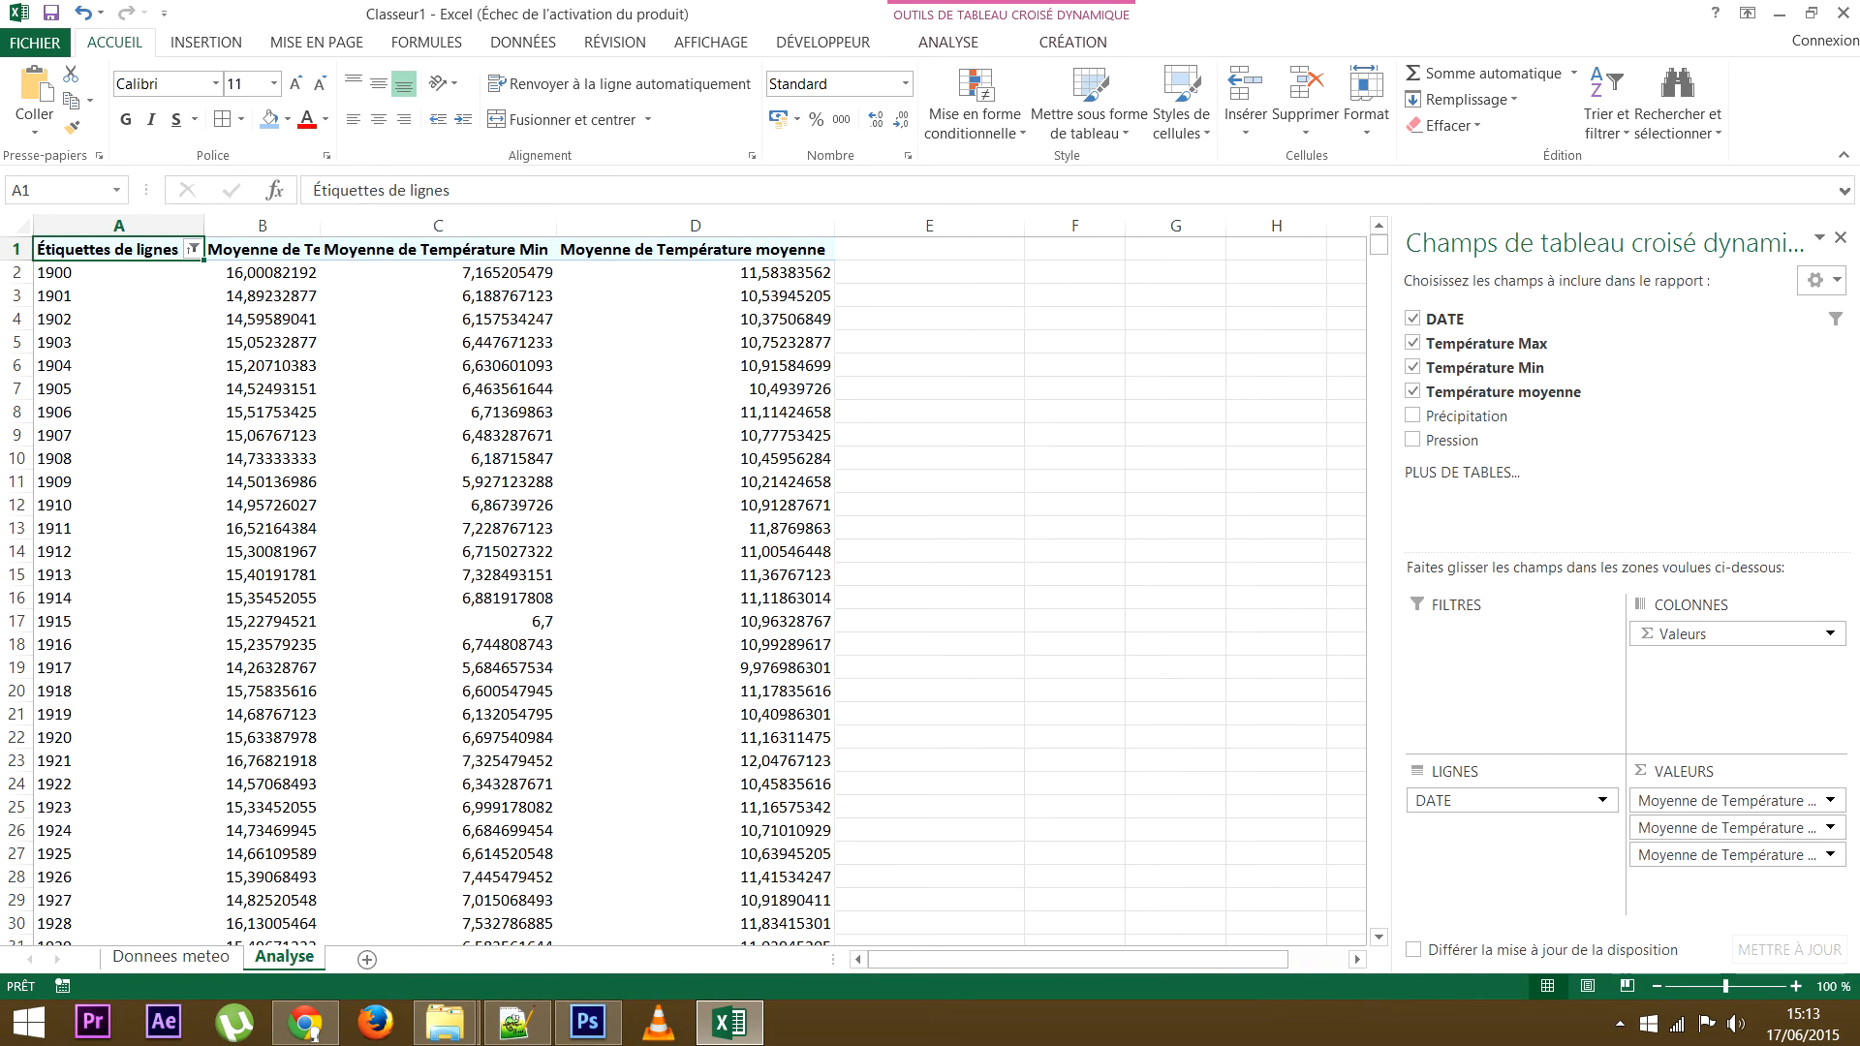
pyautogui.click(193, 249)
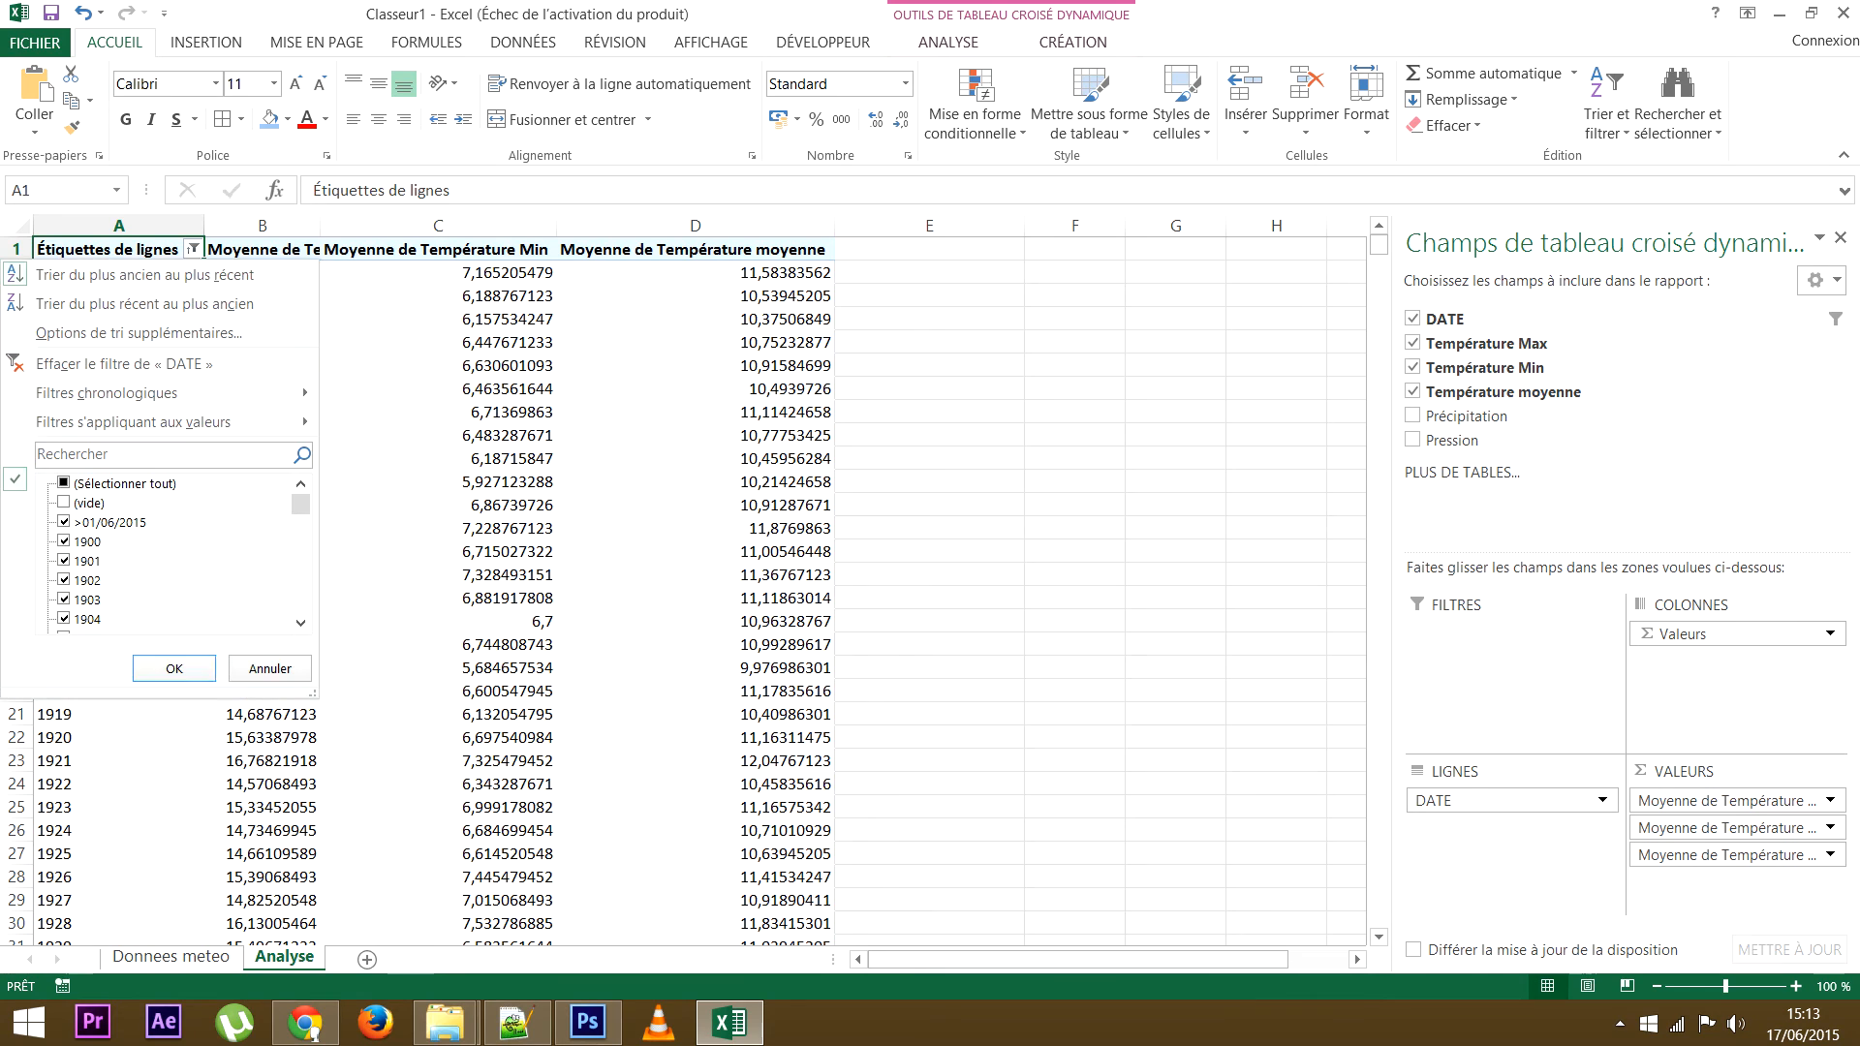
pyautogui.click(97, 300)
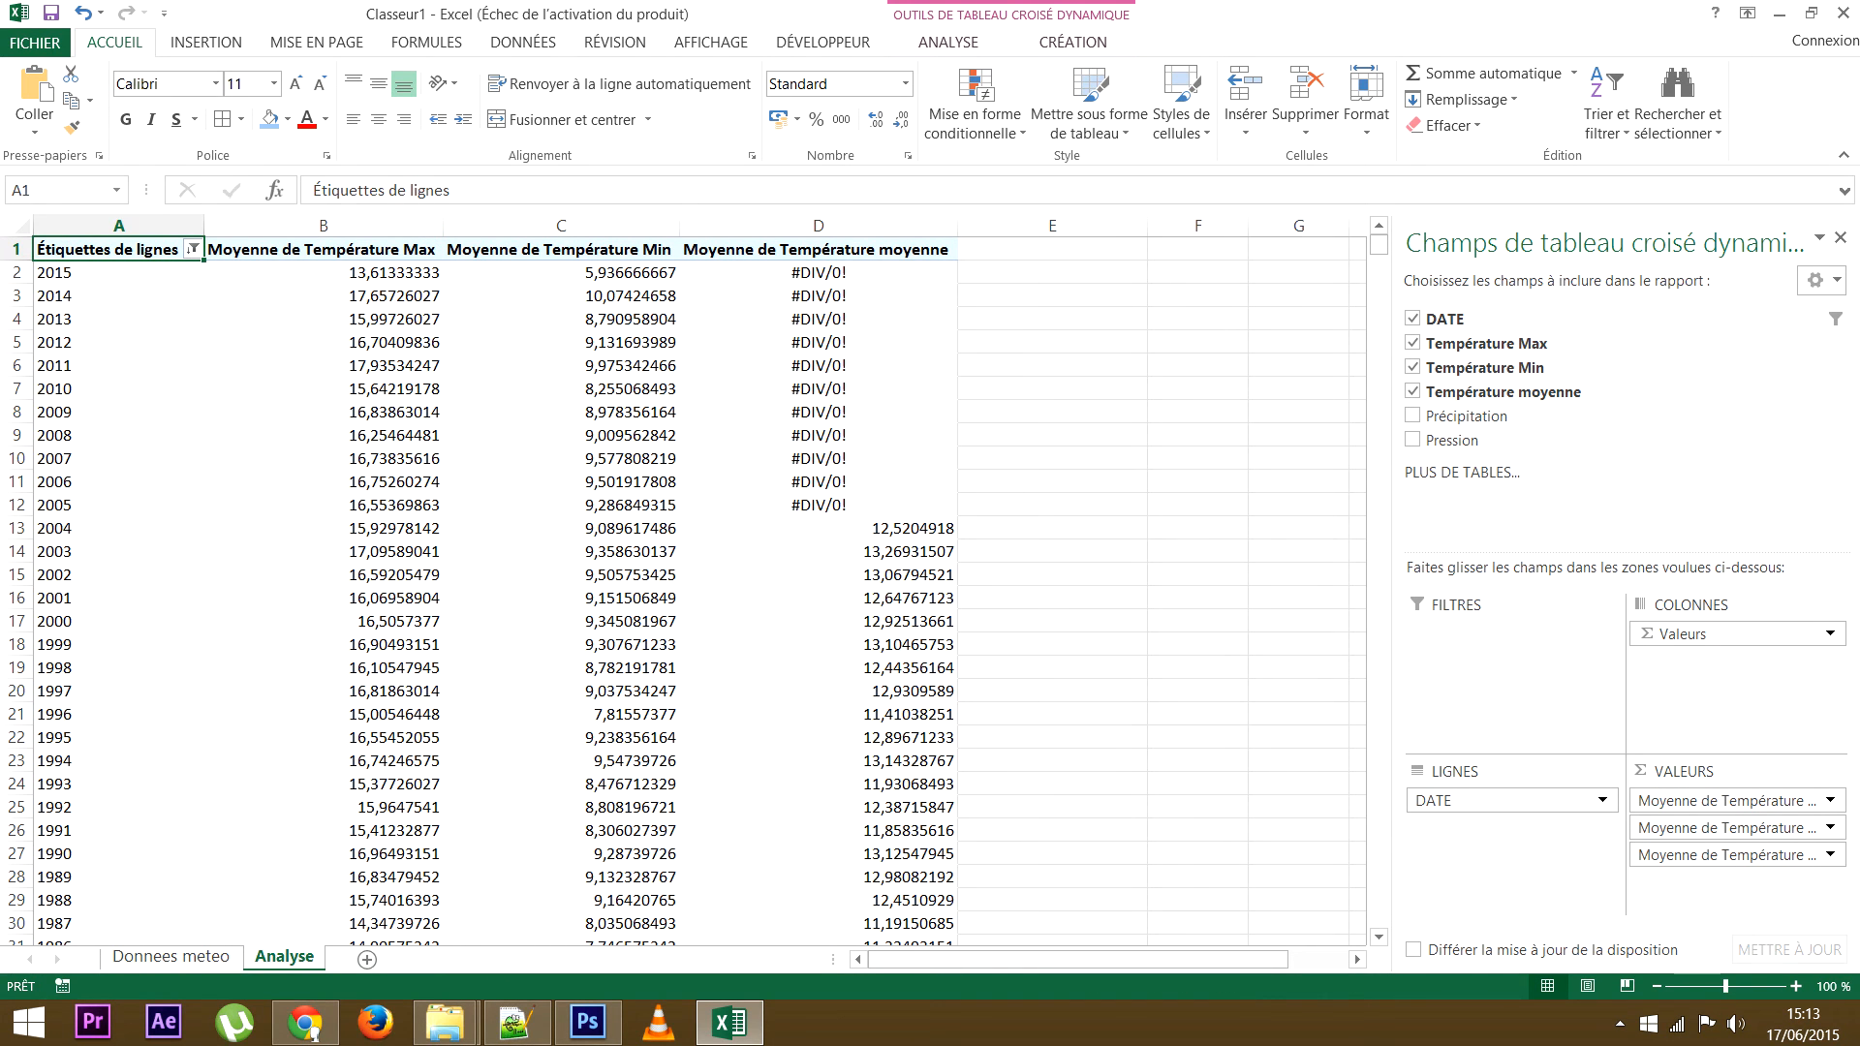
pyautogui.click(193, 249)
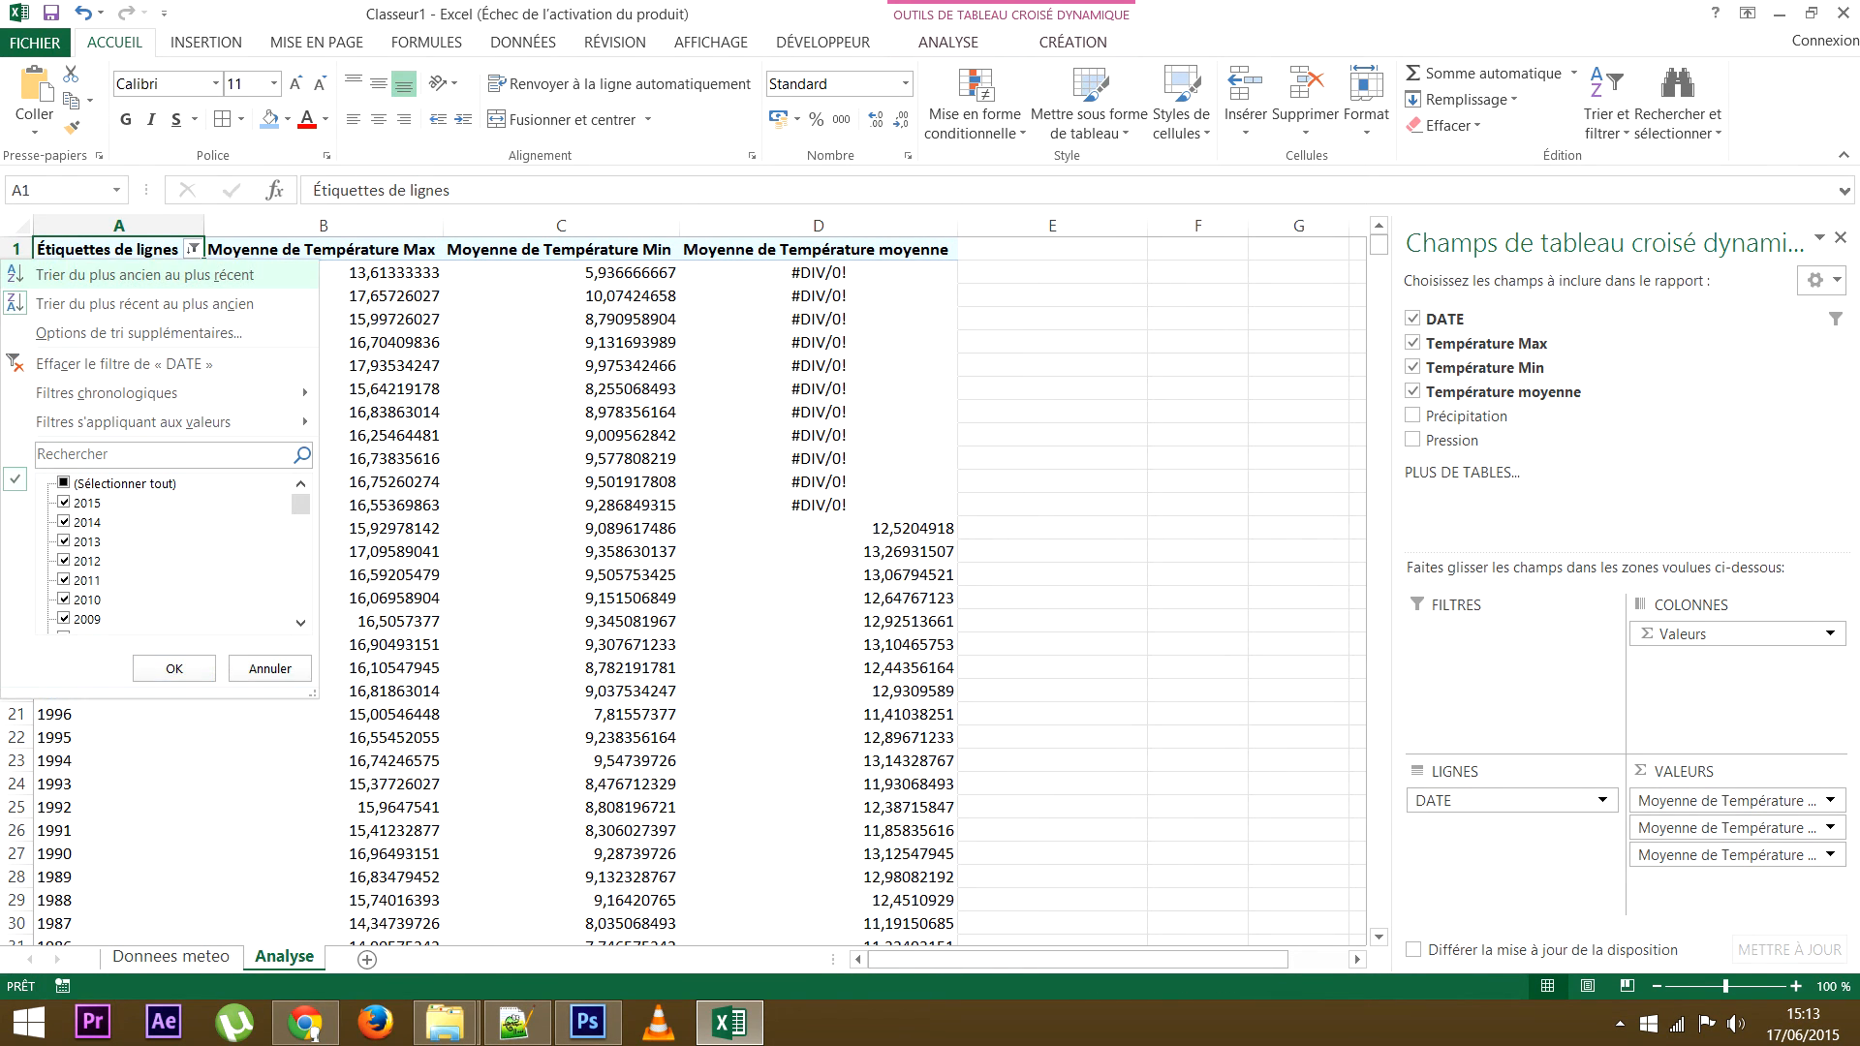
pyautogui.click(97, 275)
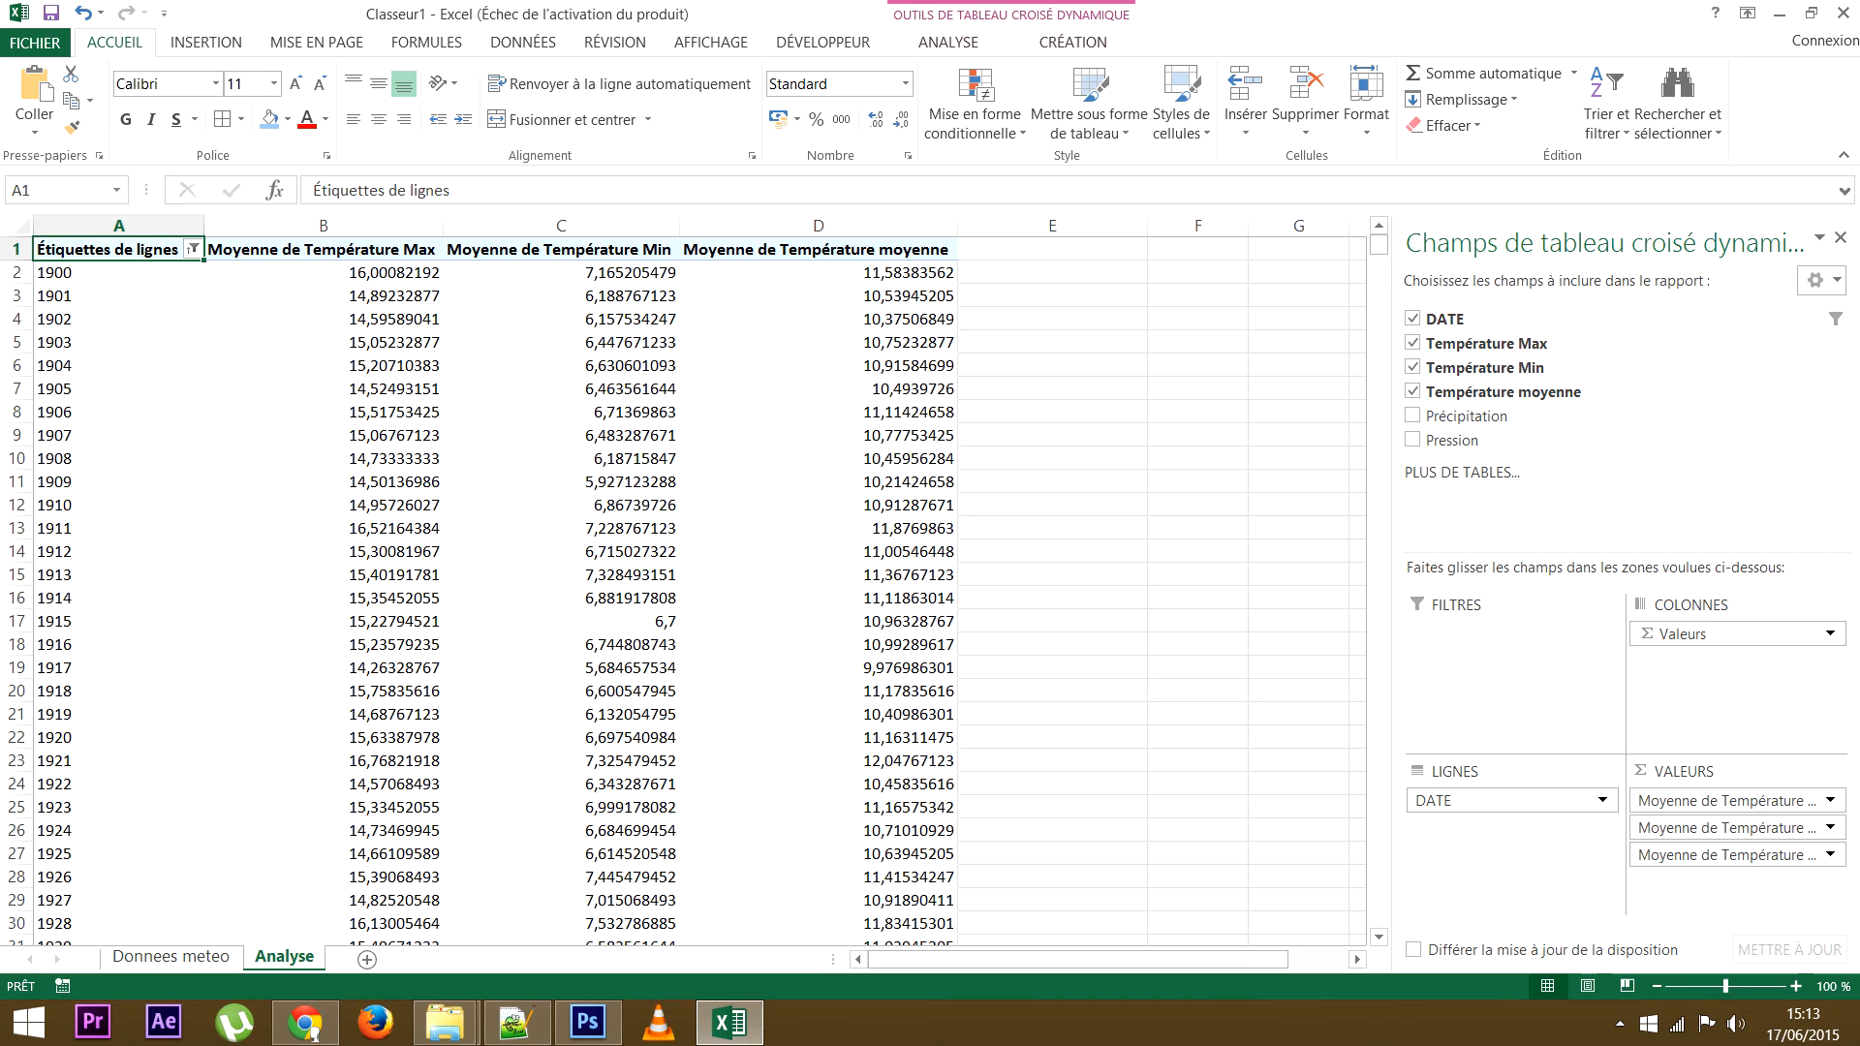
# Turn off the automatic column width adjustment on update in the pivot table options
pyautogui.rightClick(279, 339)
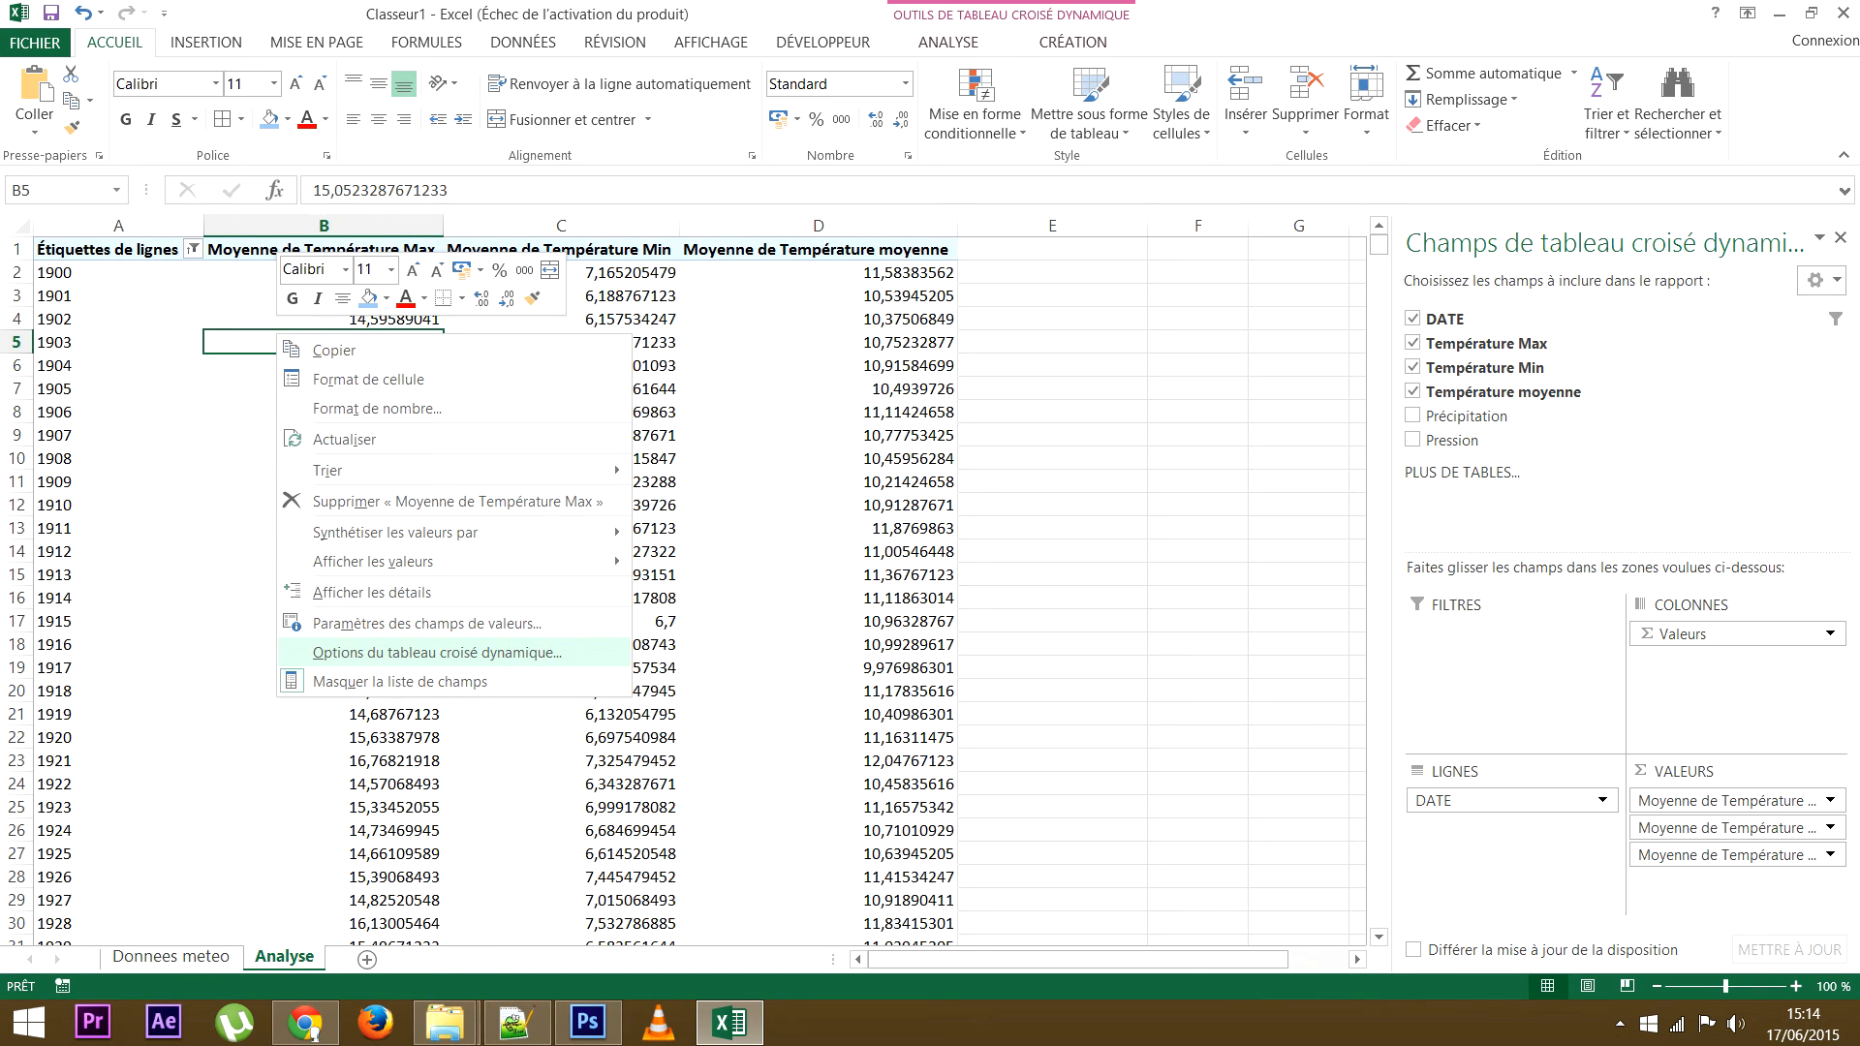
pyautogui.click(437, 652)
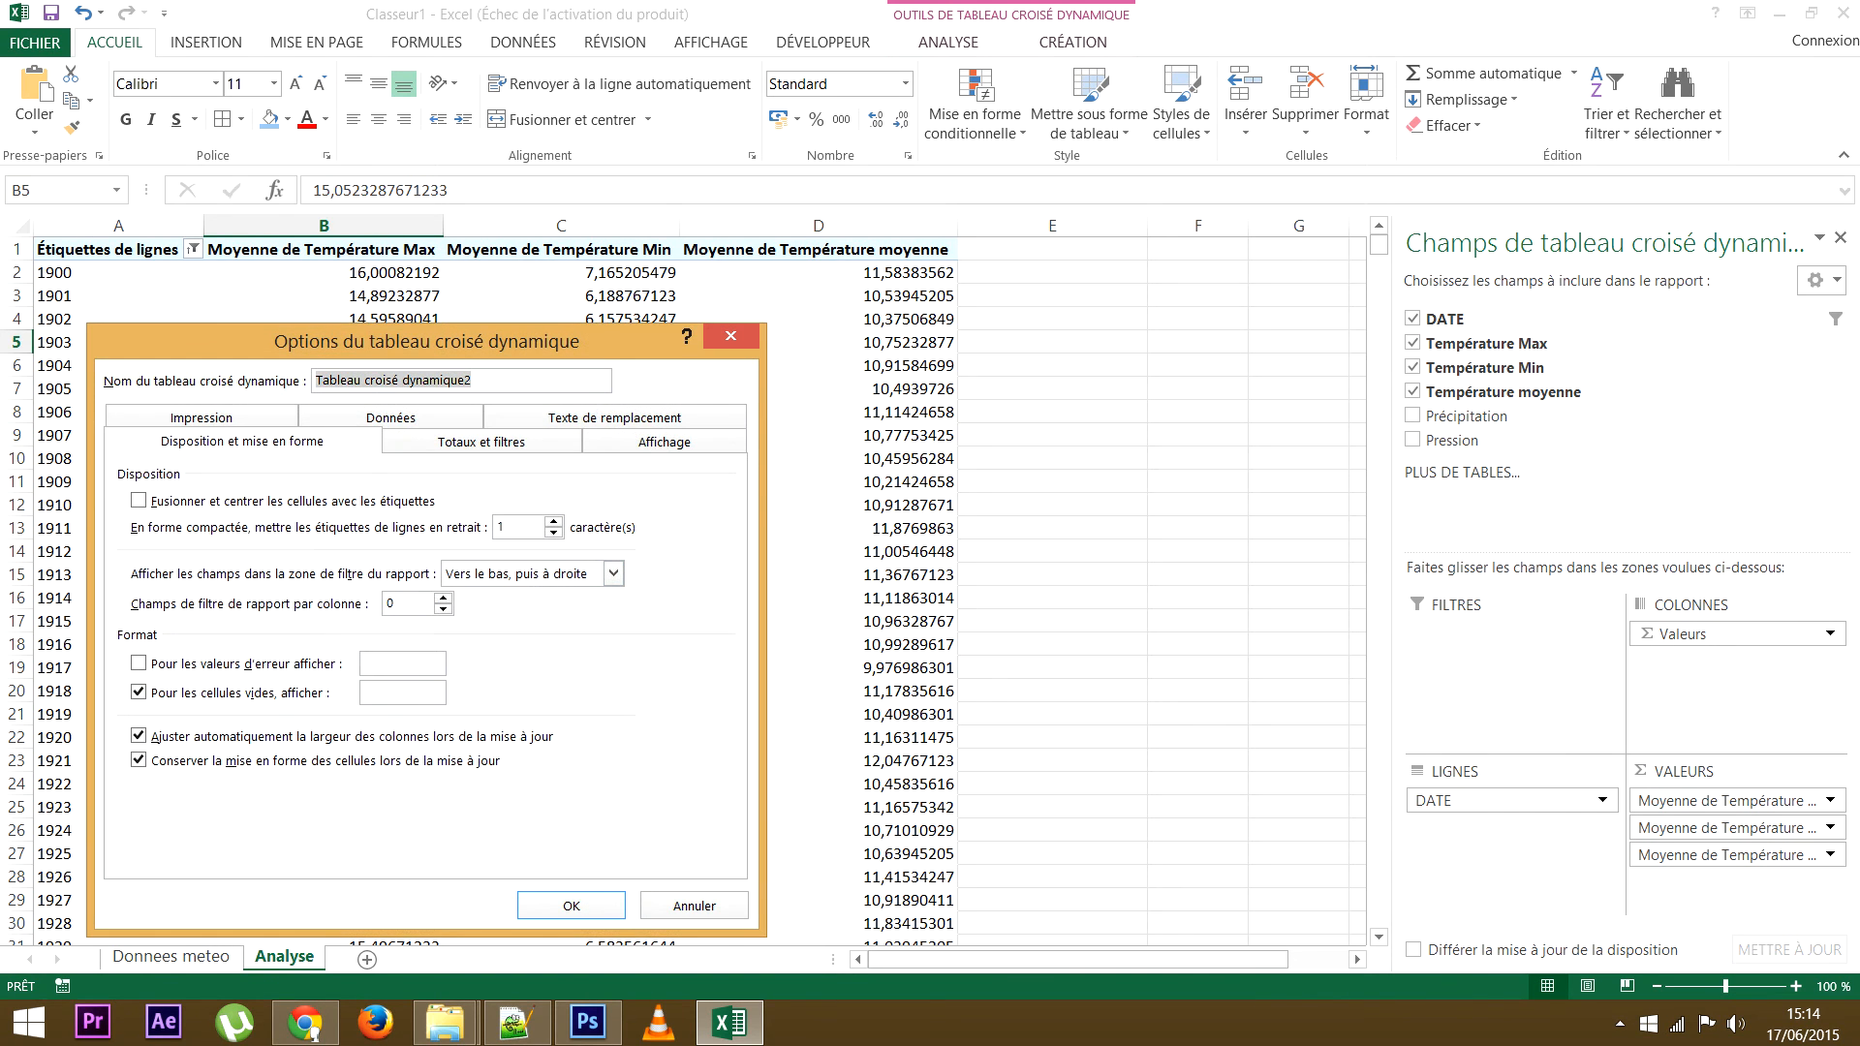
pyautogui.moveTo(427, 341); pyautogui.dragTo(867, 202)
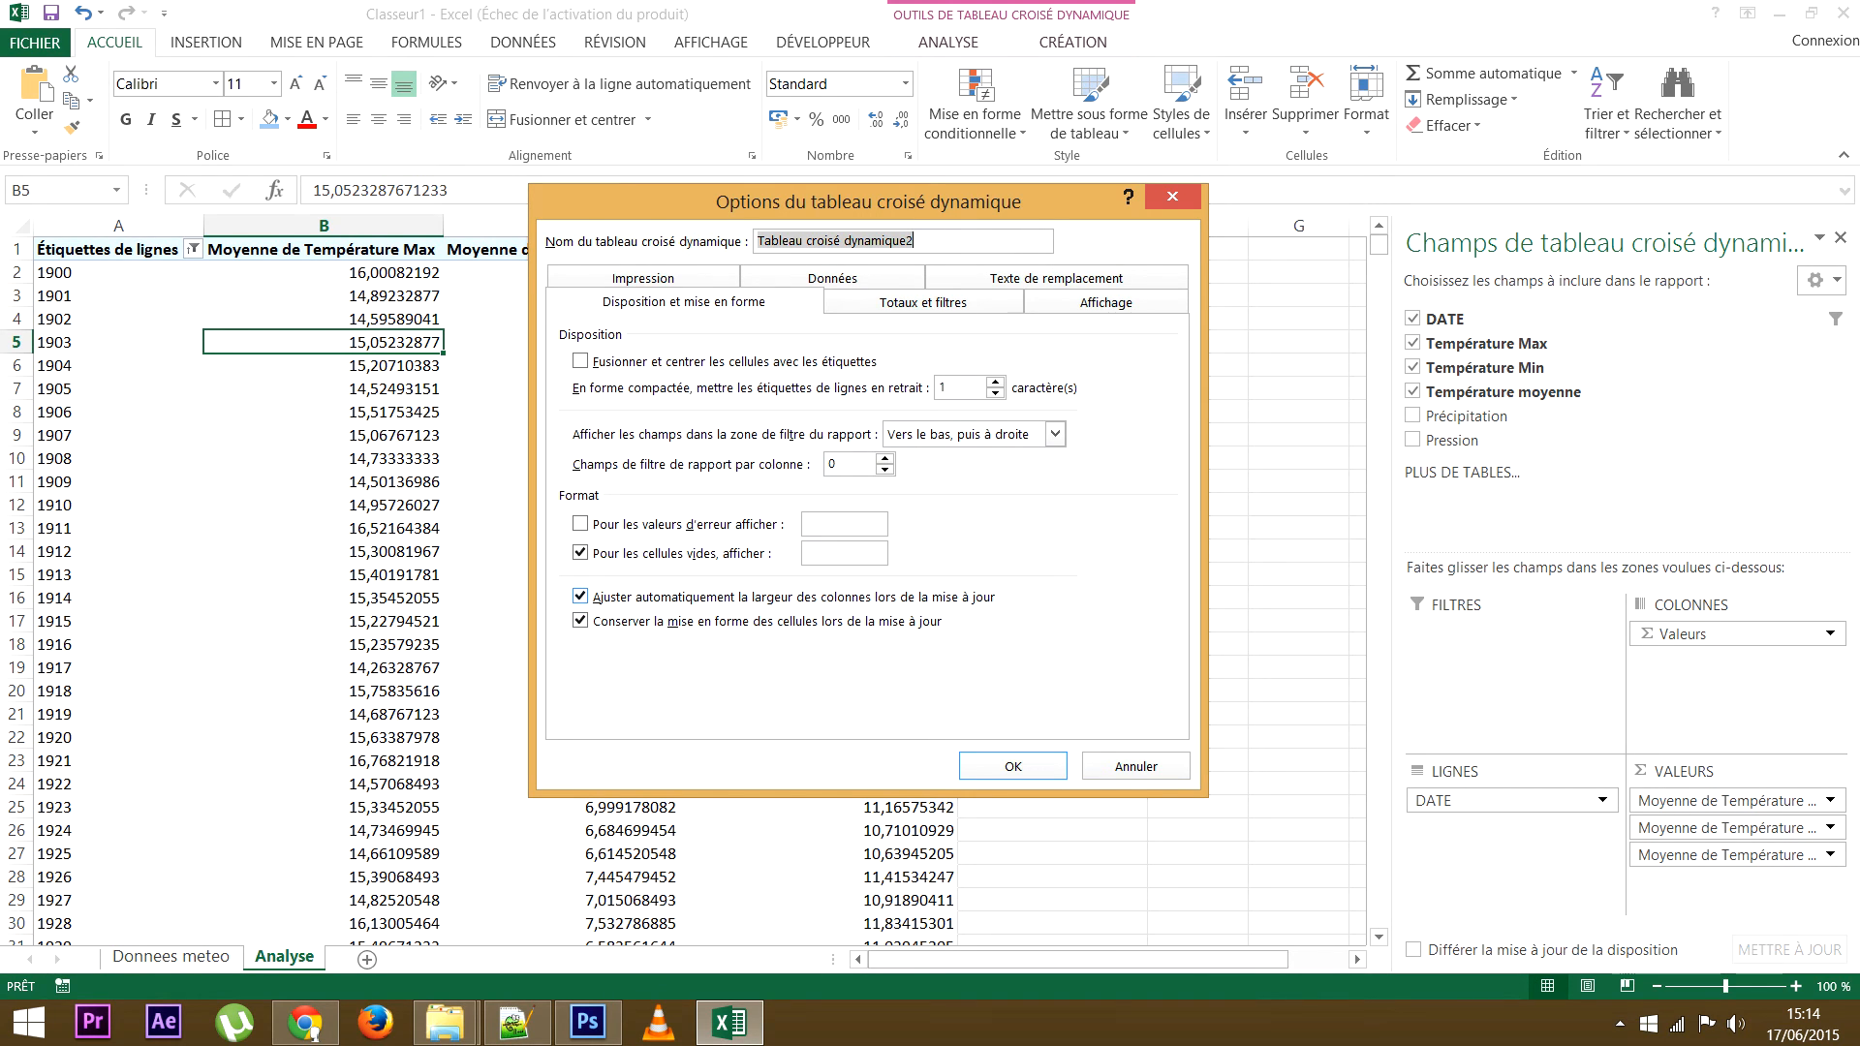
pyautogui.click(581, 597)
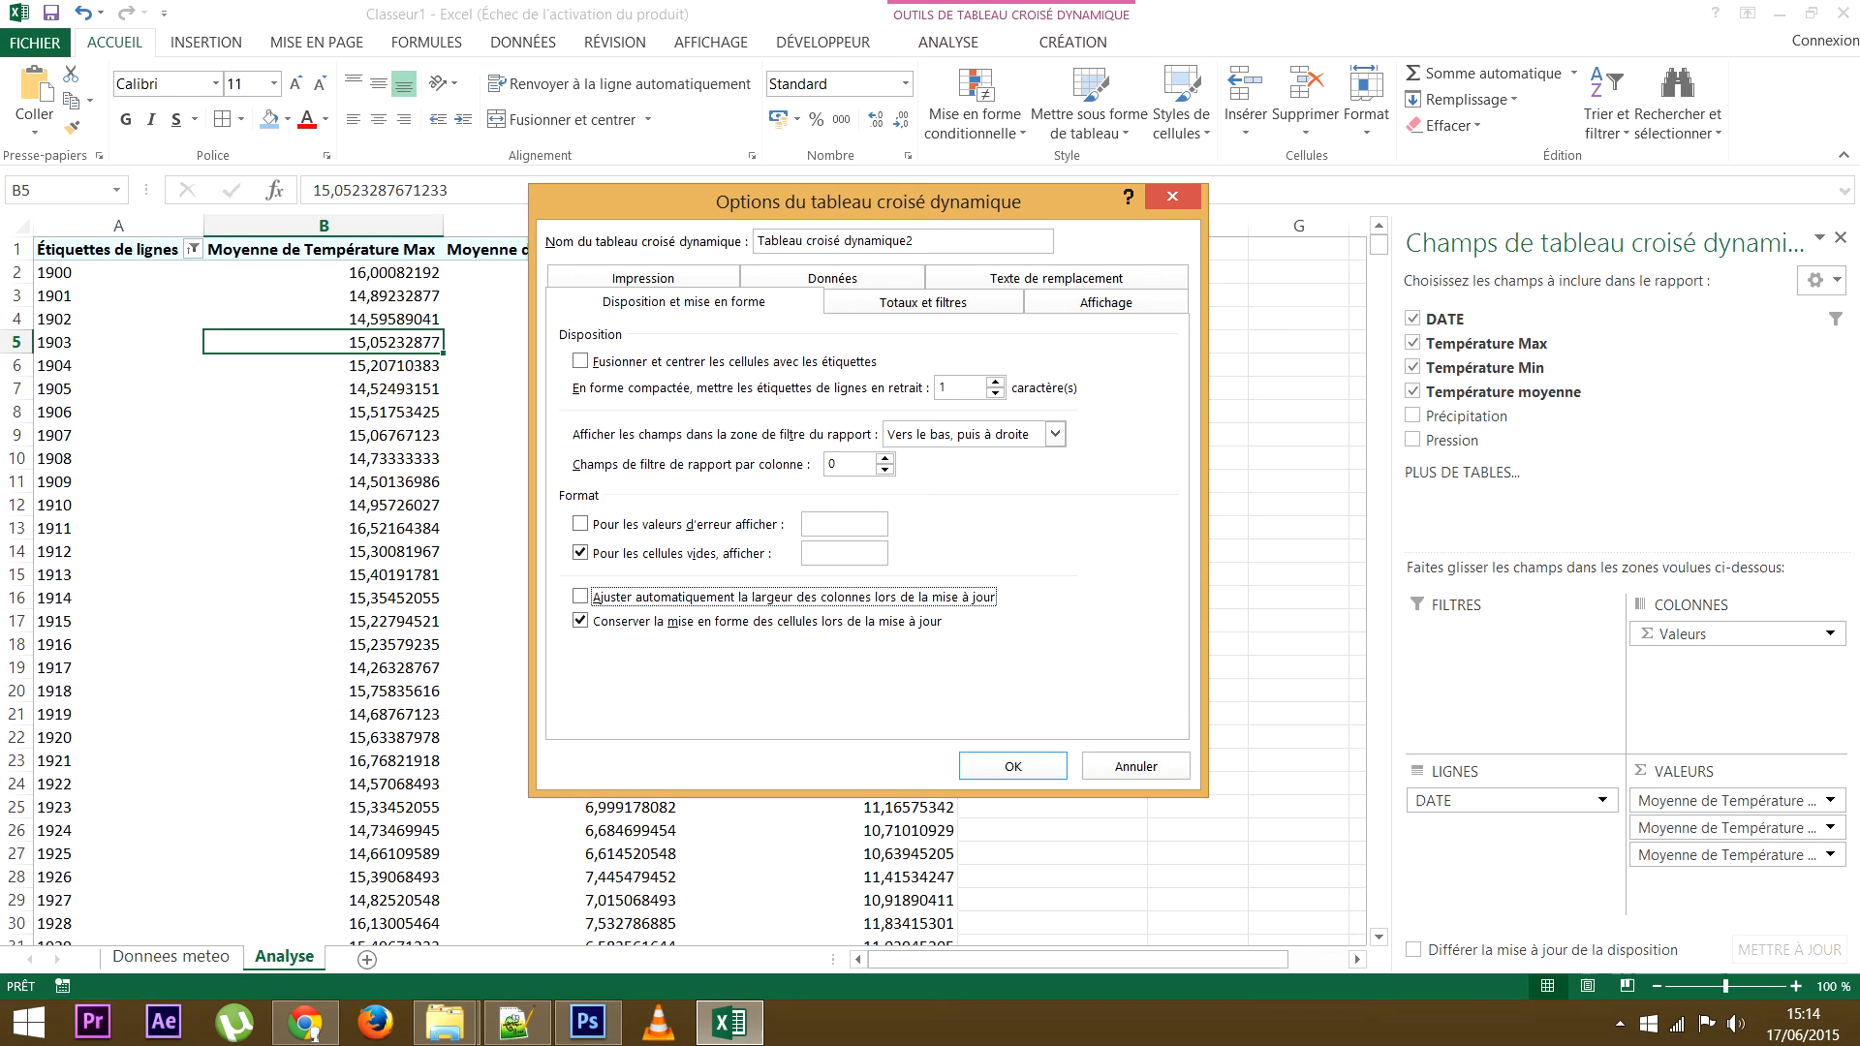
pyautogui.click(1012, 766)
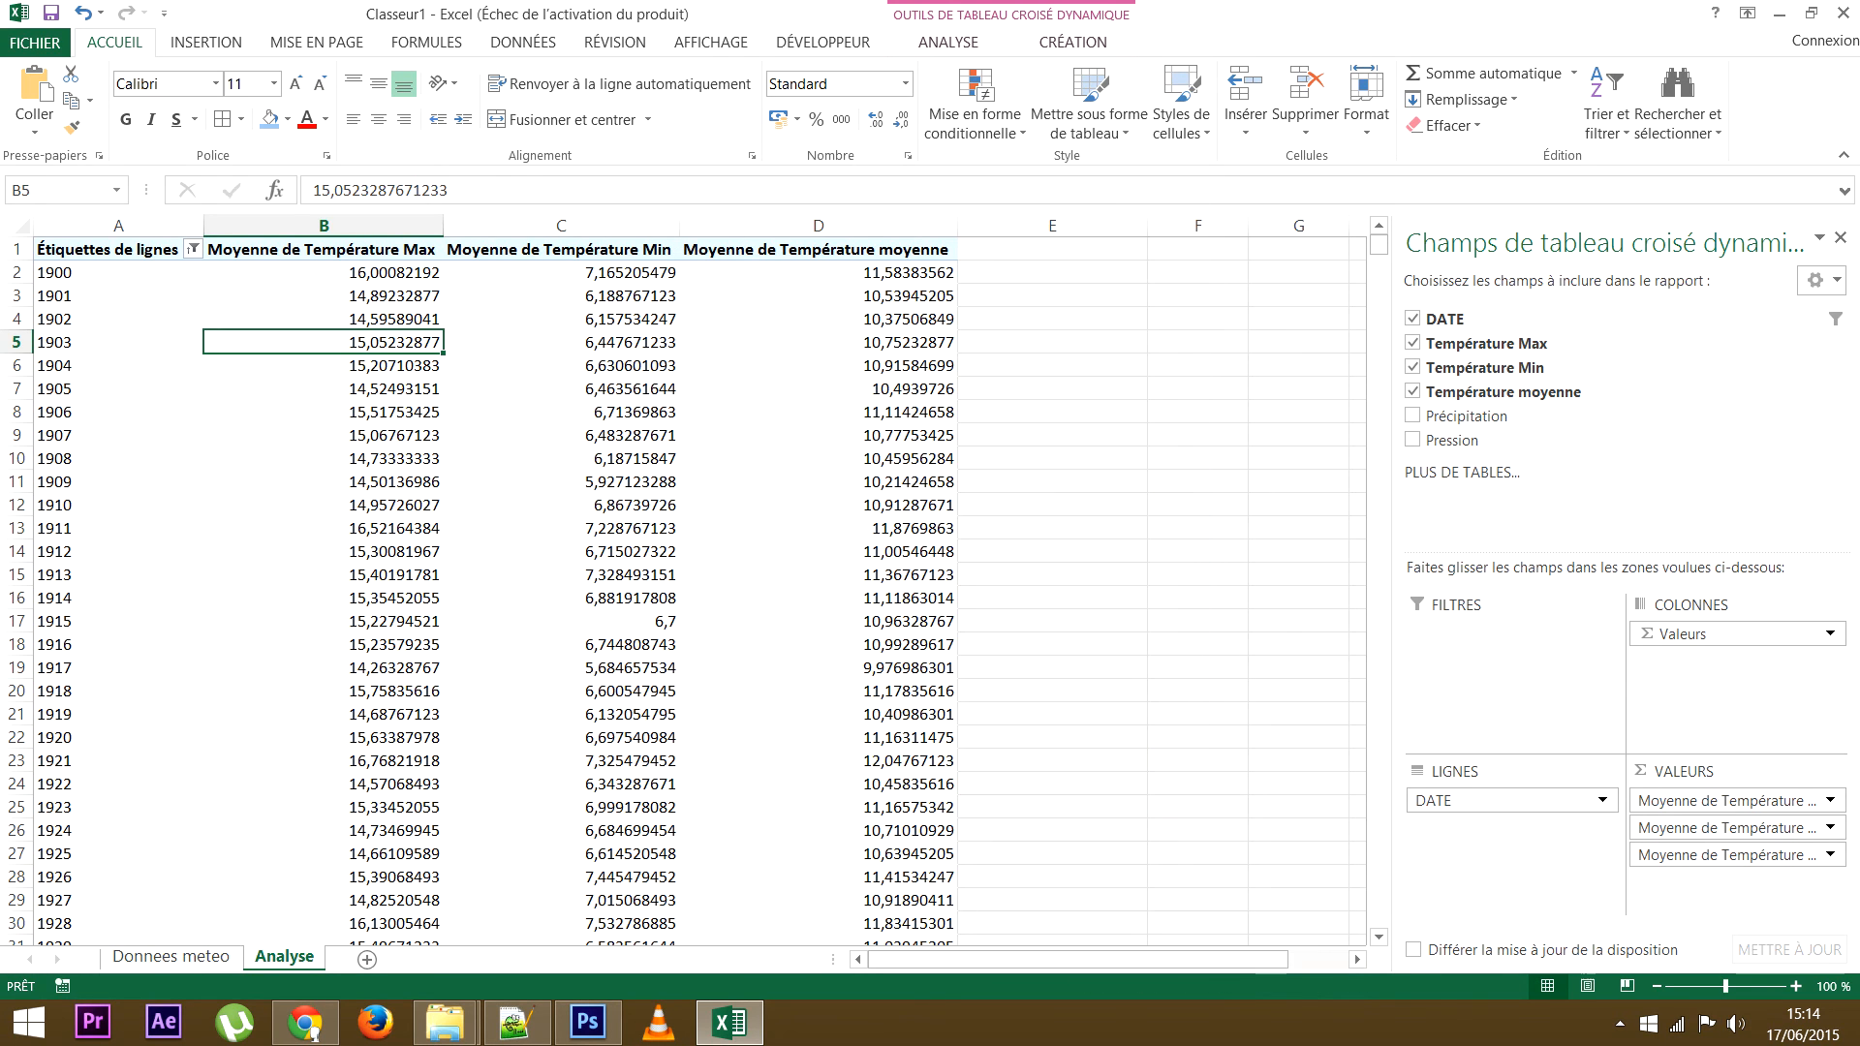
# Narrow column B again and test its width by sorting the years newest first and back to oldest first
pyautogui.moveTo(444, 225); pyautogui.dragTo(335, 225)
pyautogui.click(192, 249)
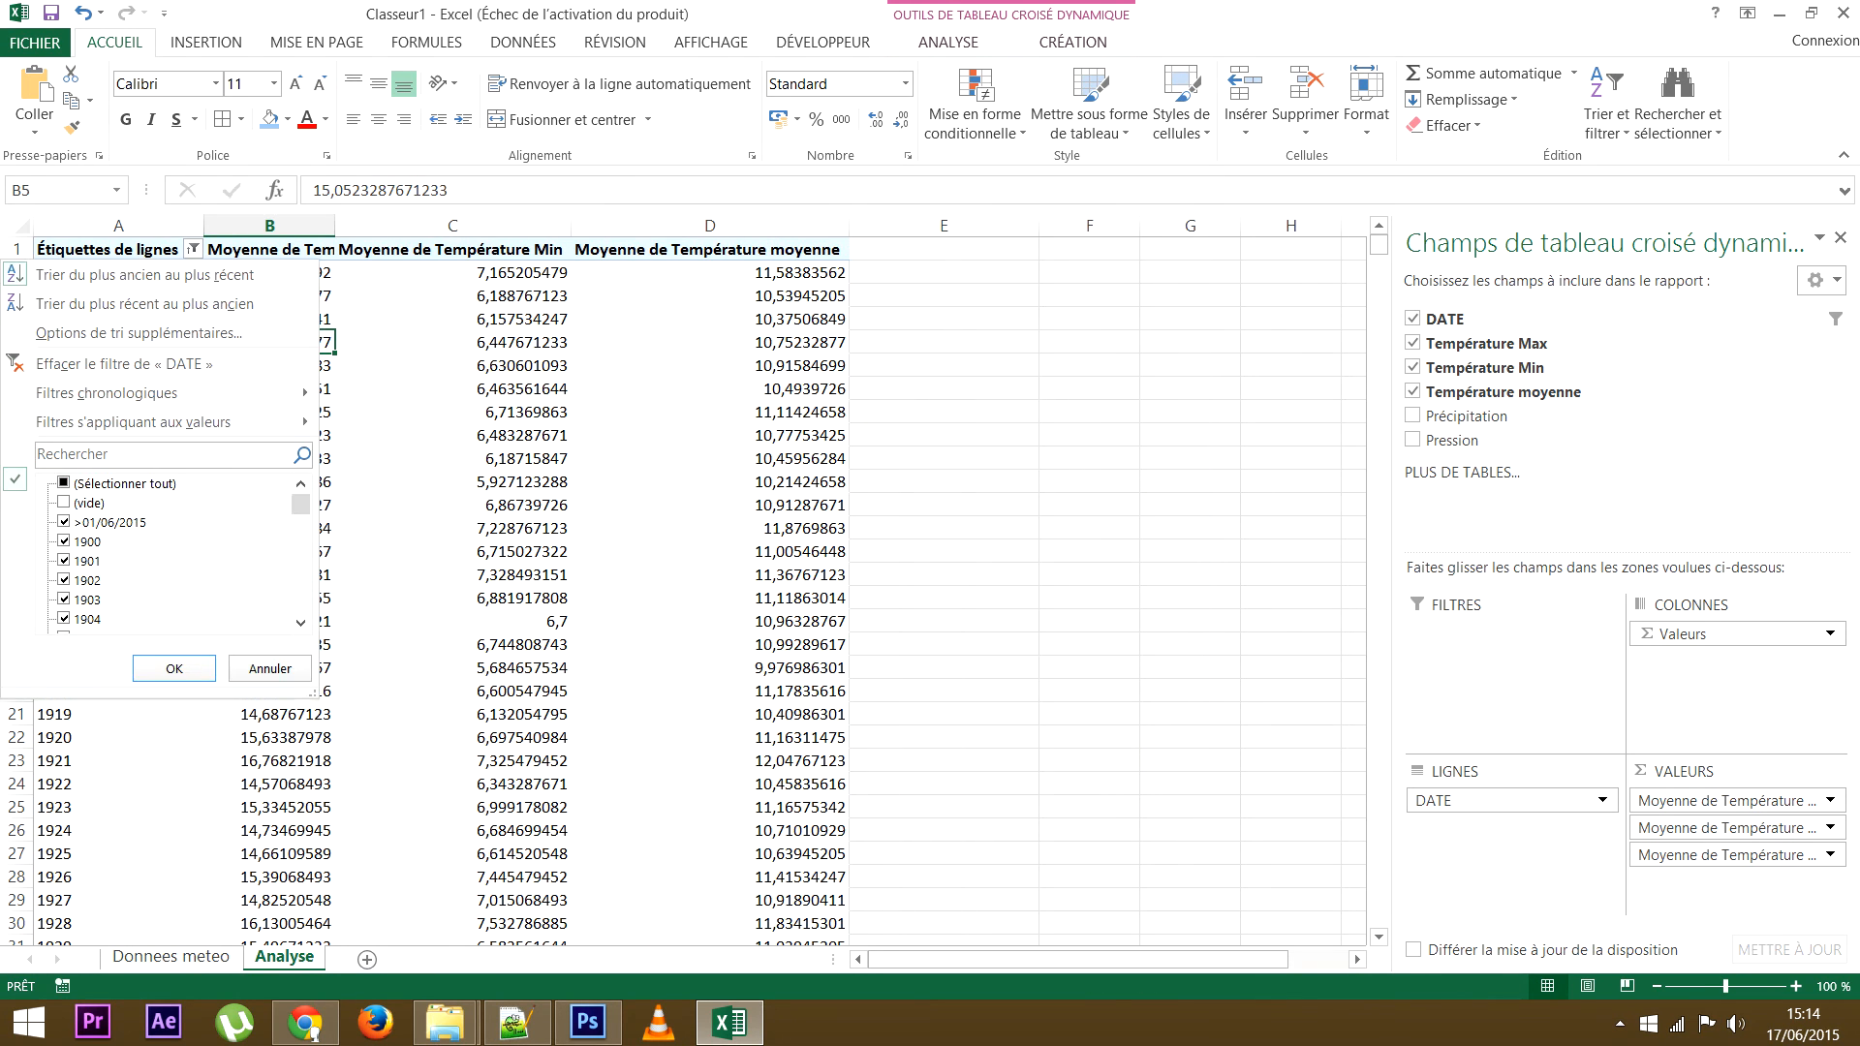
pyautogui.click(144, 303)
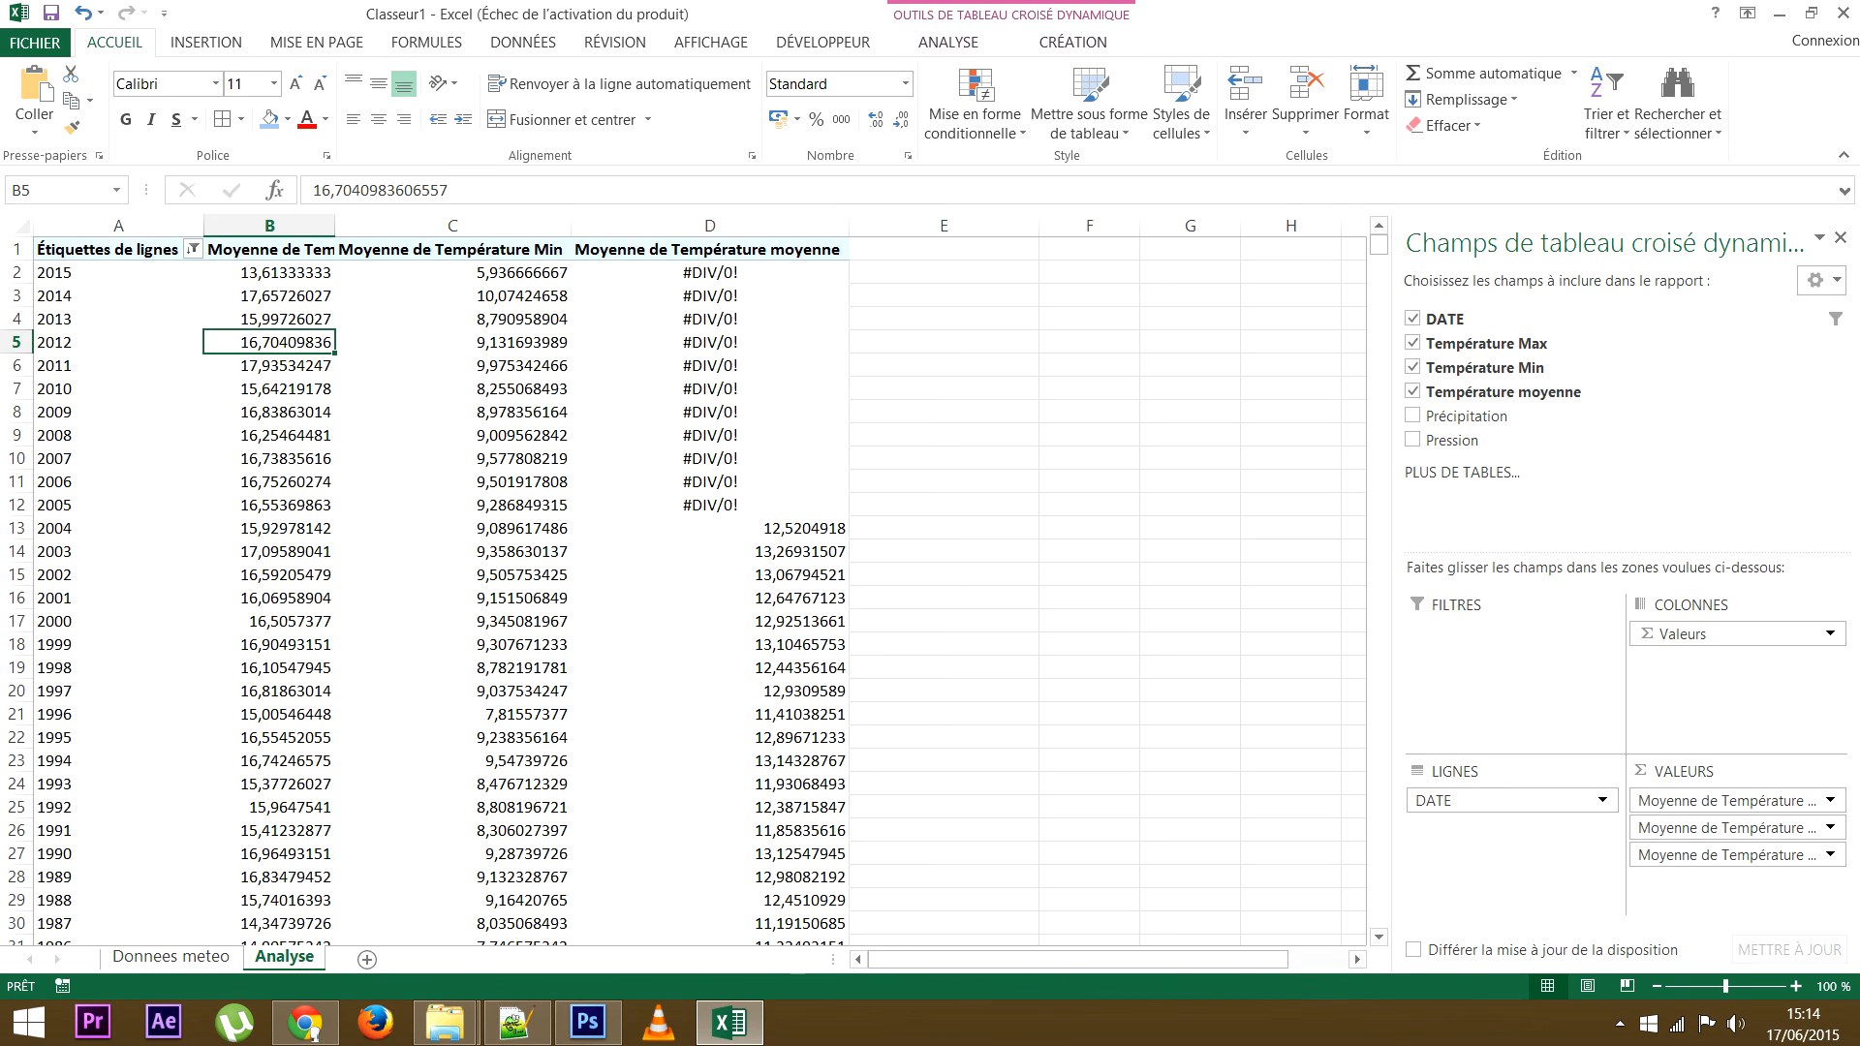
pyautogui.click(193, 249)
pyautogui.click(117, 275)
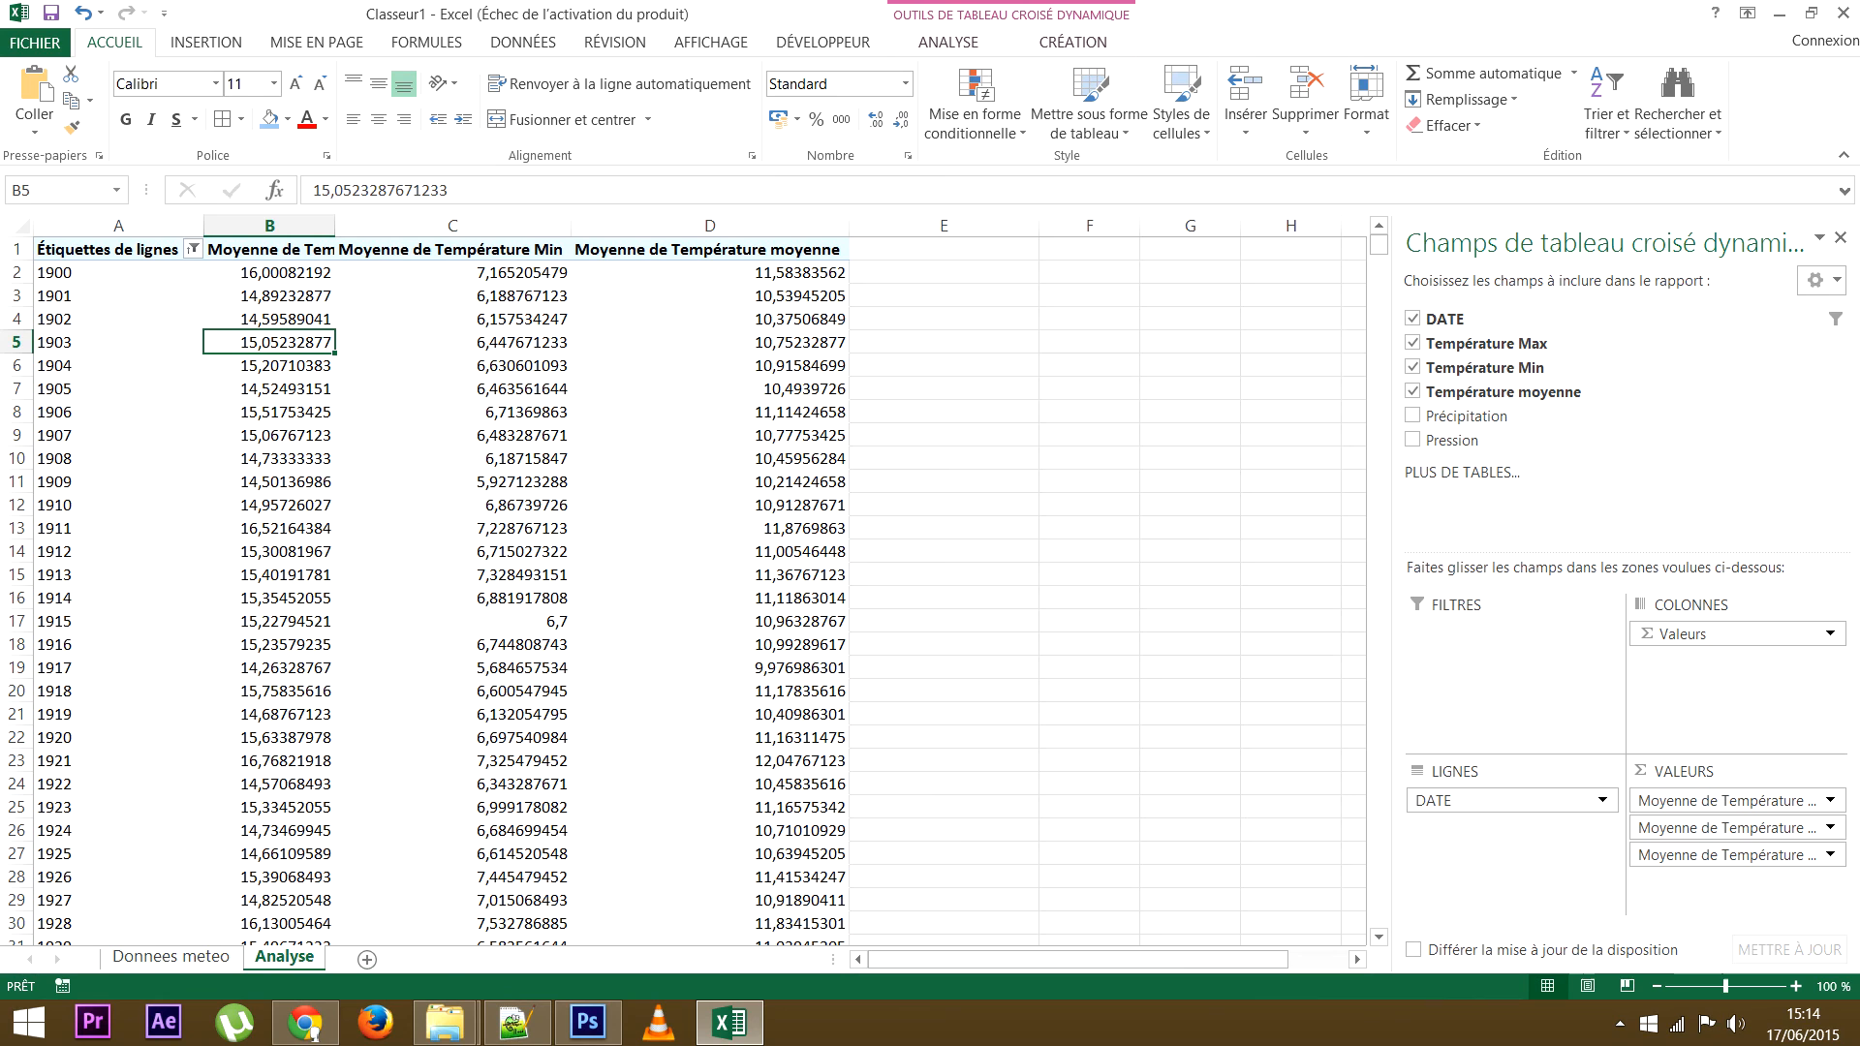
# Center the header cells A1 to D1 horizontally and vertically and wrap their text
pyautogui.moveTo(108, 249); pyautogui.dragTo(708, 250)
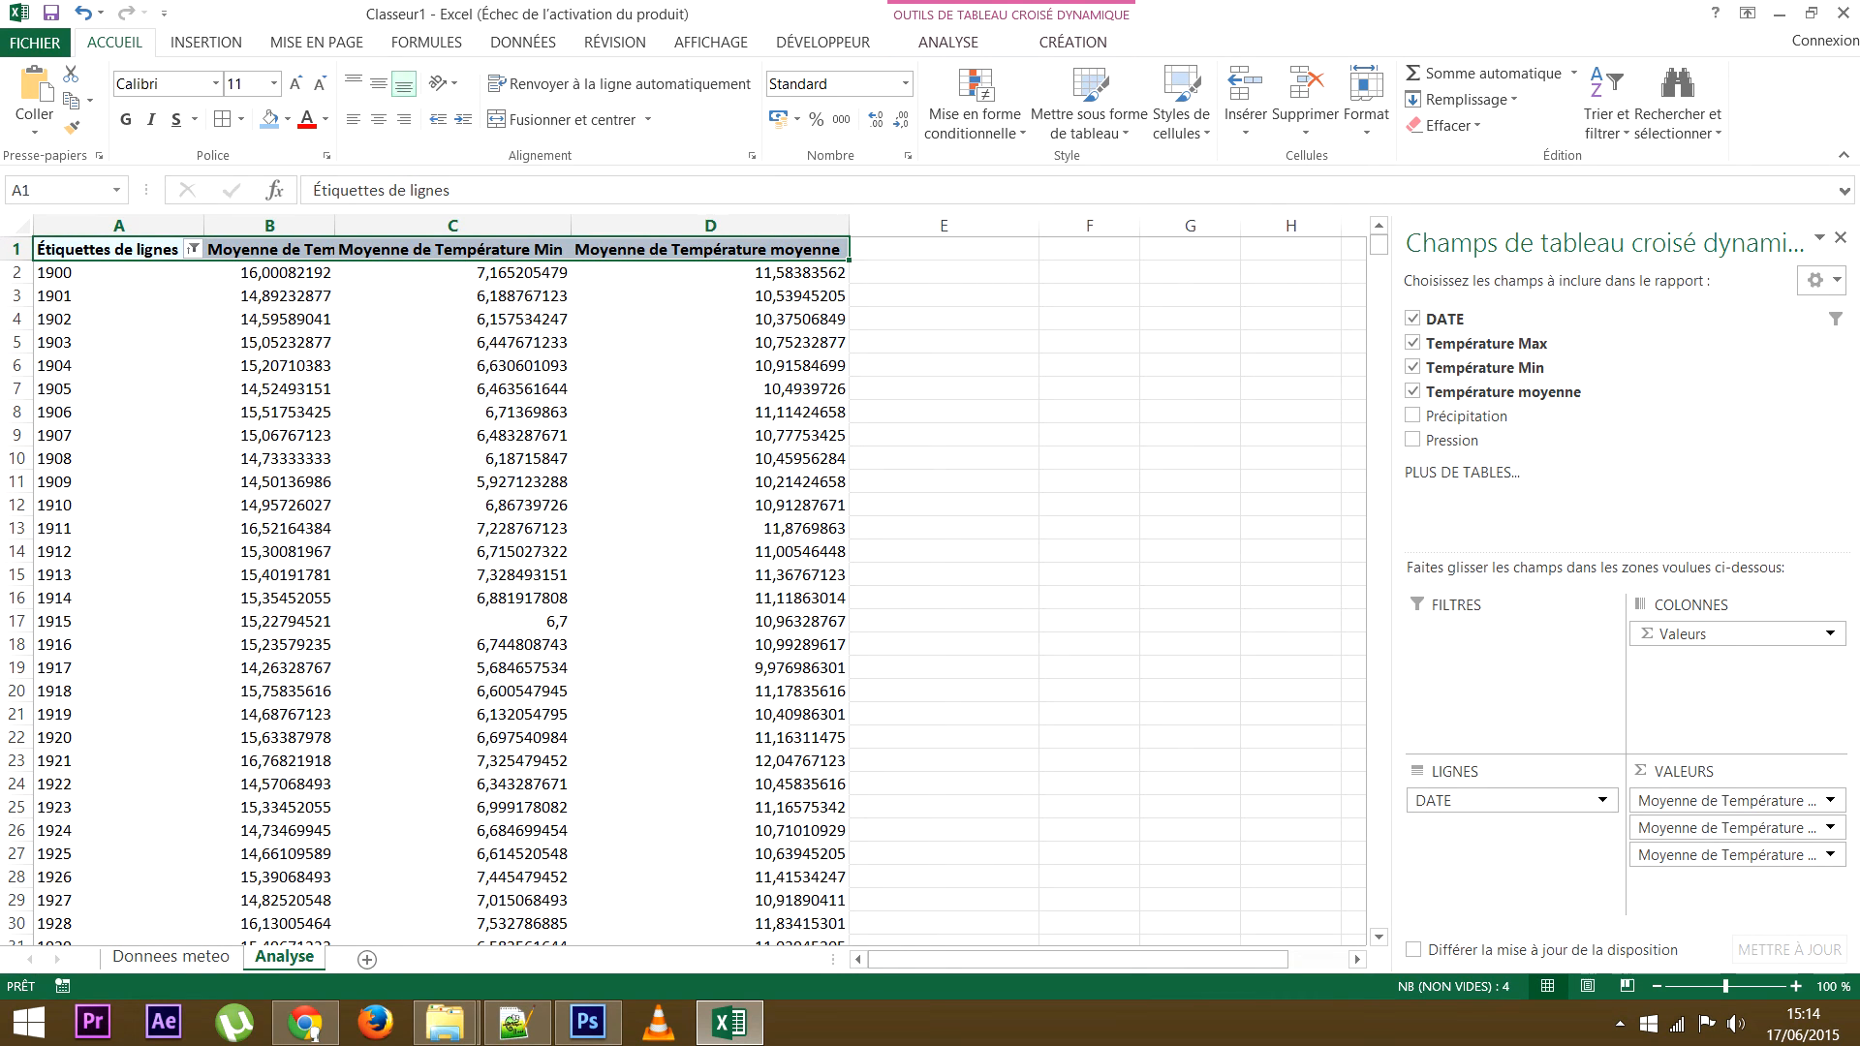
pyautogui.click(379, 85)
pyautogui.click(378, 119)
pyautogui.click(620, 84)
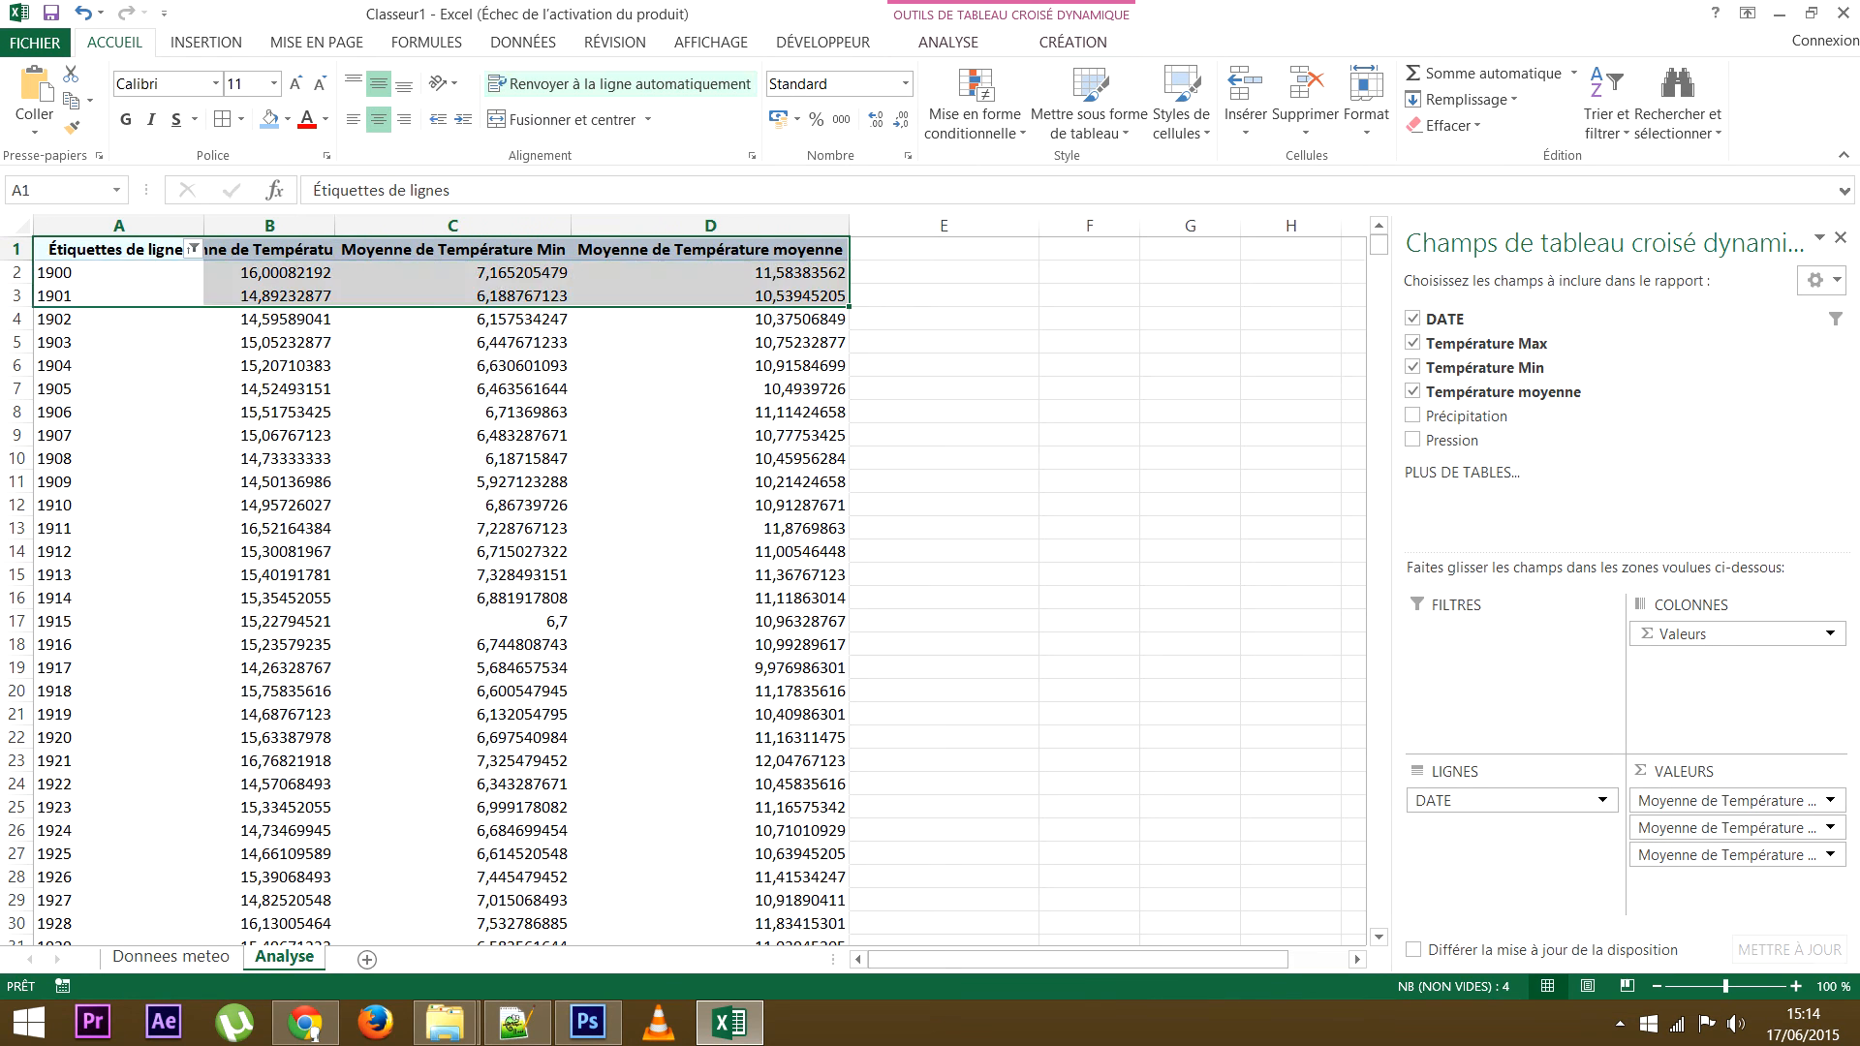
# Narrow columns B to D to one equal width and reduce the width of column A
pyautogui.moveTo(270, 225); pyautogui.dragTo(710, 224)
pyautogui.moveTo(334, 224); pyautogui.dragTo(337, 225)
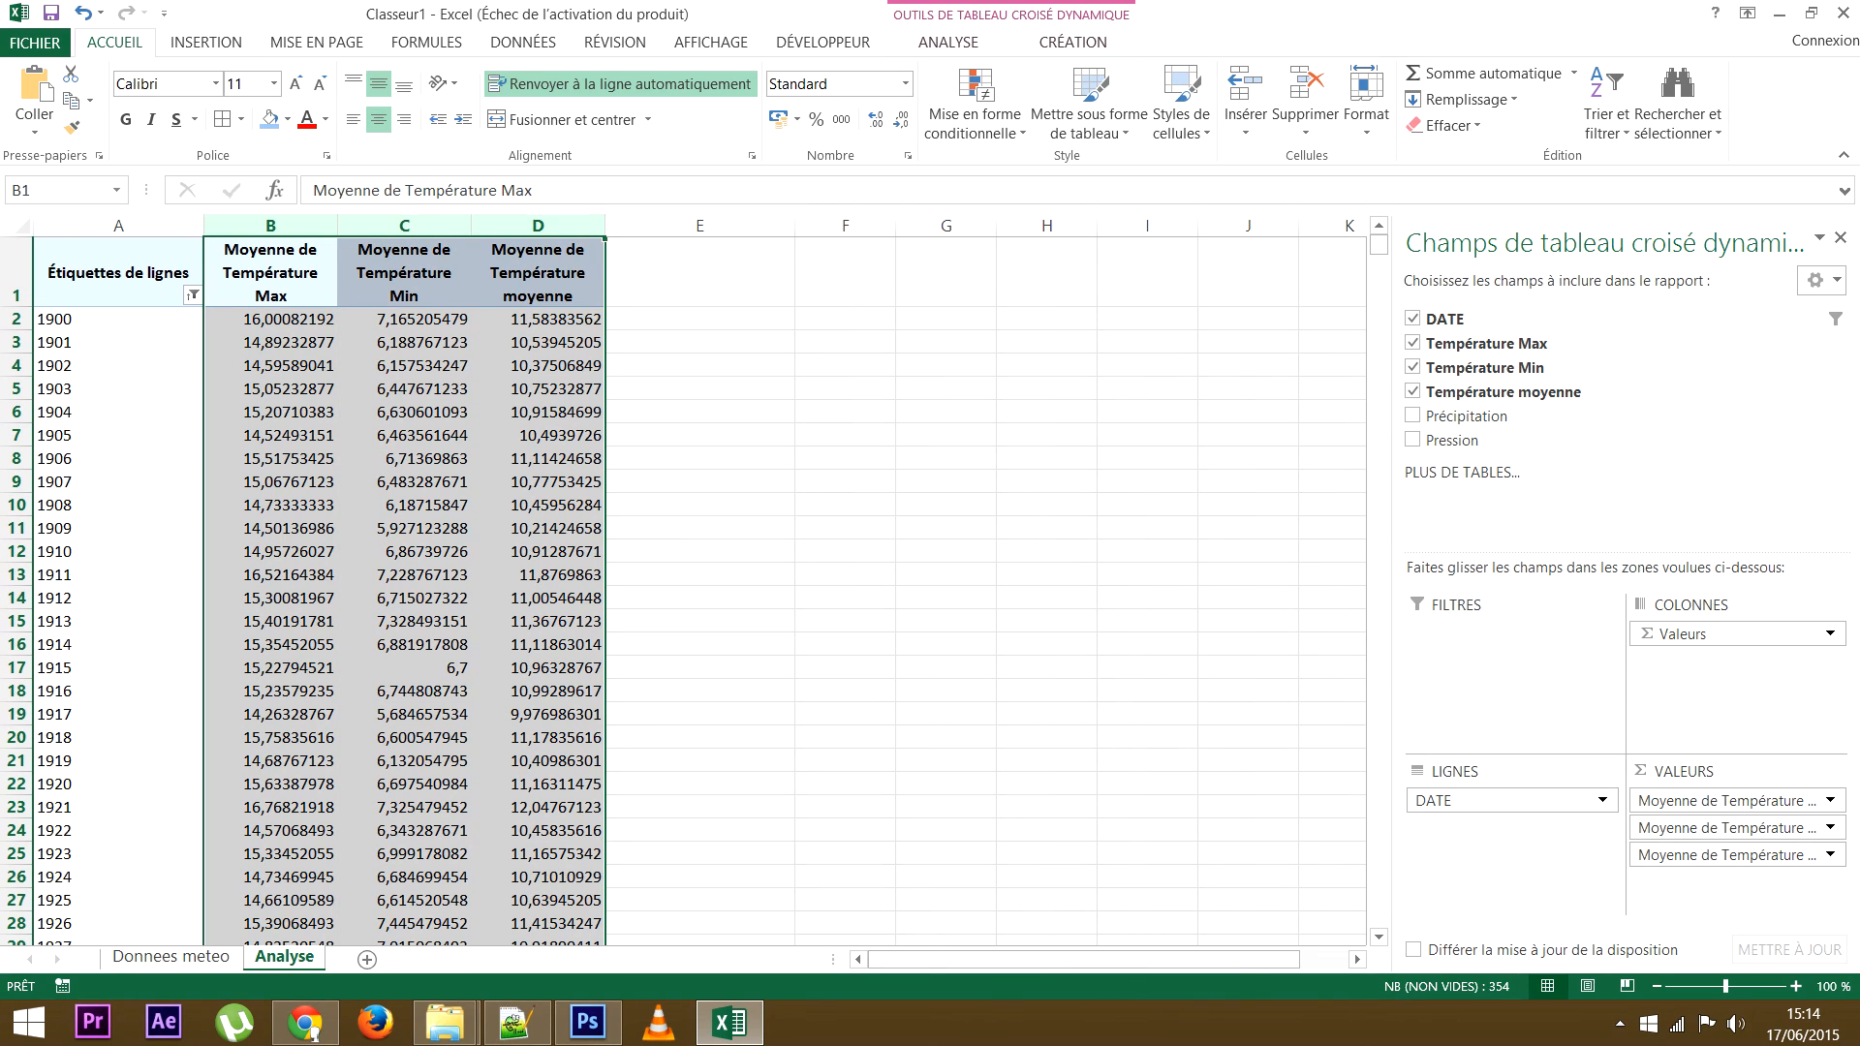
pyautogui.moveTo(204, 225); pyautogui.dragTo(122, 225)
# Apply all borders to the temperature columns B to D and to the year column A
pyautogui.click(241, 120)
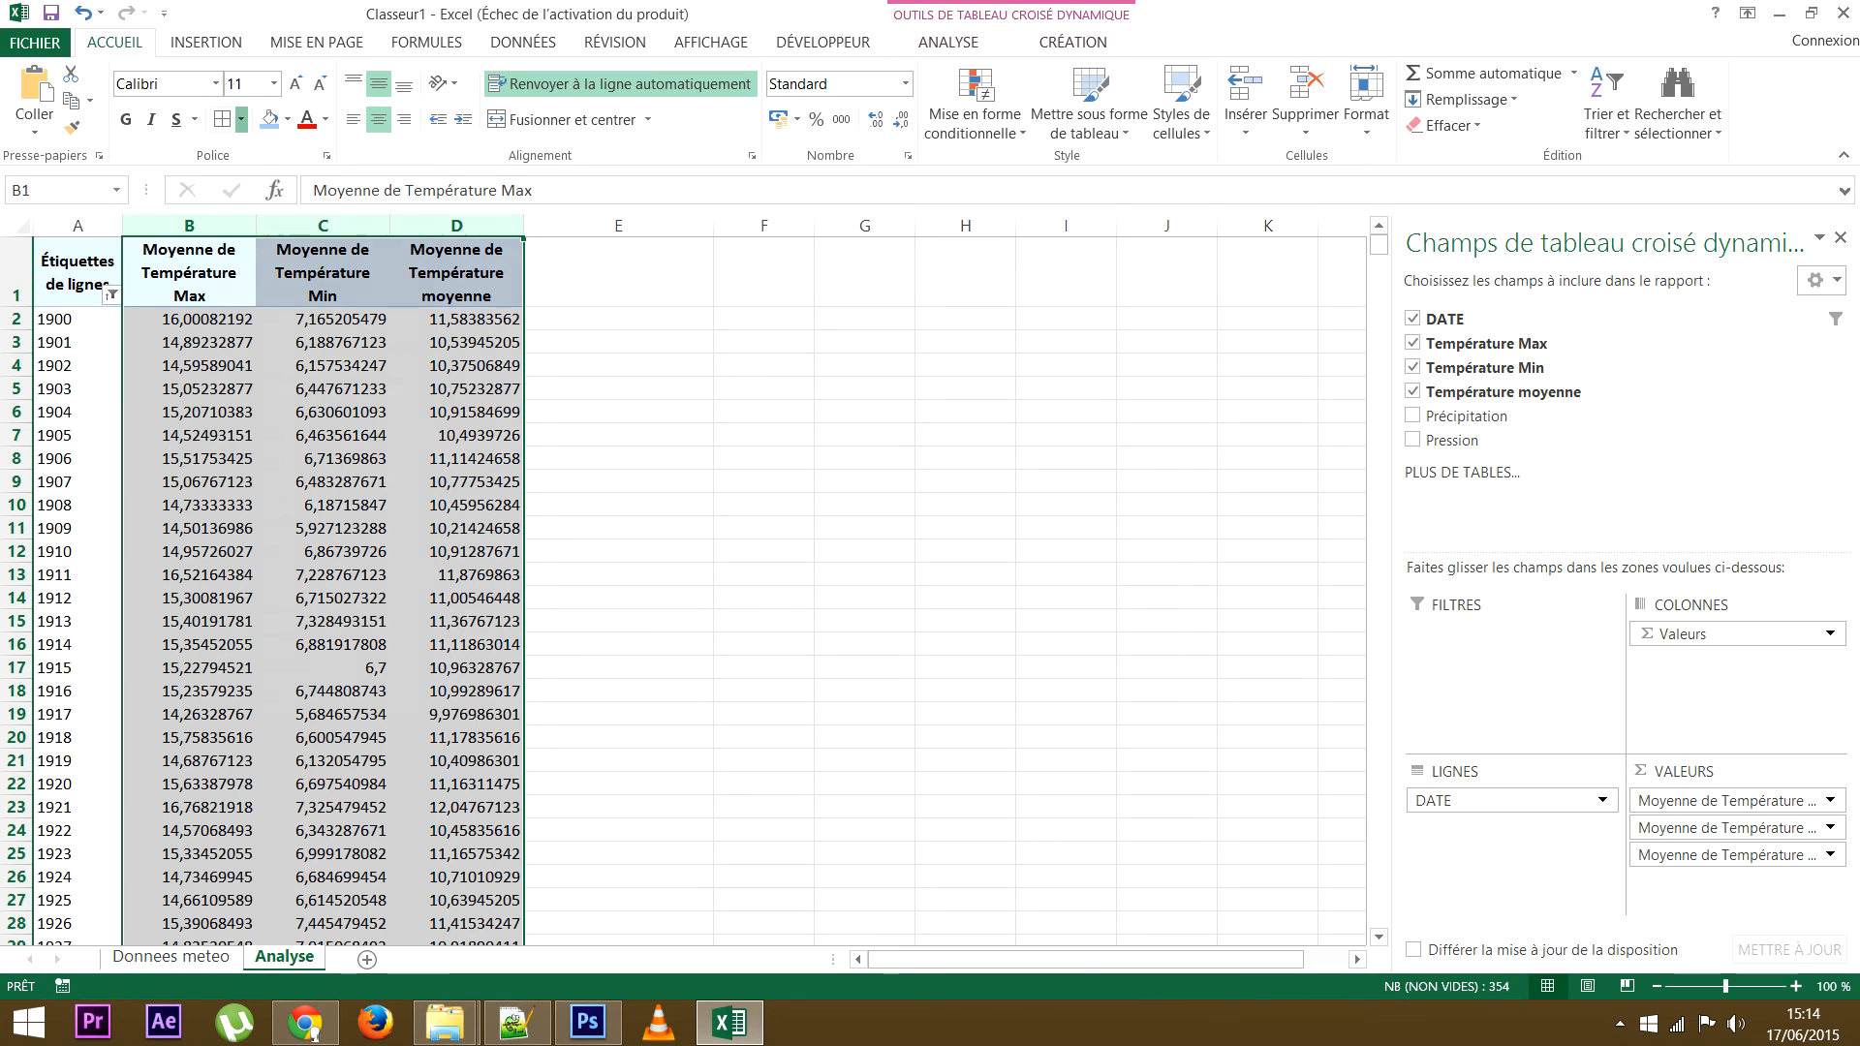
pyautogui.click(306, 323)
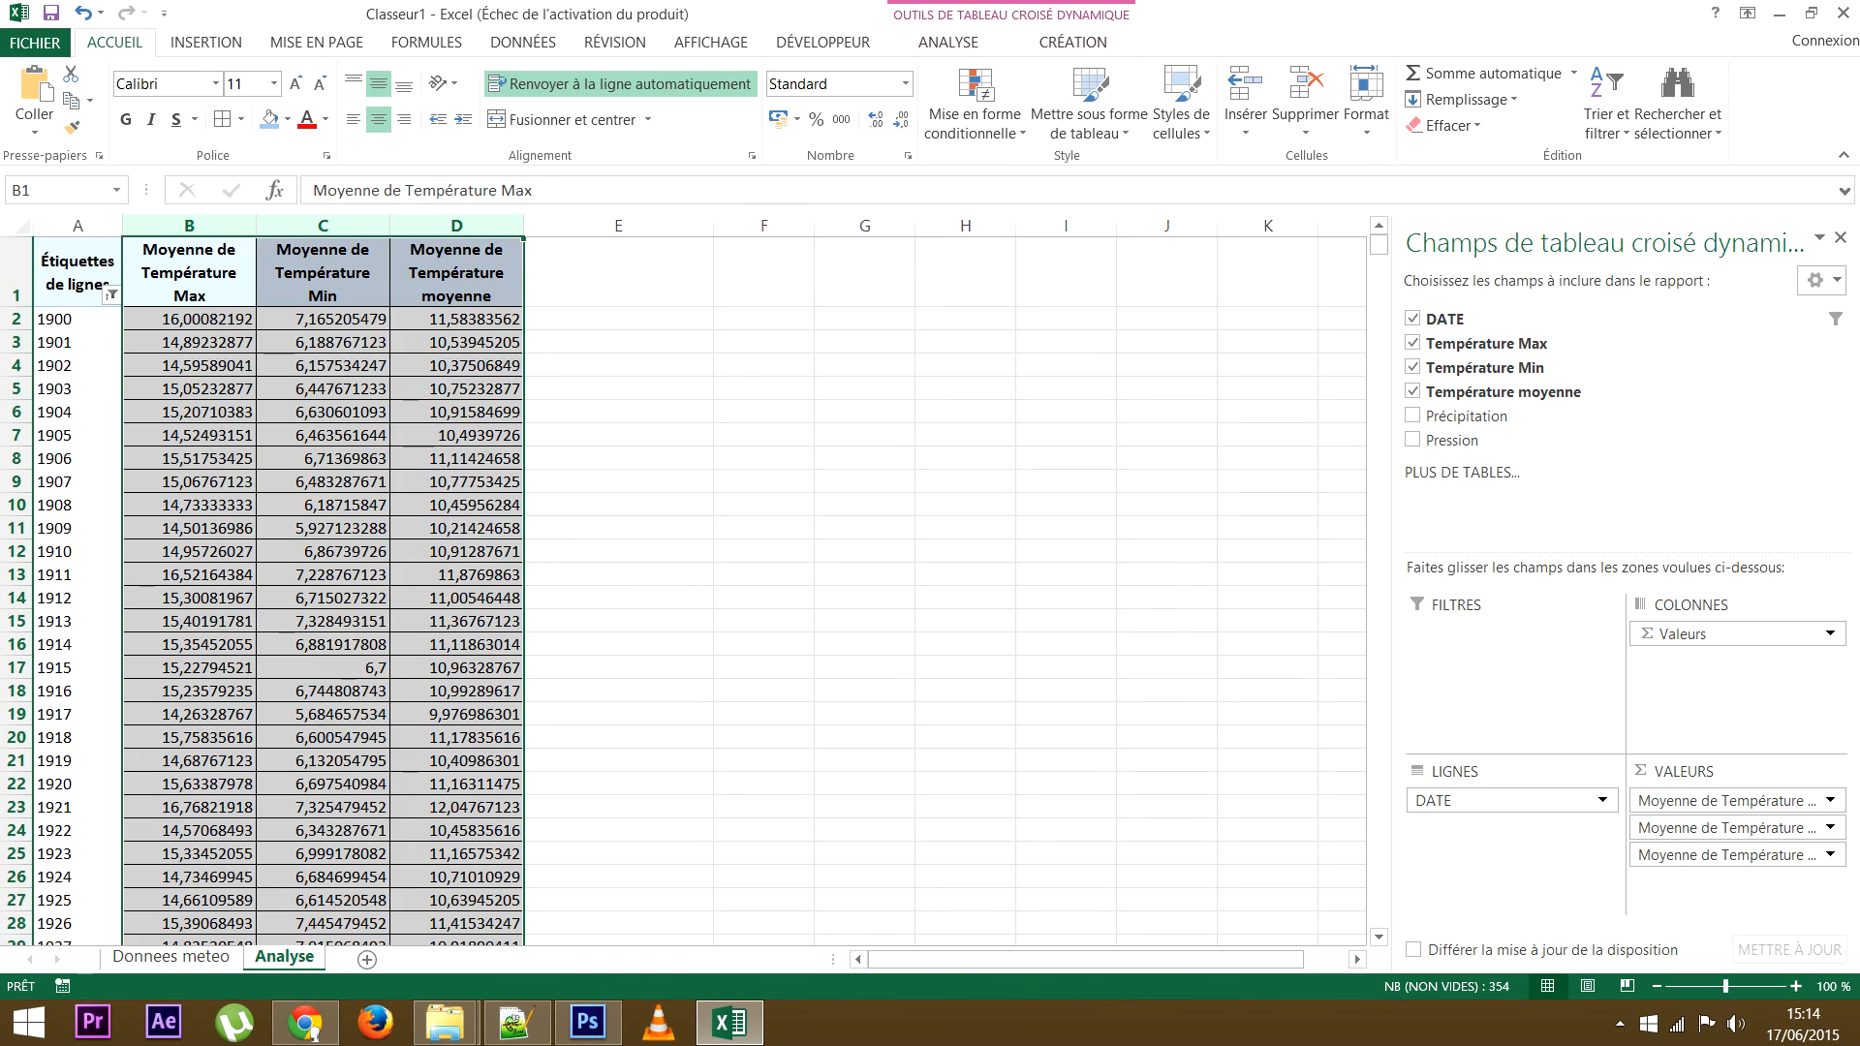
pyautogui.click(78, 225)
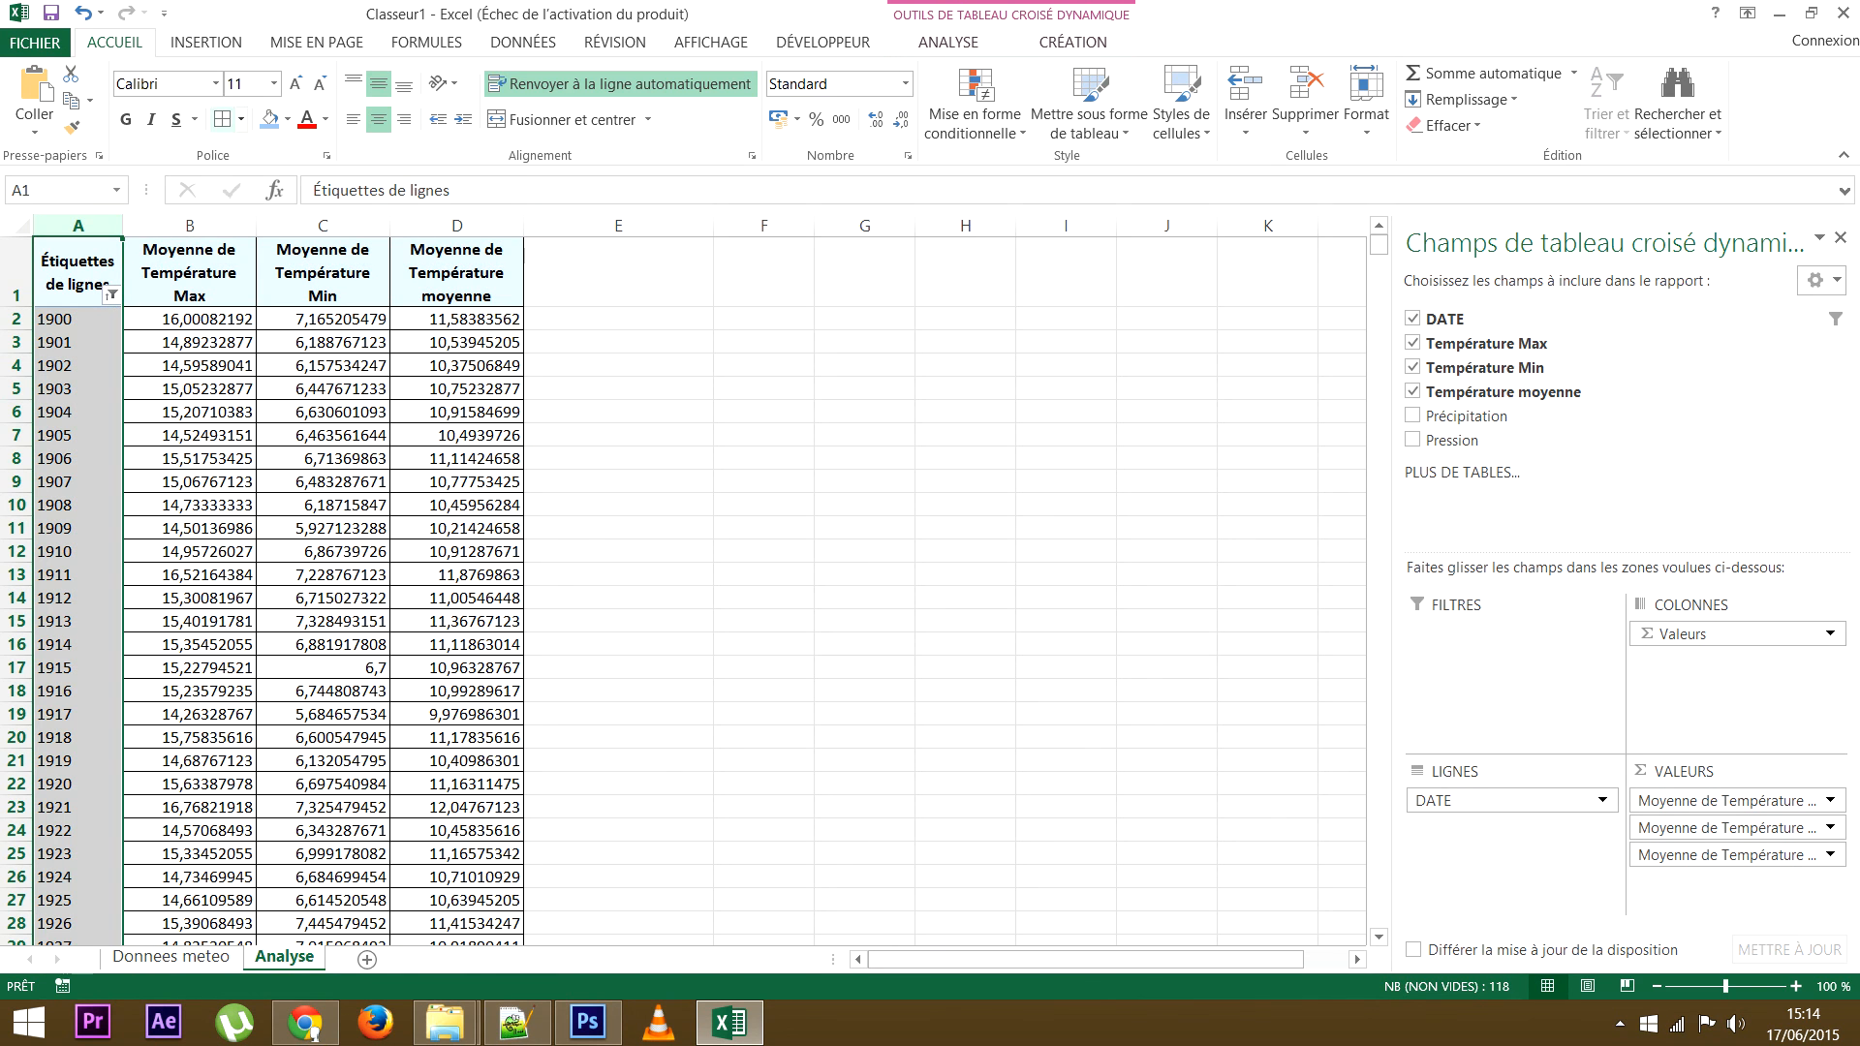
pyautogui.click(323, 342)
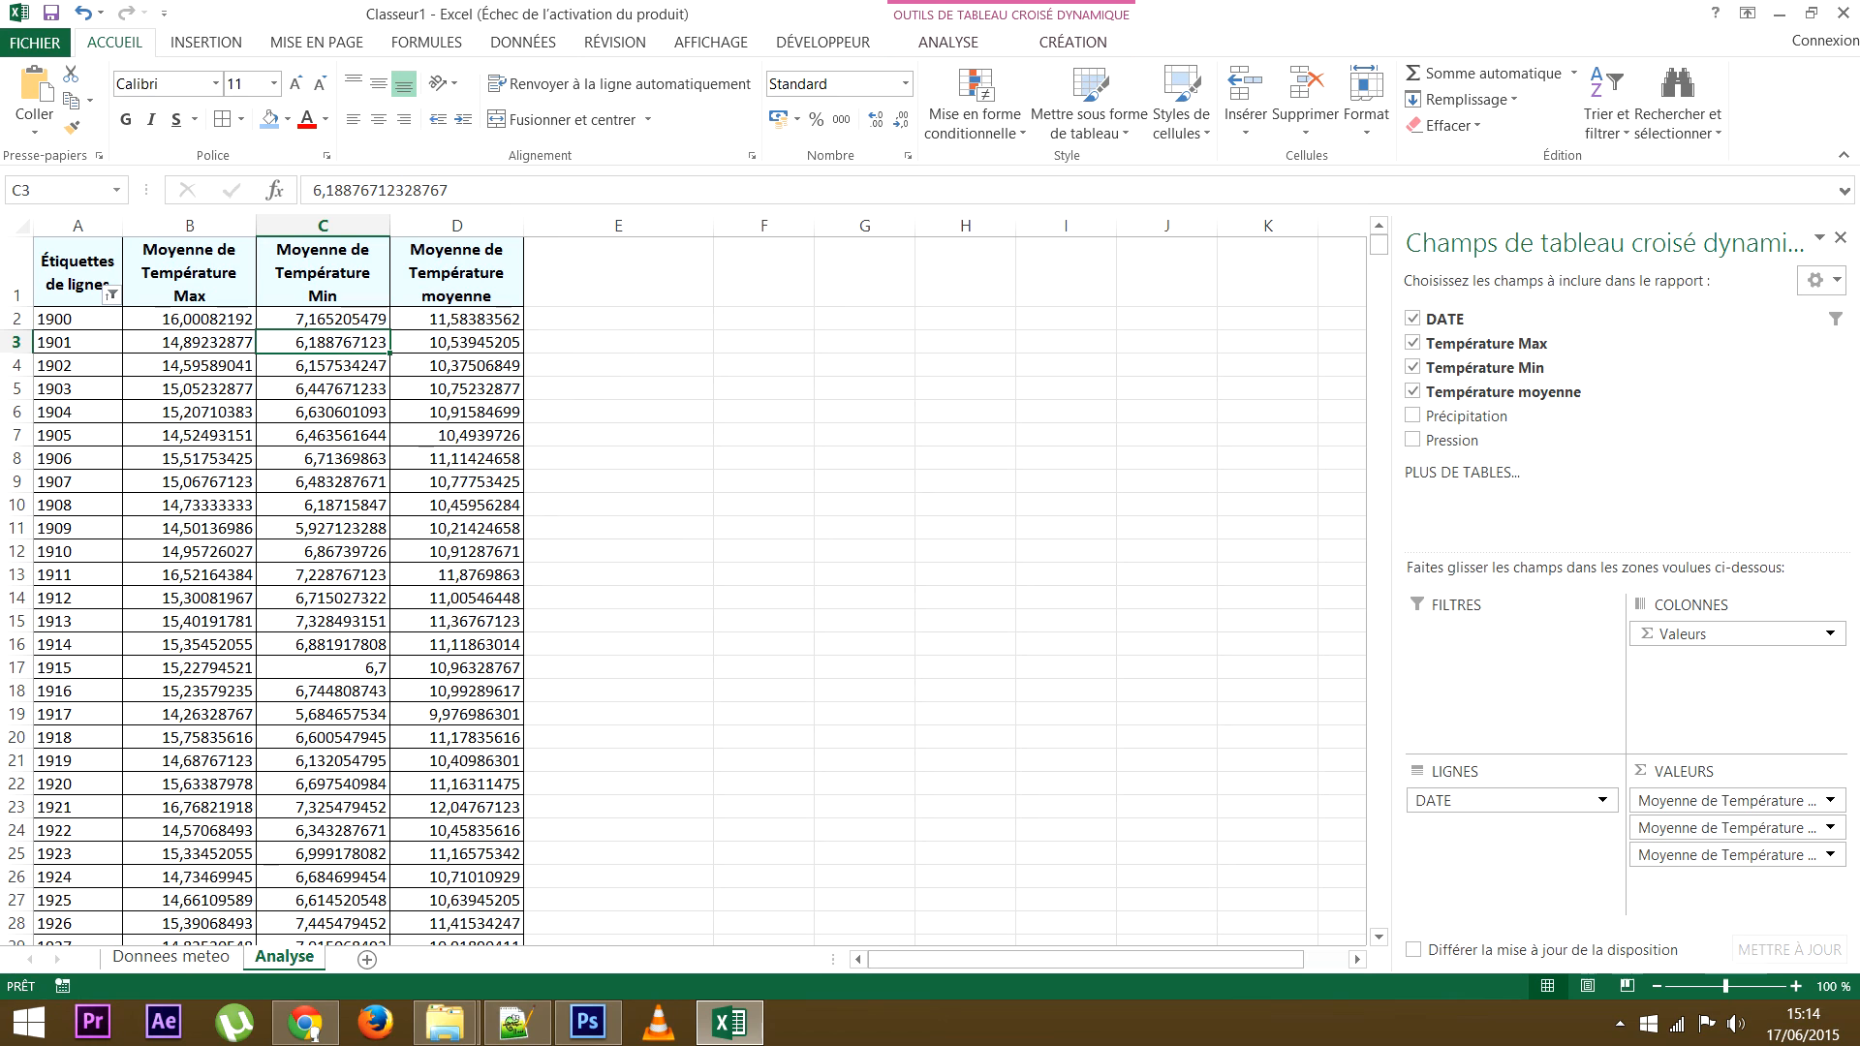
# Select the three temperature columns B to D
pyautogui.click(189, 225)
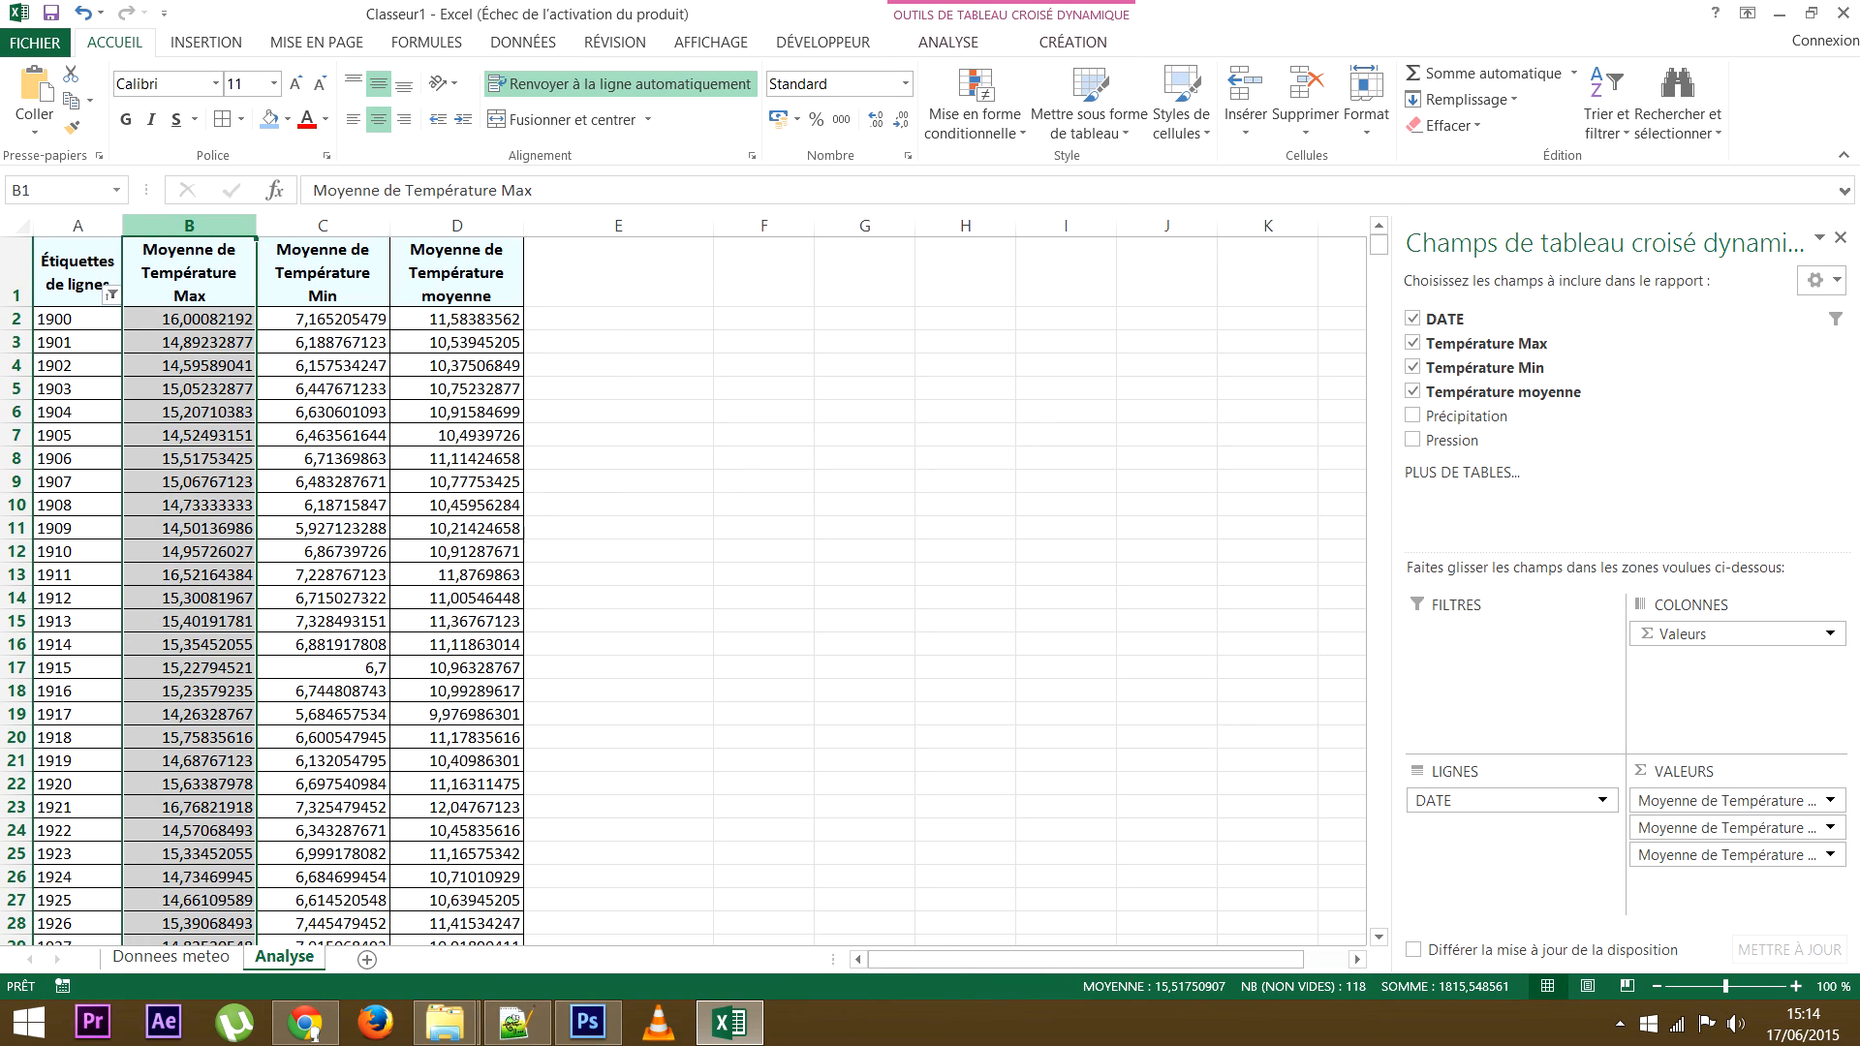
pyautogui.moveTo(189, 225); pyautogui.dragTo(456, 225)
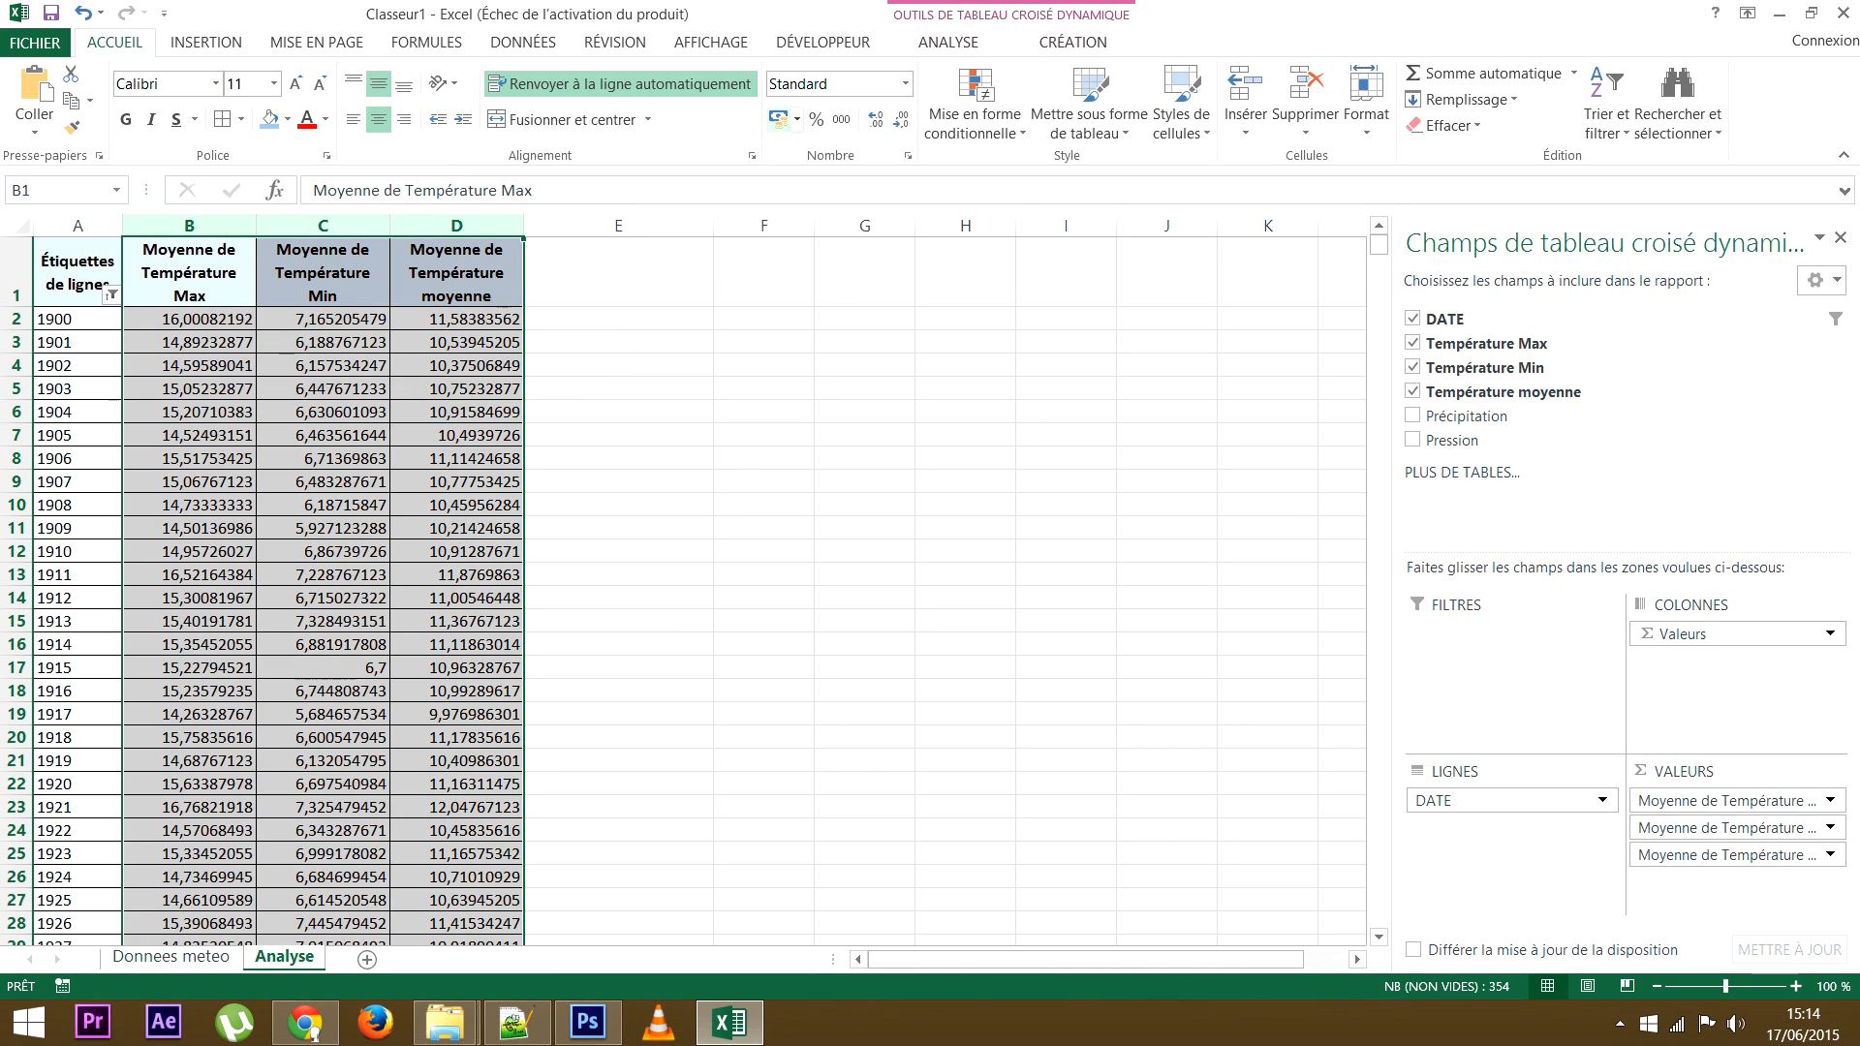
pyautogui.click(904, 84)
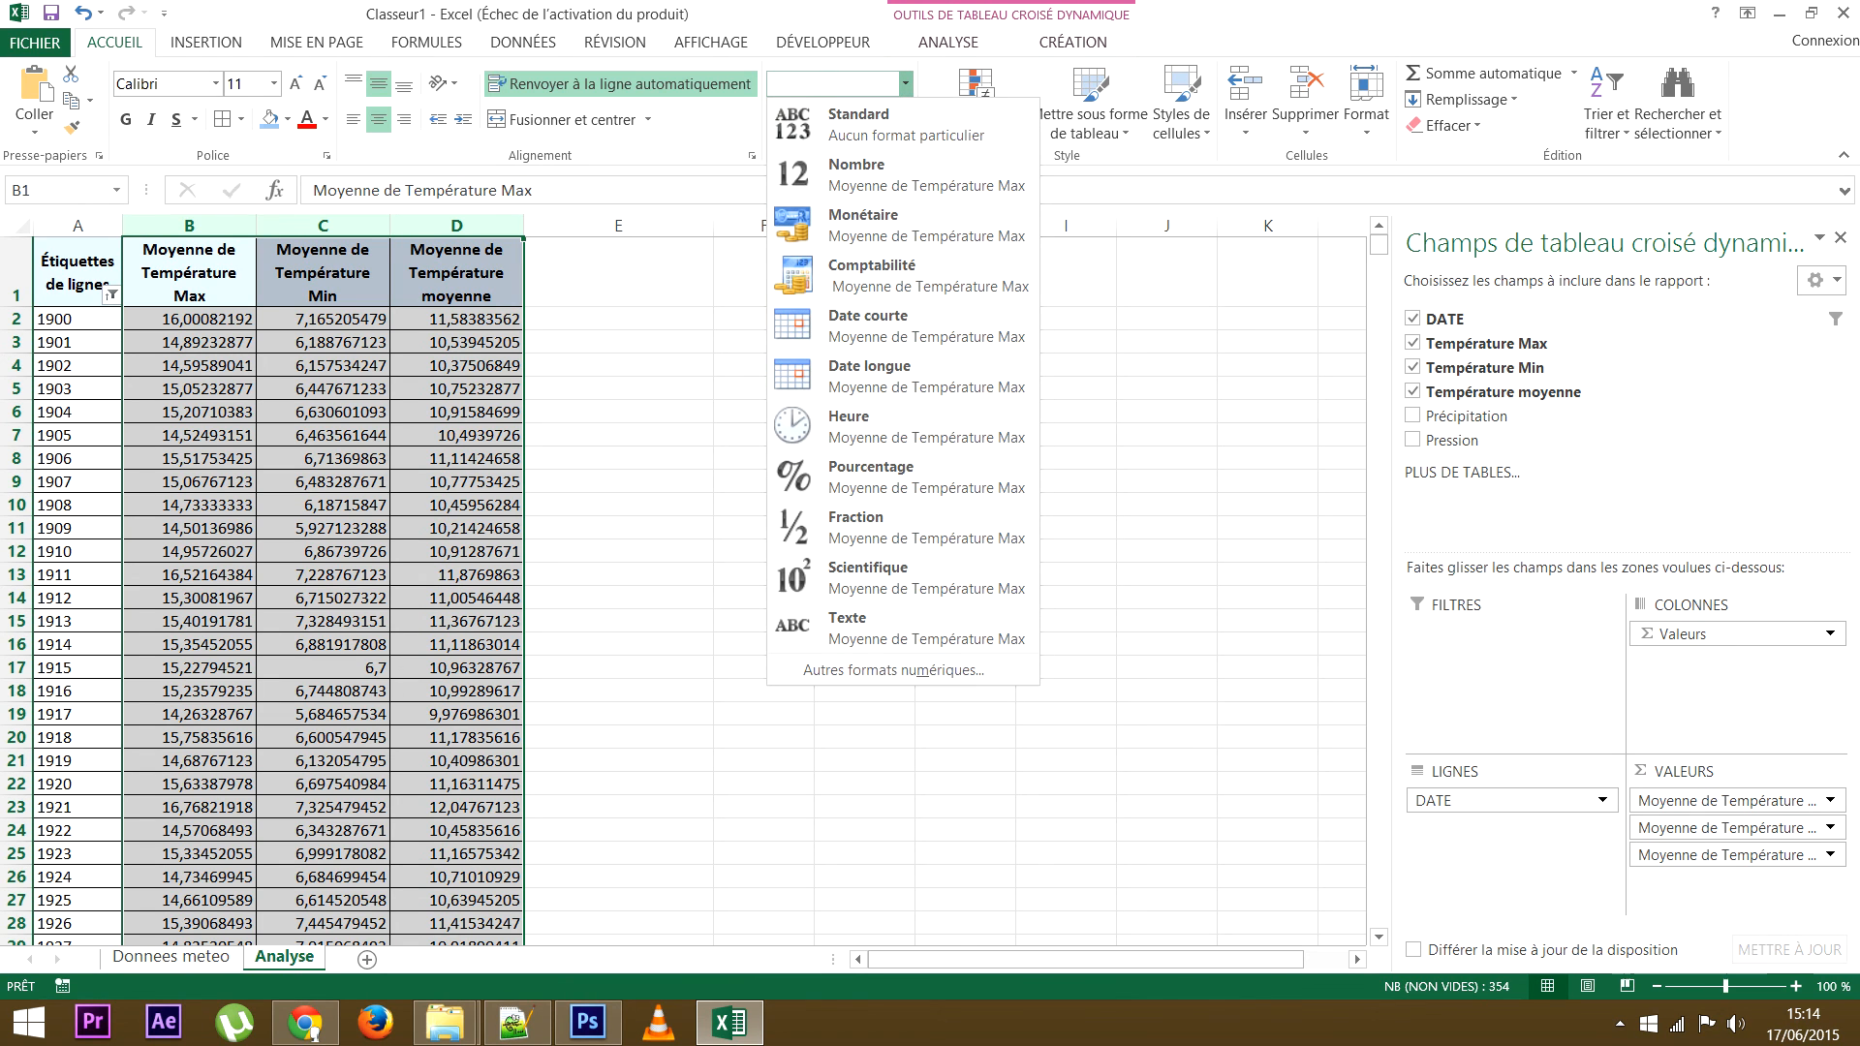
pyautogui.click(904, 84)
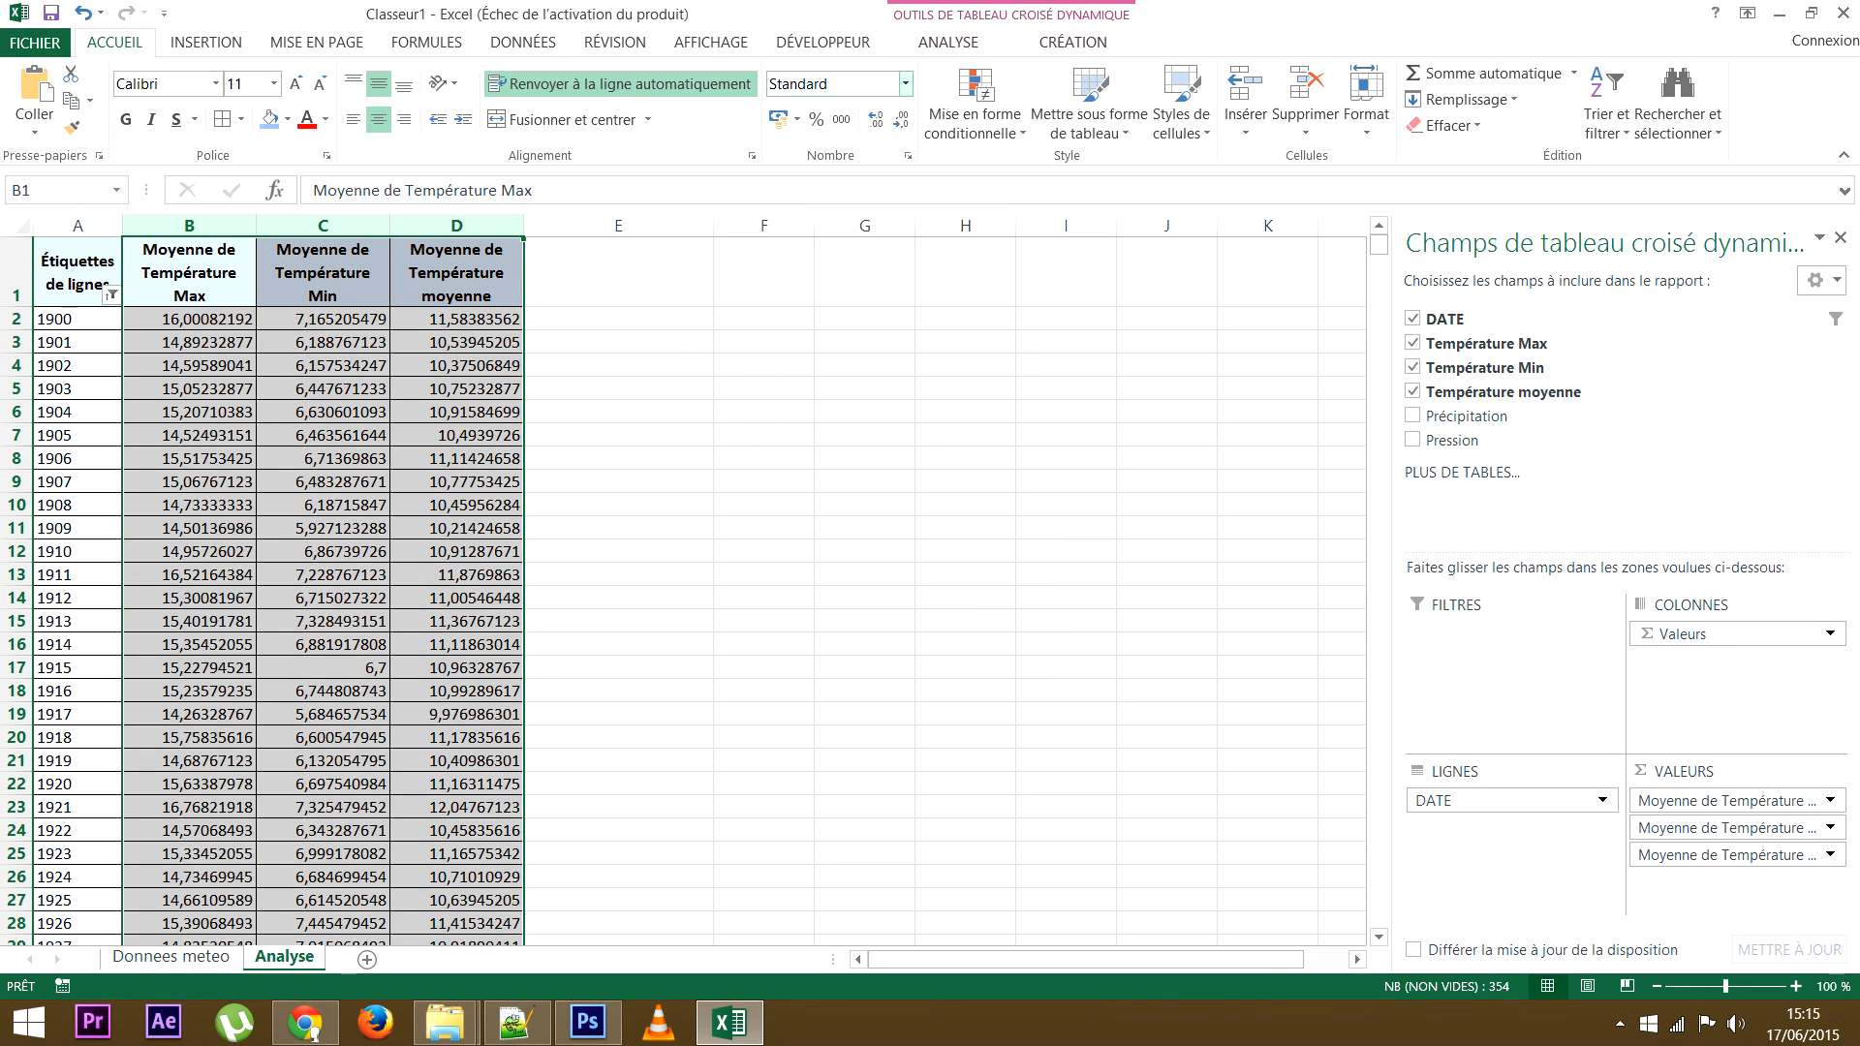
pyautogui.click(904, 83)
pyautogui.click(905, 83)
pyautogui.click(905, 83)
pyautogui.click(893, 669)
pyautogui.press('Escape')
# Apply the custom number format 0,00" °C" to the selected temperature columns B to D
pyautogui.click(908, 155)
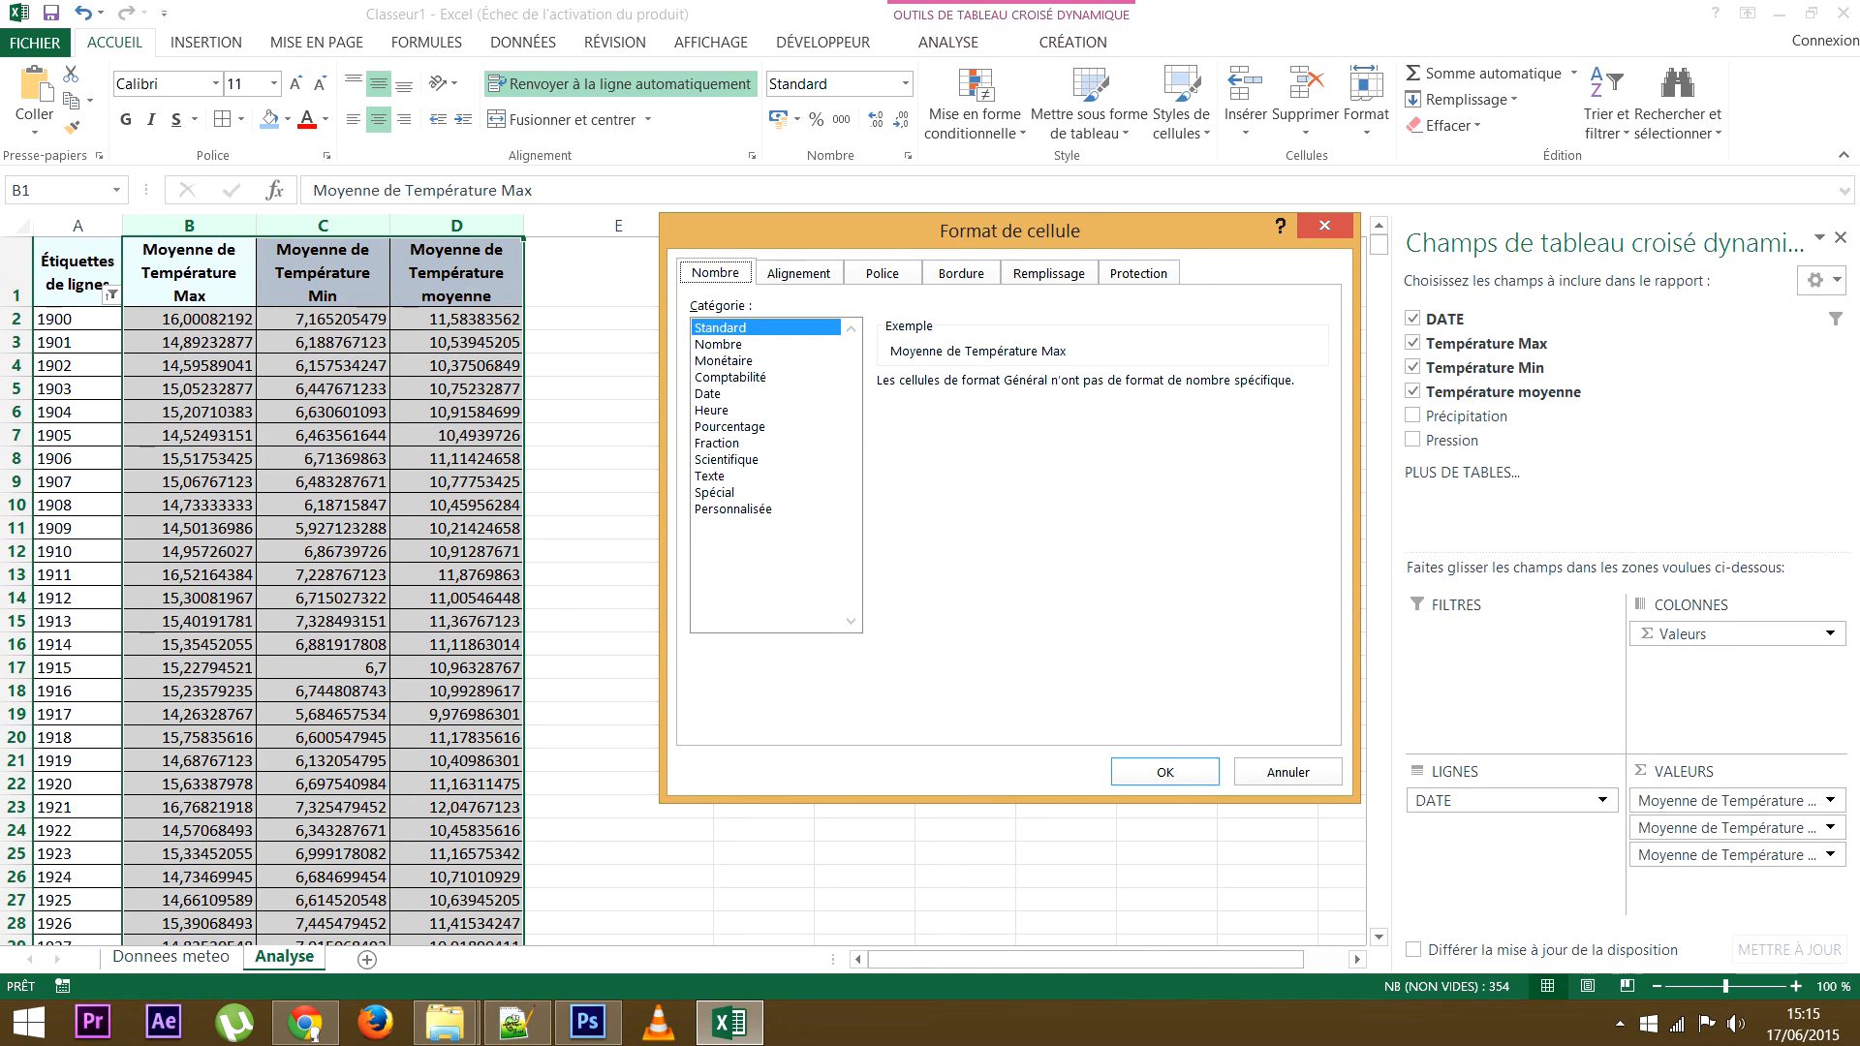
pyautogui.click(733, 509)
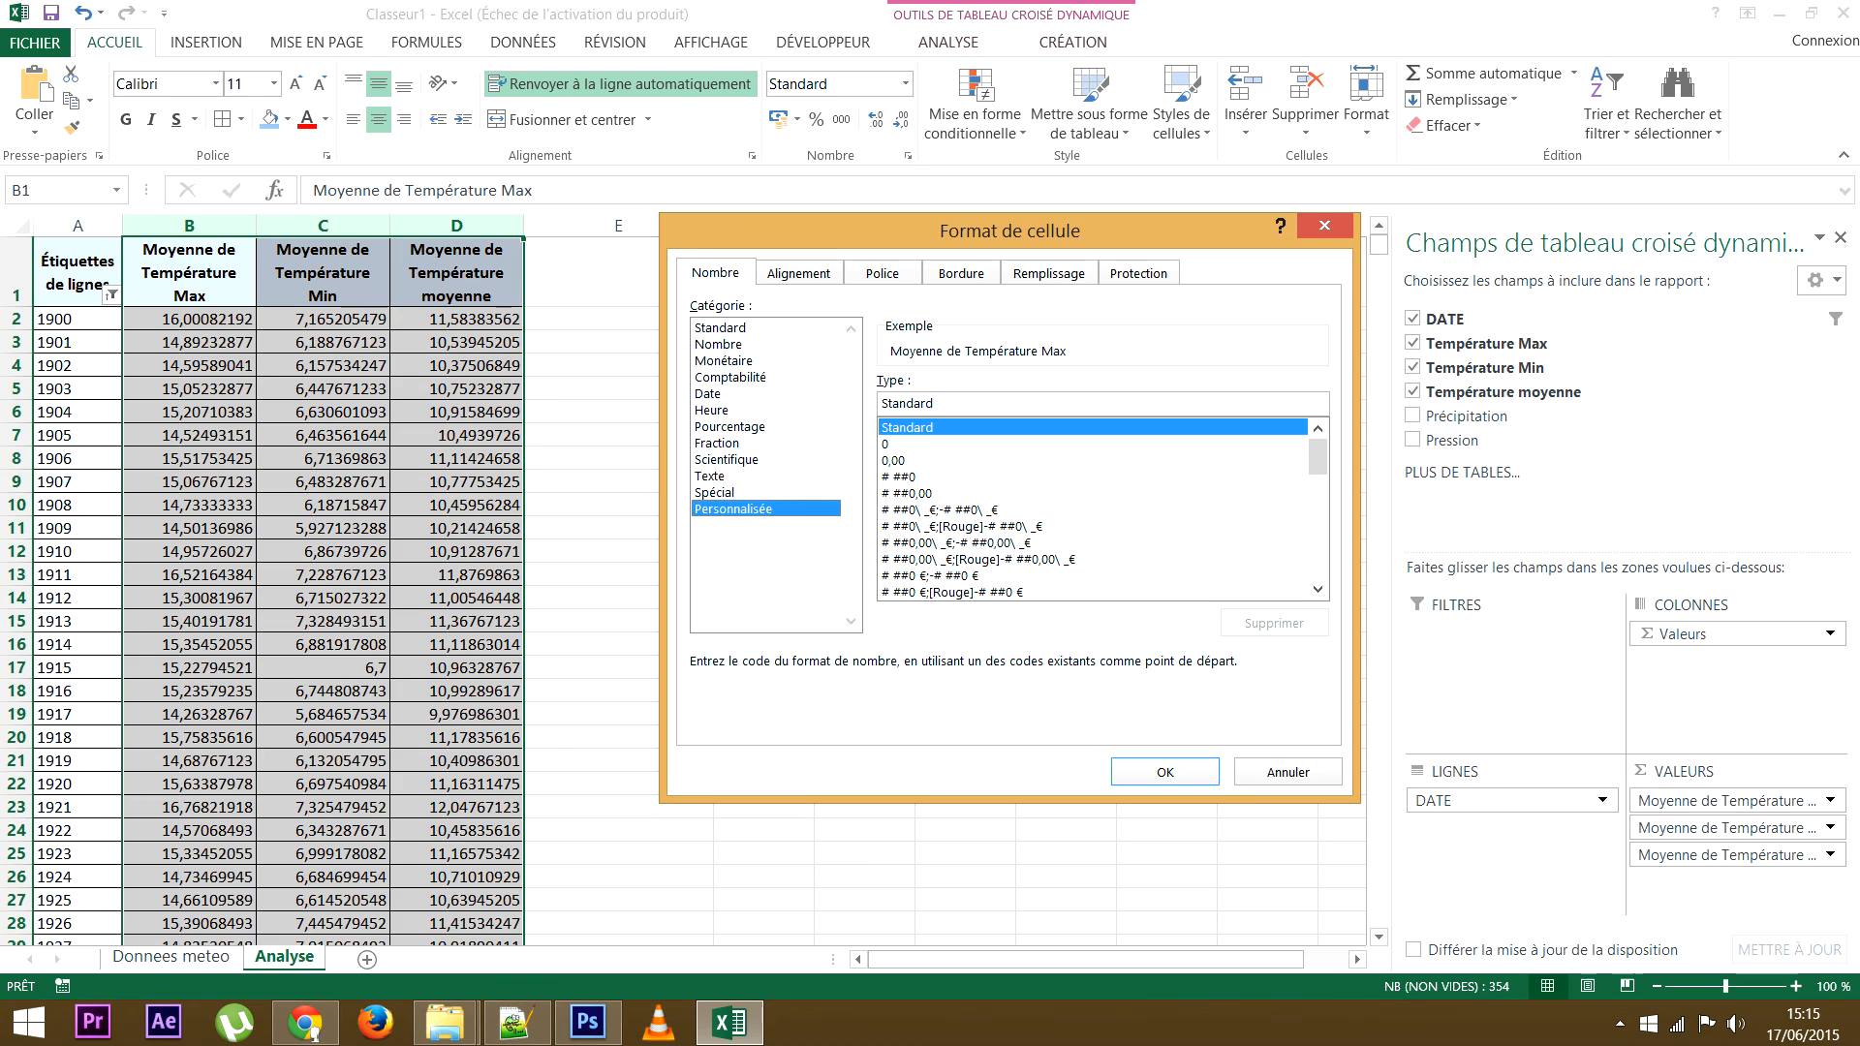
pyautogui.moveTo(1317, 457); pyautogui.dragTo(1317, 561)
pyautogui.click(906, 559)
pyautogui.click(905, 576)
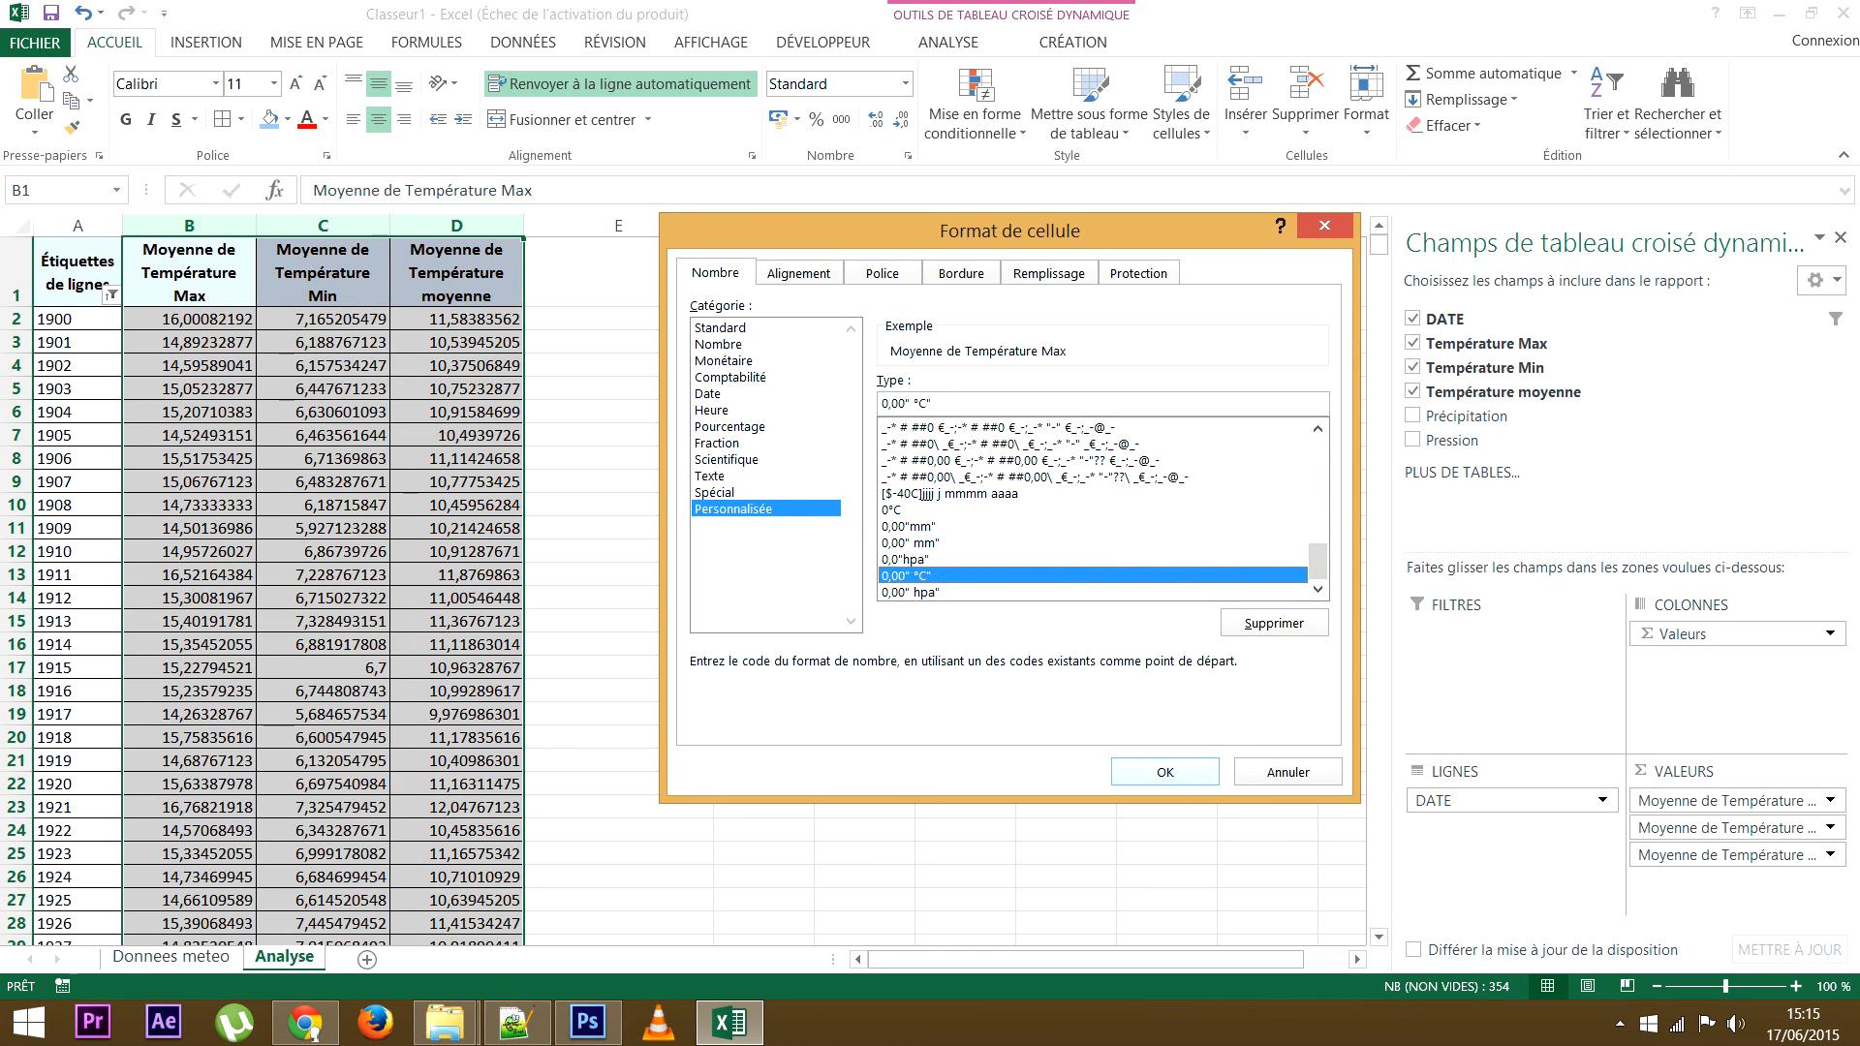
pyautogui.click(1164, 772)
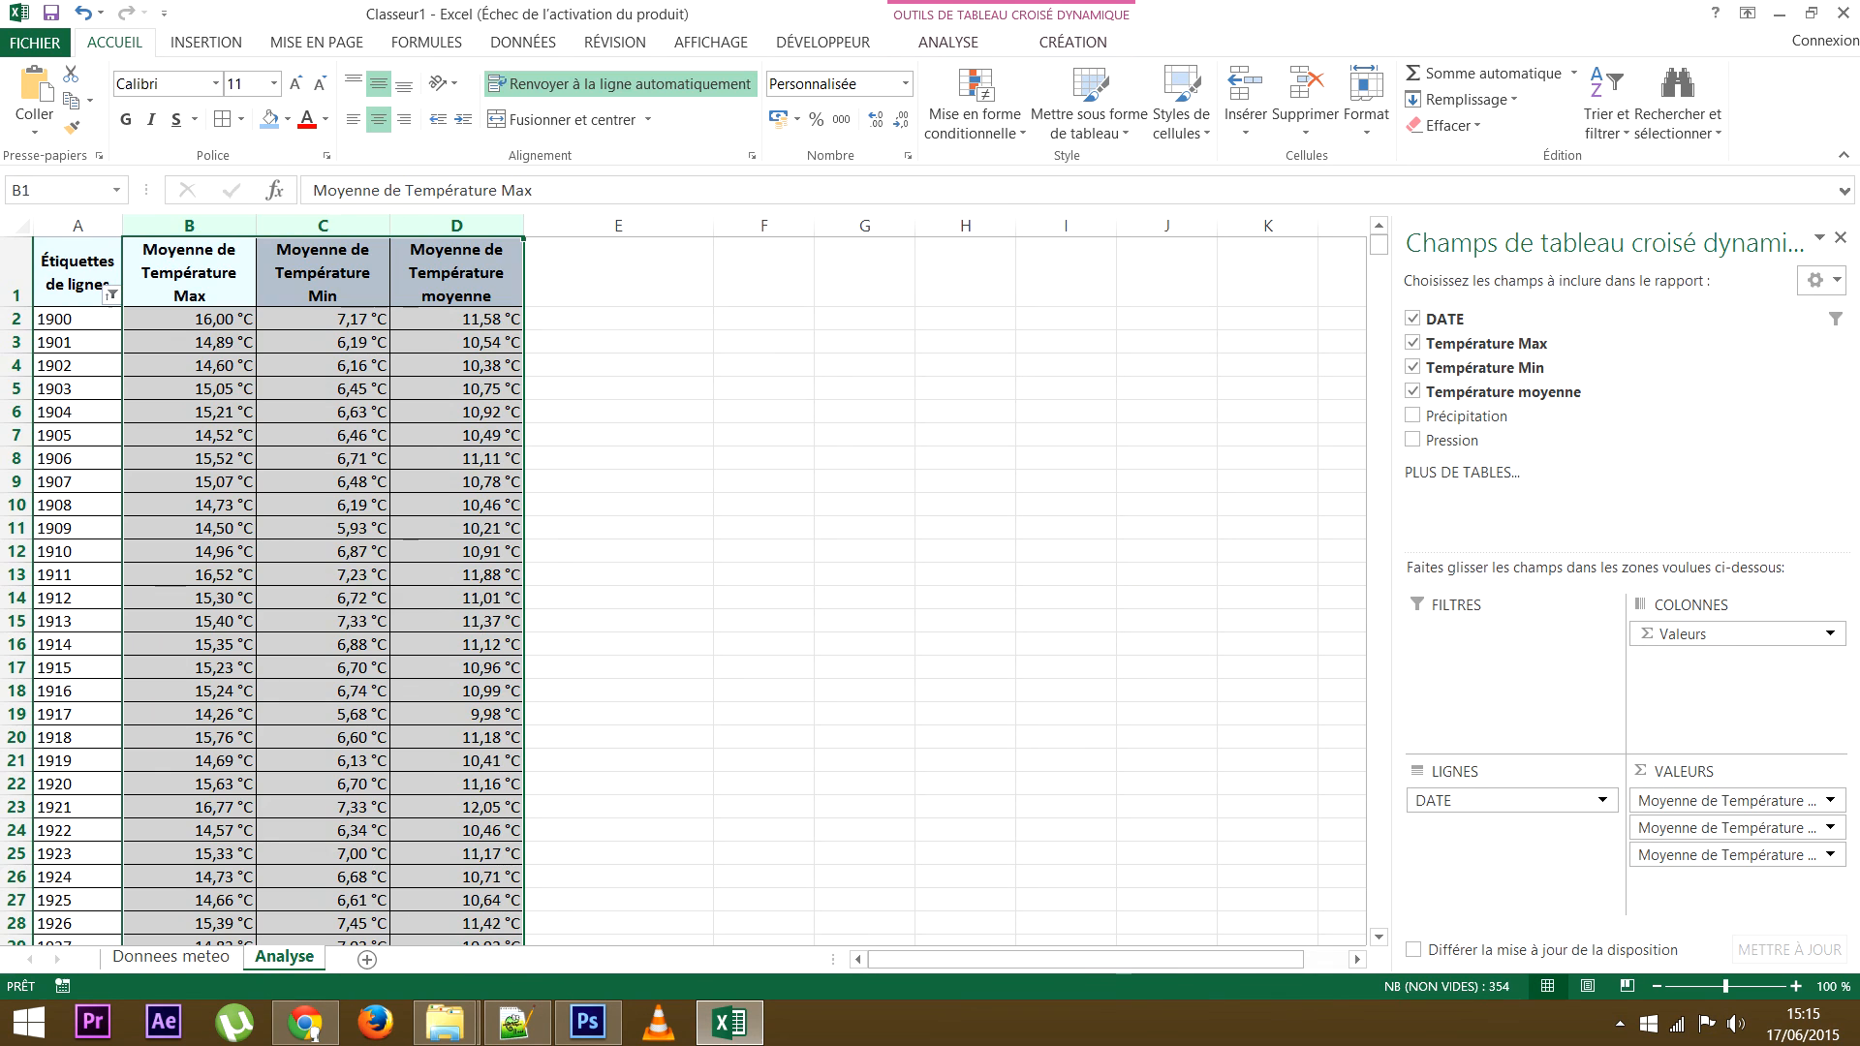
pyautogui.click(322, 412)
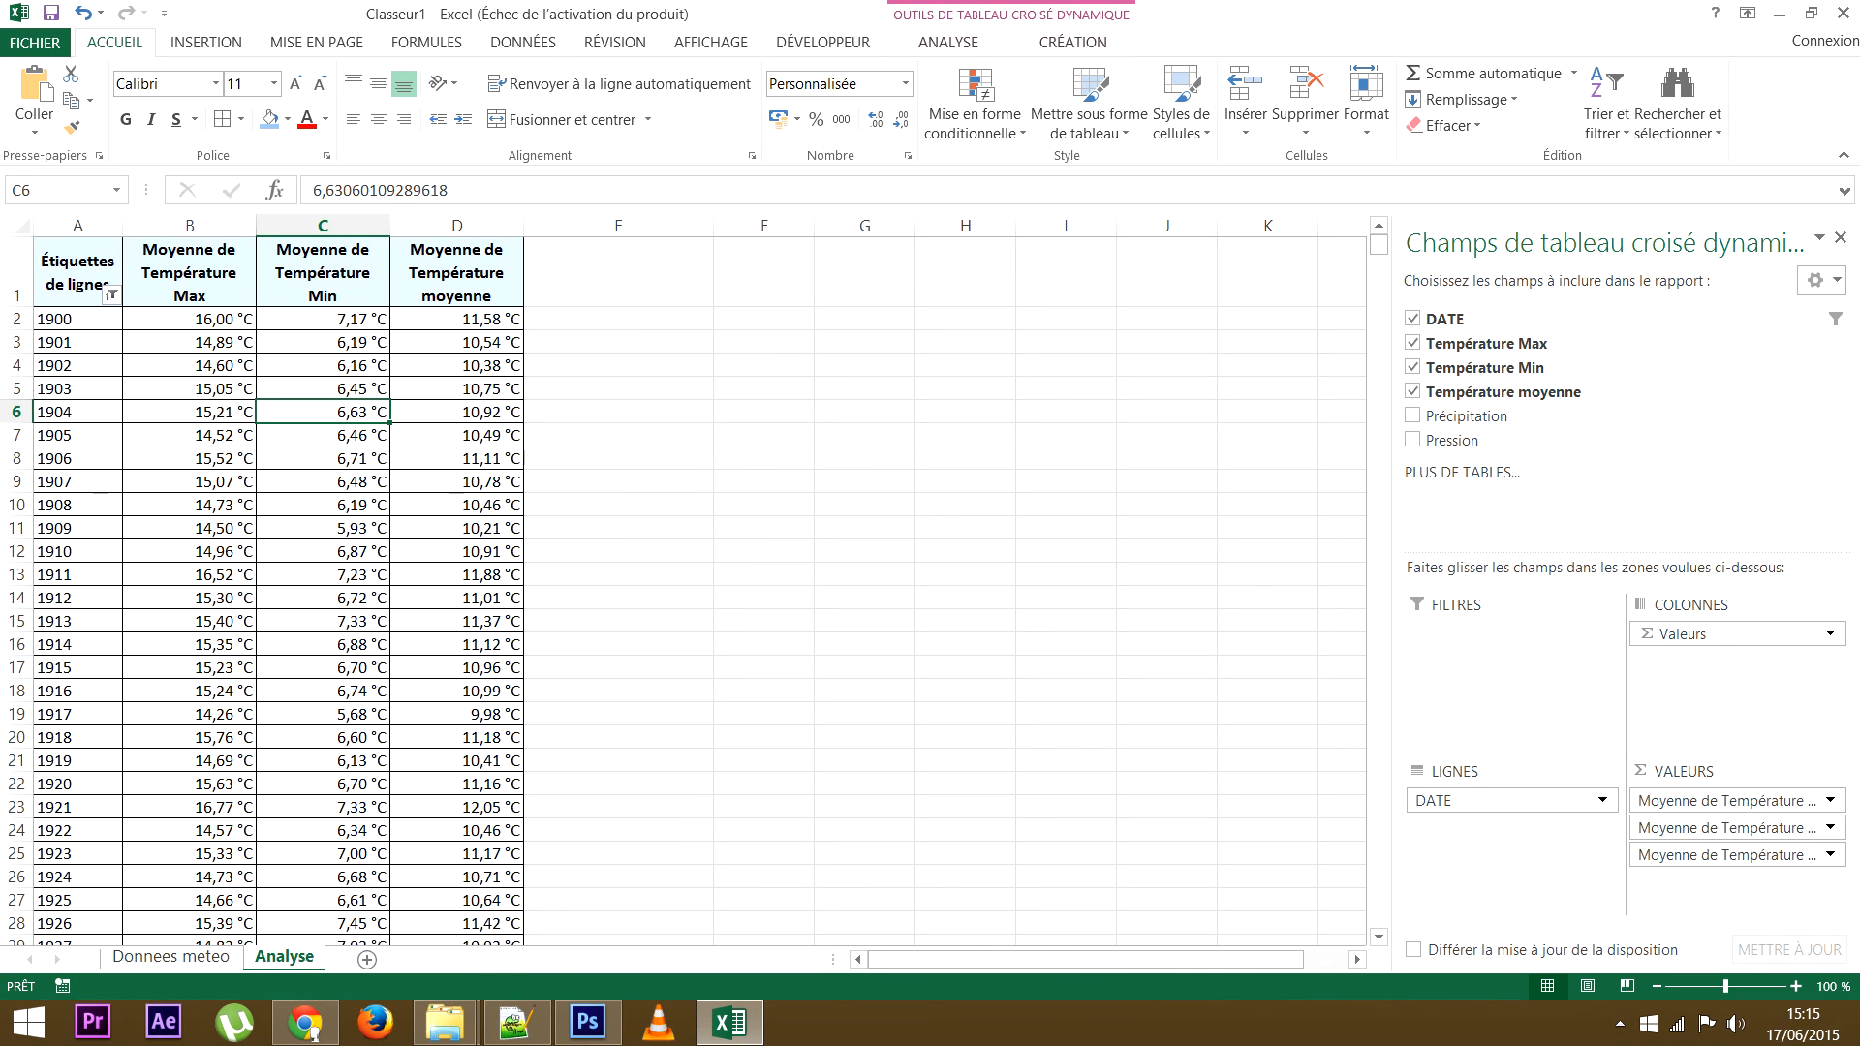
pyautogui.scroll(-16, 678, 590)
pyautogui.scroll(16, 678, 591)
pyautogui.rightClick(66, 366)
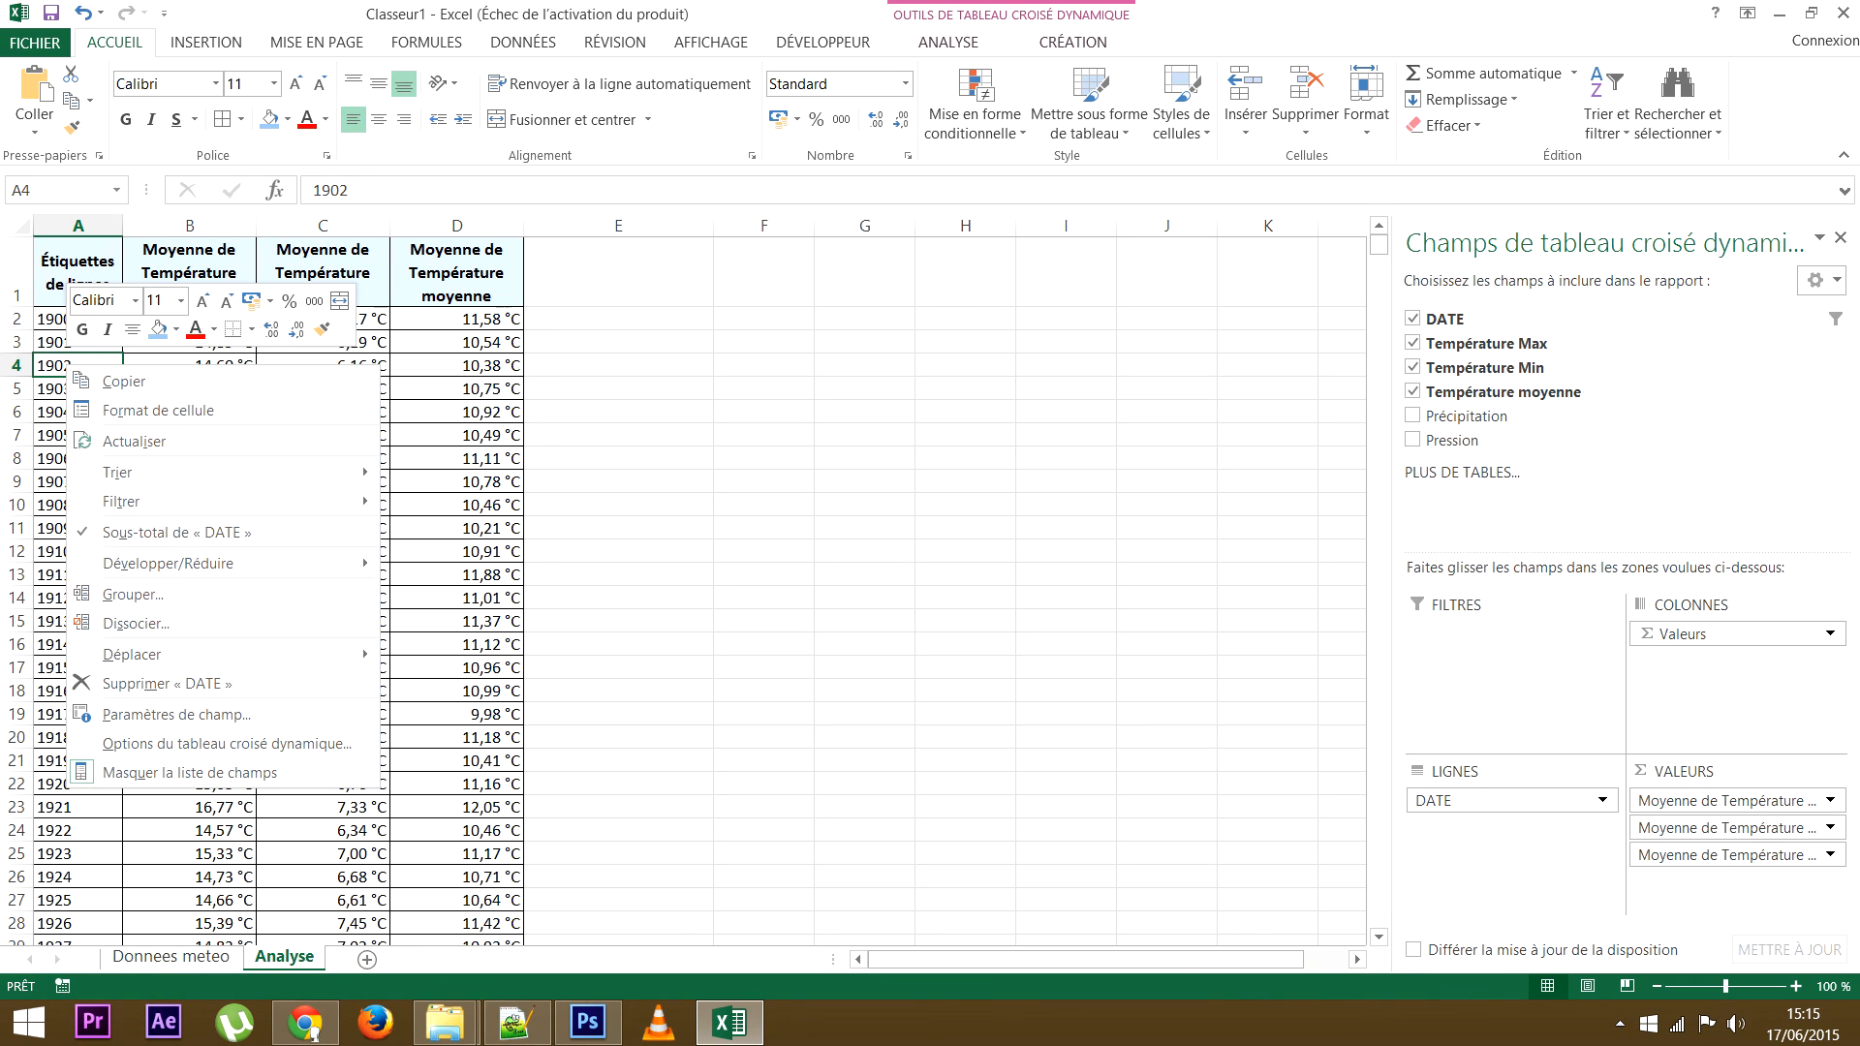
pyautogui.press('Escape')
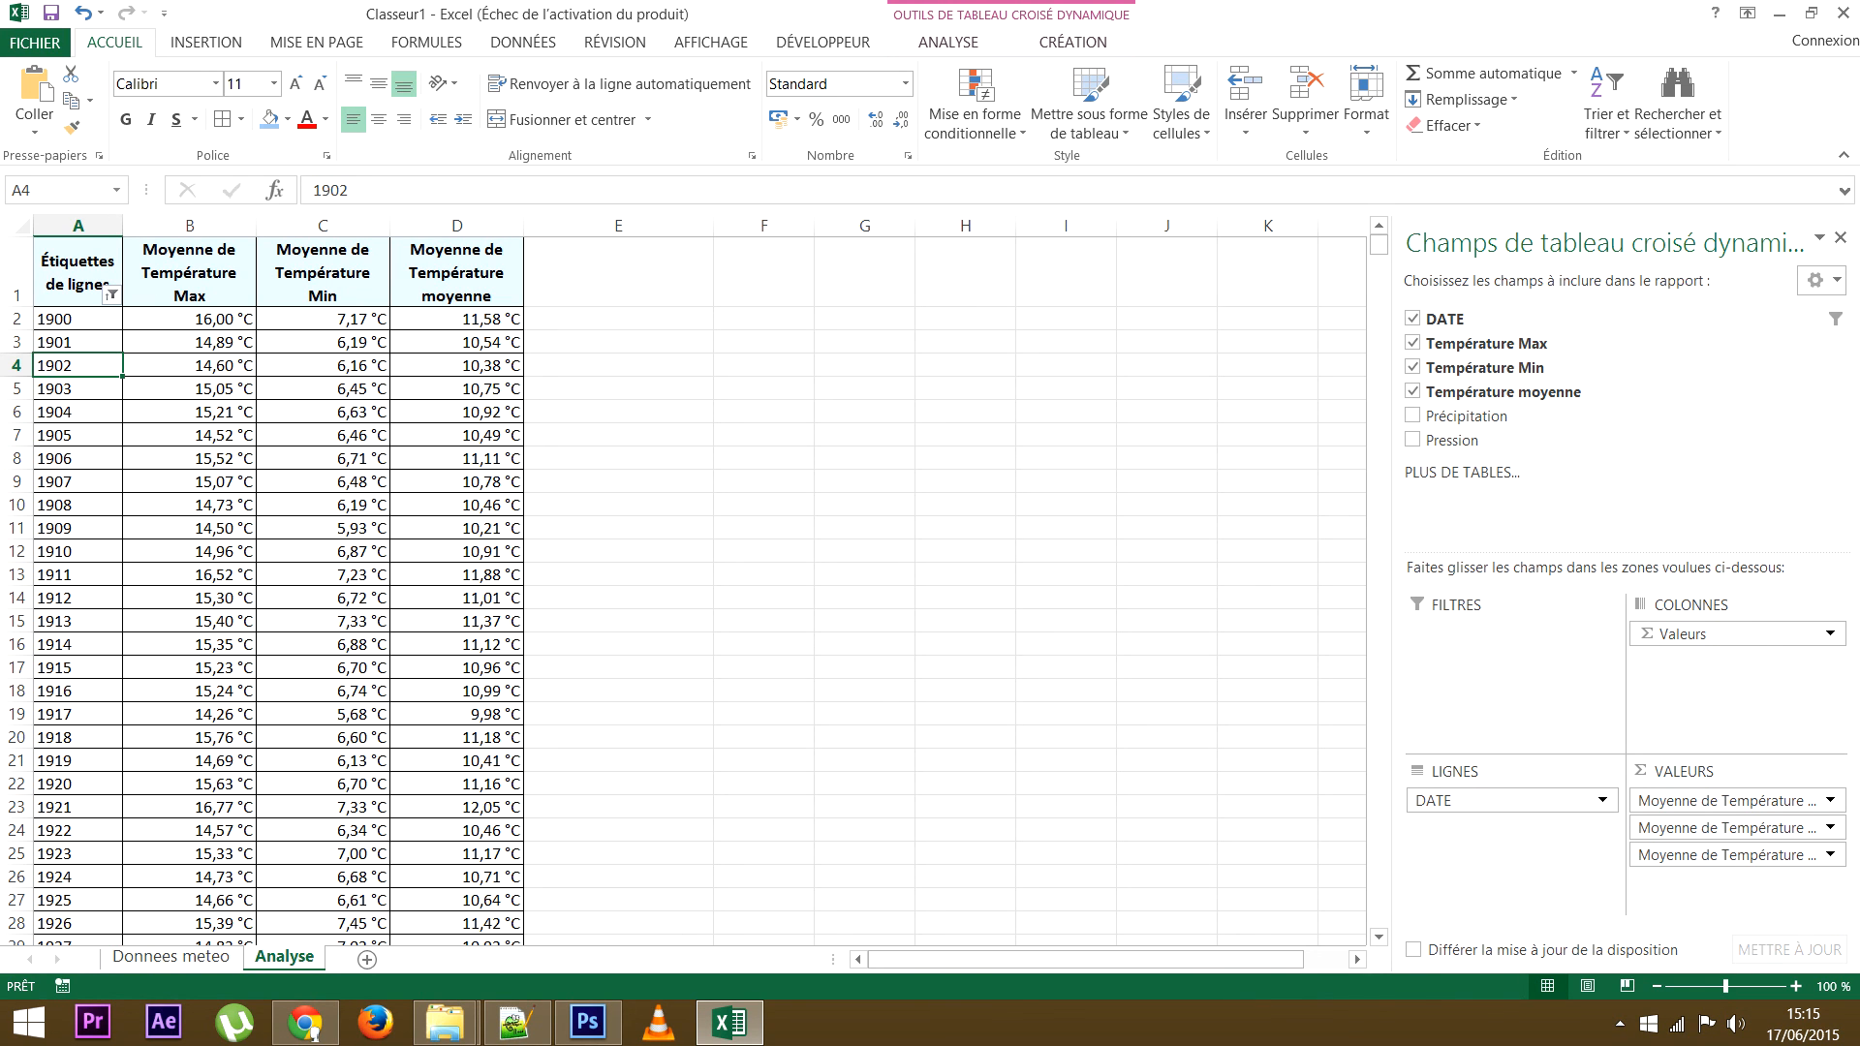